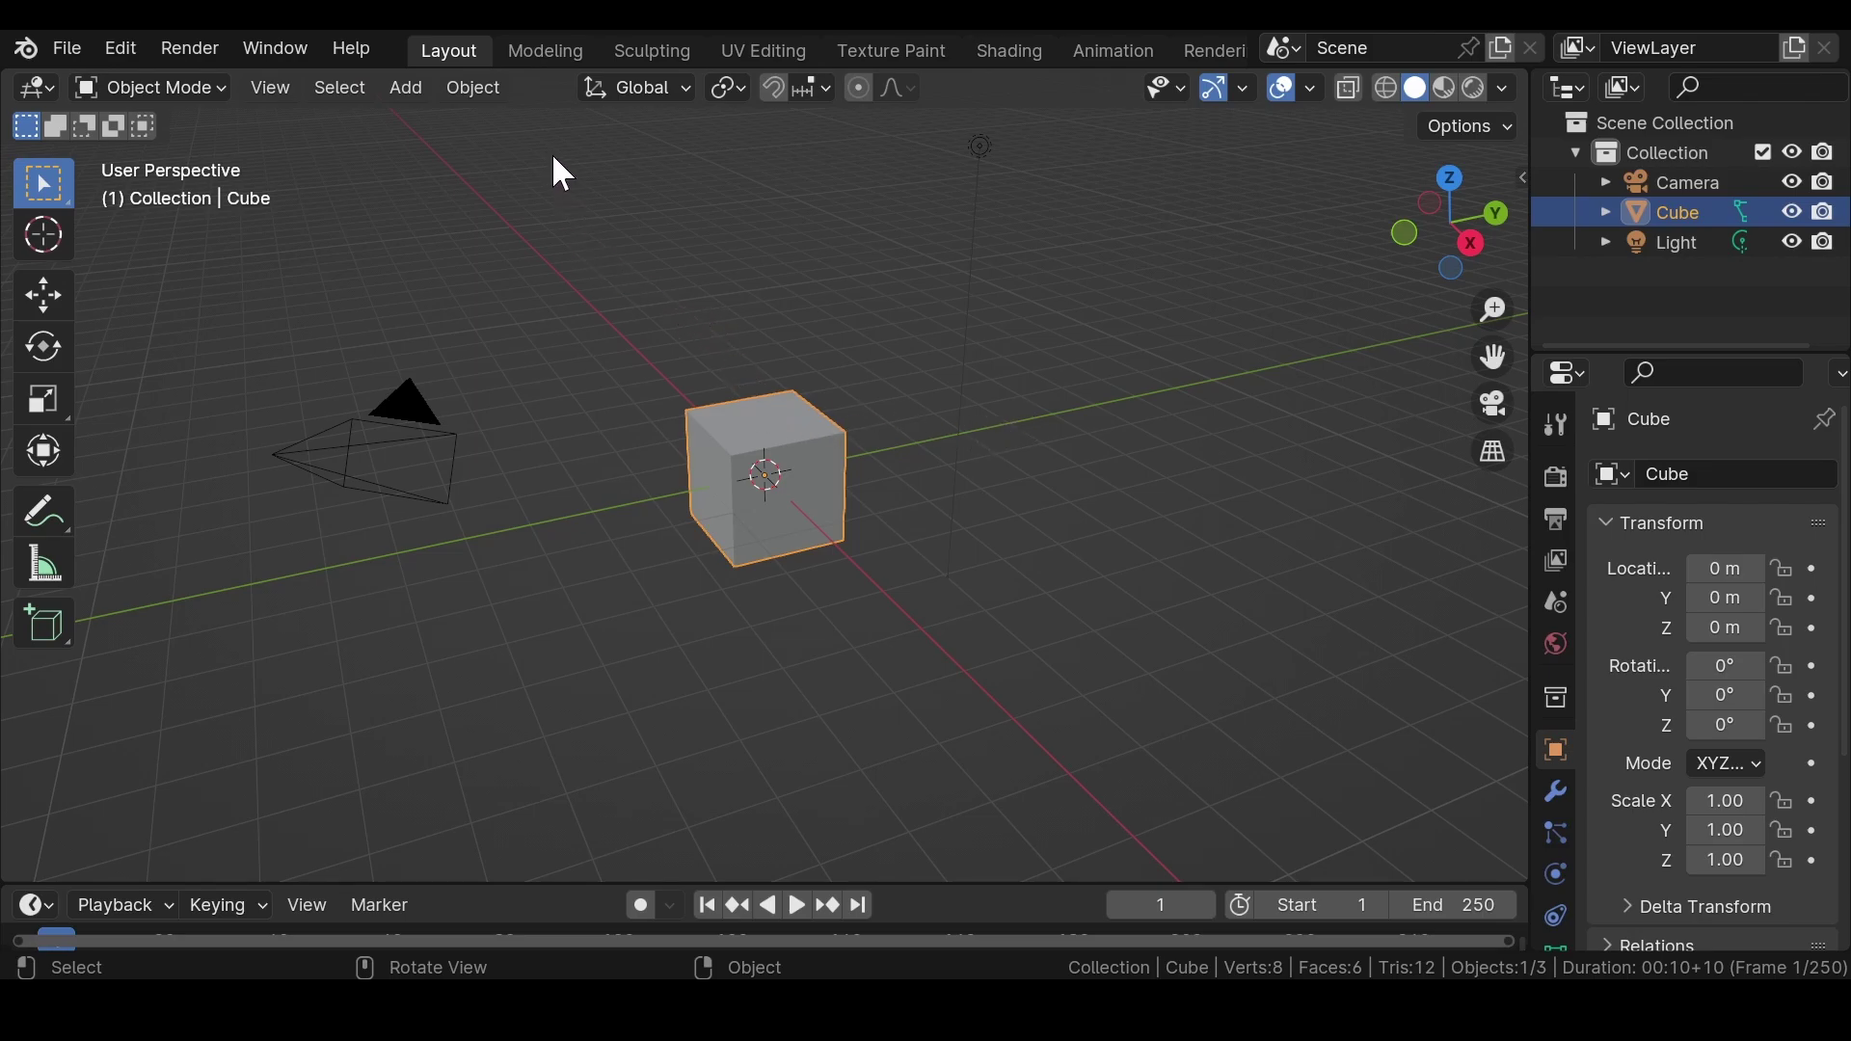
- Delete the default cube and light and add a plane at the origin
left_click_drag(559, 174, 1138, 757)
key("Delete")
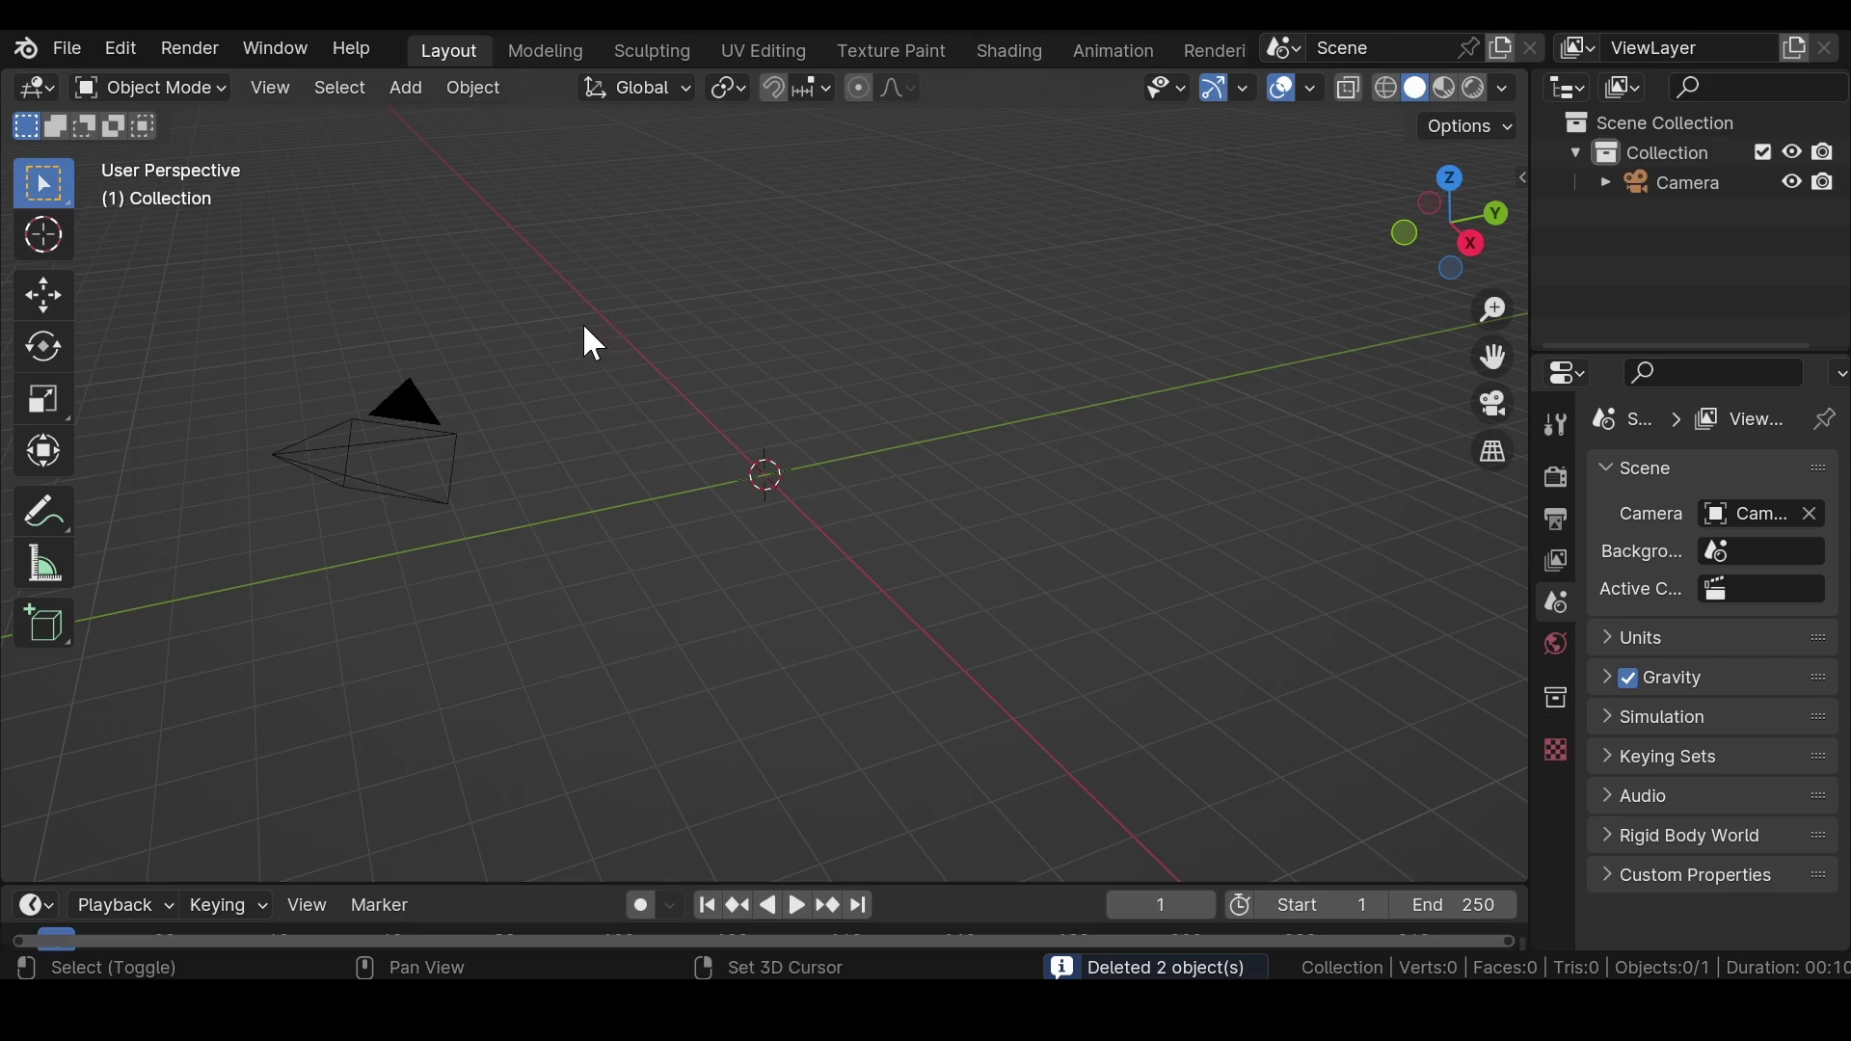
key("shift+a")
mouse_move(591, 364)
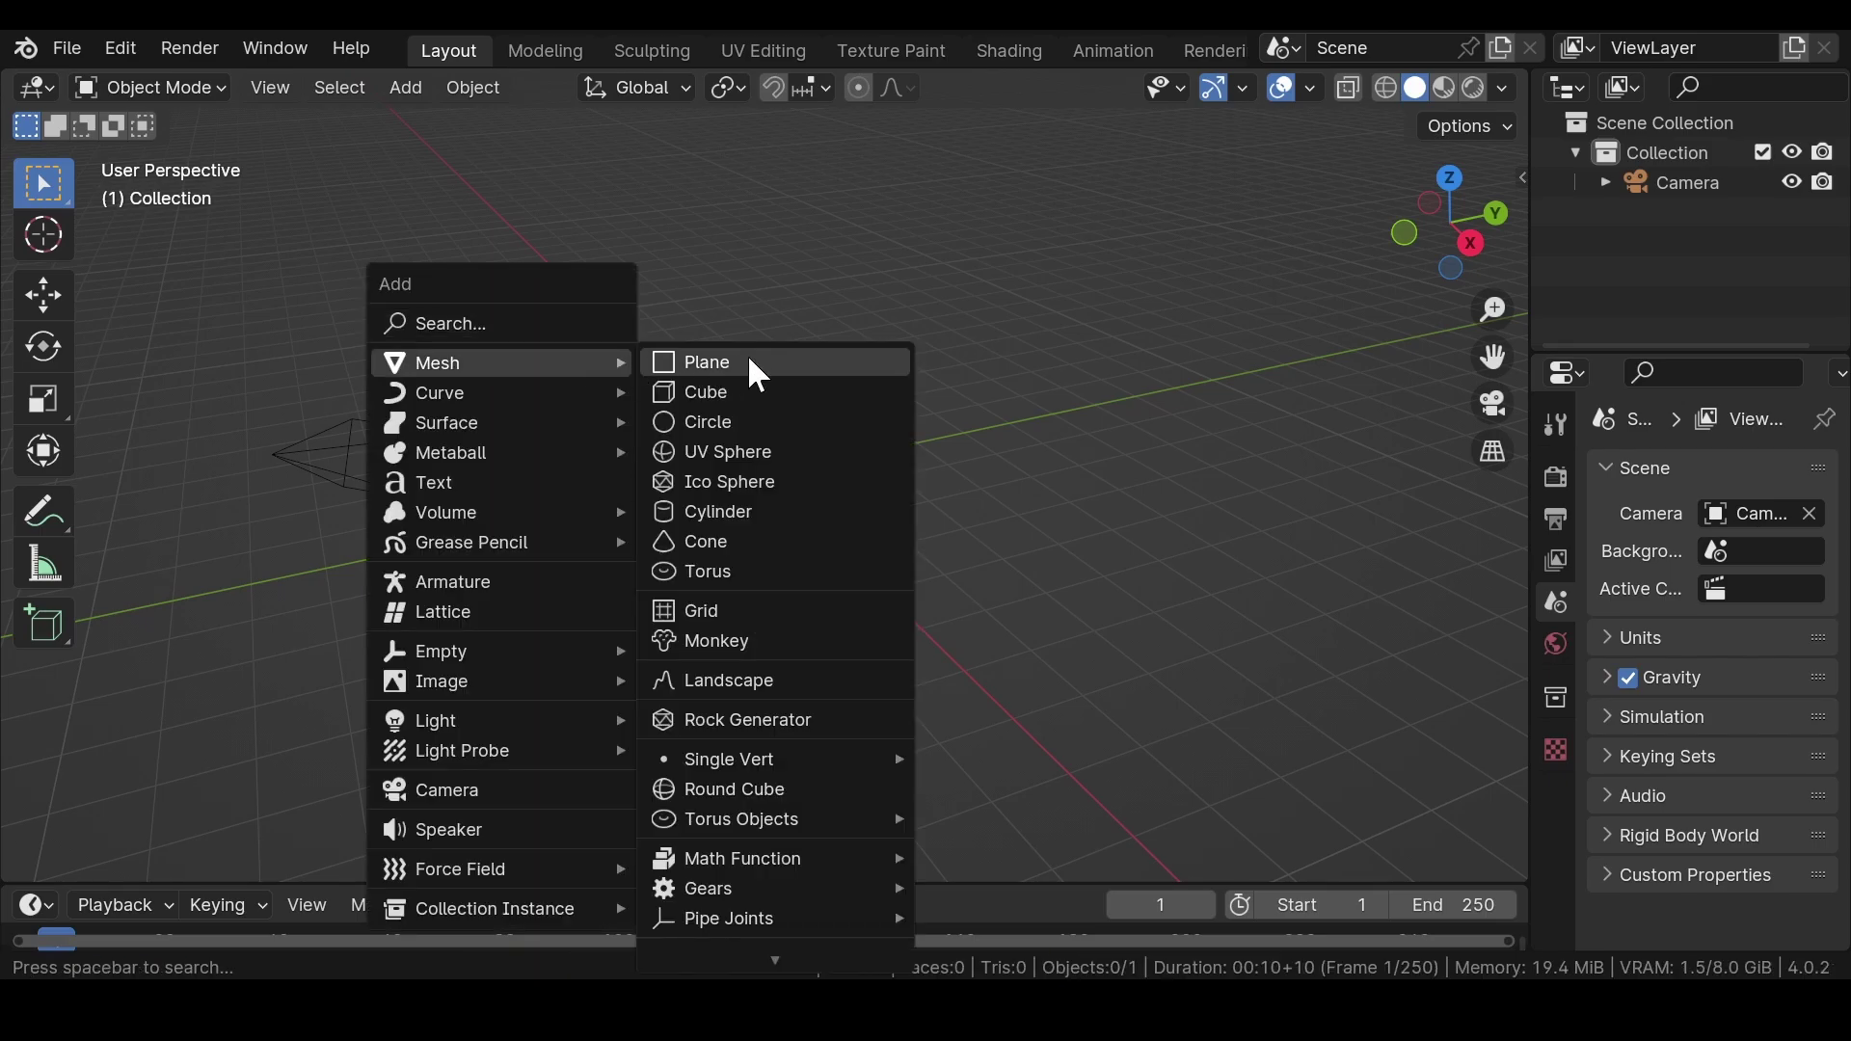
left_click(803, 363)
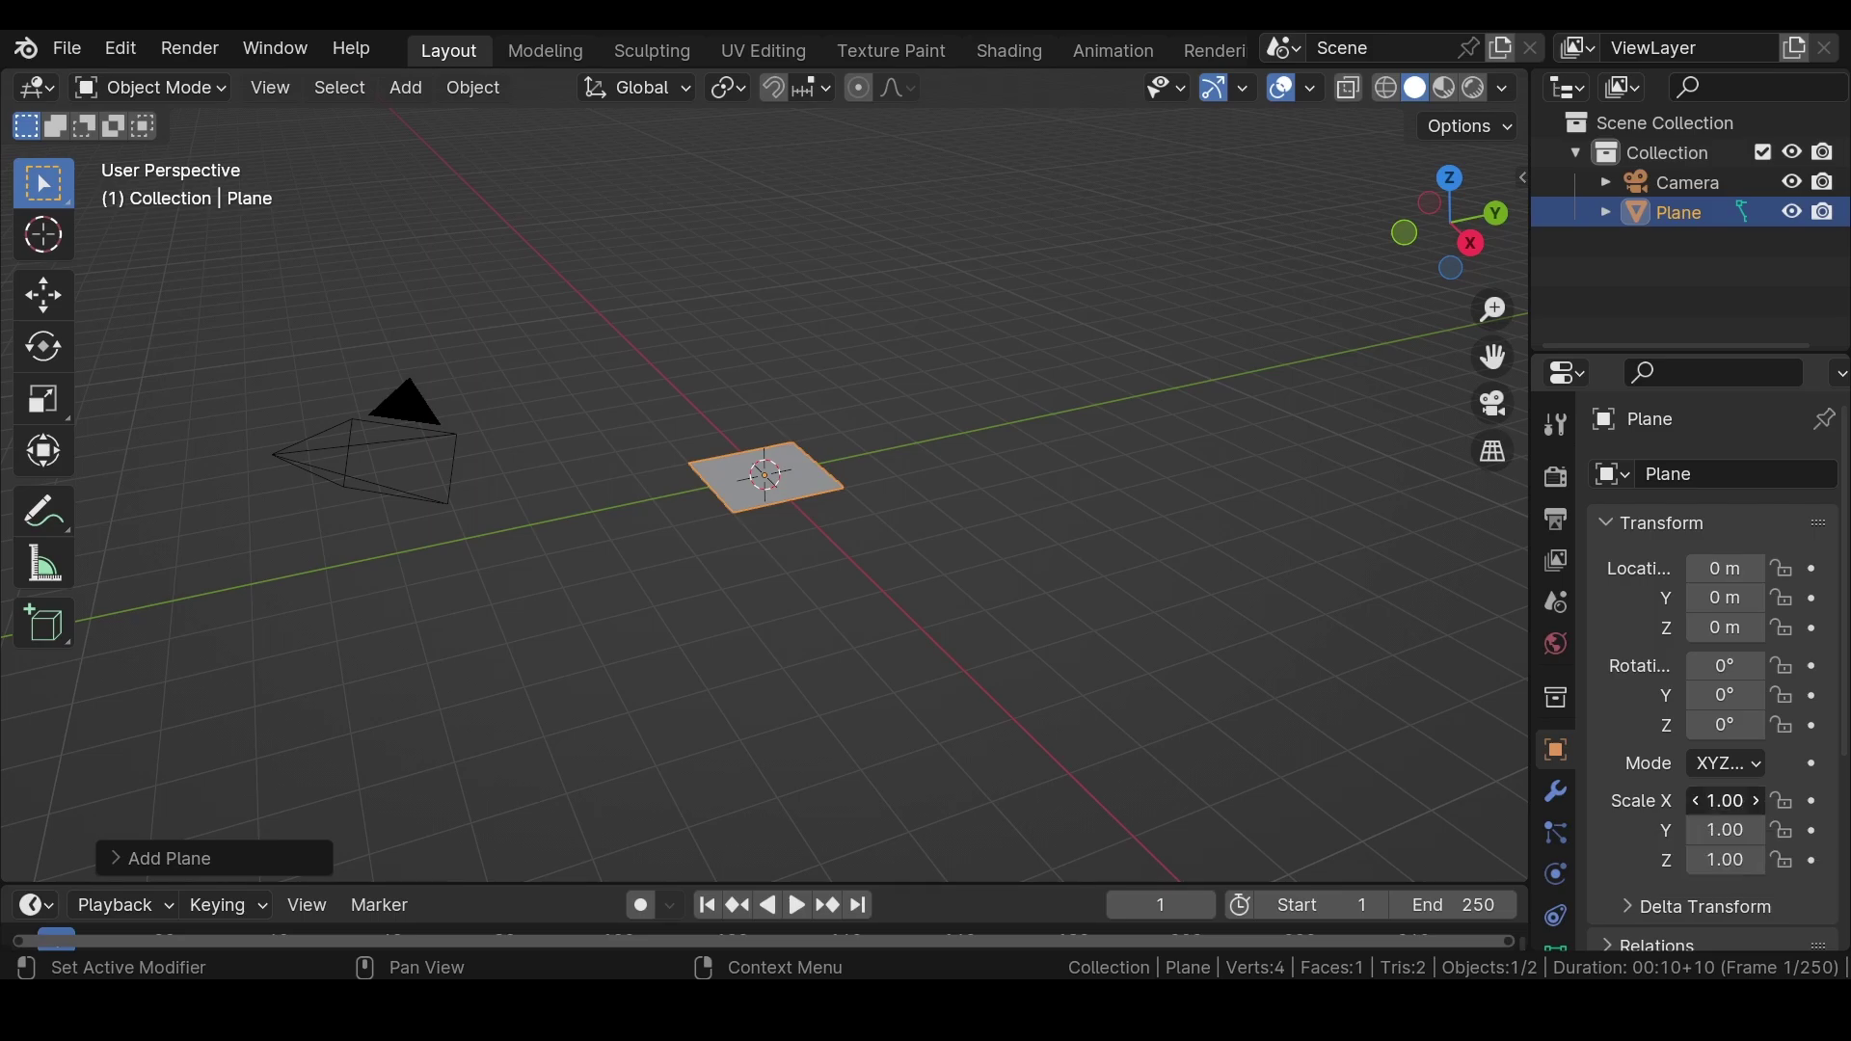
- Scale the plane to 25 on X, Y and Z
left_click_drag(1725, 801, 1726, 860)
type("25")
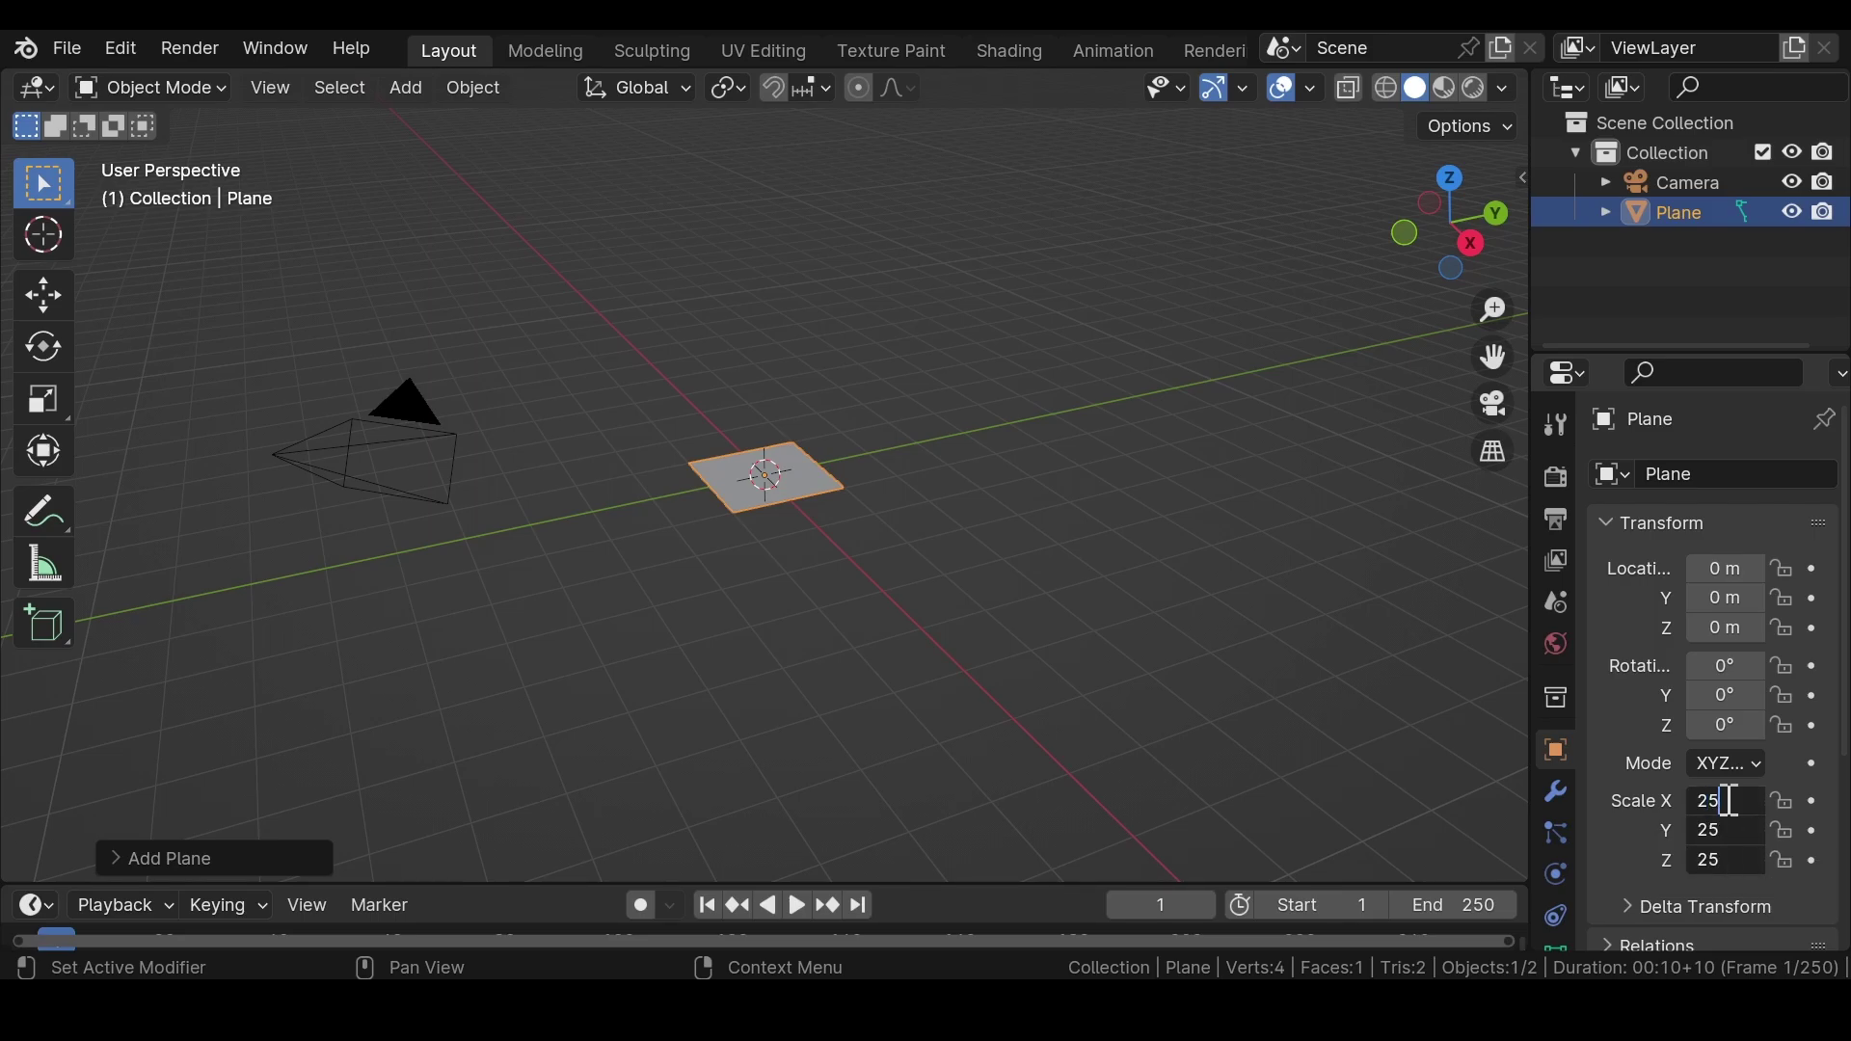
key("Return")
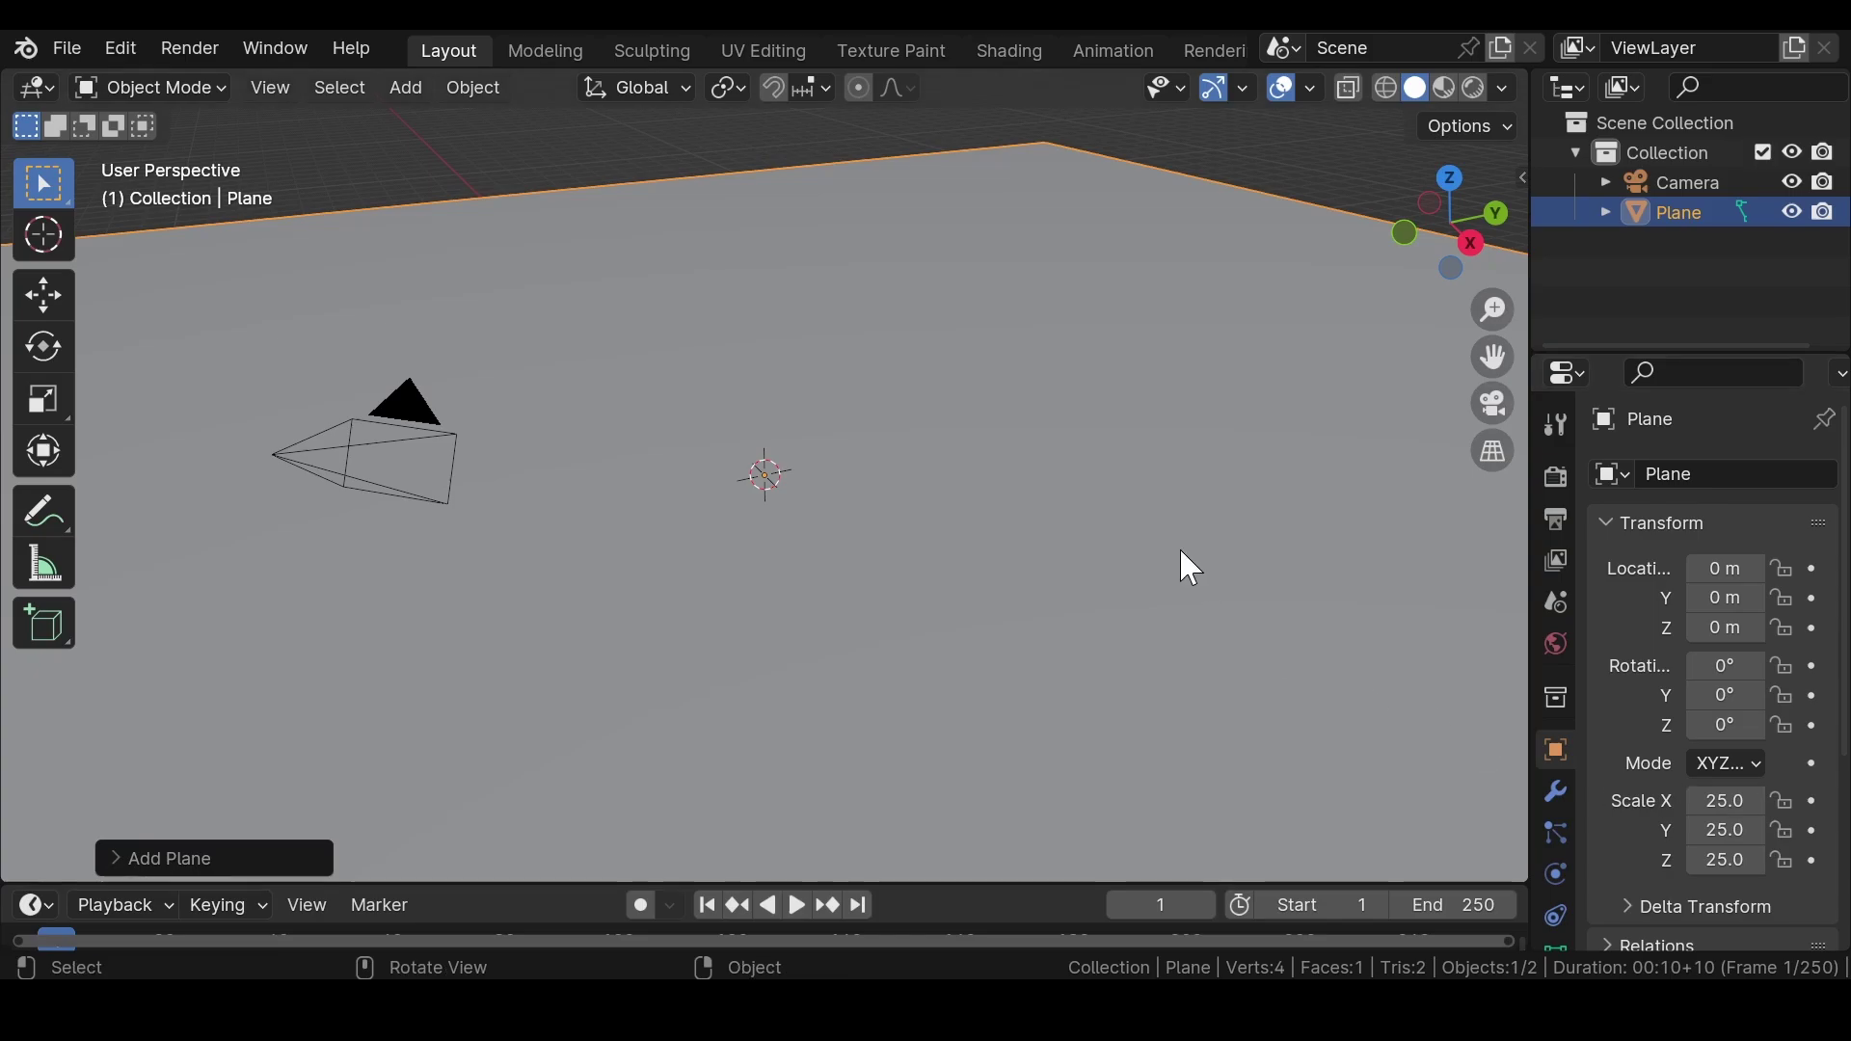
- Move the camera to location X 0, Y -45, keeping Z at 4.95
left_click(406, 409)
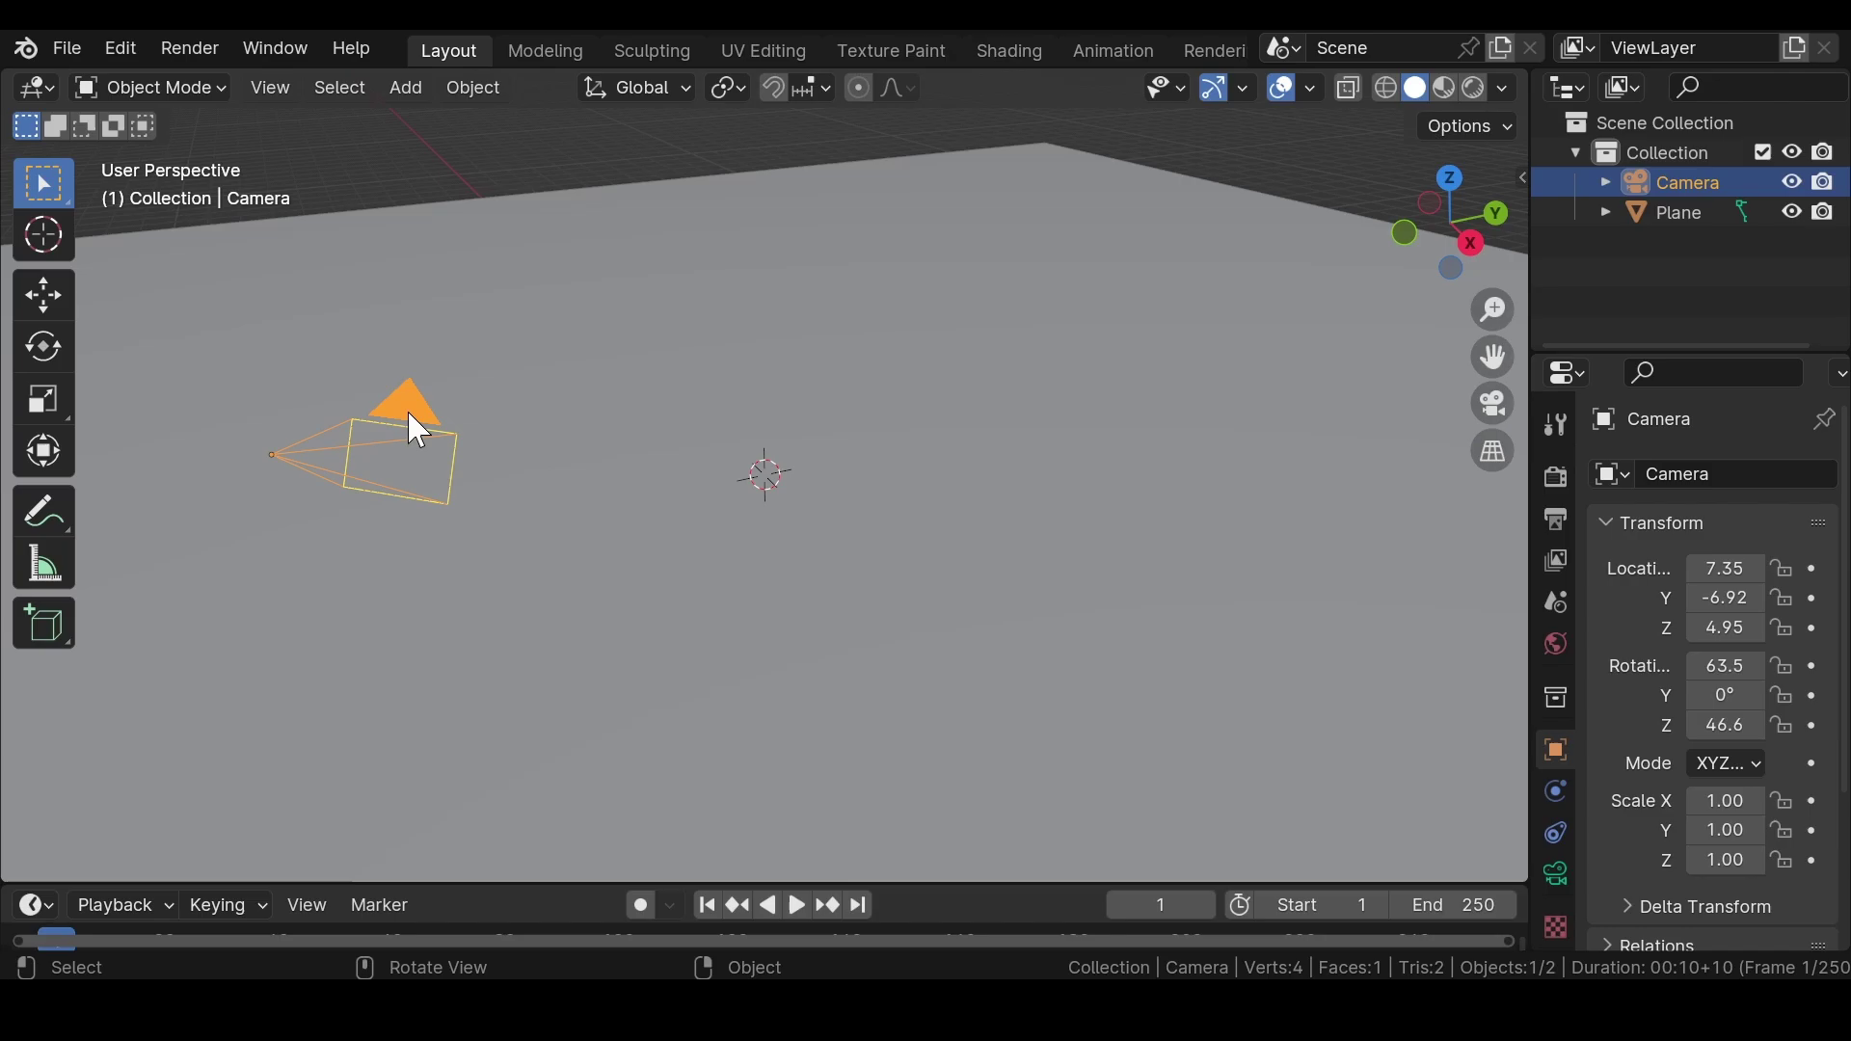
left_click(1732, 569)
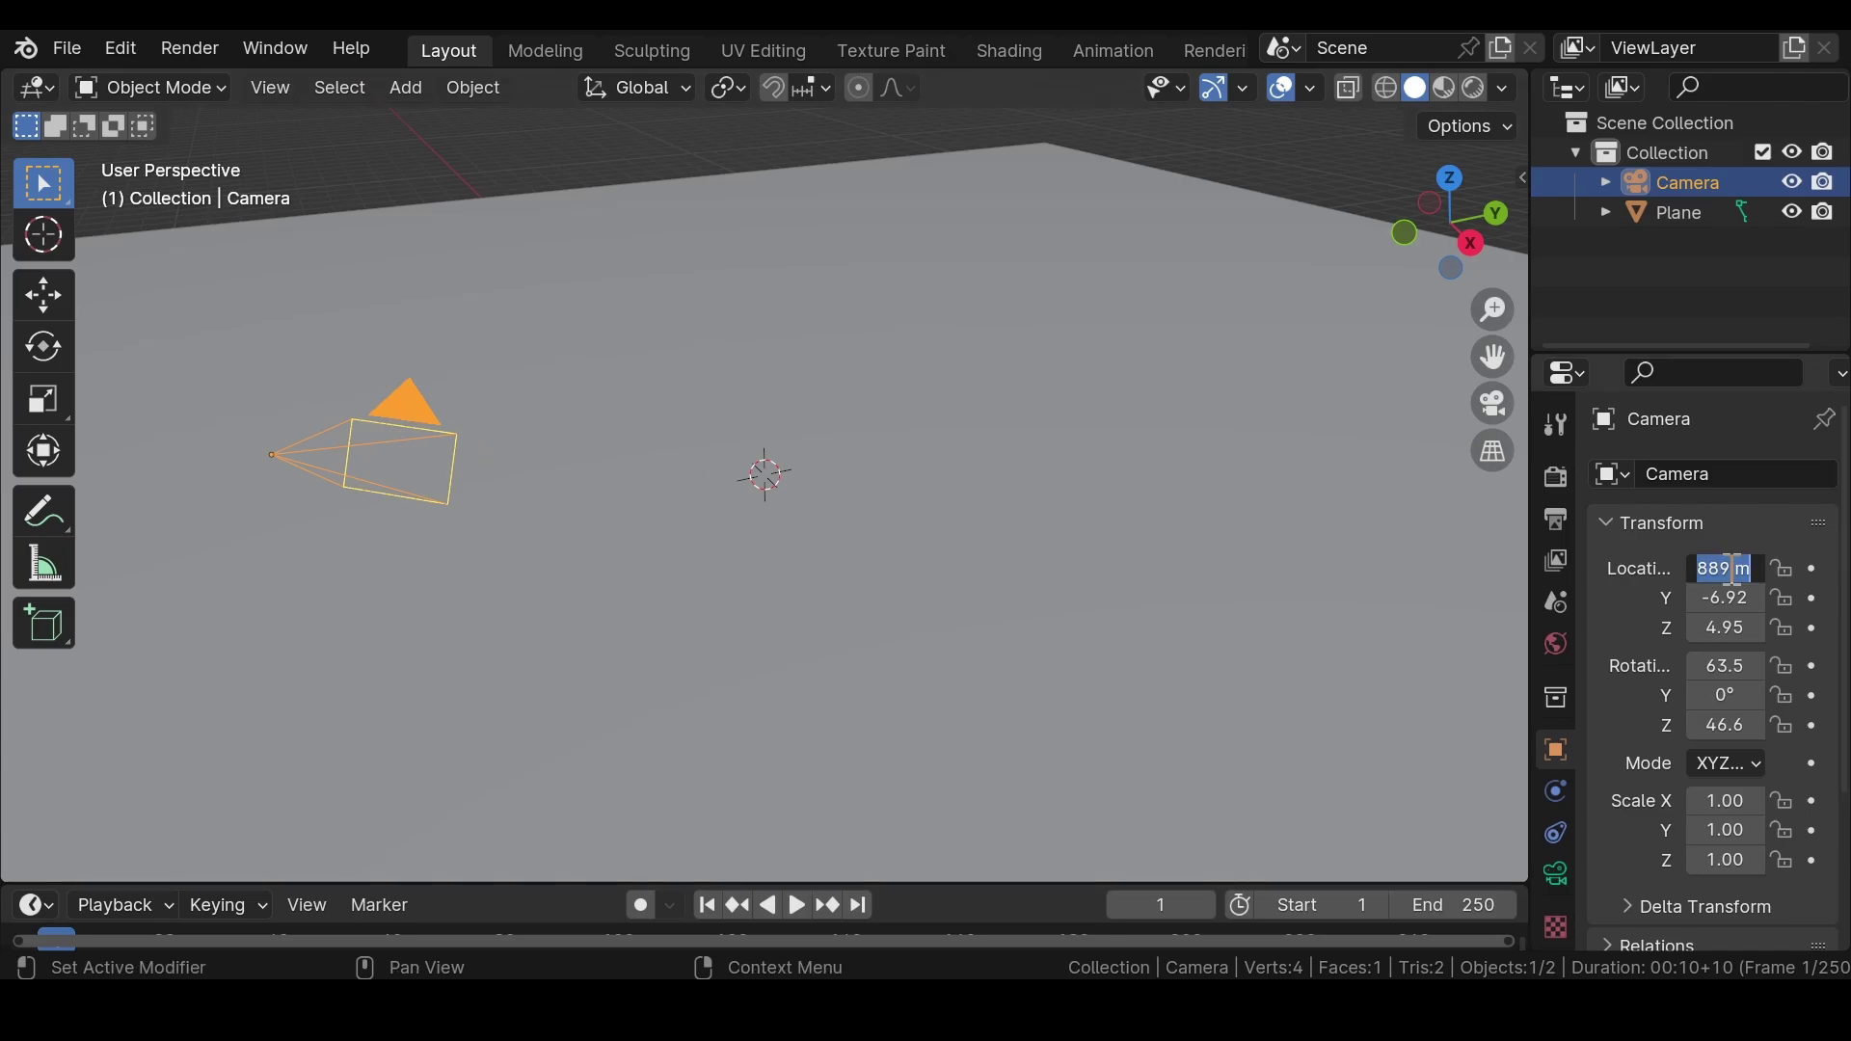
type("0")
key("Return")
left_click(1720, 629)
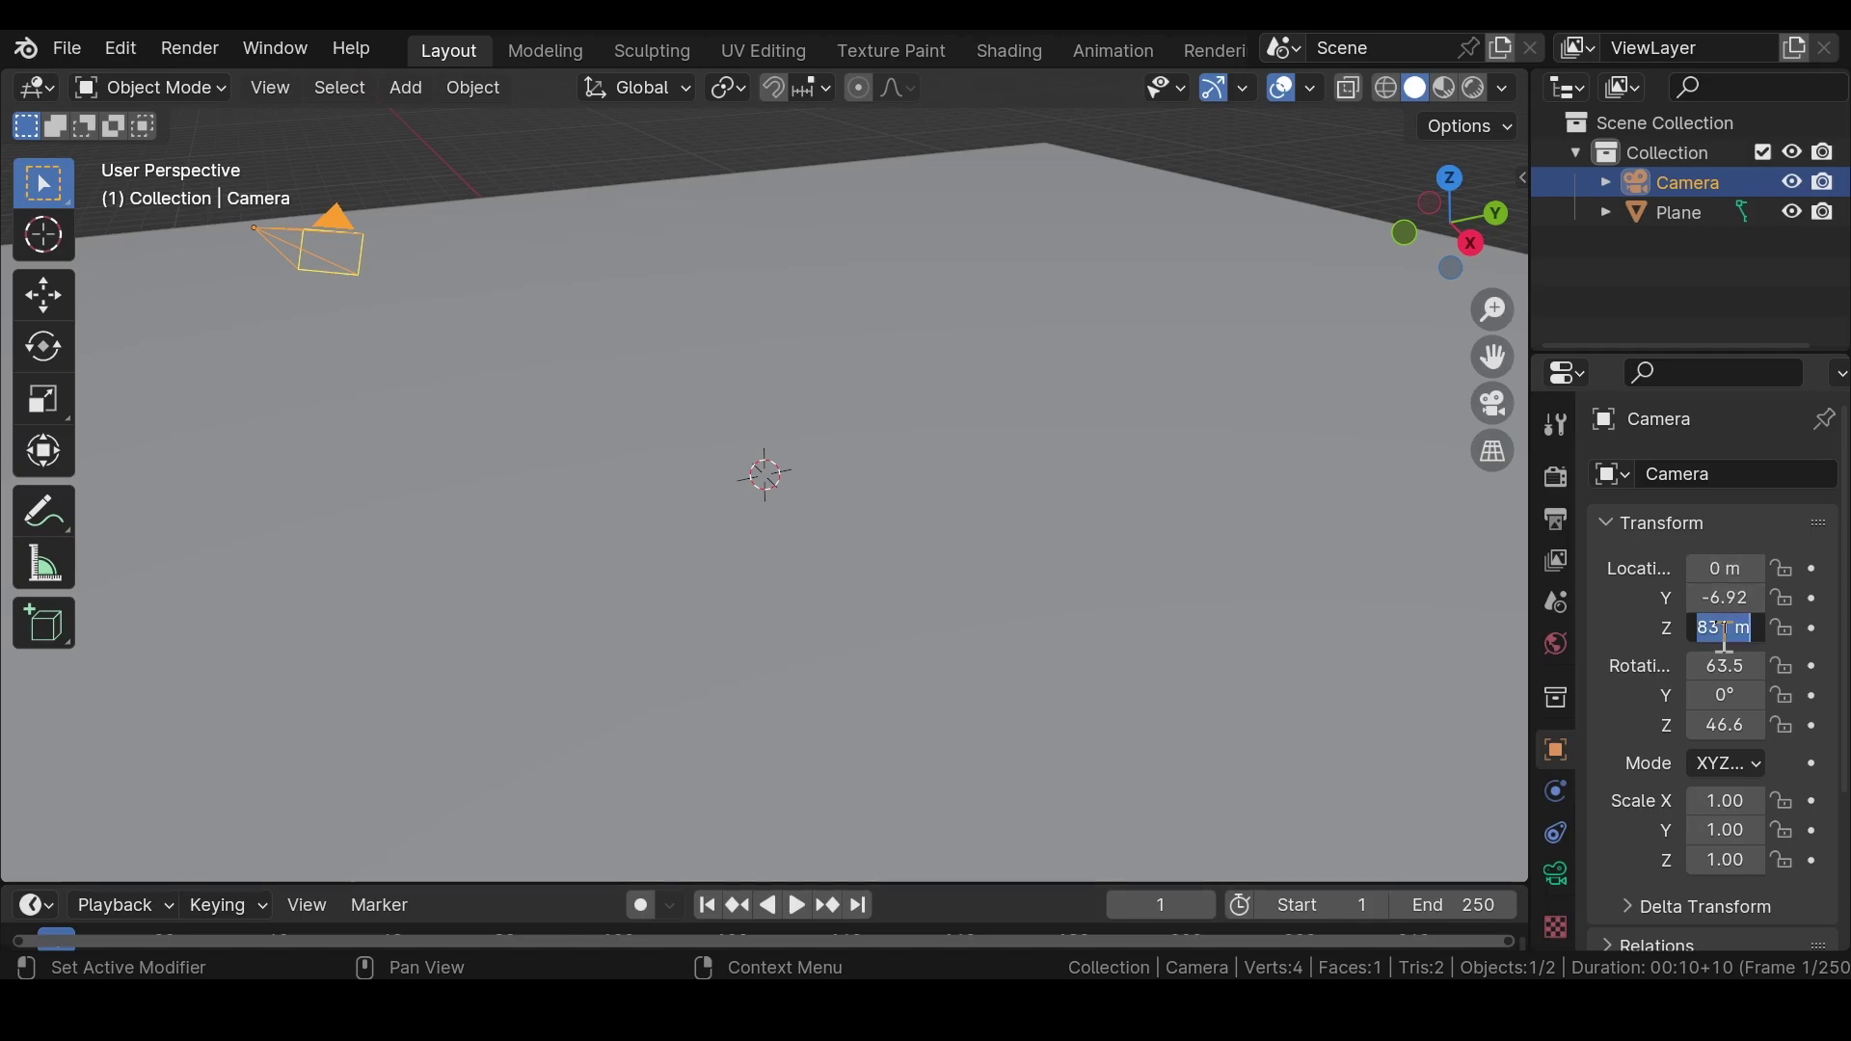
key("Escape")
left_click(1720, 597)
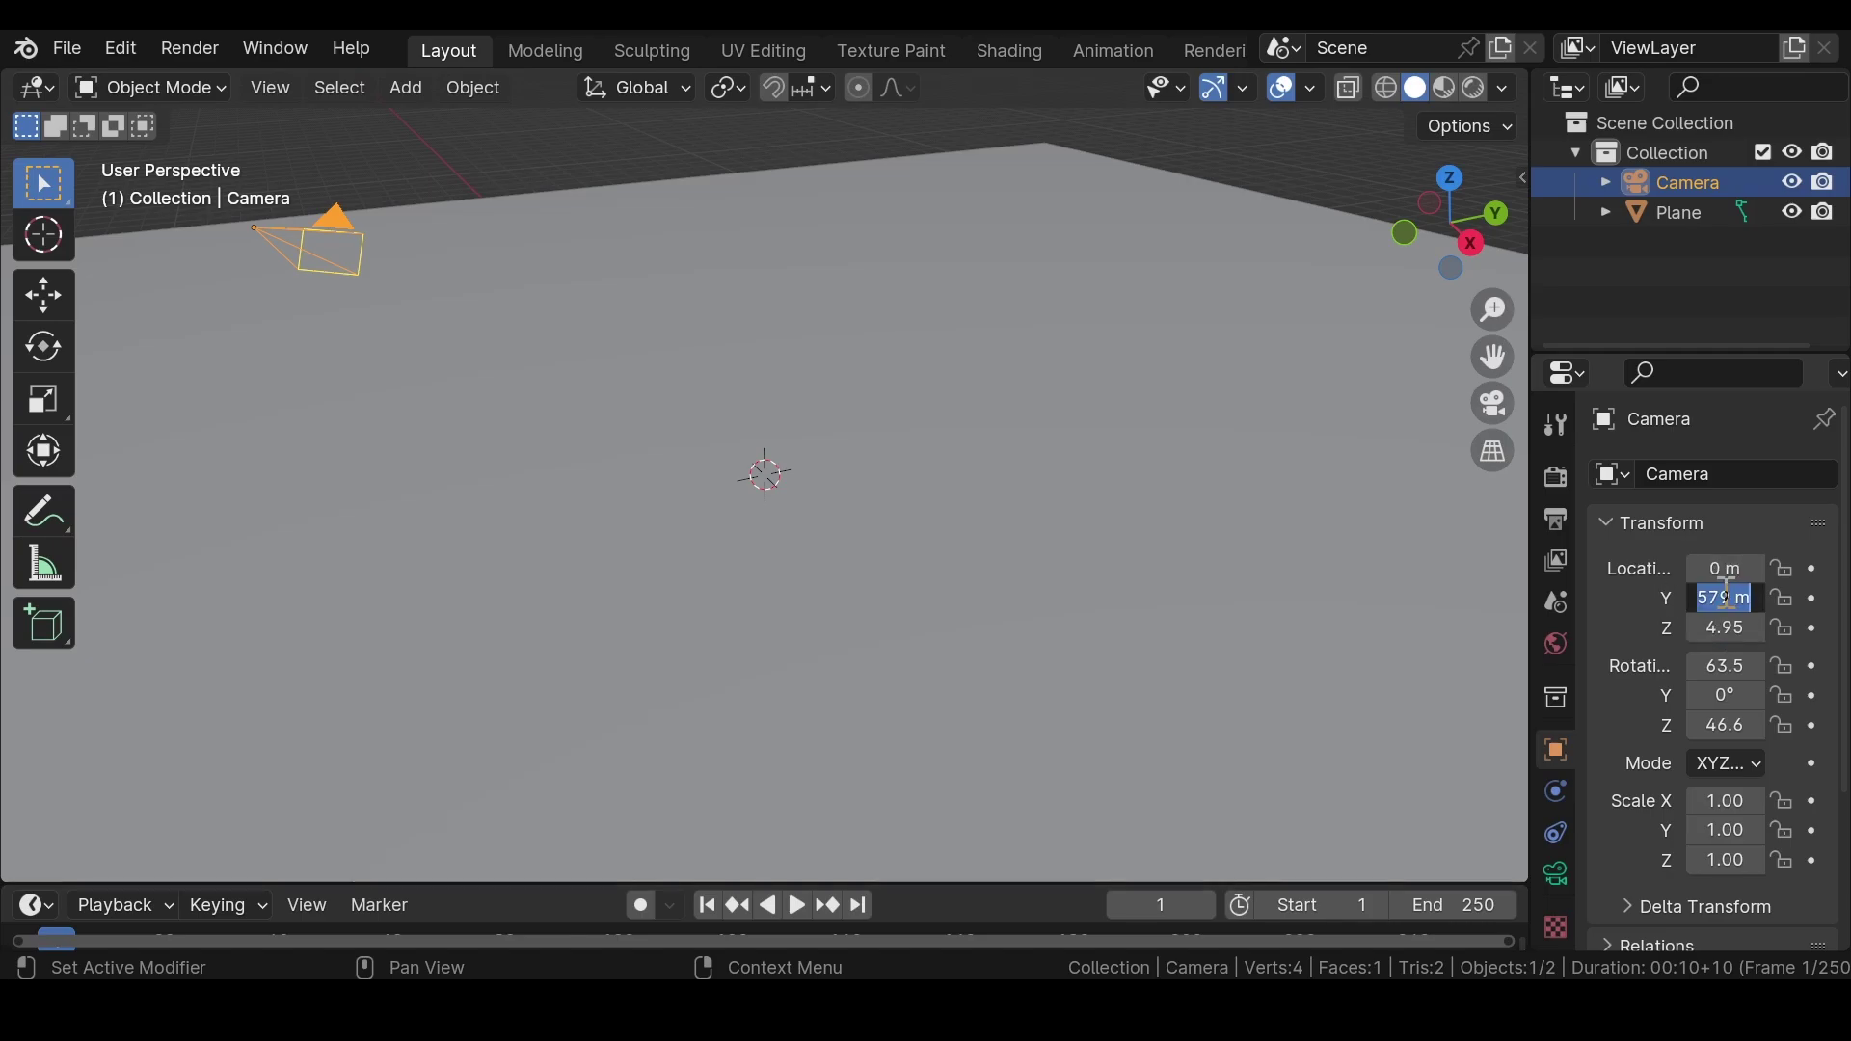
type("-45")
key("Return")
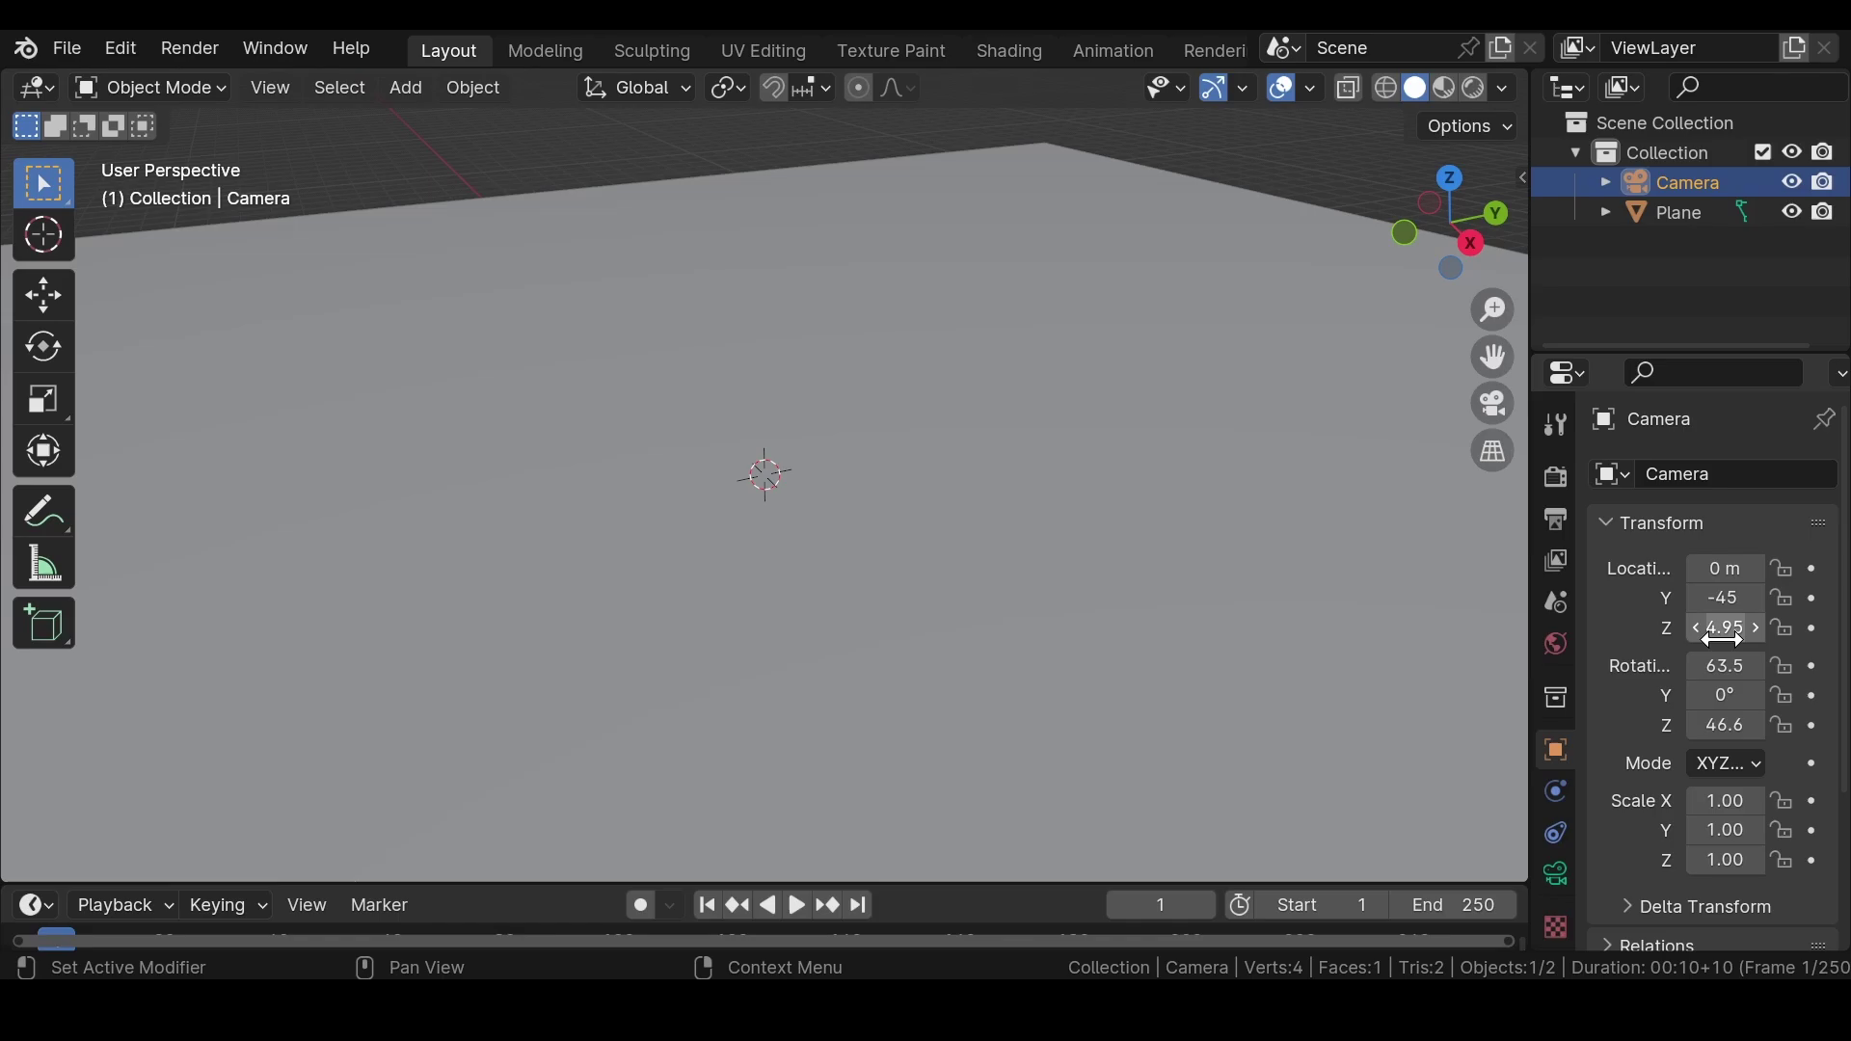
- Set the camera's rotation to 90° on X and 0° on Z
left_click(1732, 665)
type("90")
key("Return")
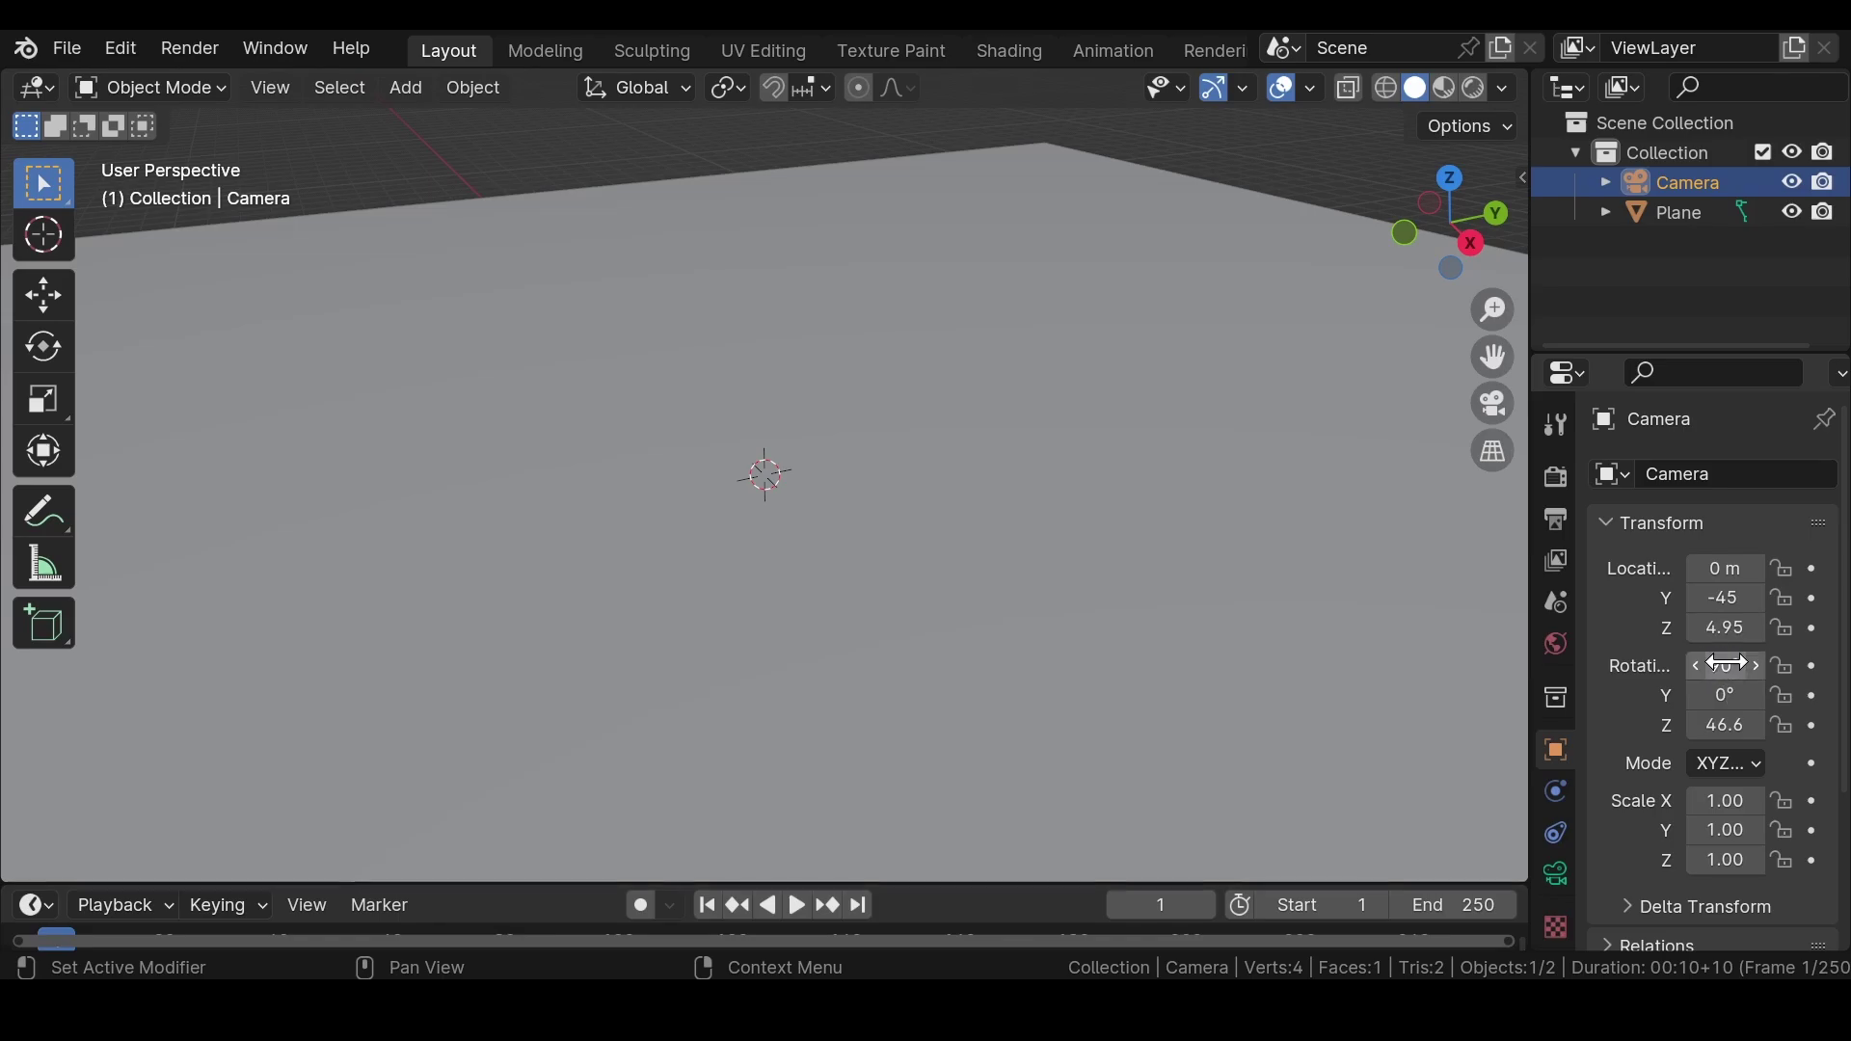
left_click(1720, 725)
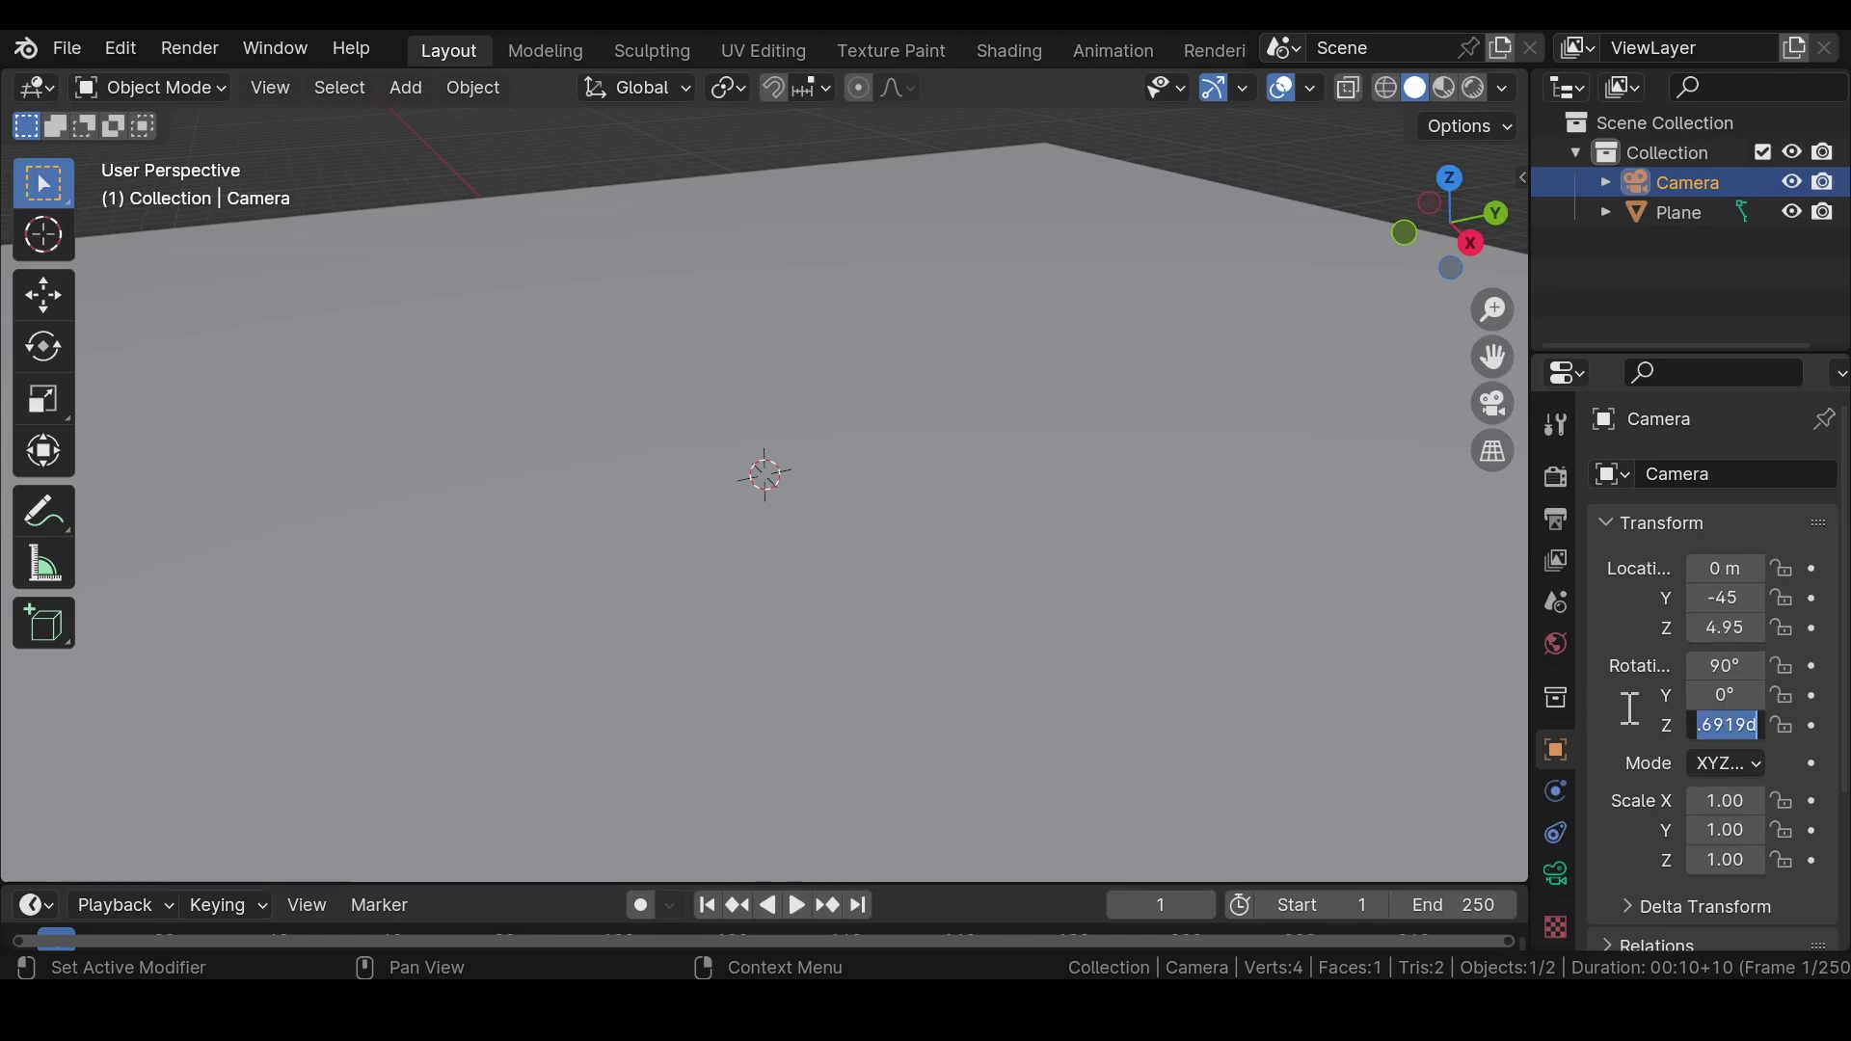
type("0")
key("Return")
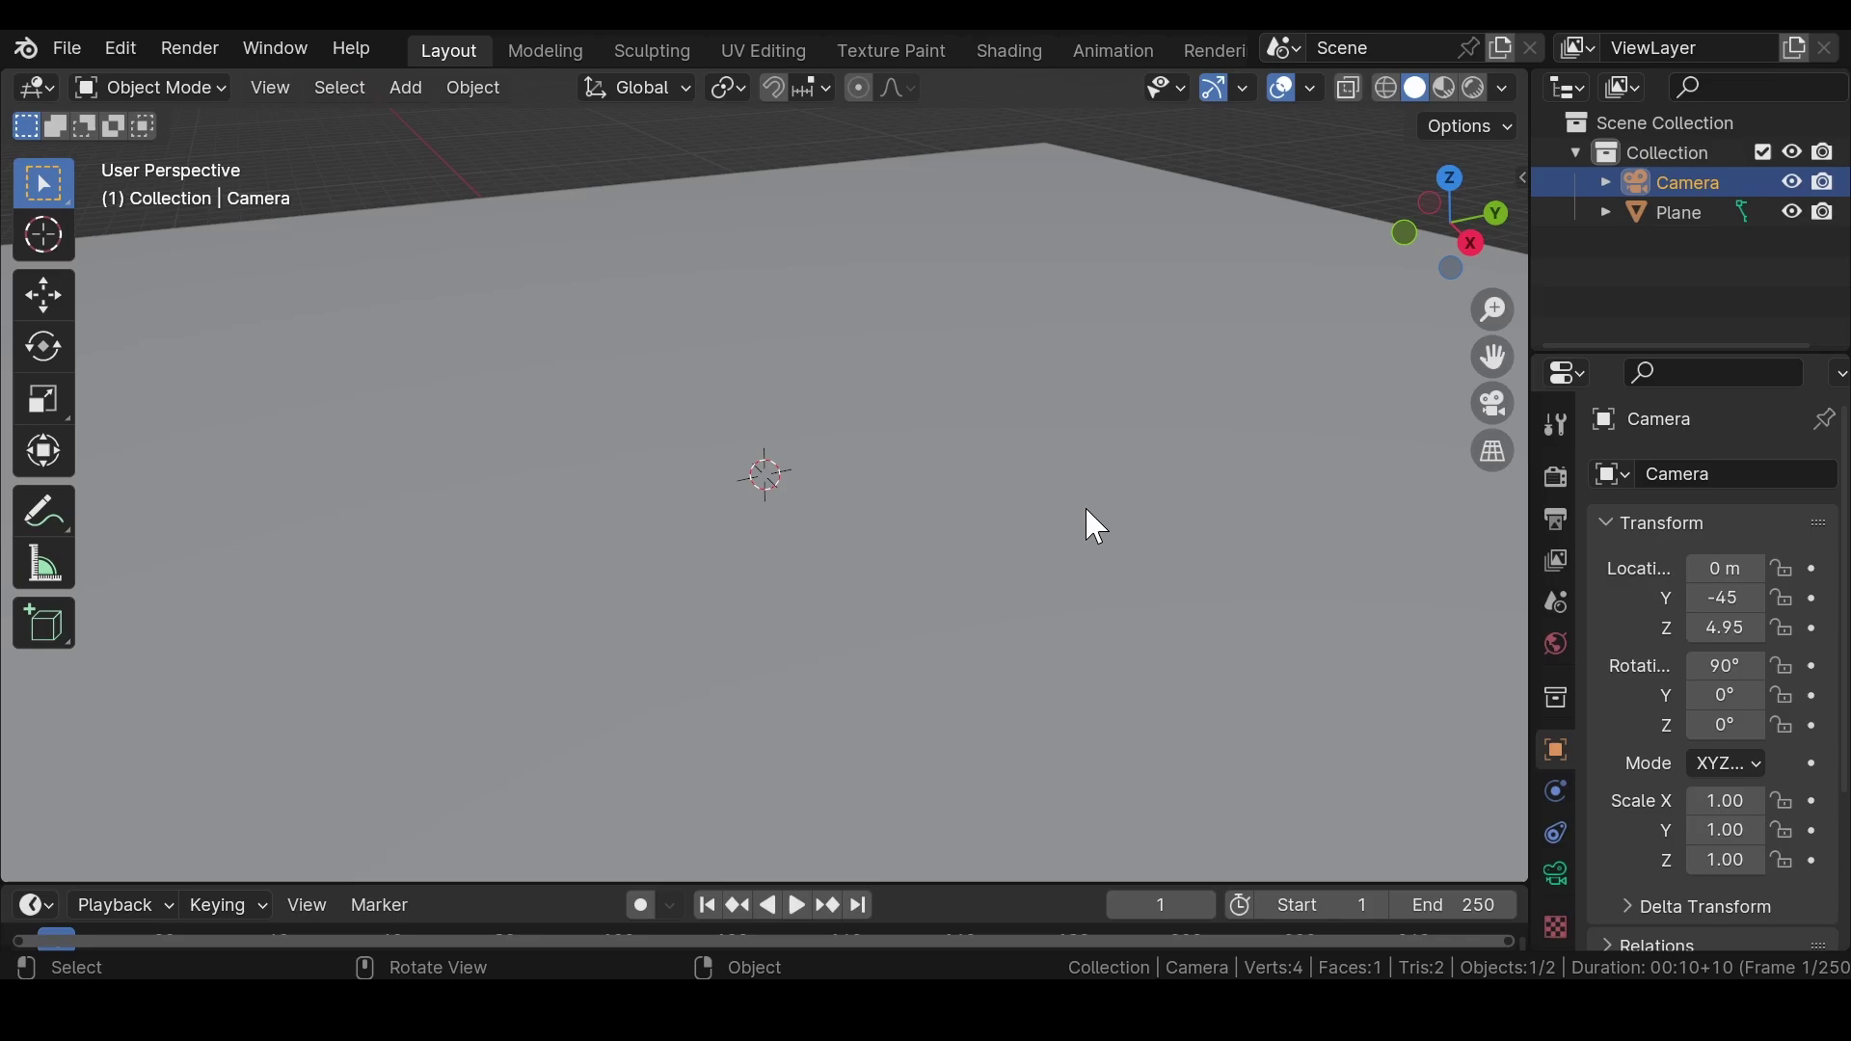
- In camera view, raise the ground plane to location Y 12.5, Z 6.52
key("KP_0")
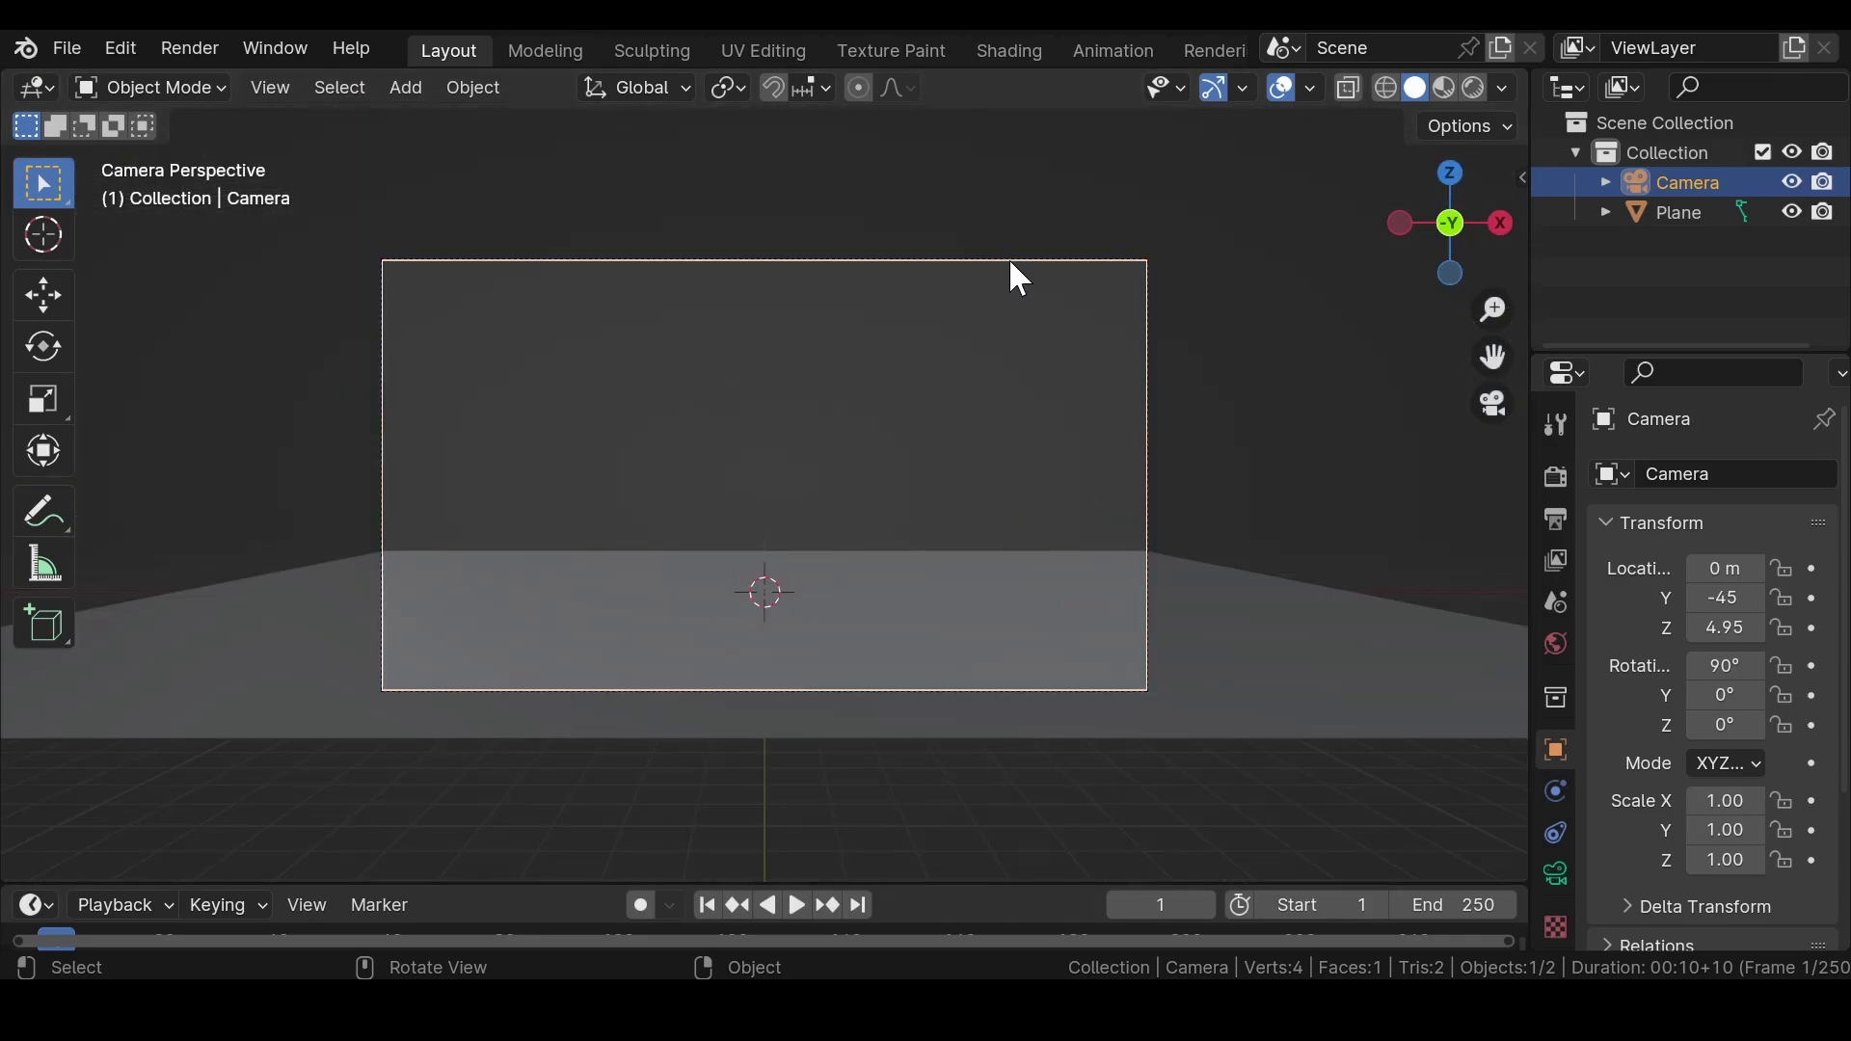
left_click(1009, 264)
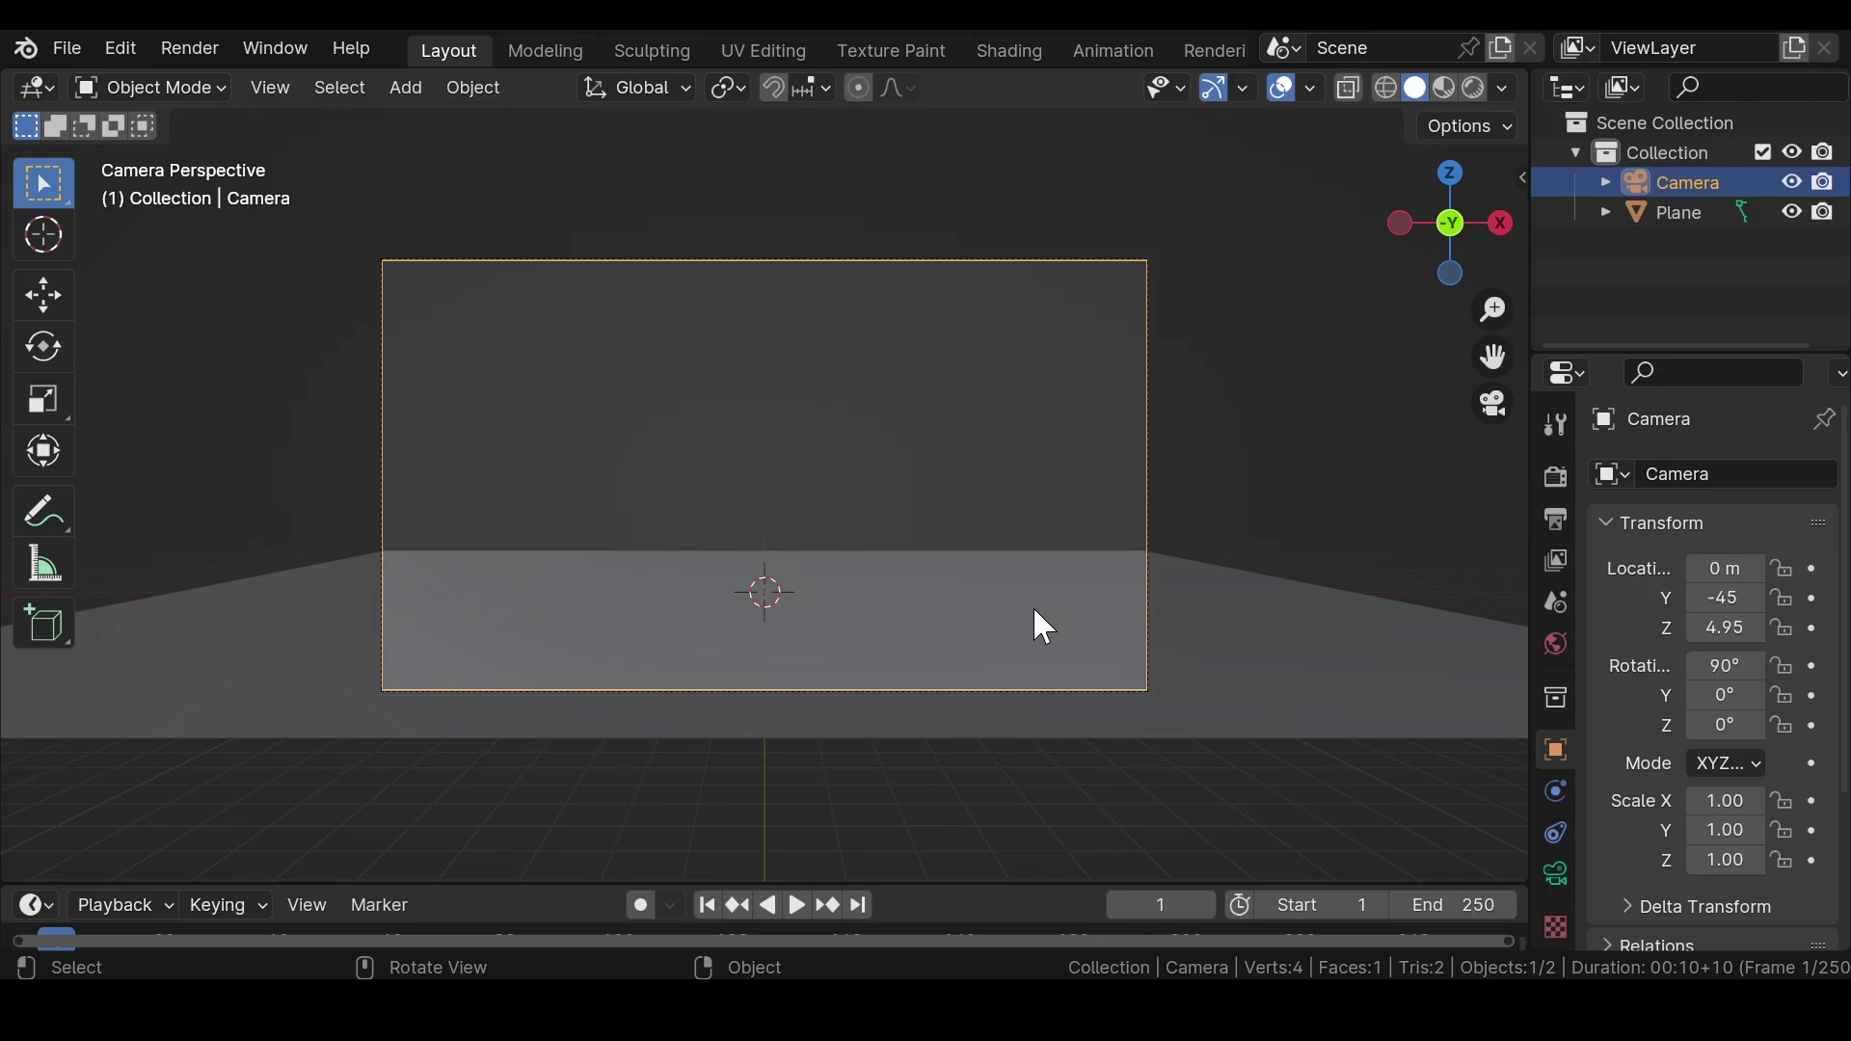
left_click(1034, 612)
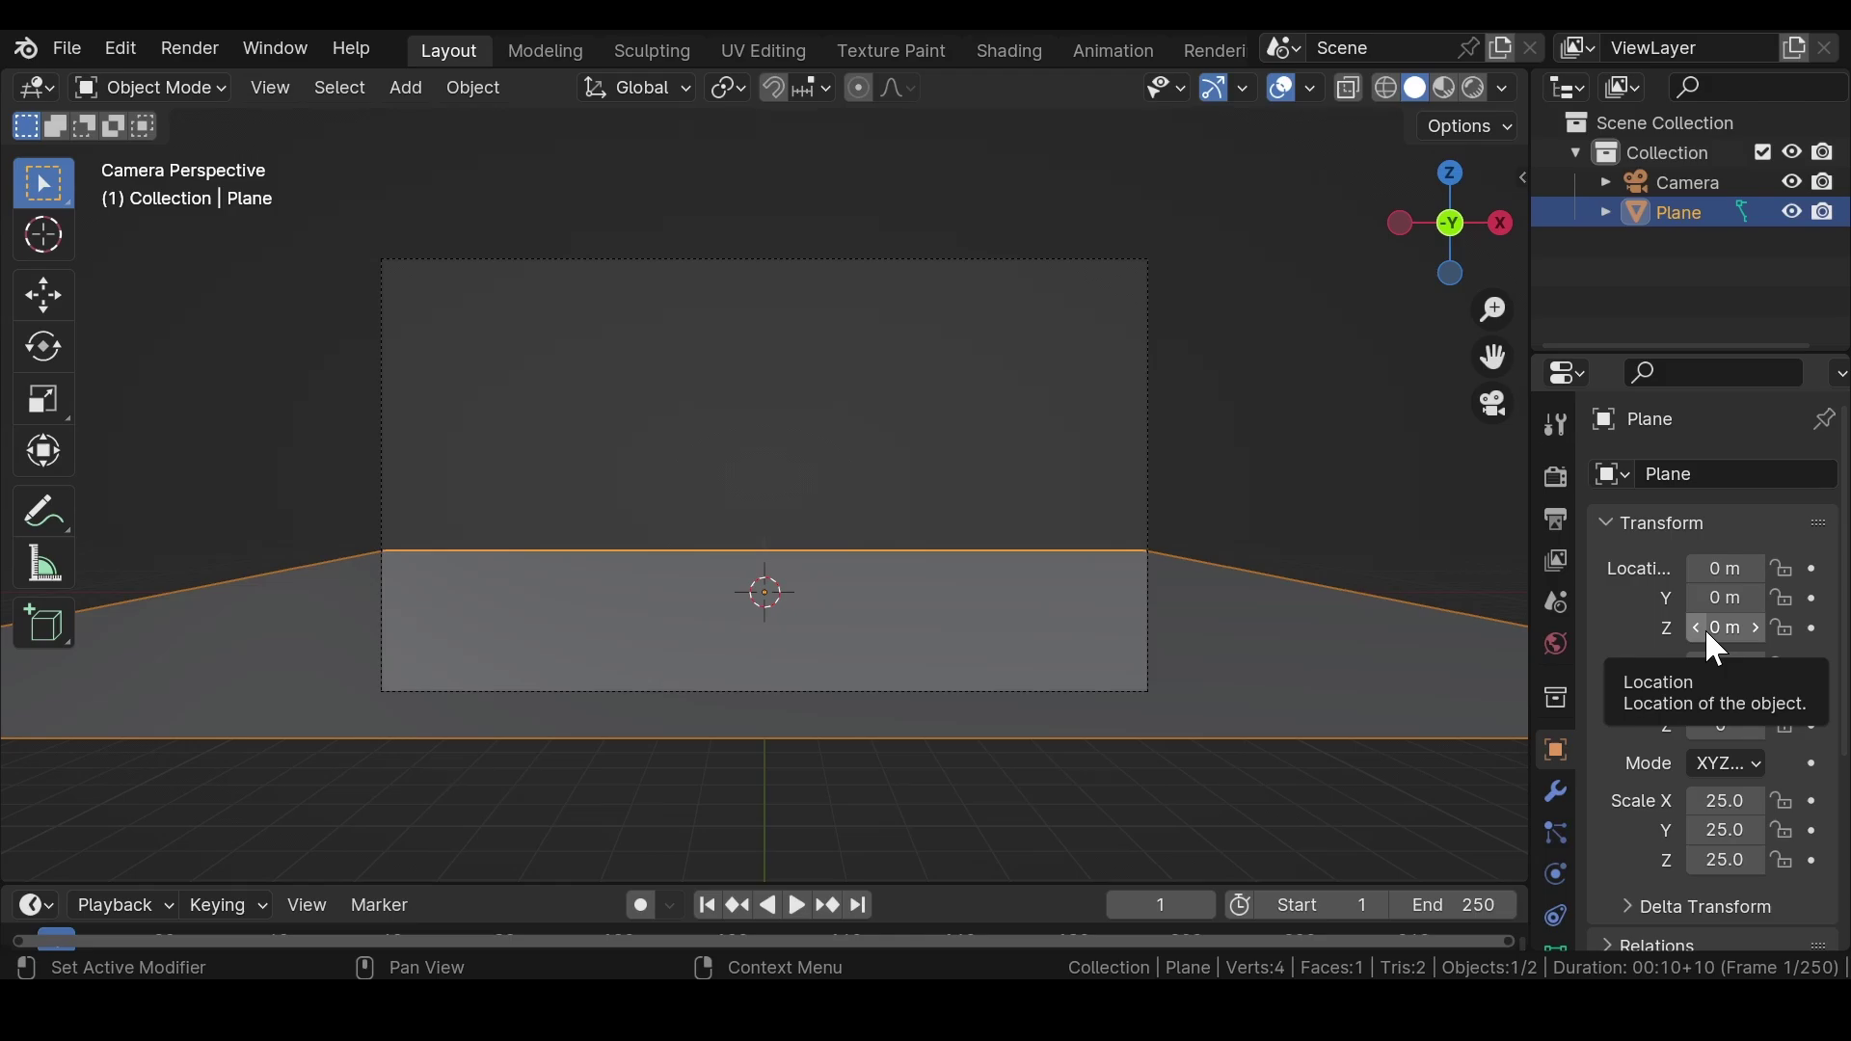
left_click_drag(1705, 628, 1788, 597)
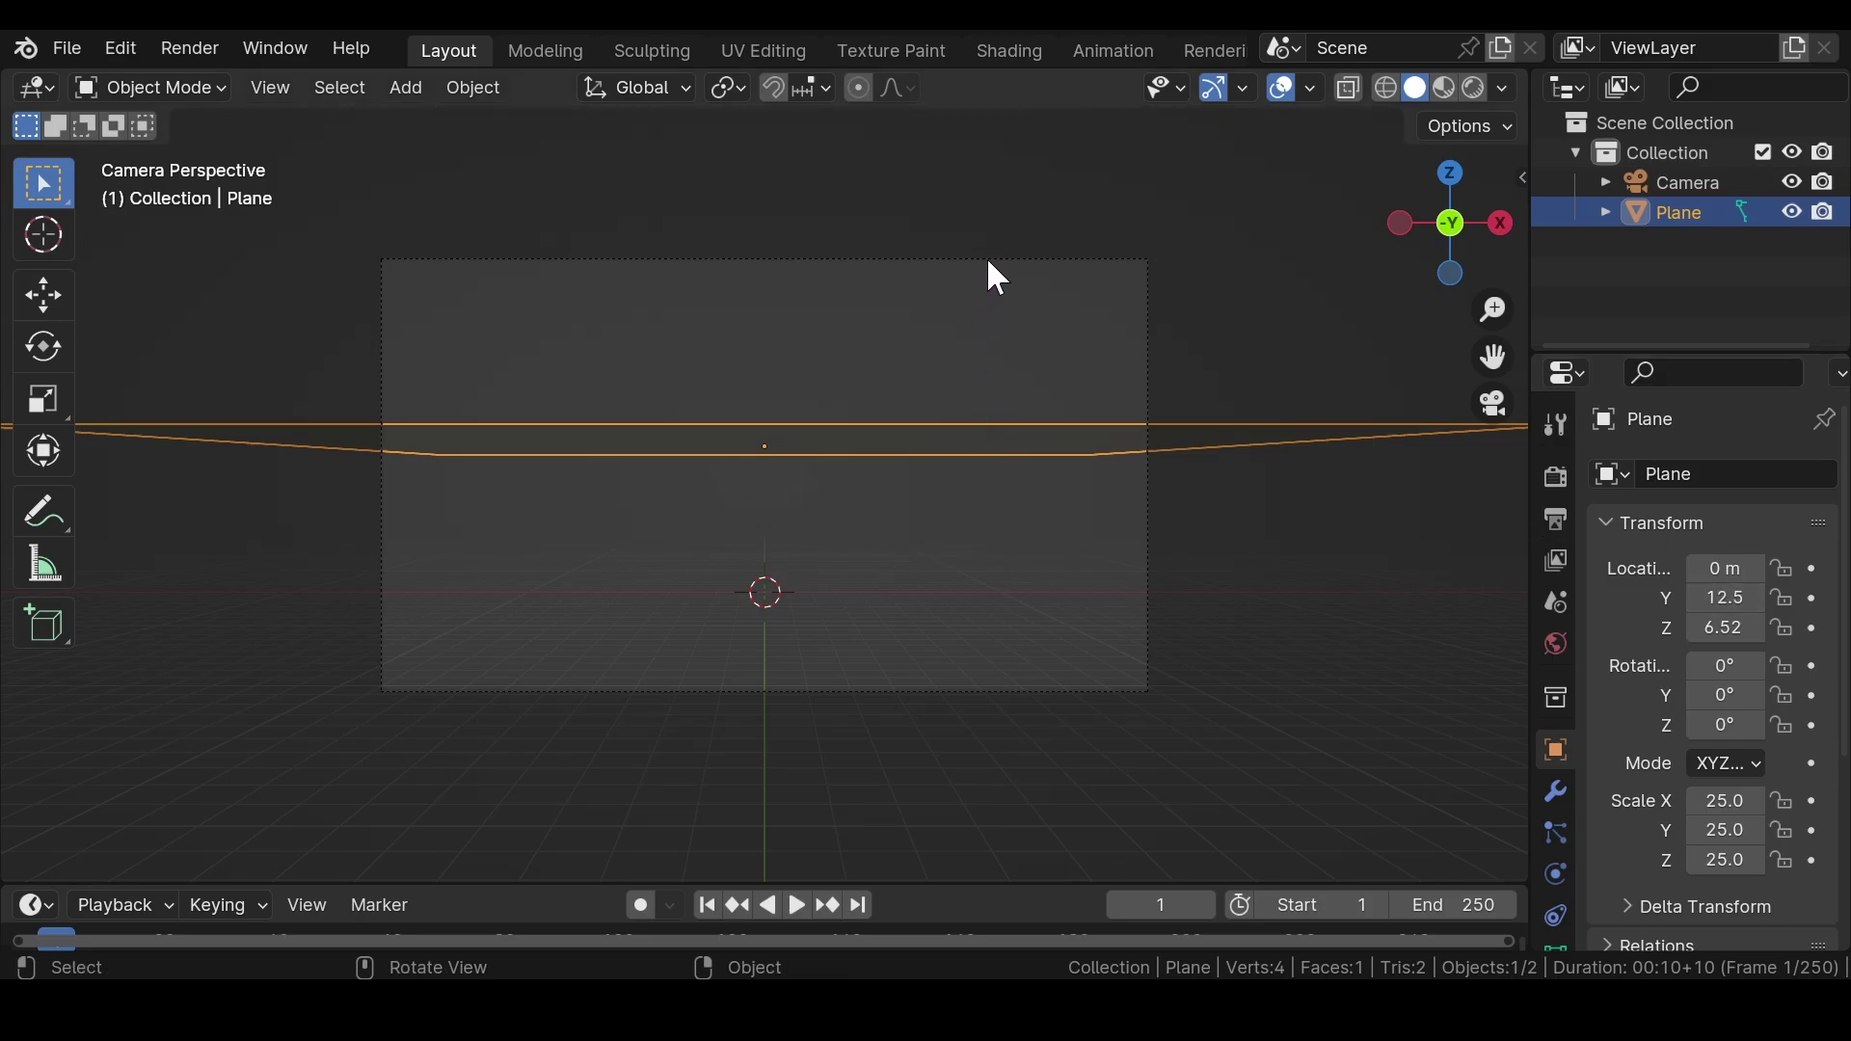
- Set the camera's lens Clip End to 1000 m
left_click(1012, 261)
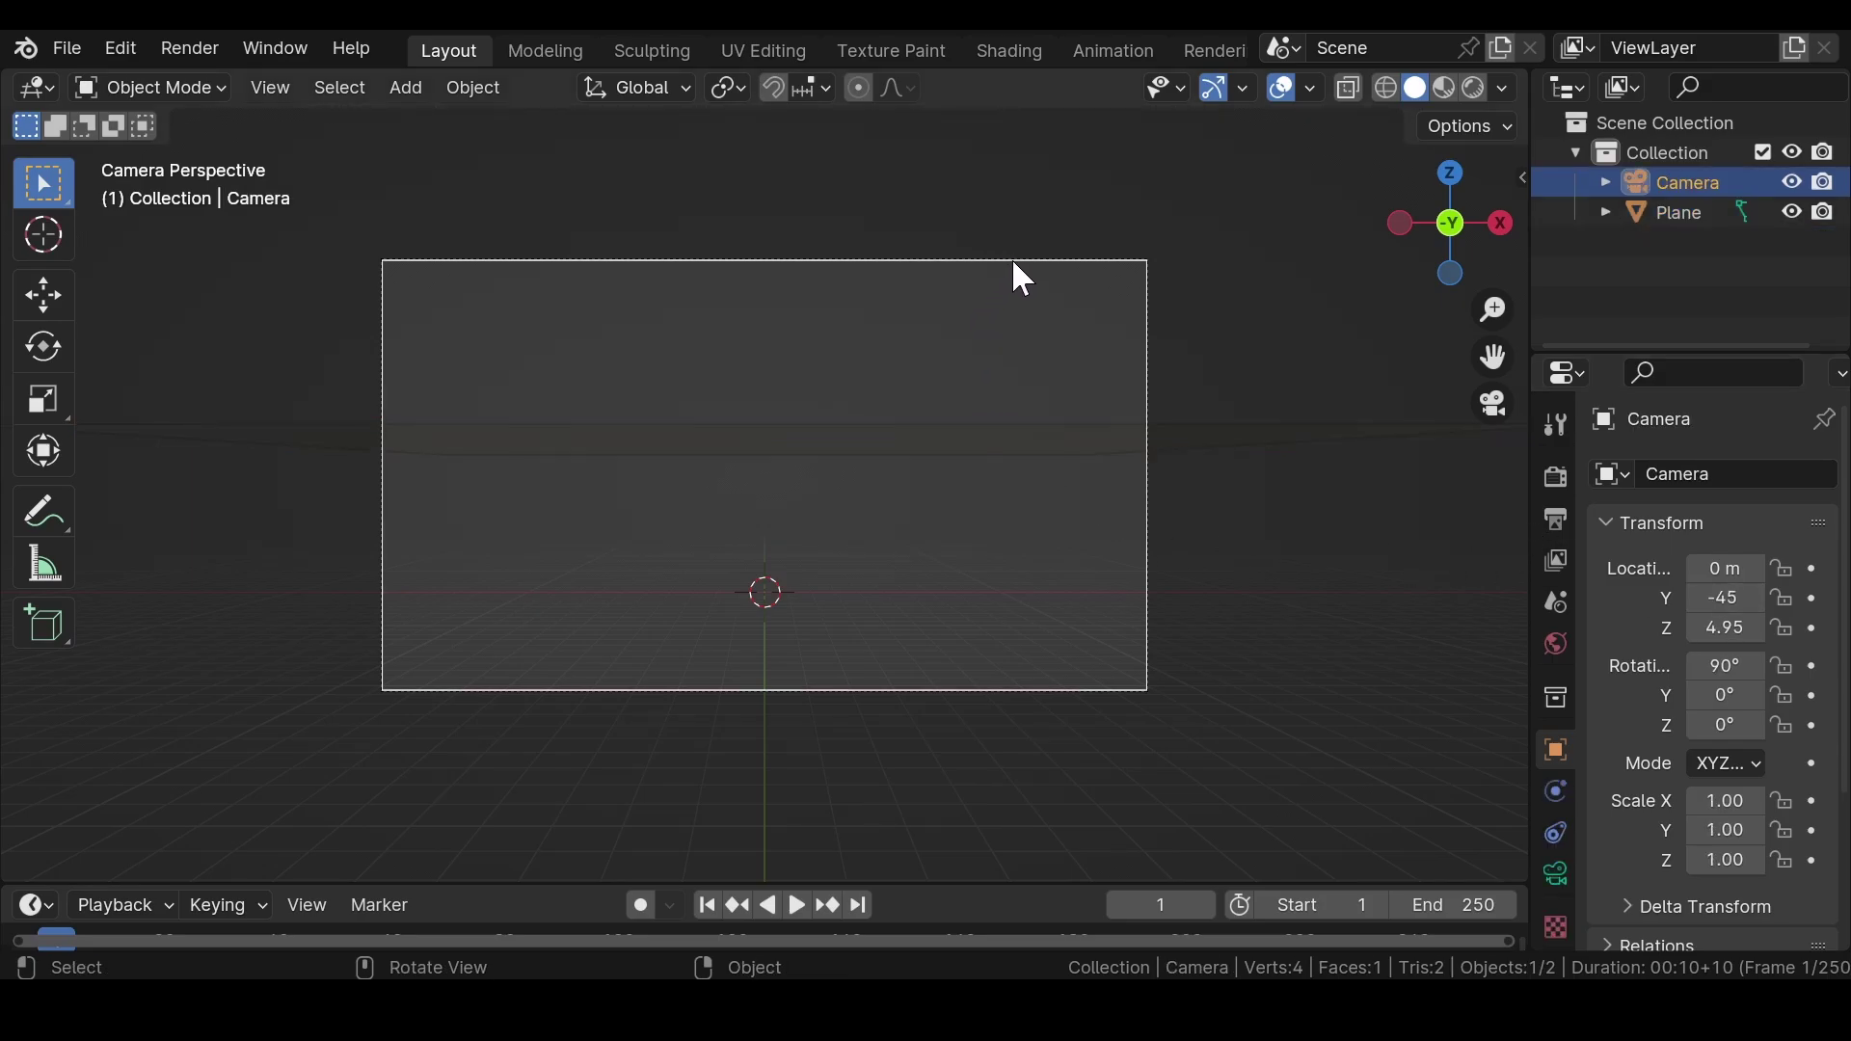
left_click(1560, 877)
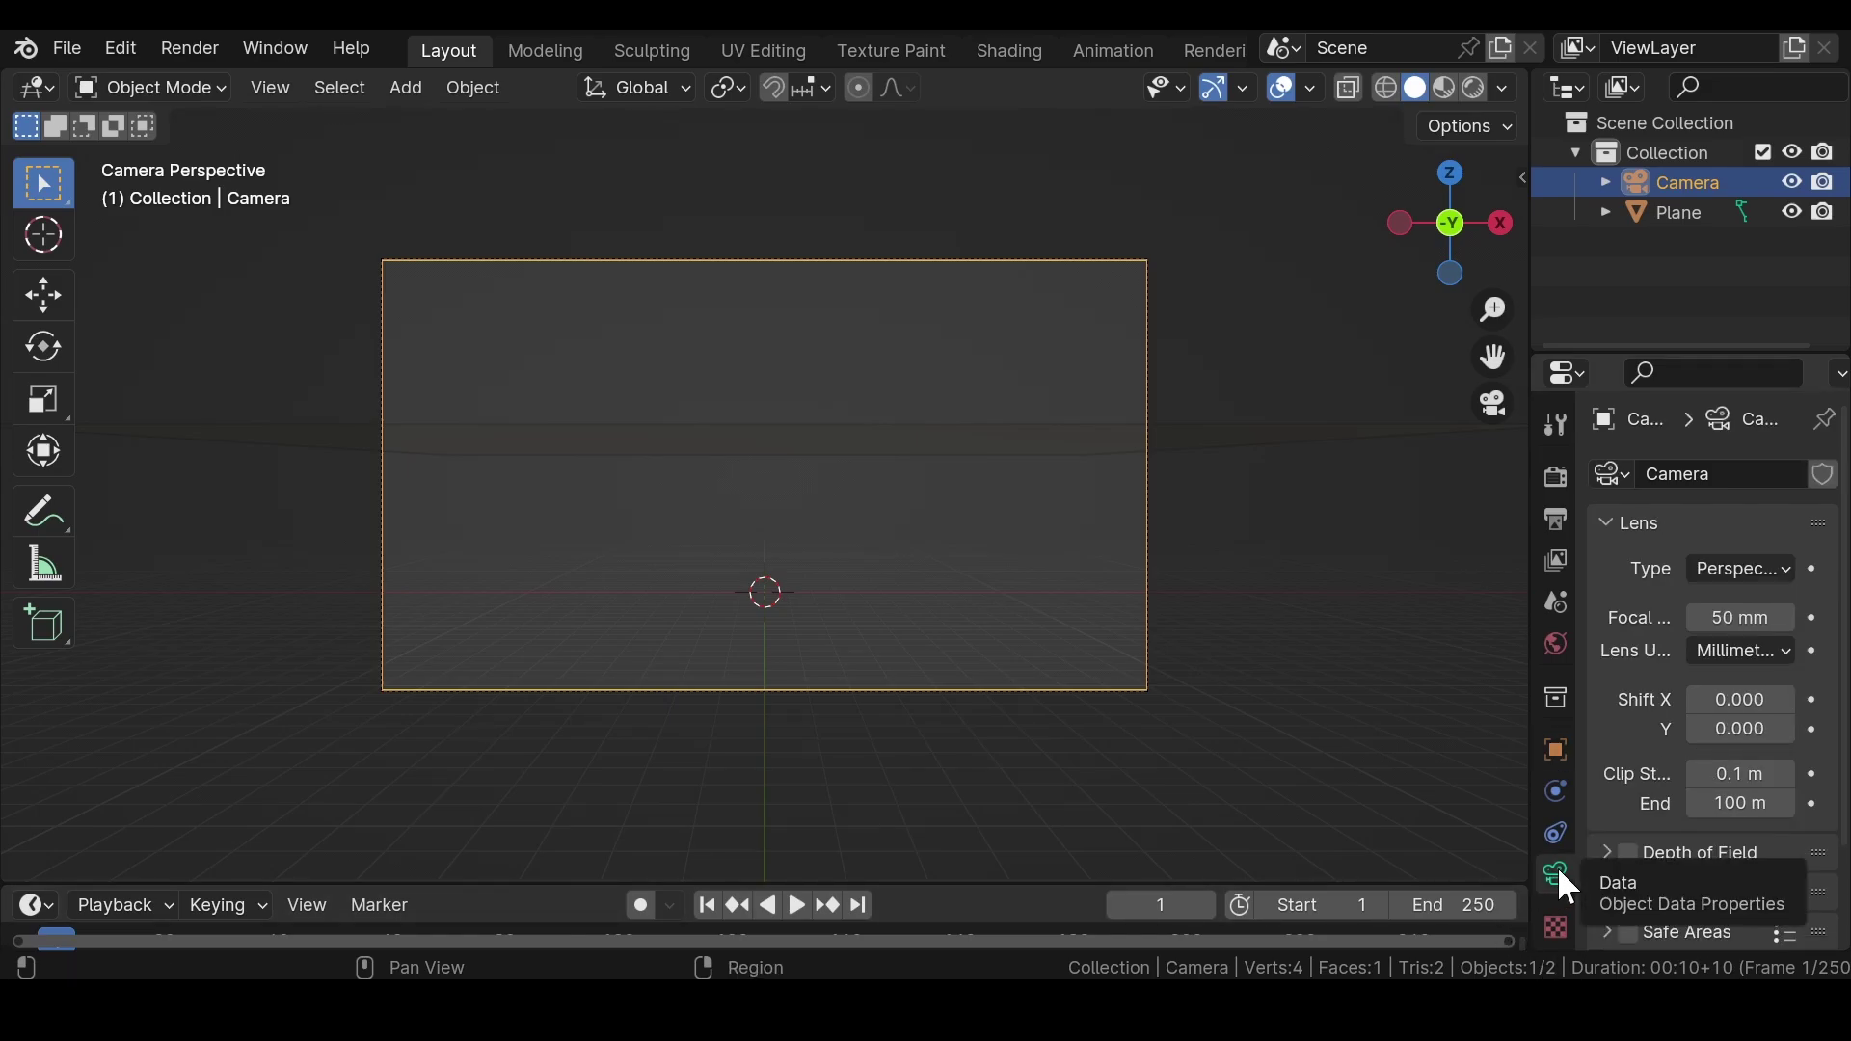
left_click(1752, 804)
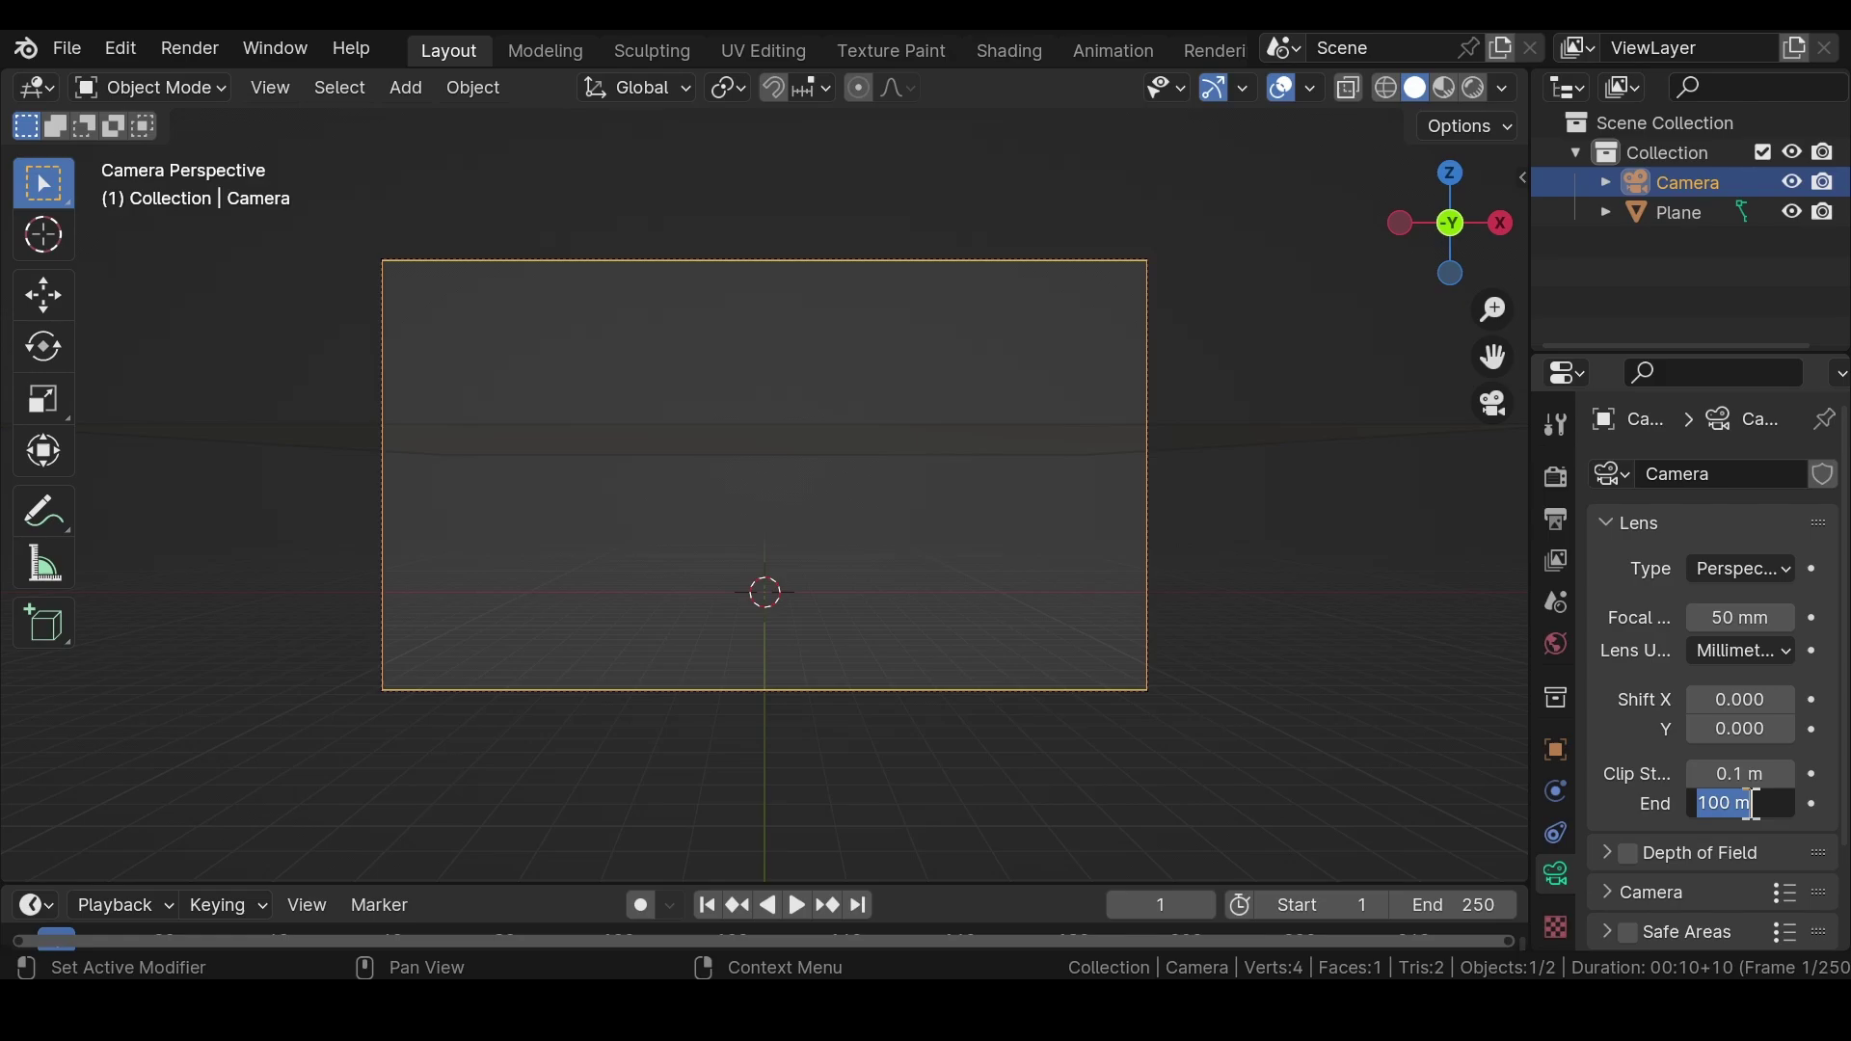
type("1000")
key("Return")
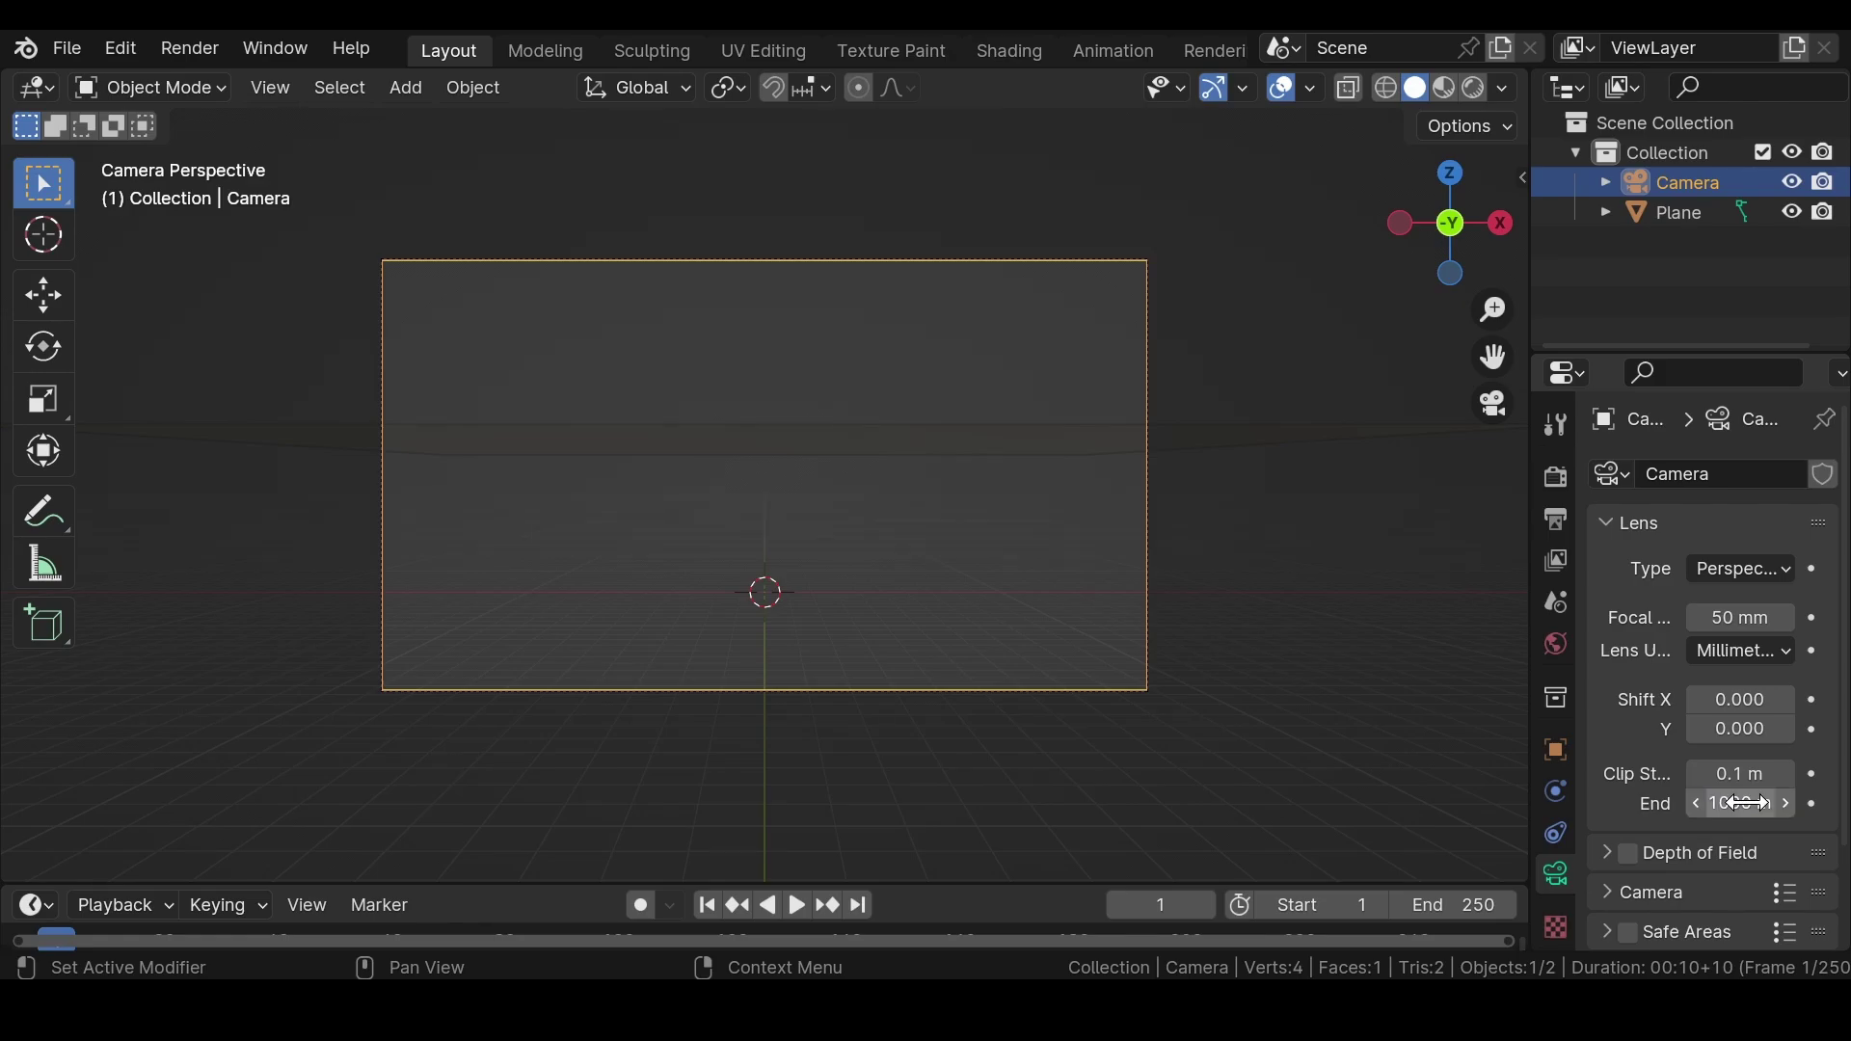
left_click(993, 260)
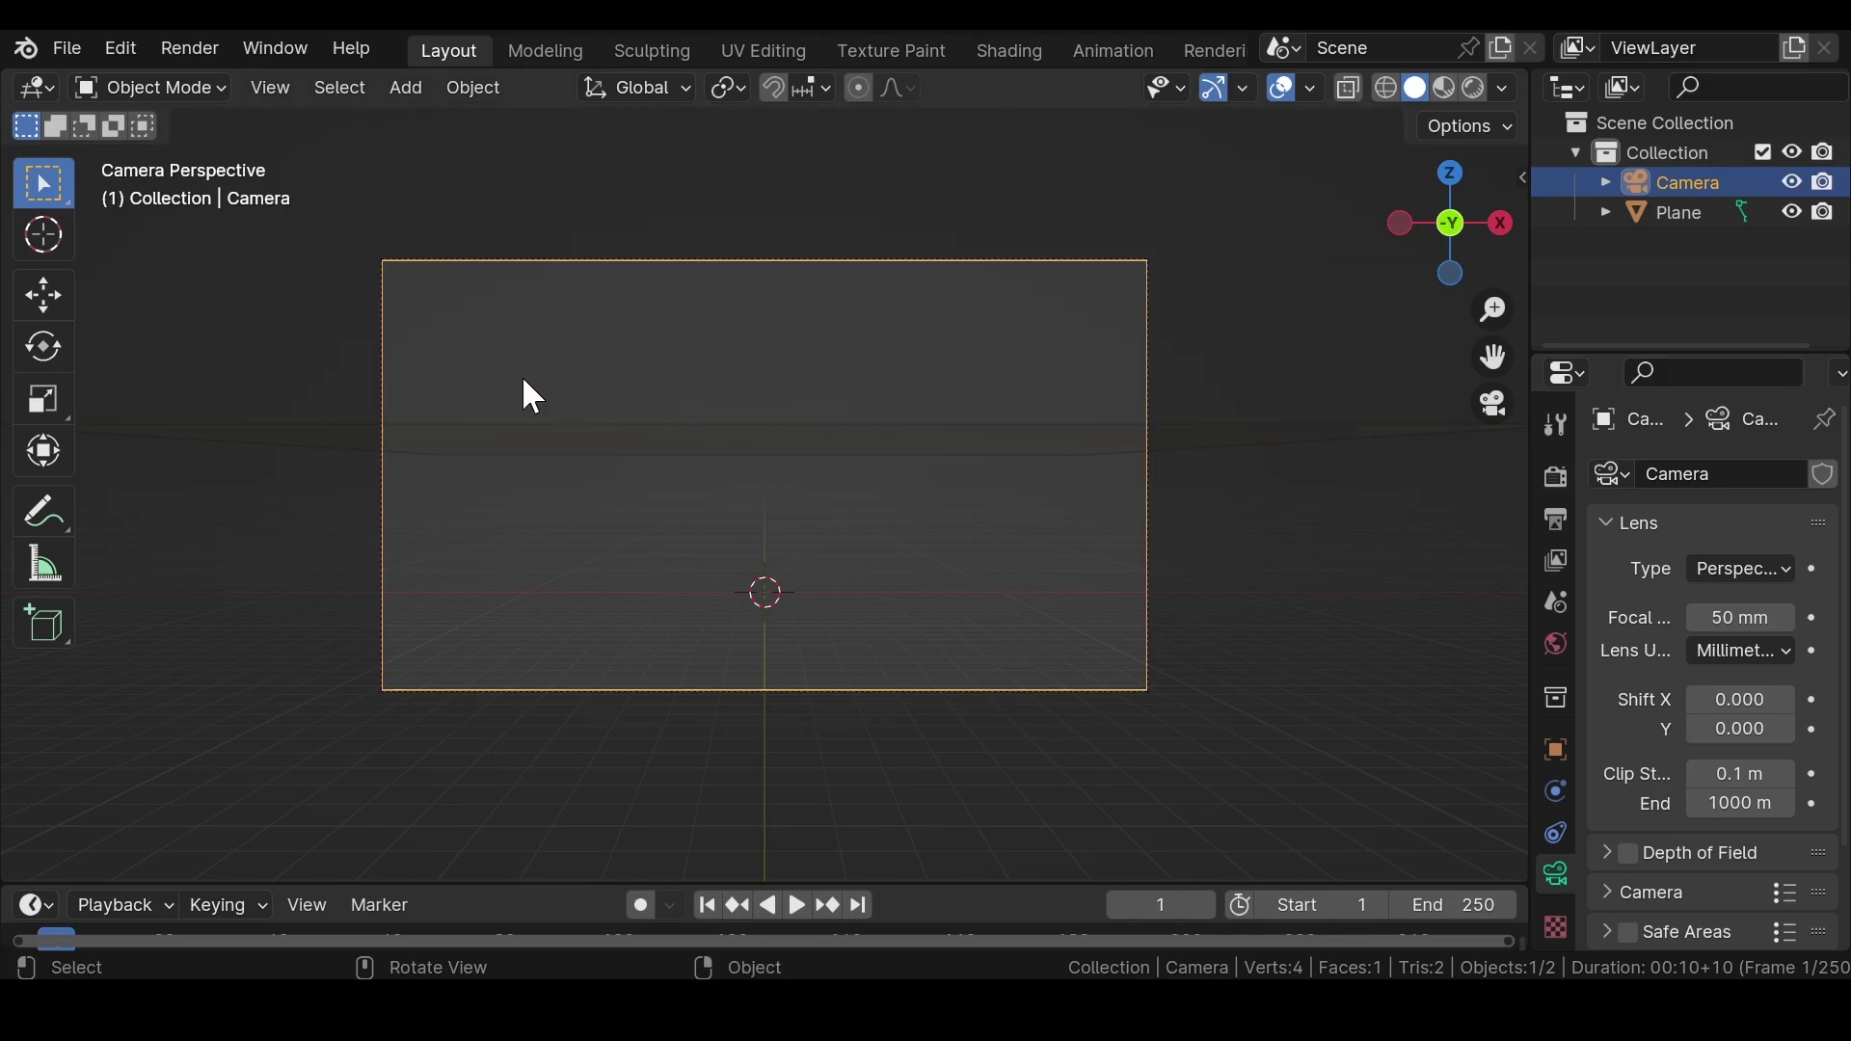
- Add a second plane, Plane.001, to the scene
key("shift+a")
mouse_move(521, 376)
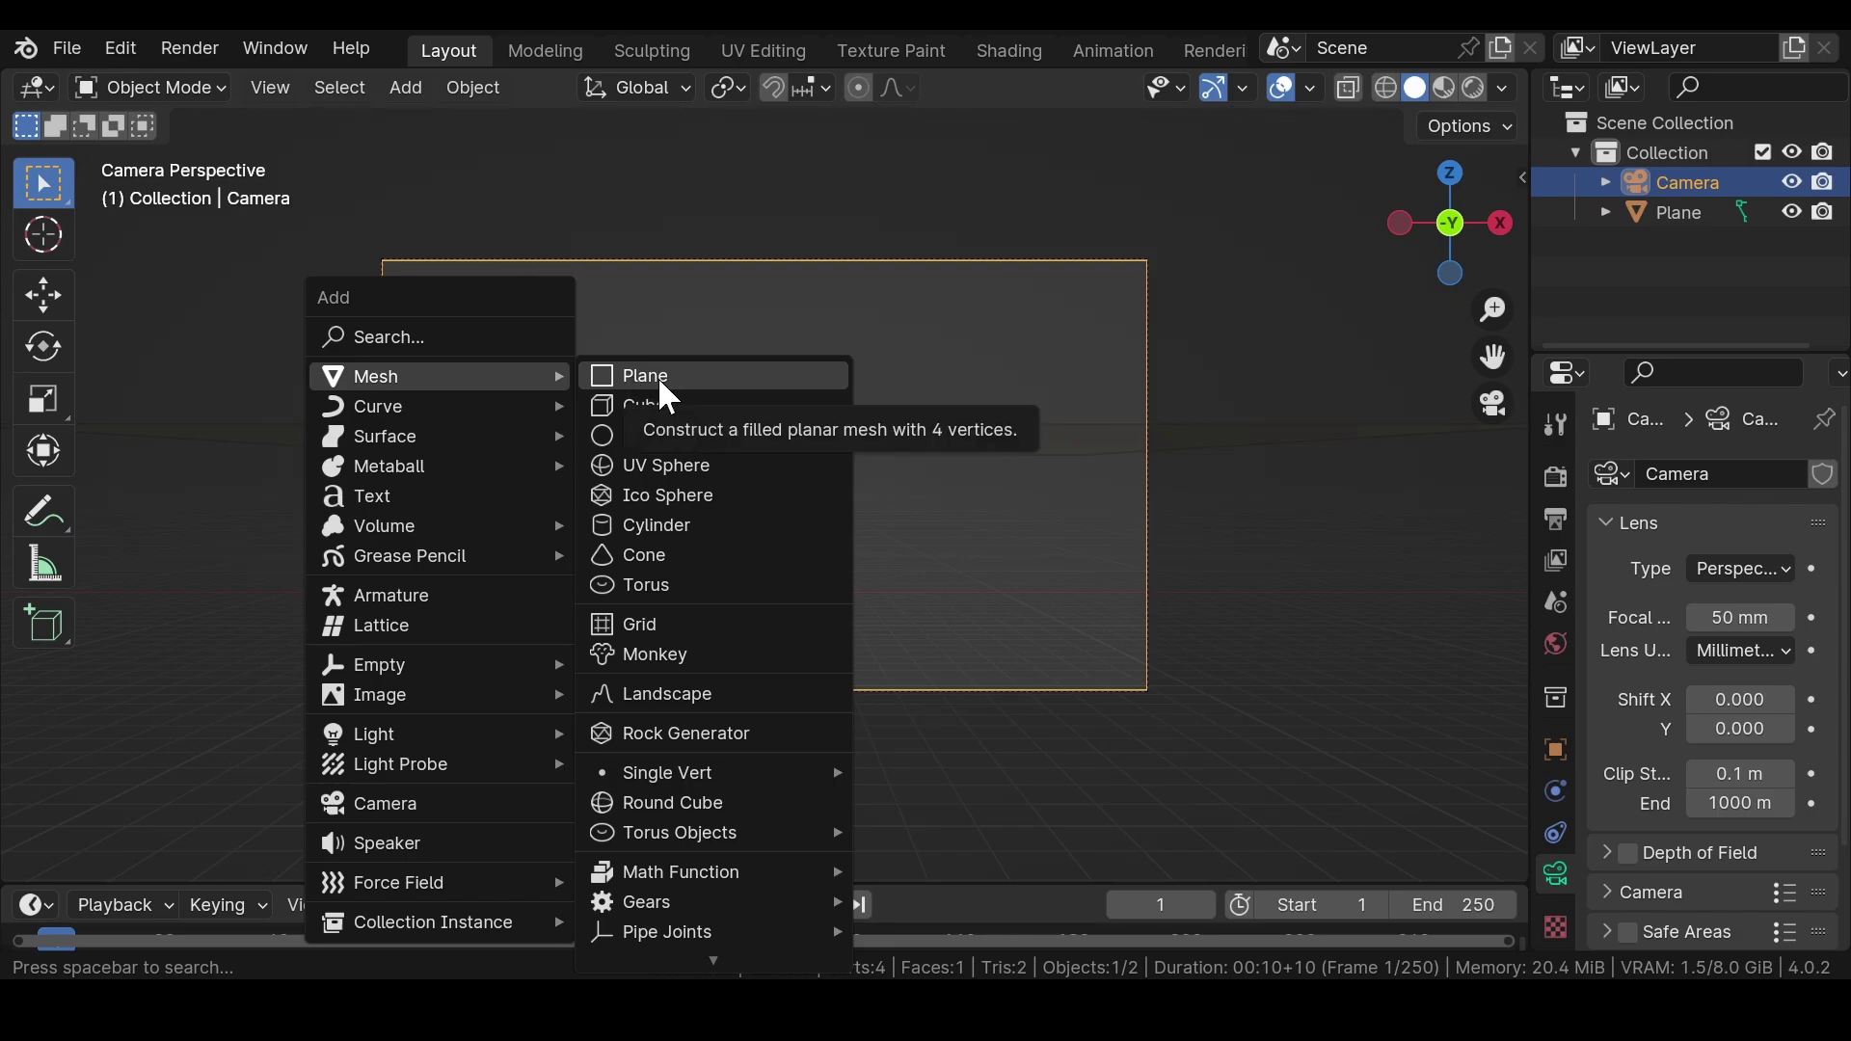
left_click(669, 397)
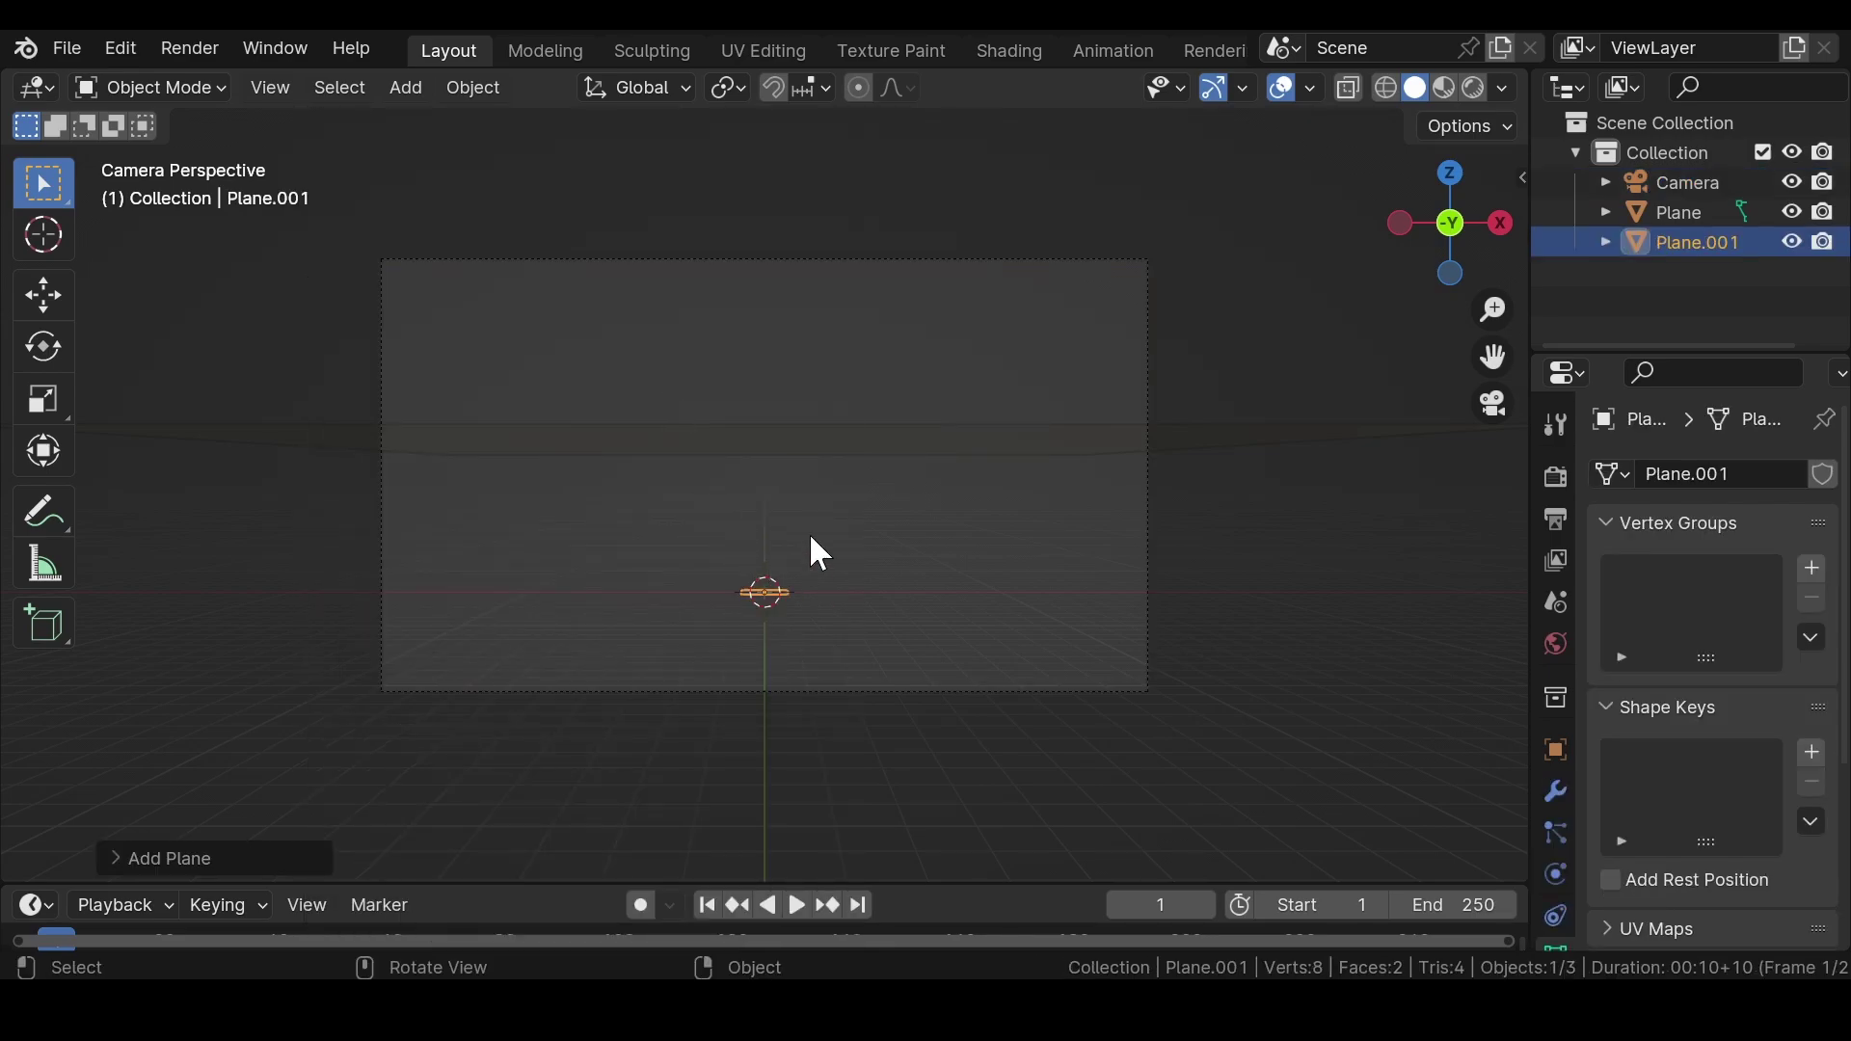
- Scale Plane.001's mesh by 10000 in Edit Mode, then return to Object Mode
key("Tab")
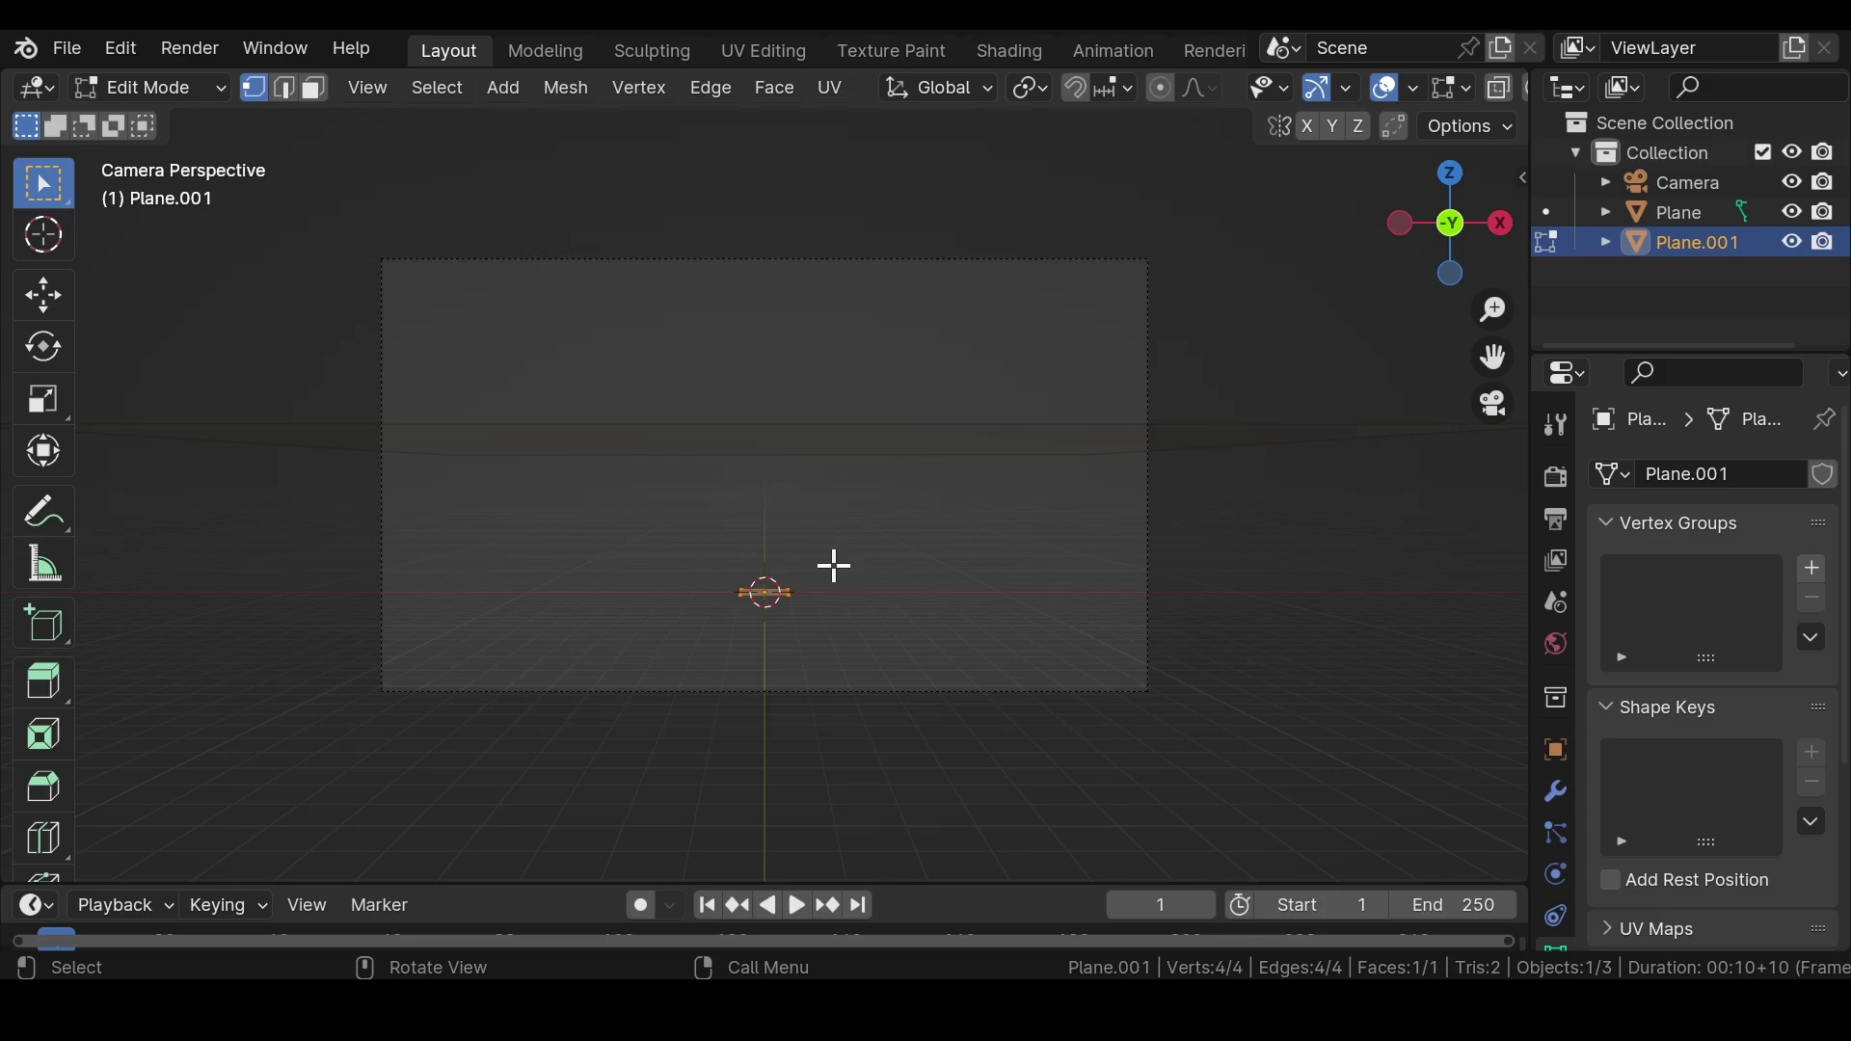
key("s")
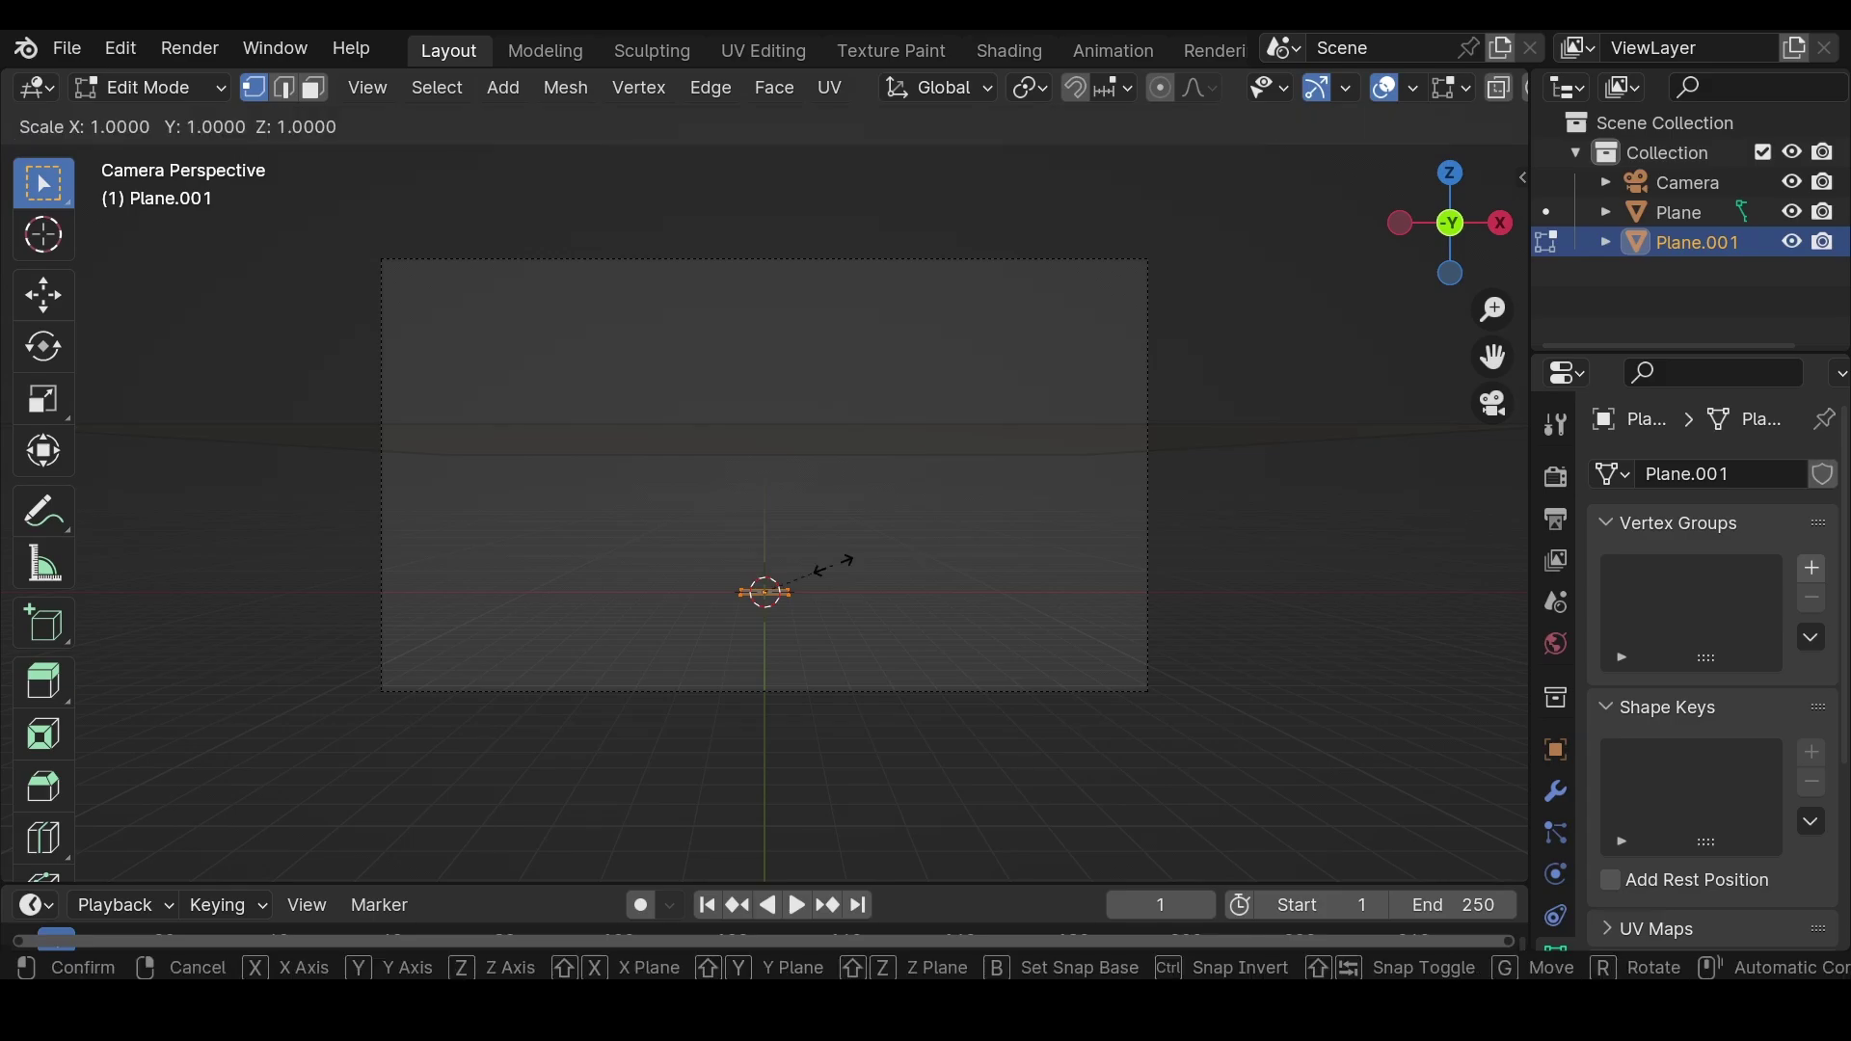
type("10000")
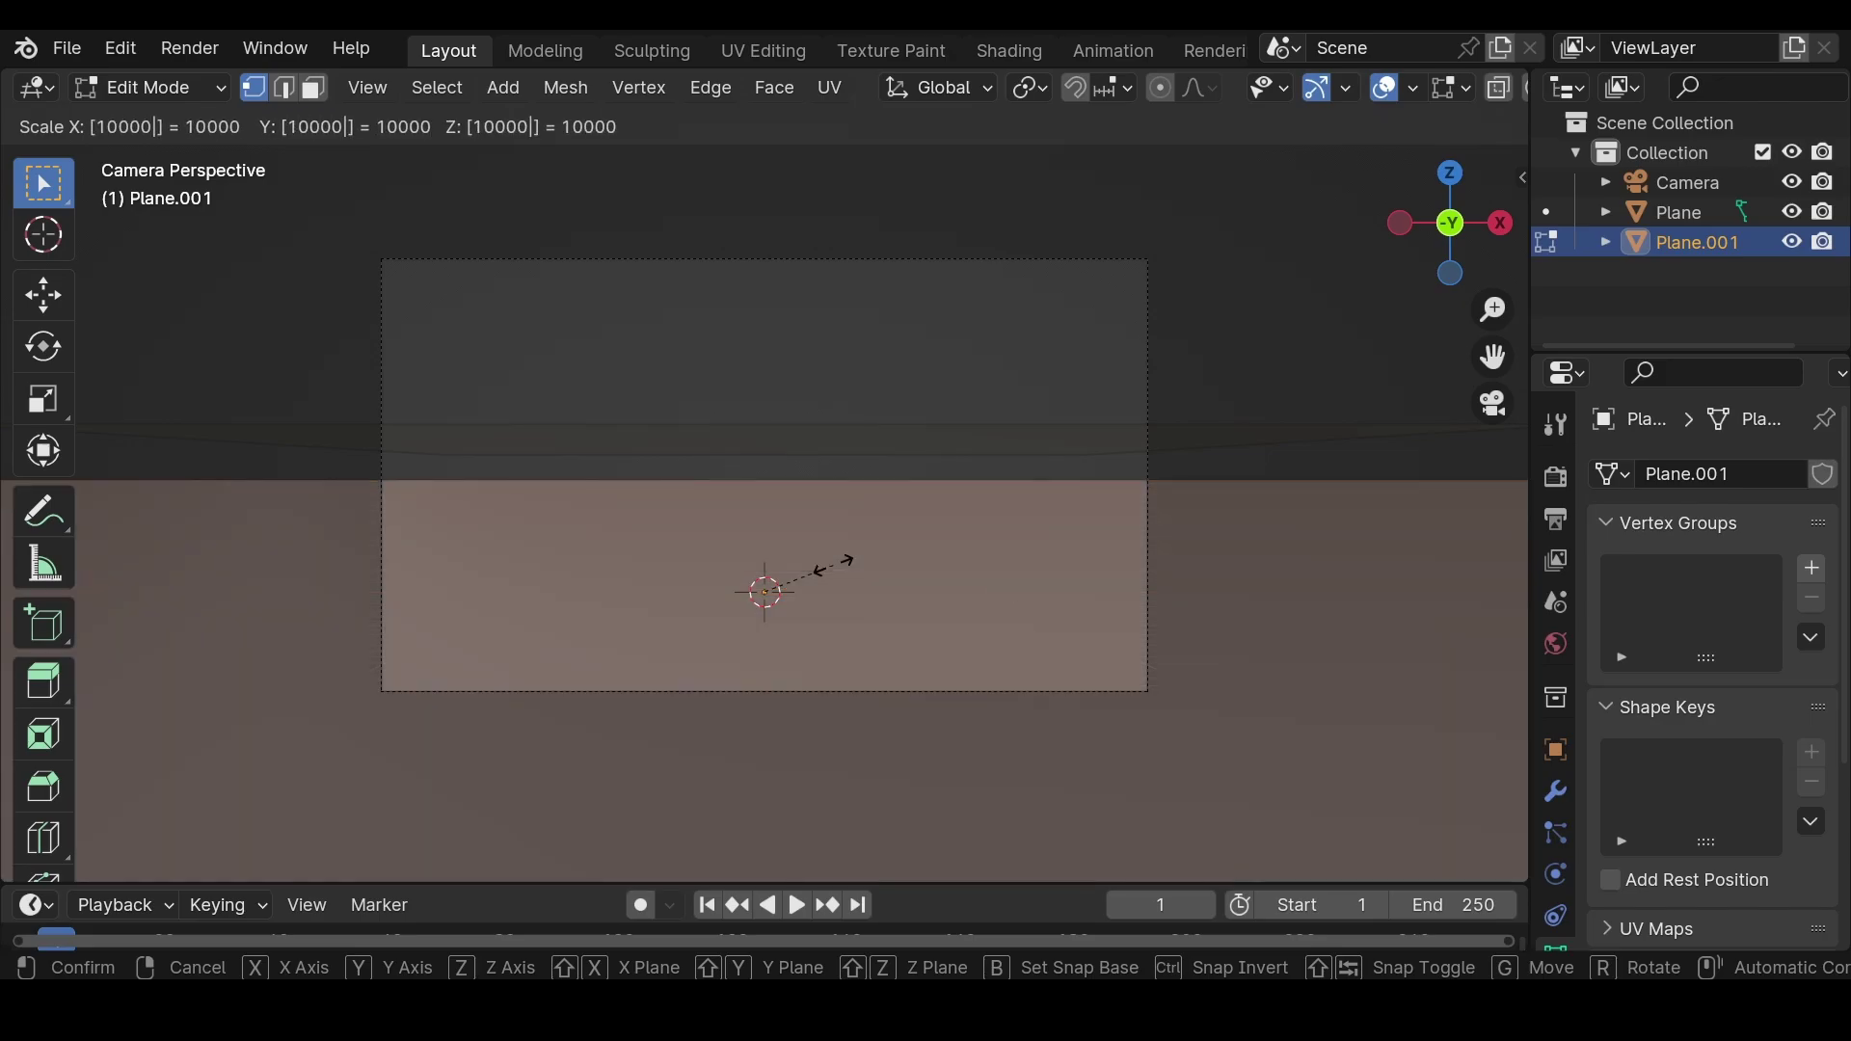
key("Return")
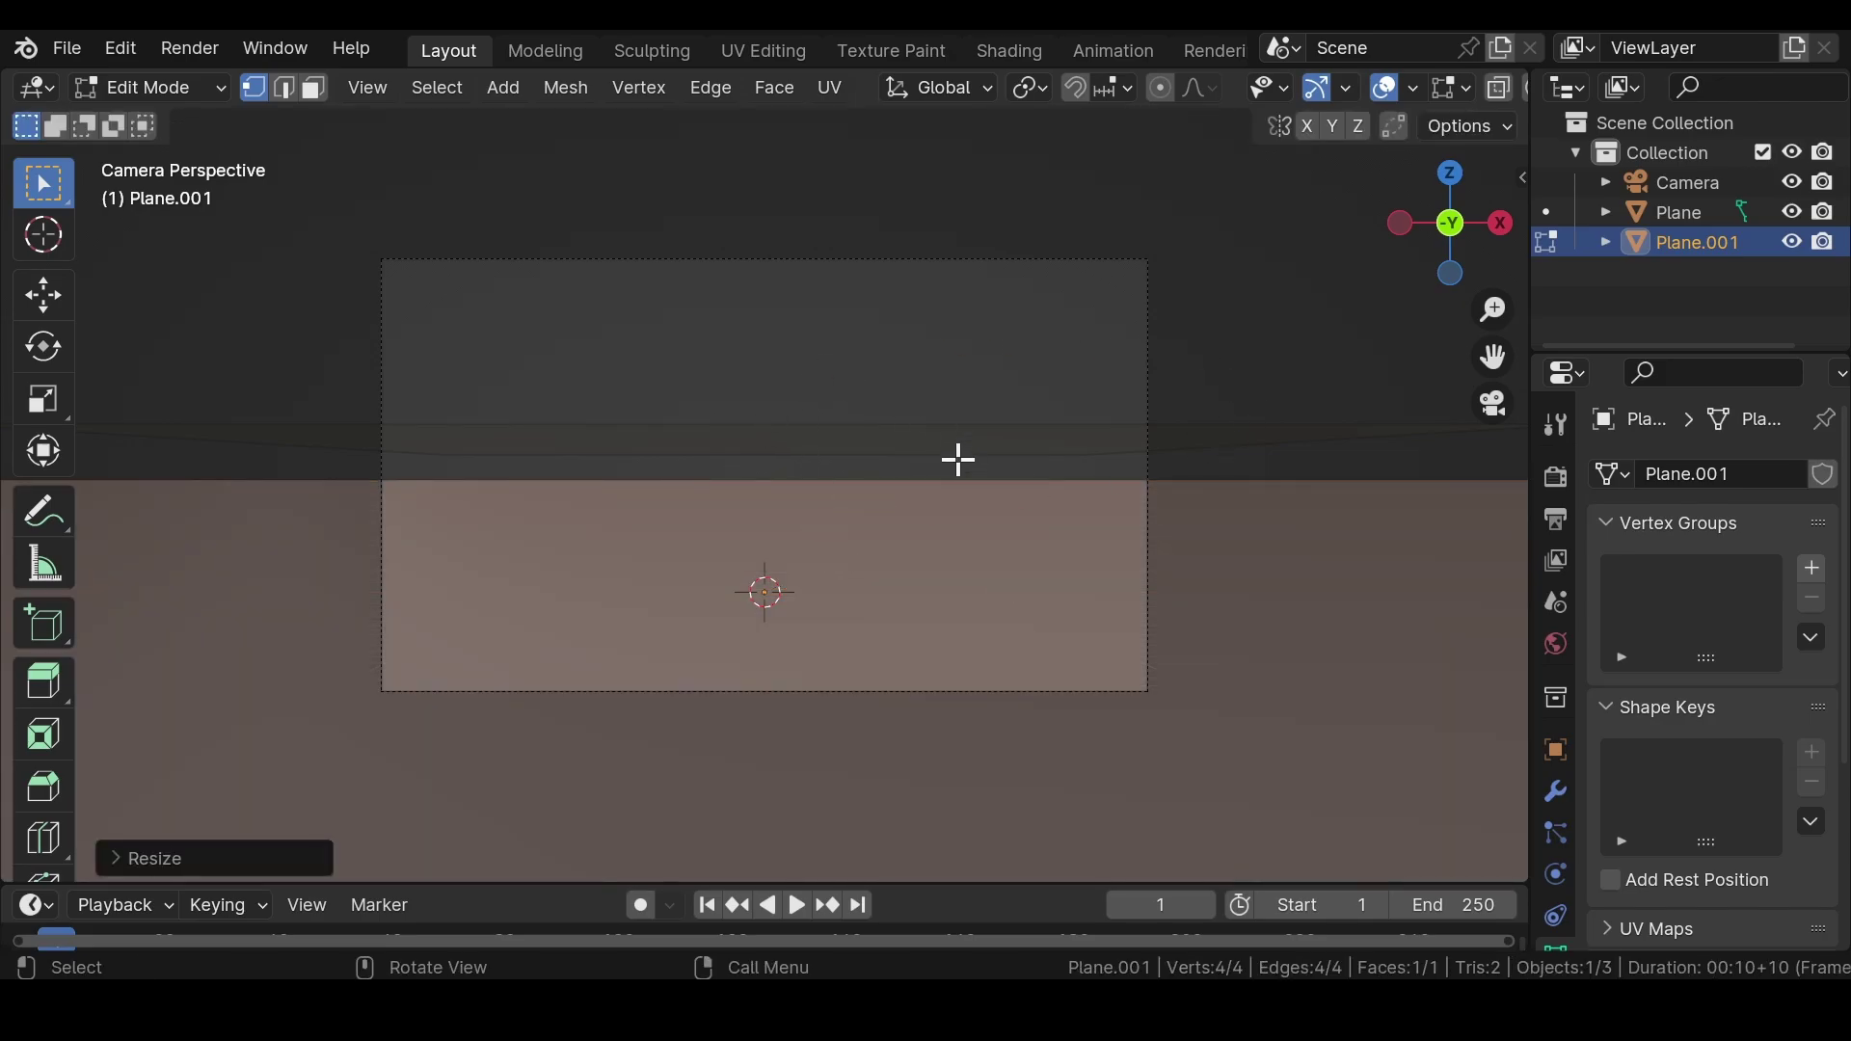
key("Tab")
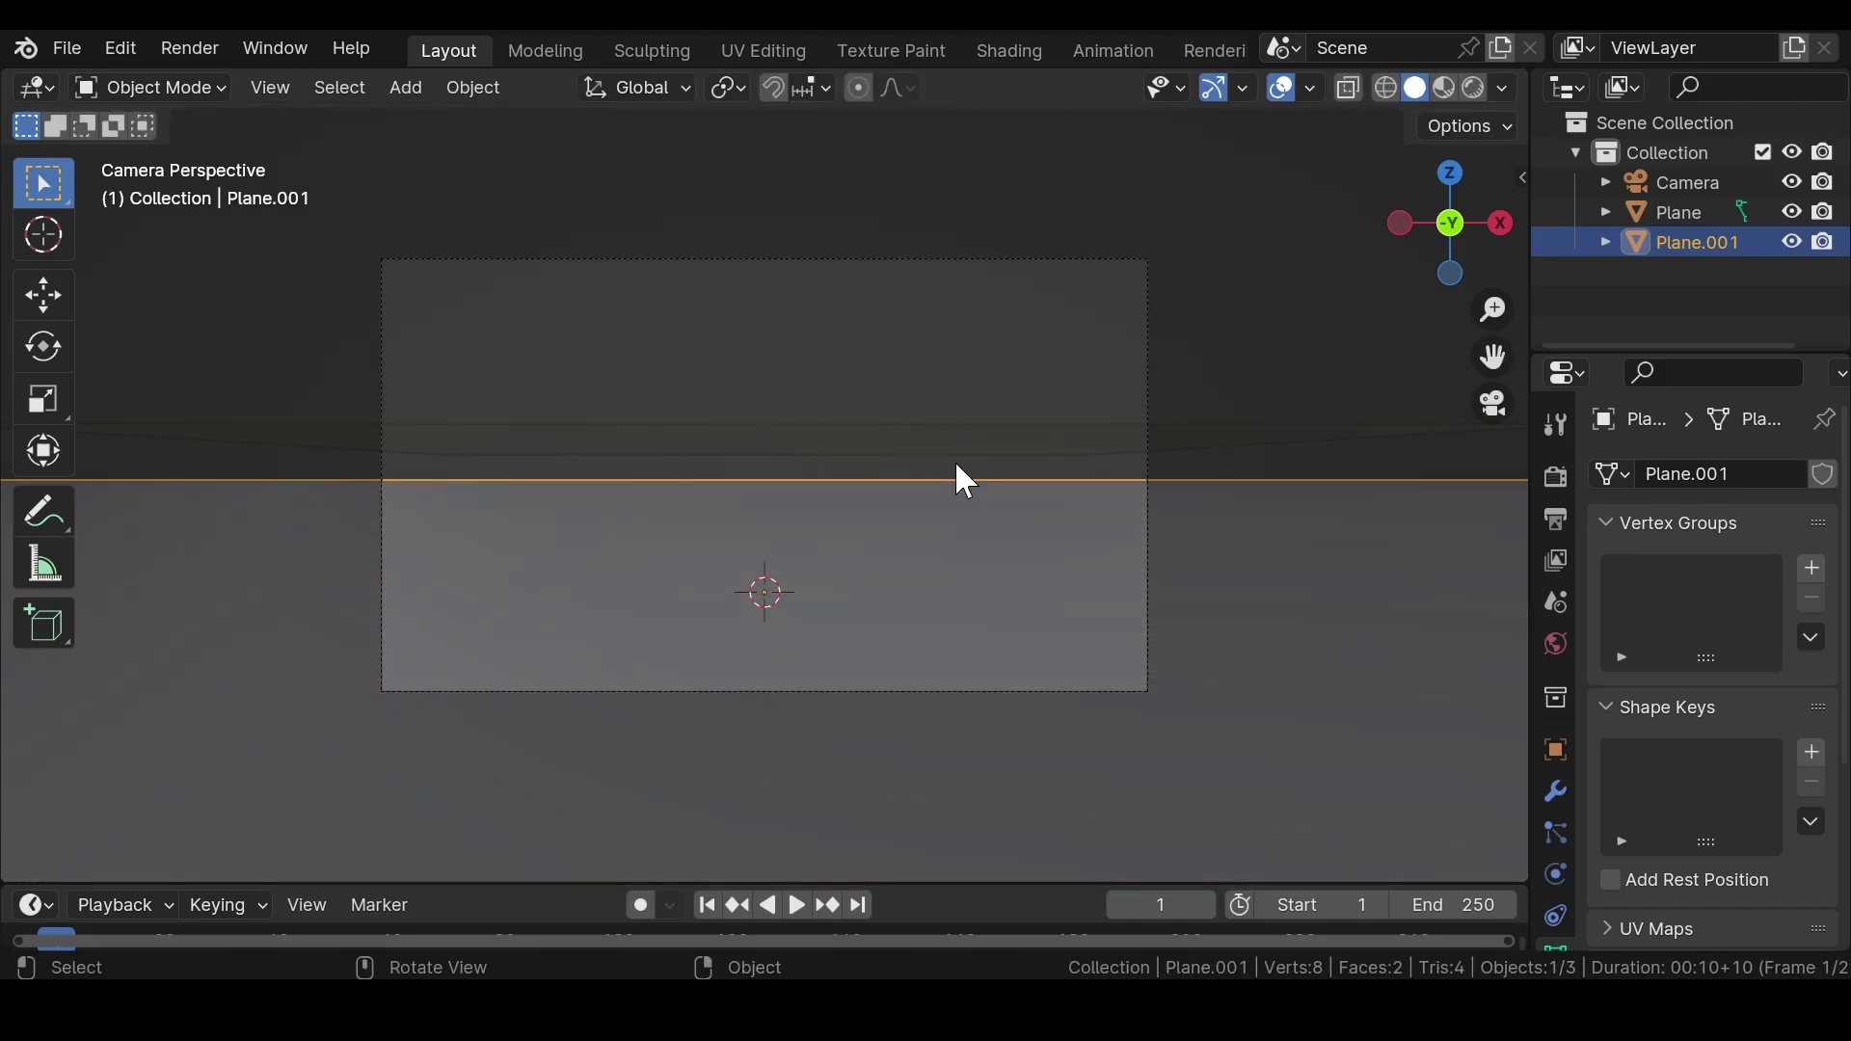
- Add a Subdivision Surface modifier to Plane with render level 4
left_click(868, 446)
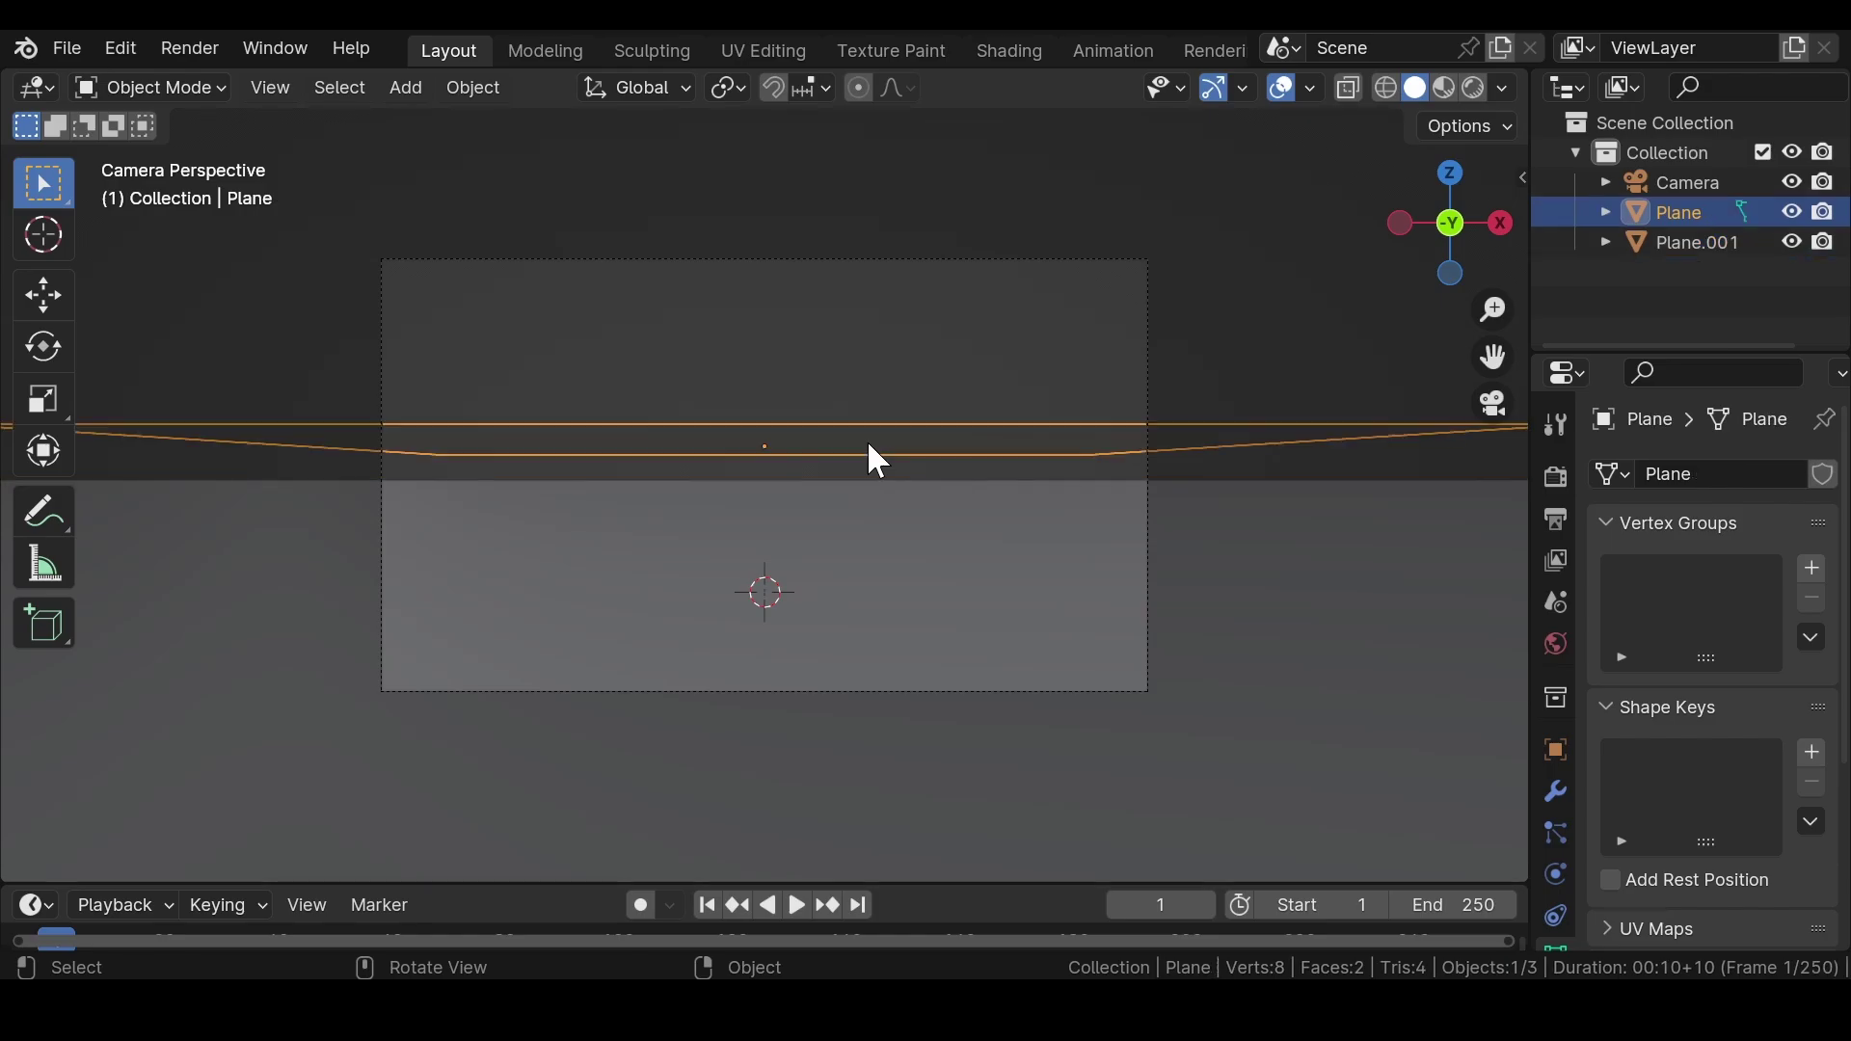
left_click(1556, 792)
left_click(1774, 472)
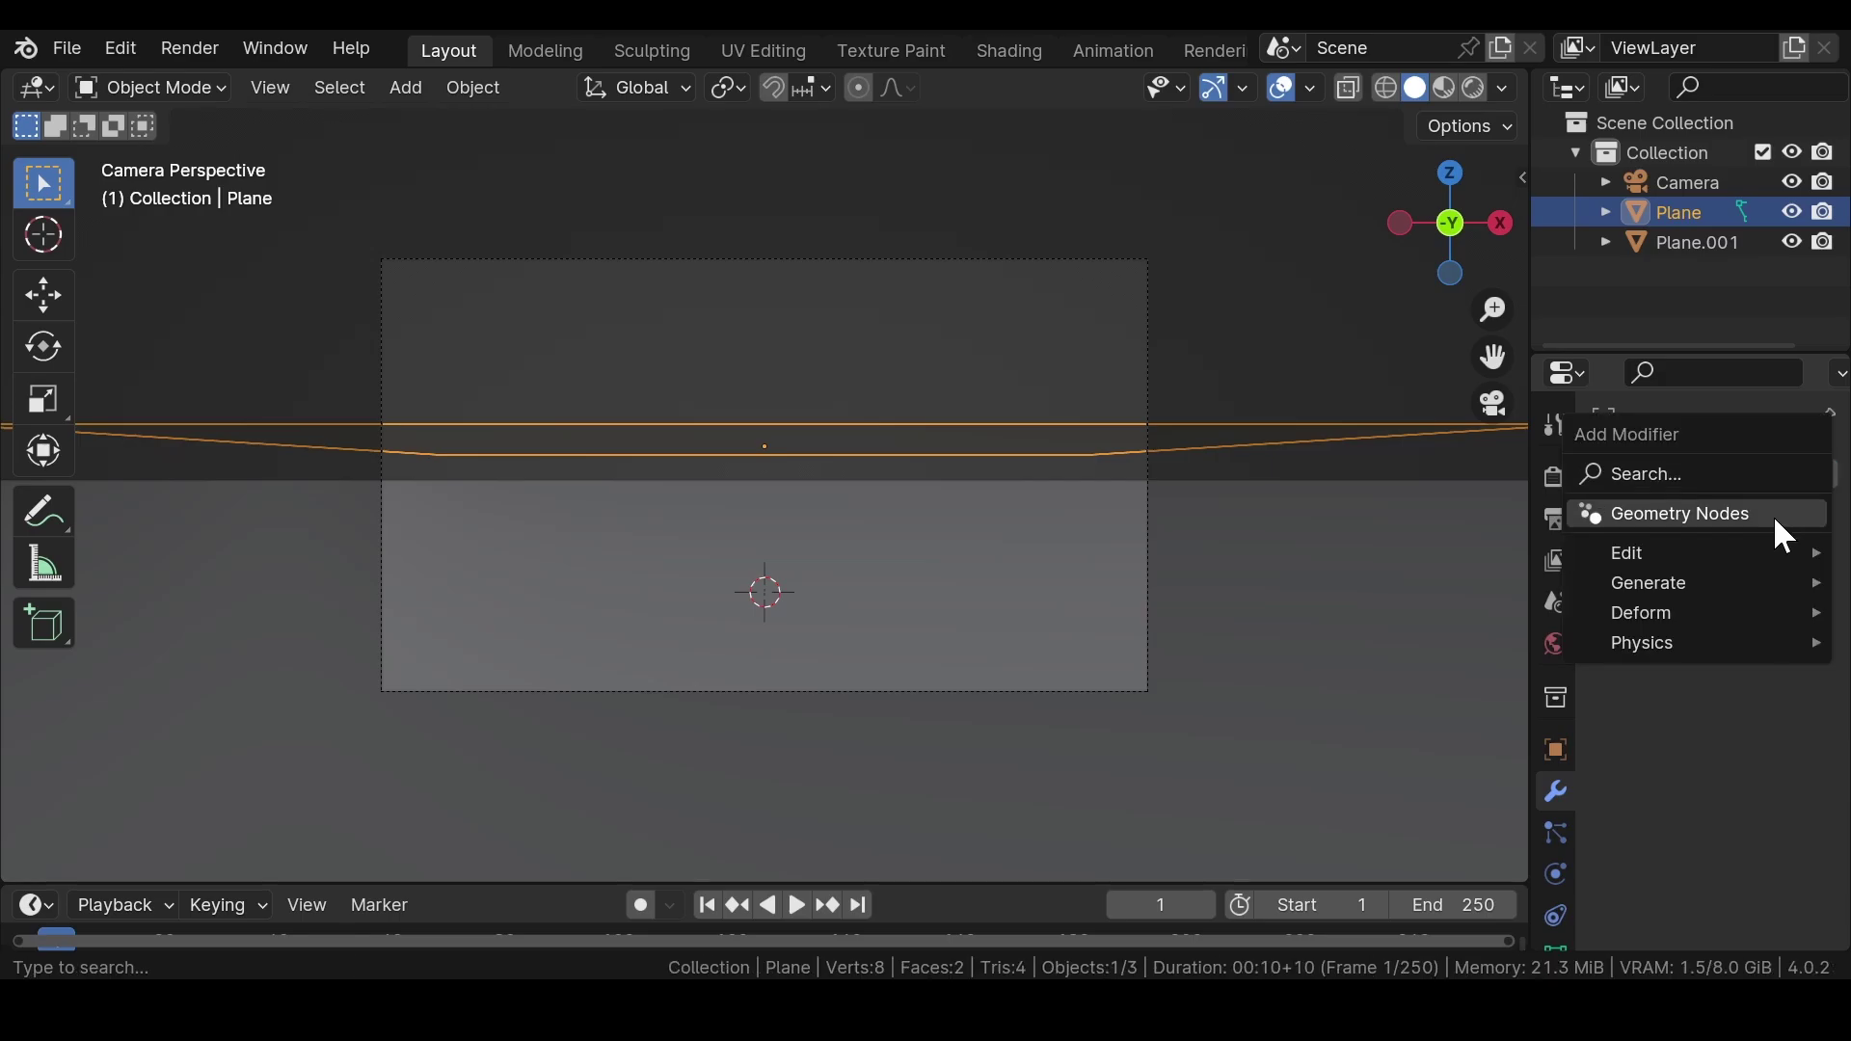
mouse_move(1794, 594)
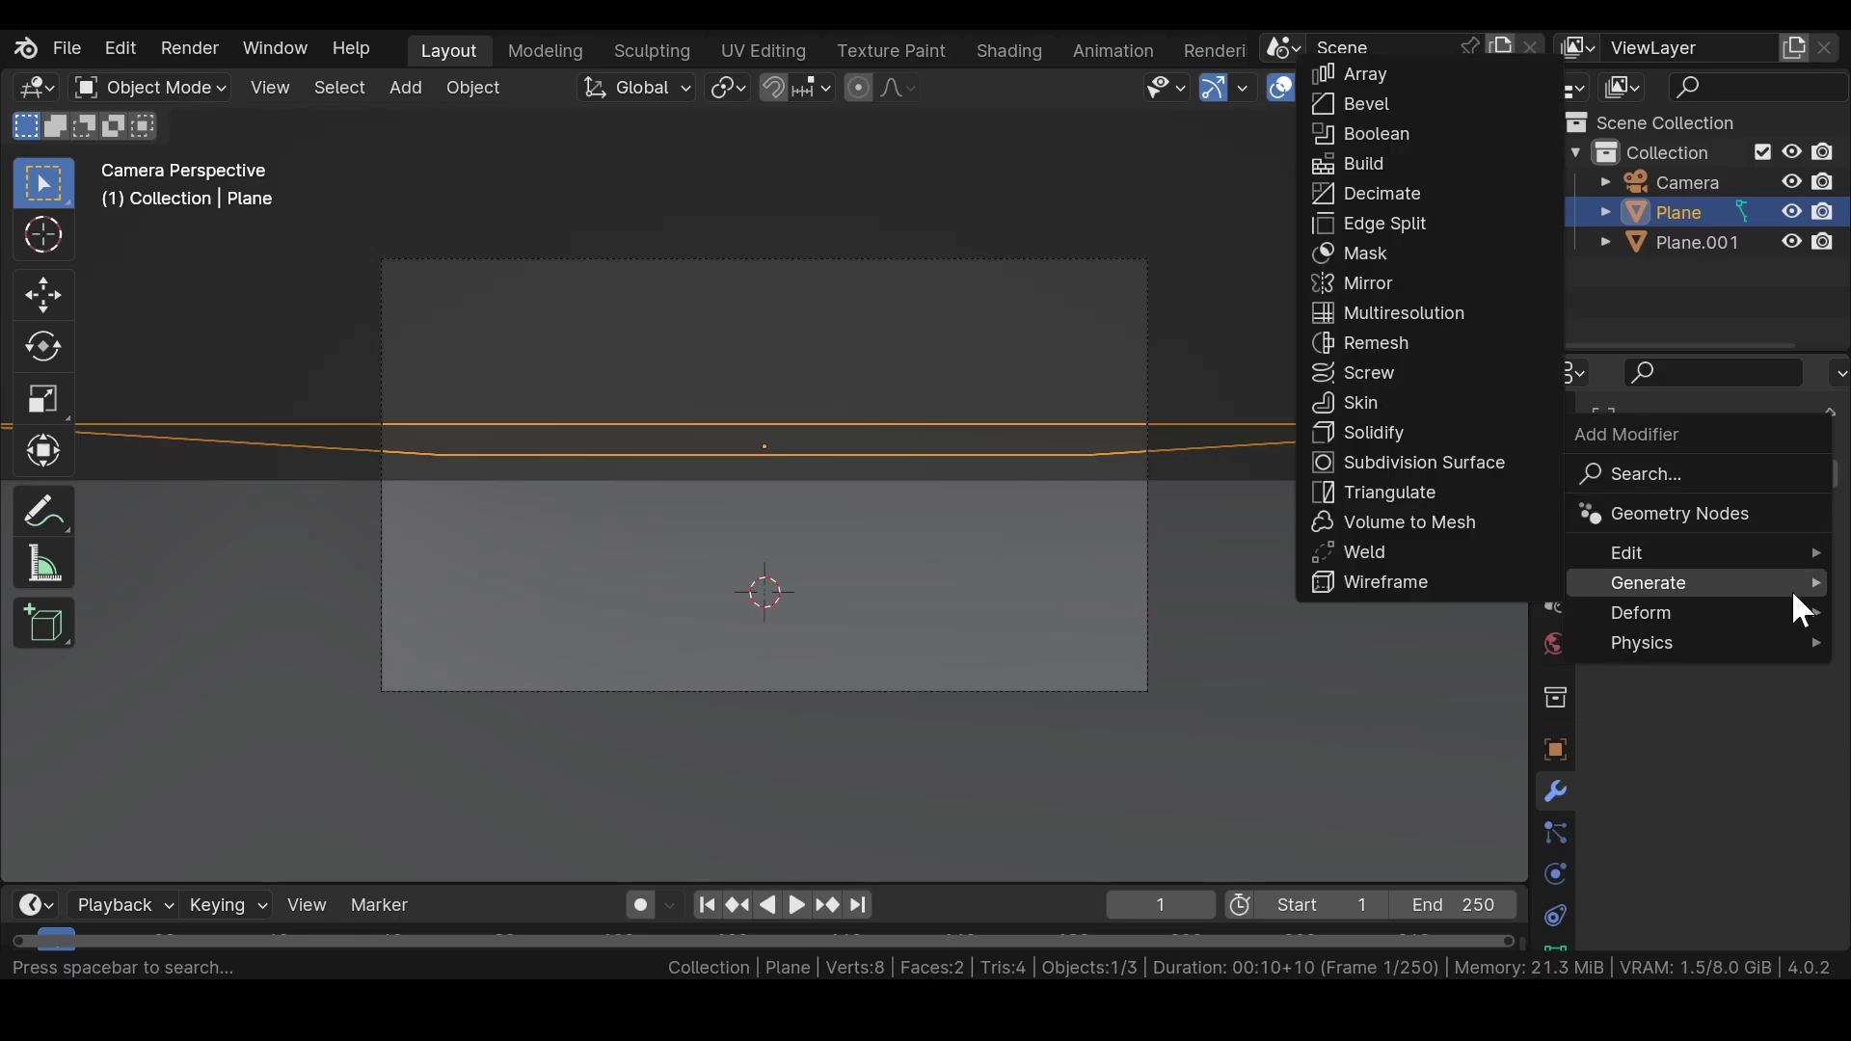
left_click(1433, 462)
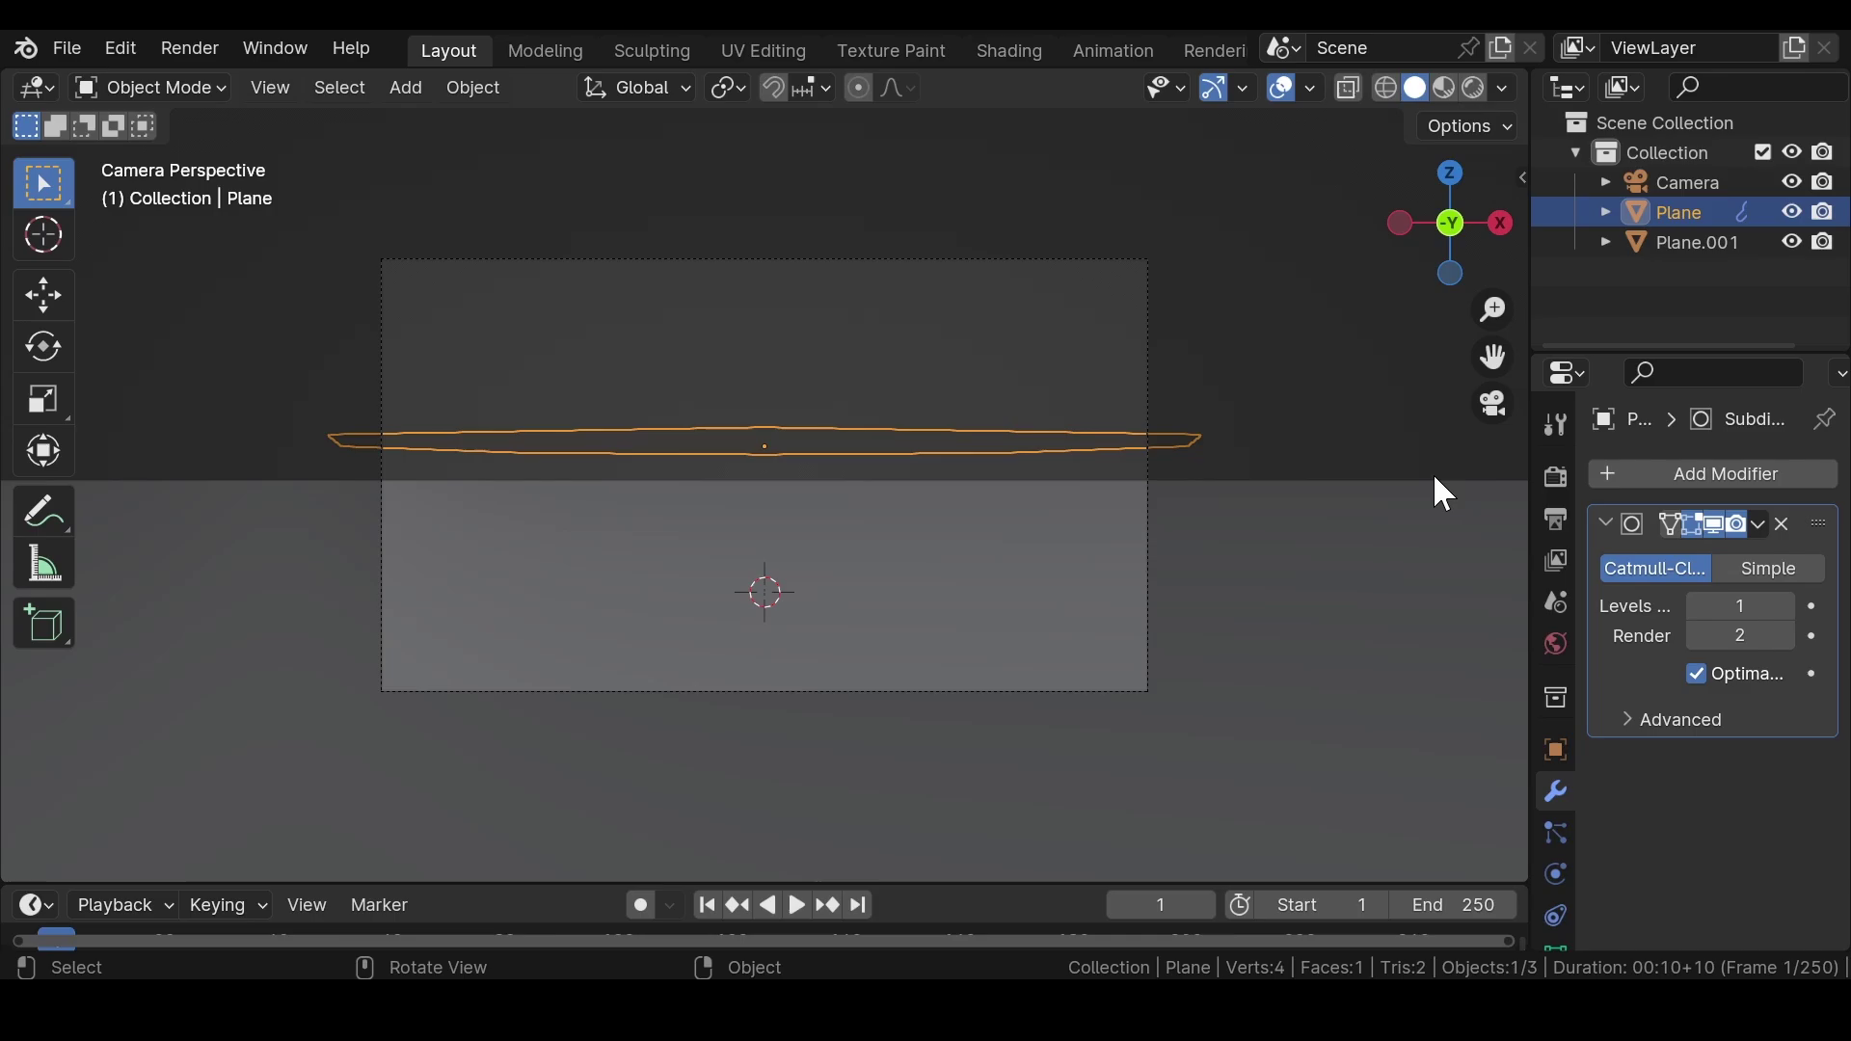
left_click(1751, 638)
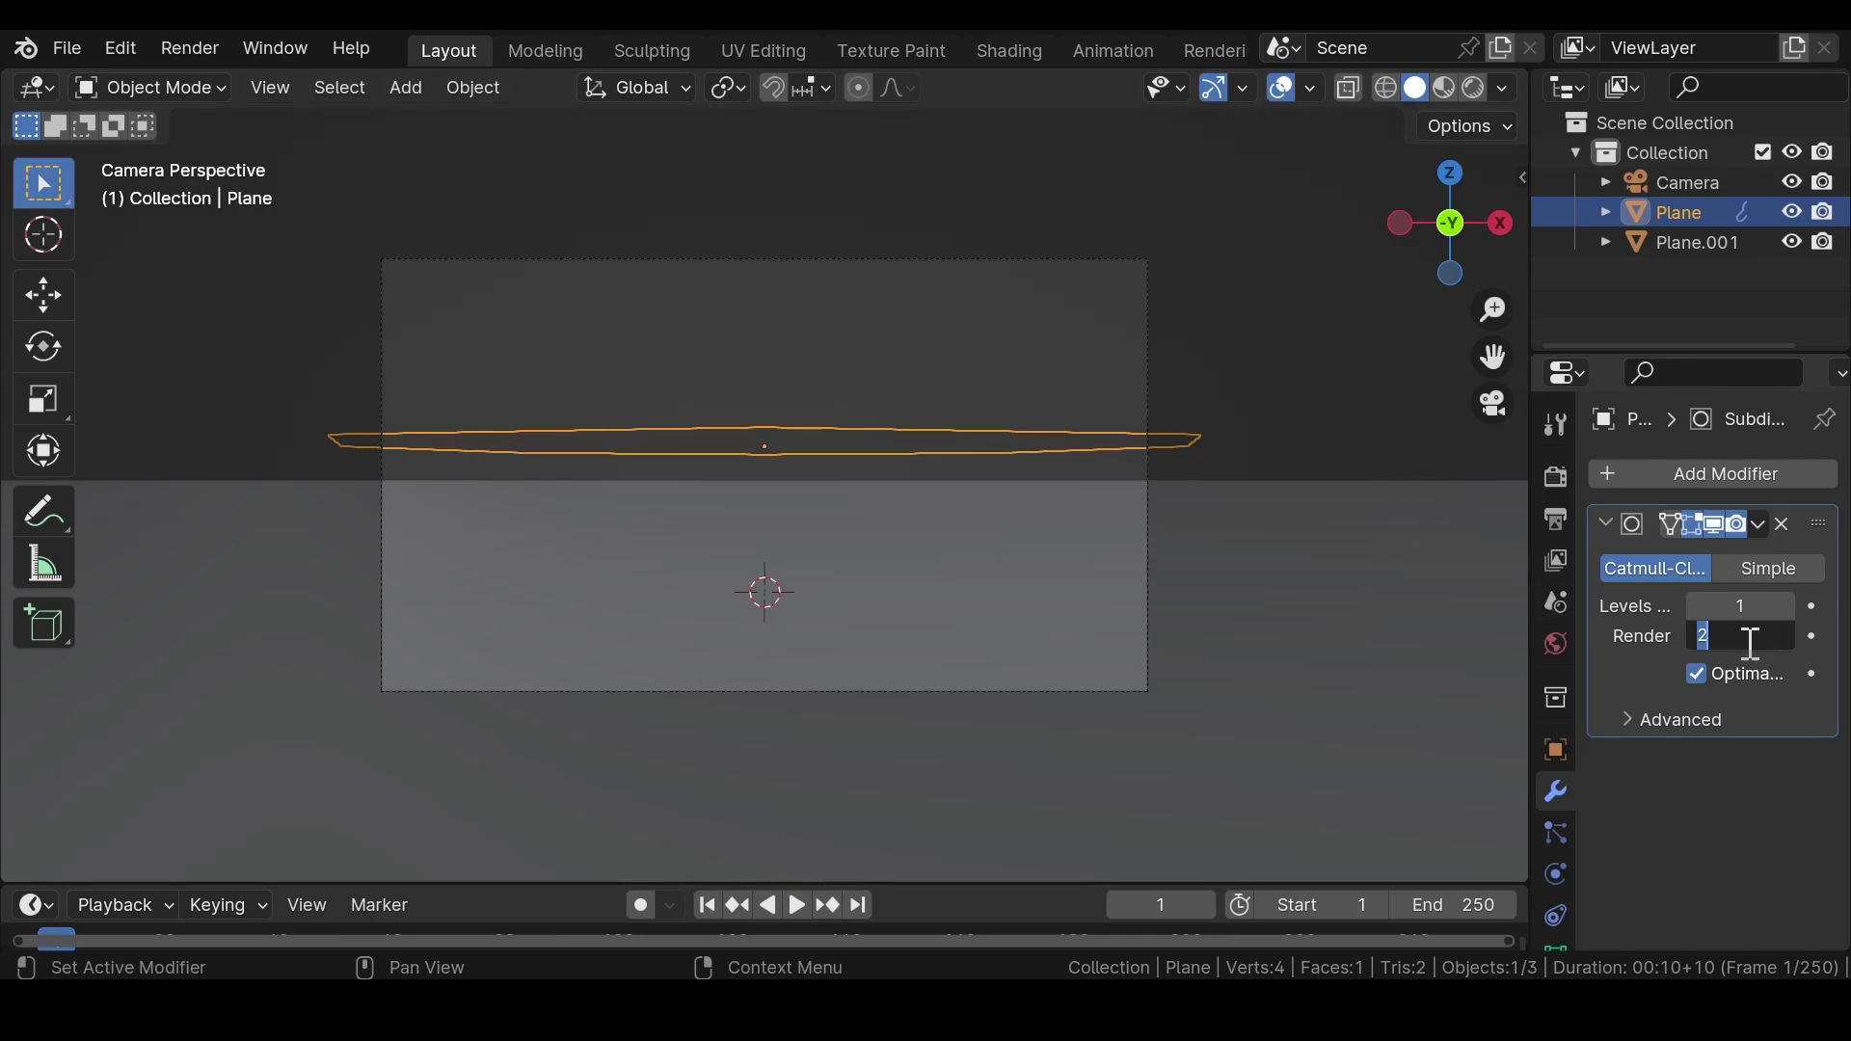
type("4")
key("Return")
- Duplicate the Subdivision Surface modifier and collapse both modifier panels
left_click(1757, 523)
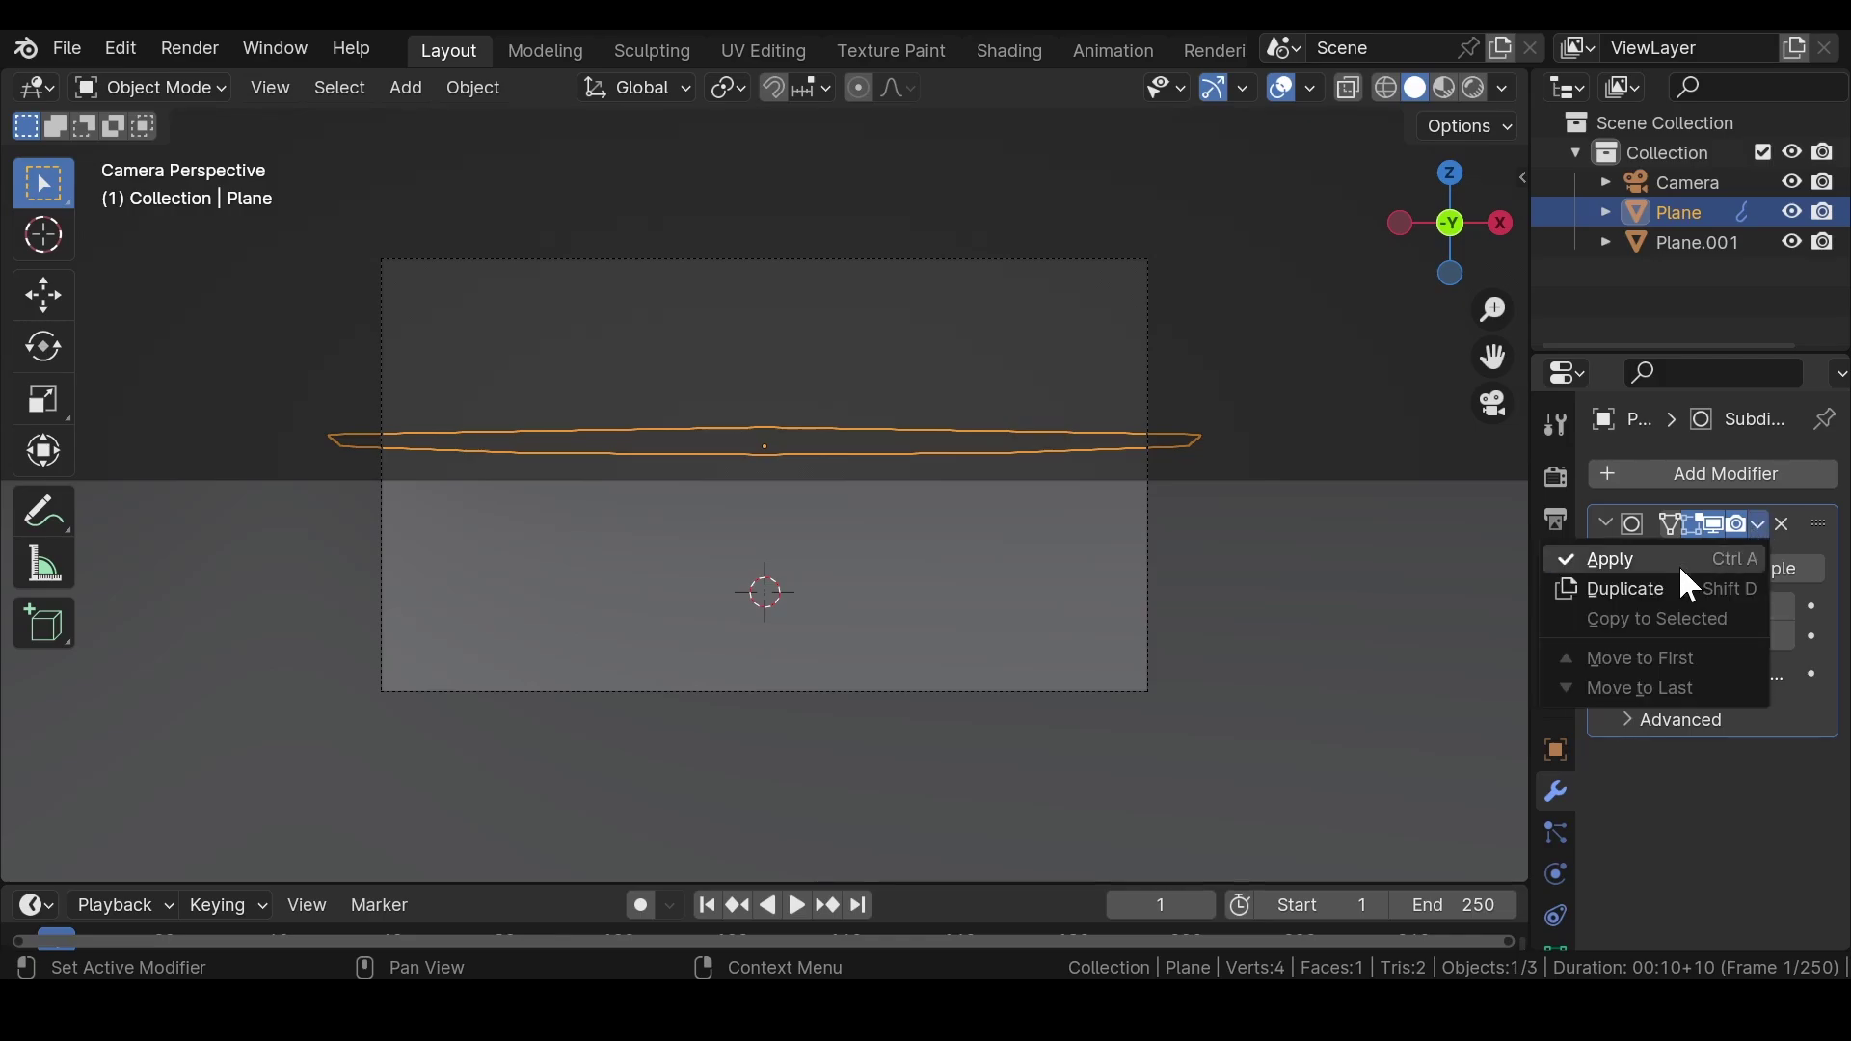
left_click(1668, 588)
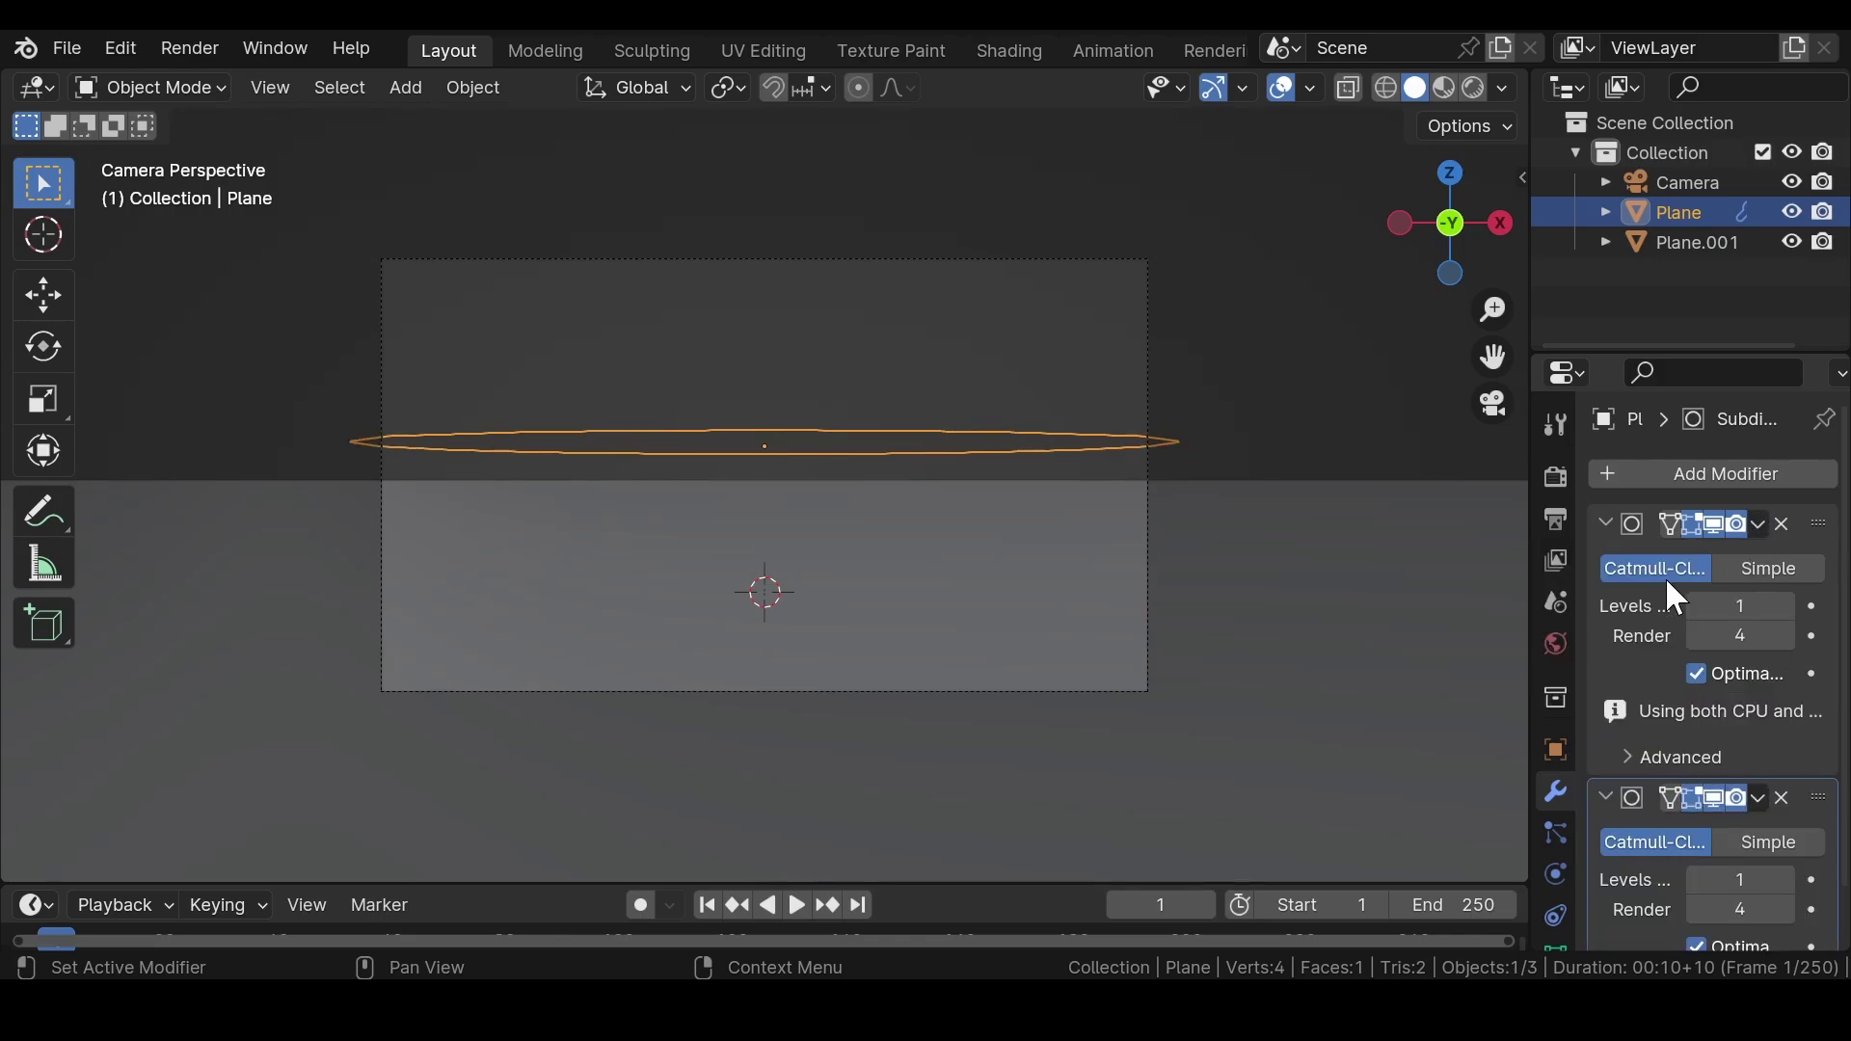
left_click(1606, 524)
left_click(1606, 564)
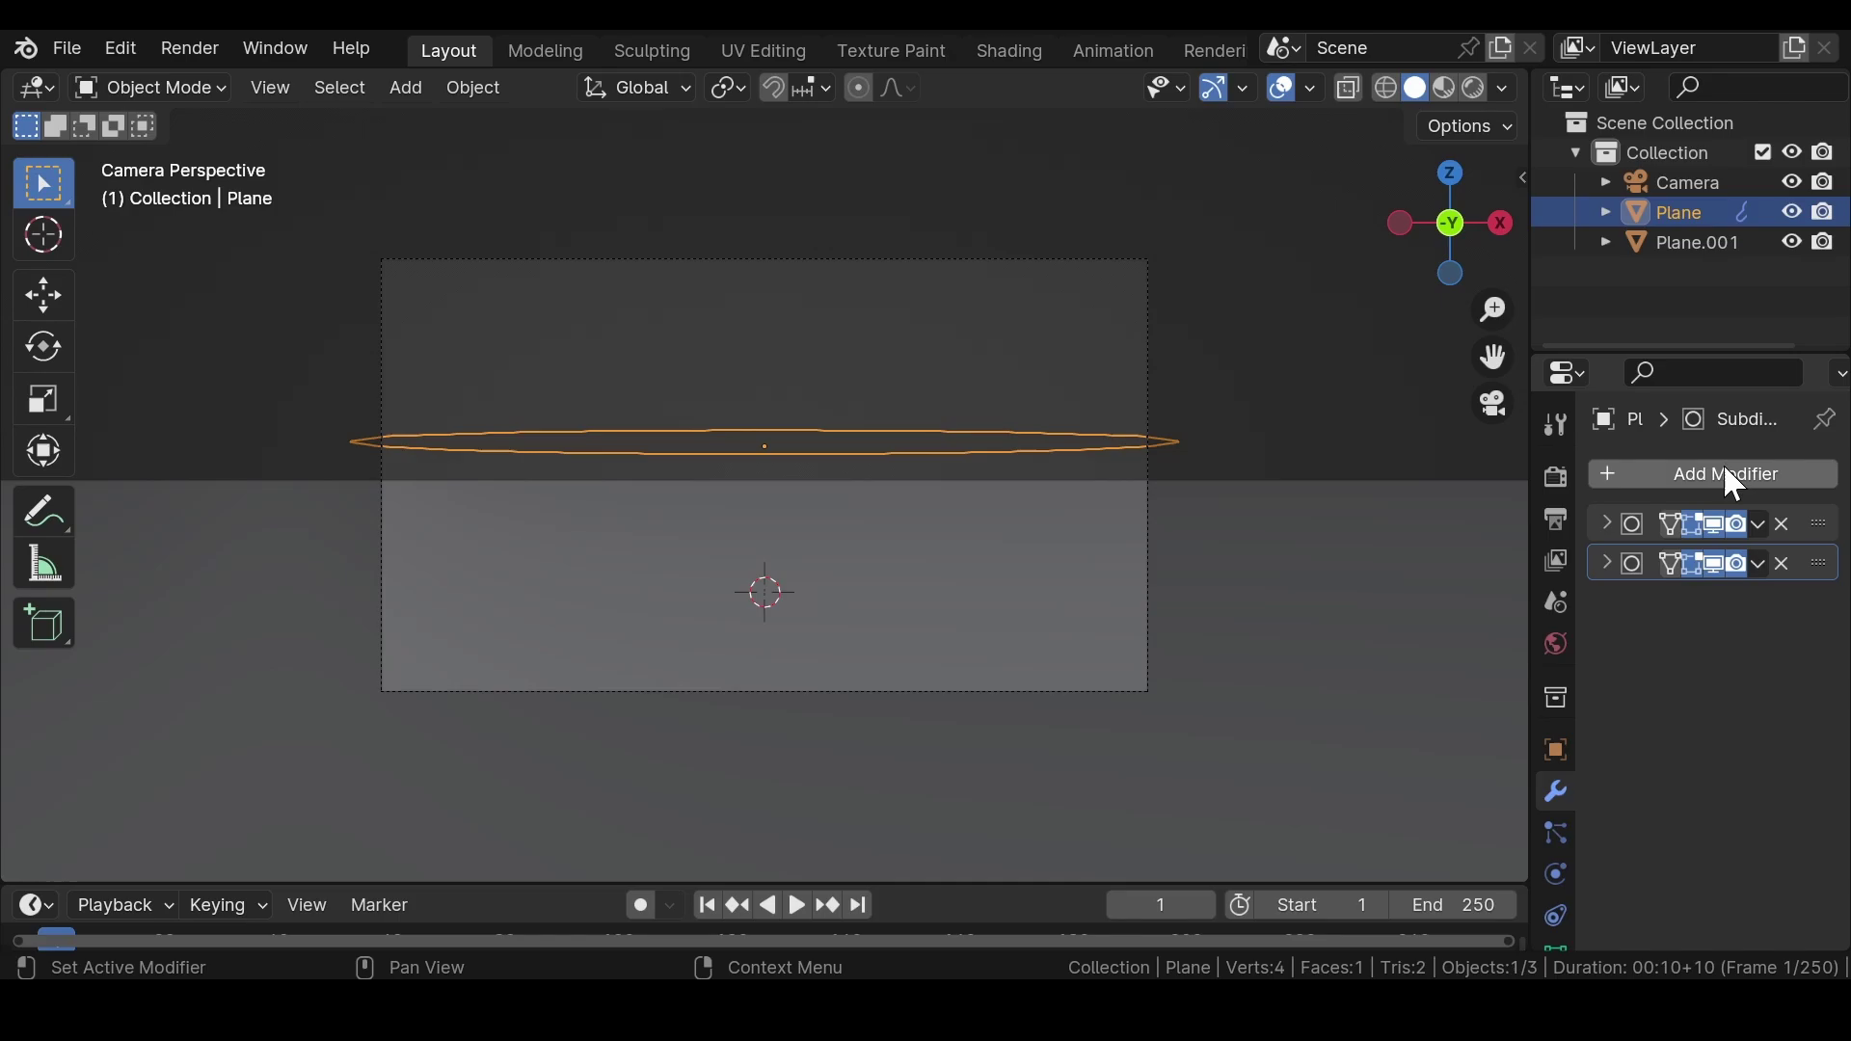
- Add a Displace modifier to Plane with a new texture
left_click(1790, 474)
mouse_move(1795, 502)
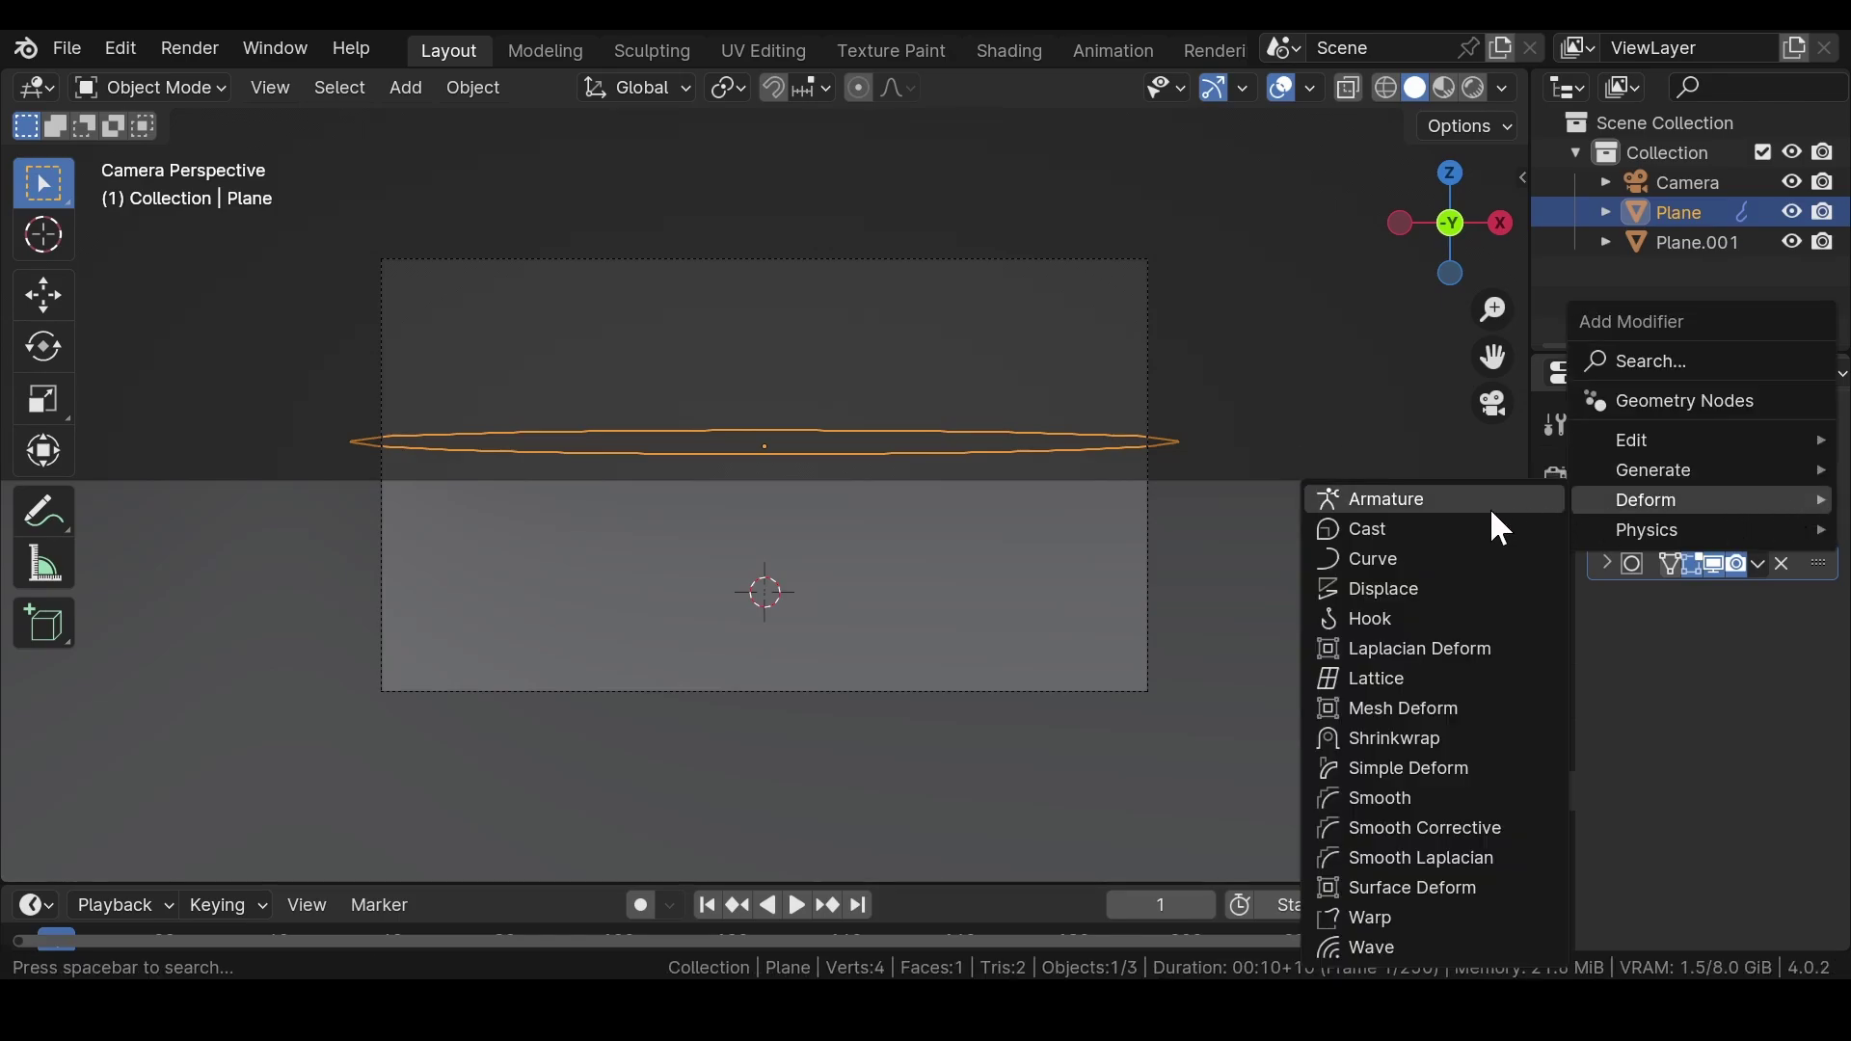
left_click(1405, 590)
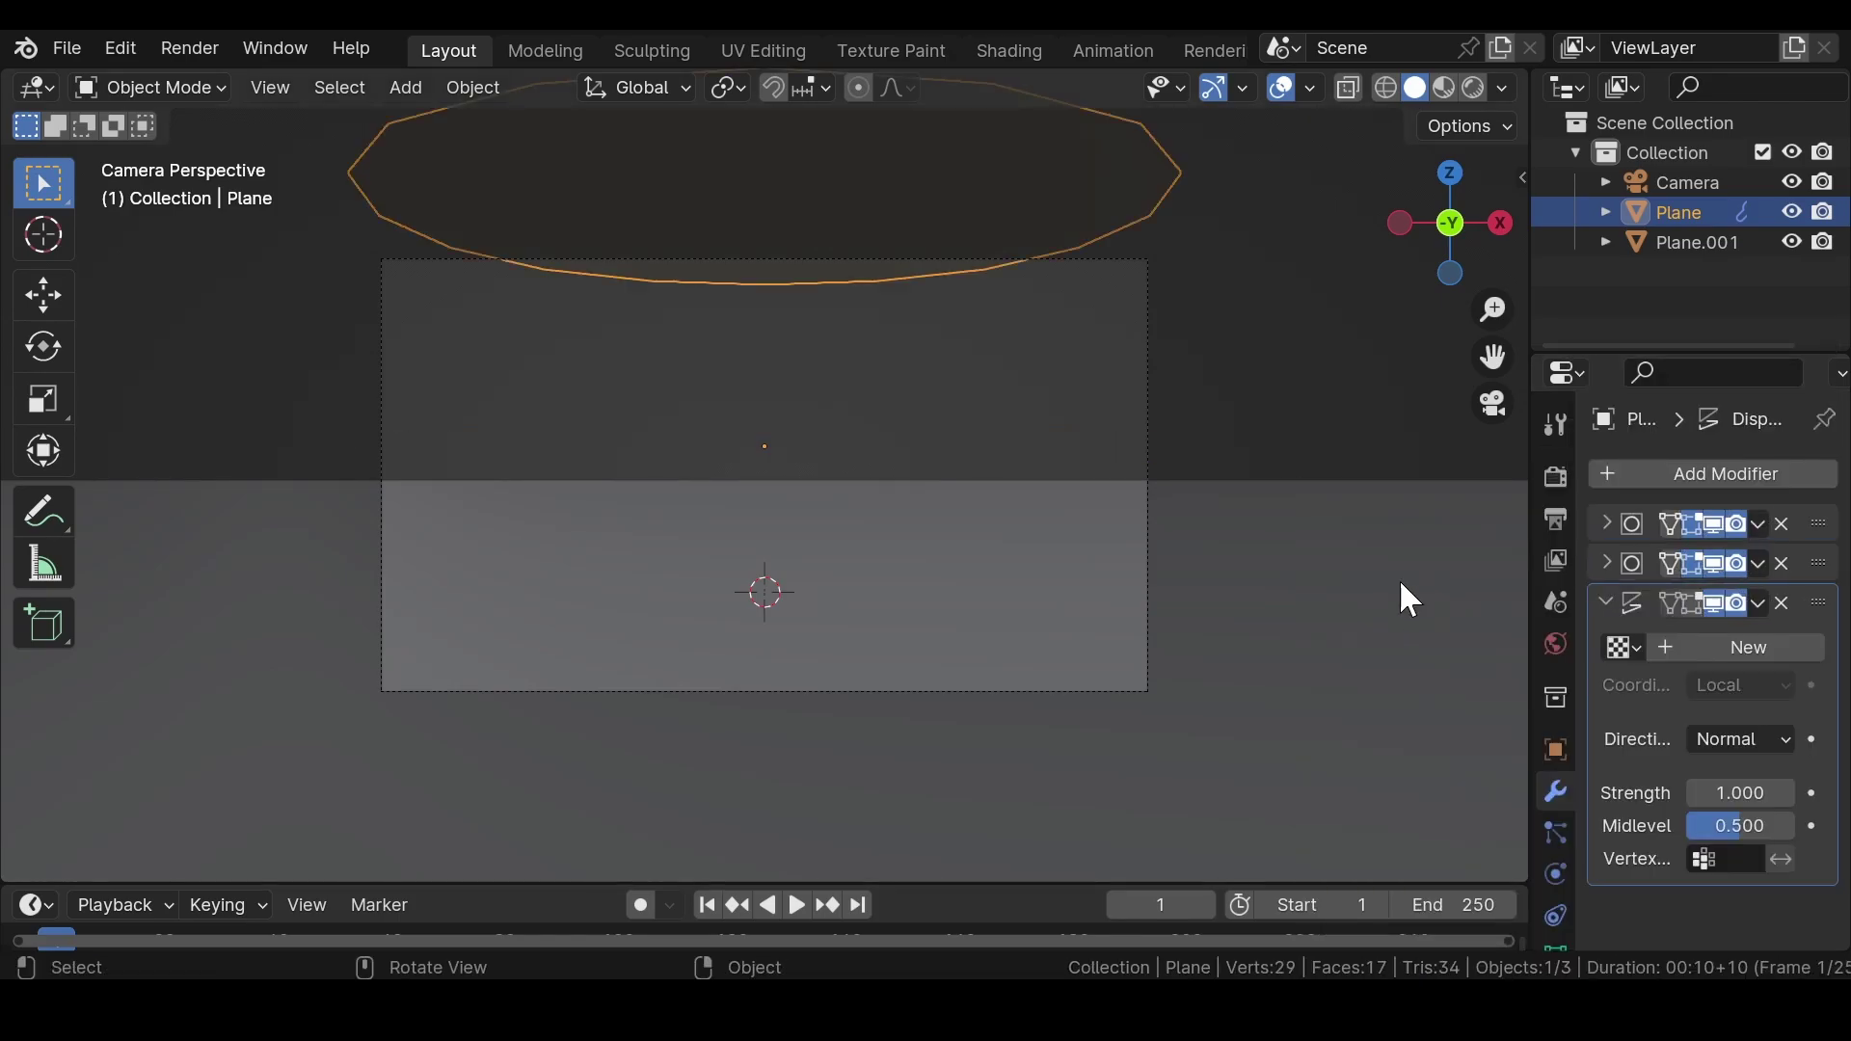
left_click(1703, 647)
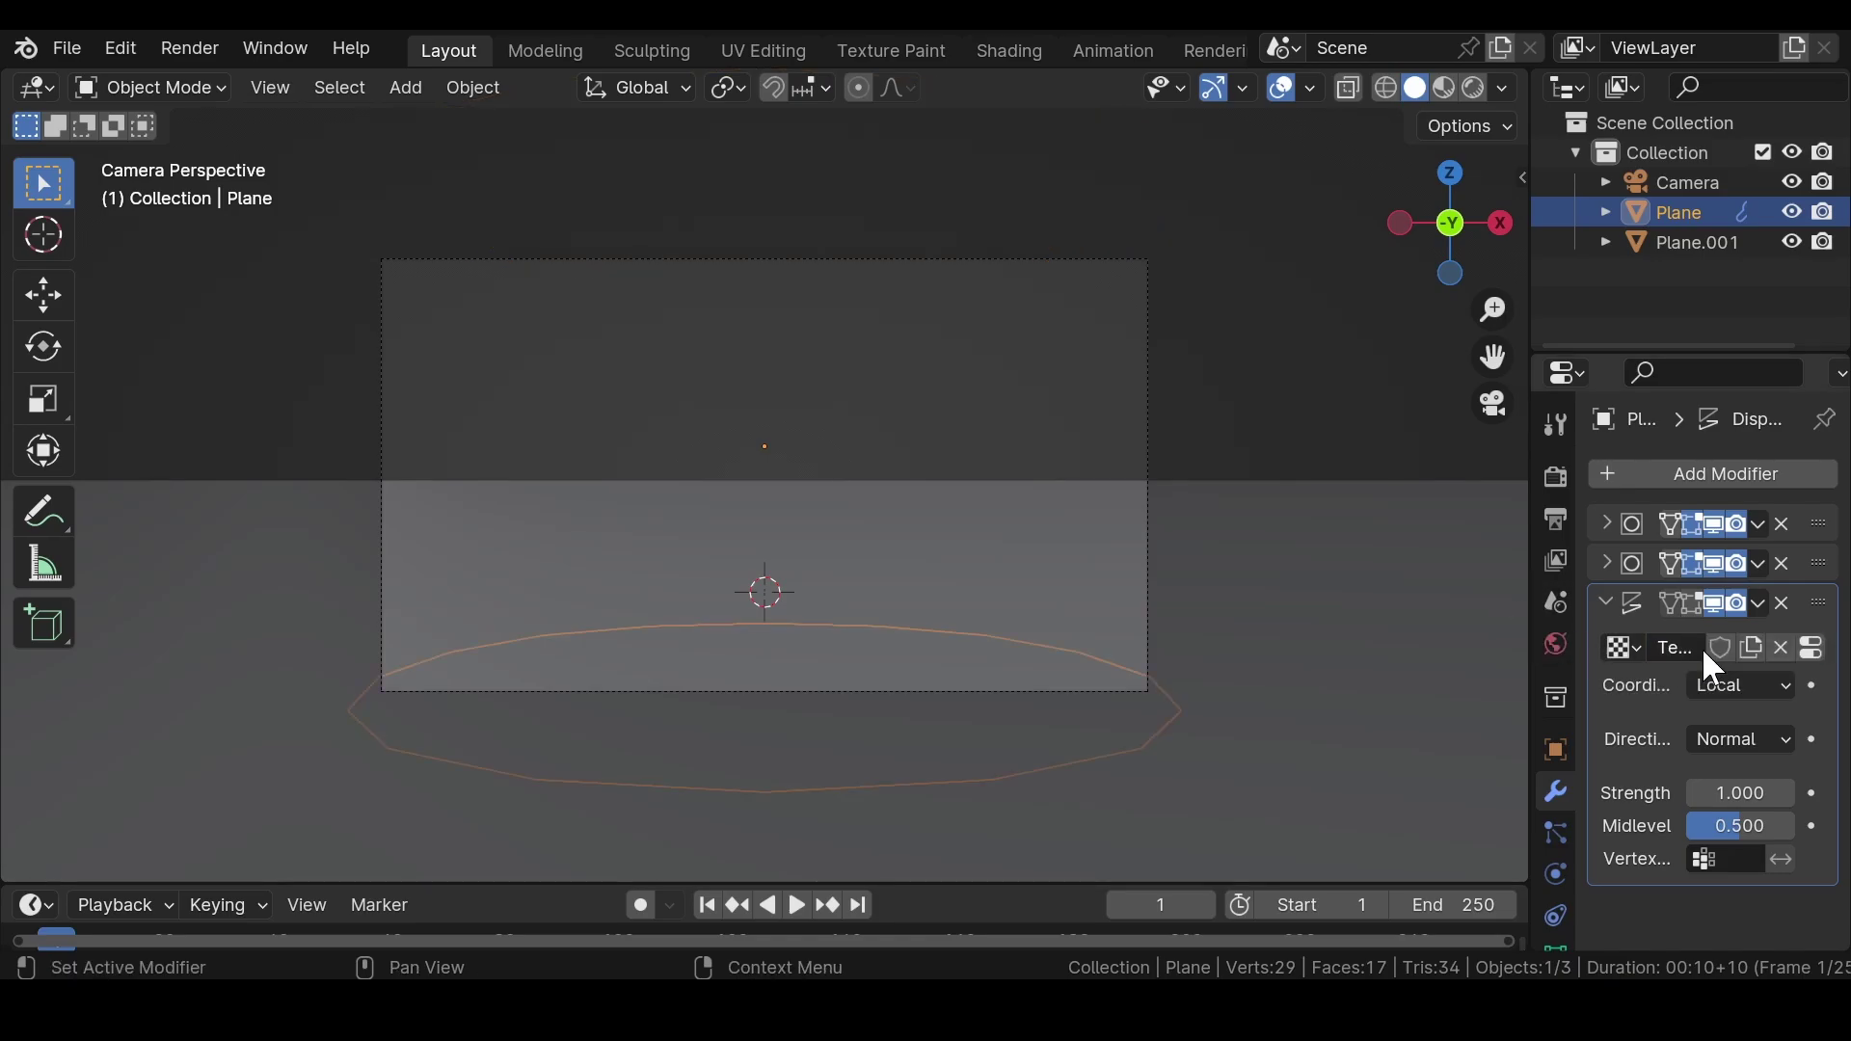
left_click(1814, 649)
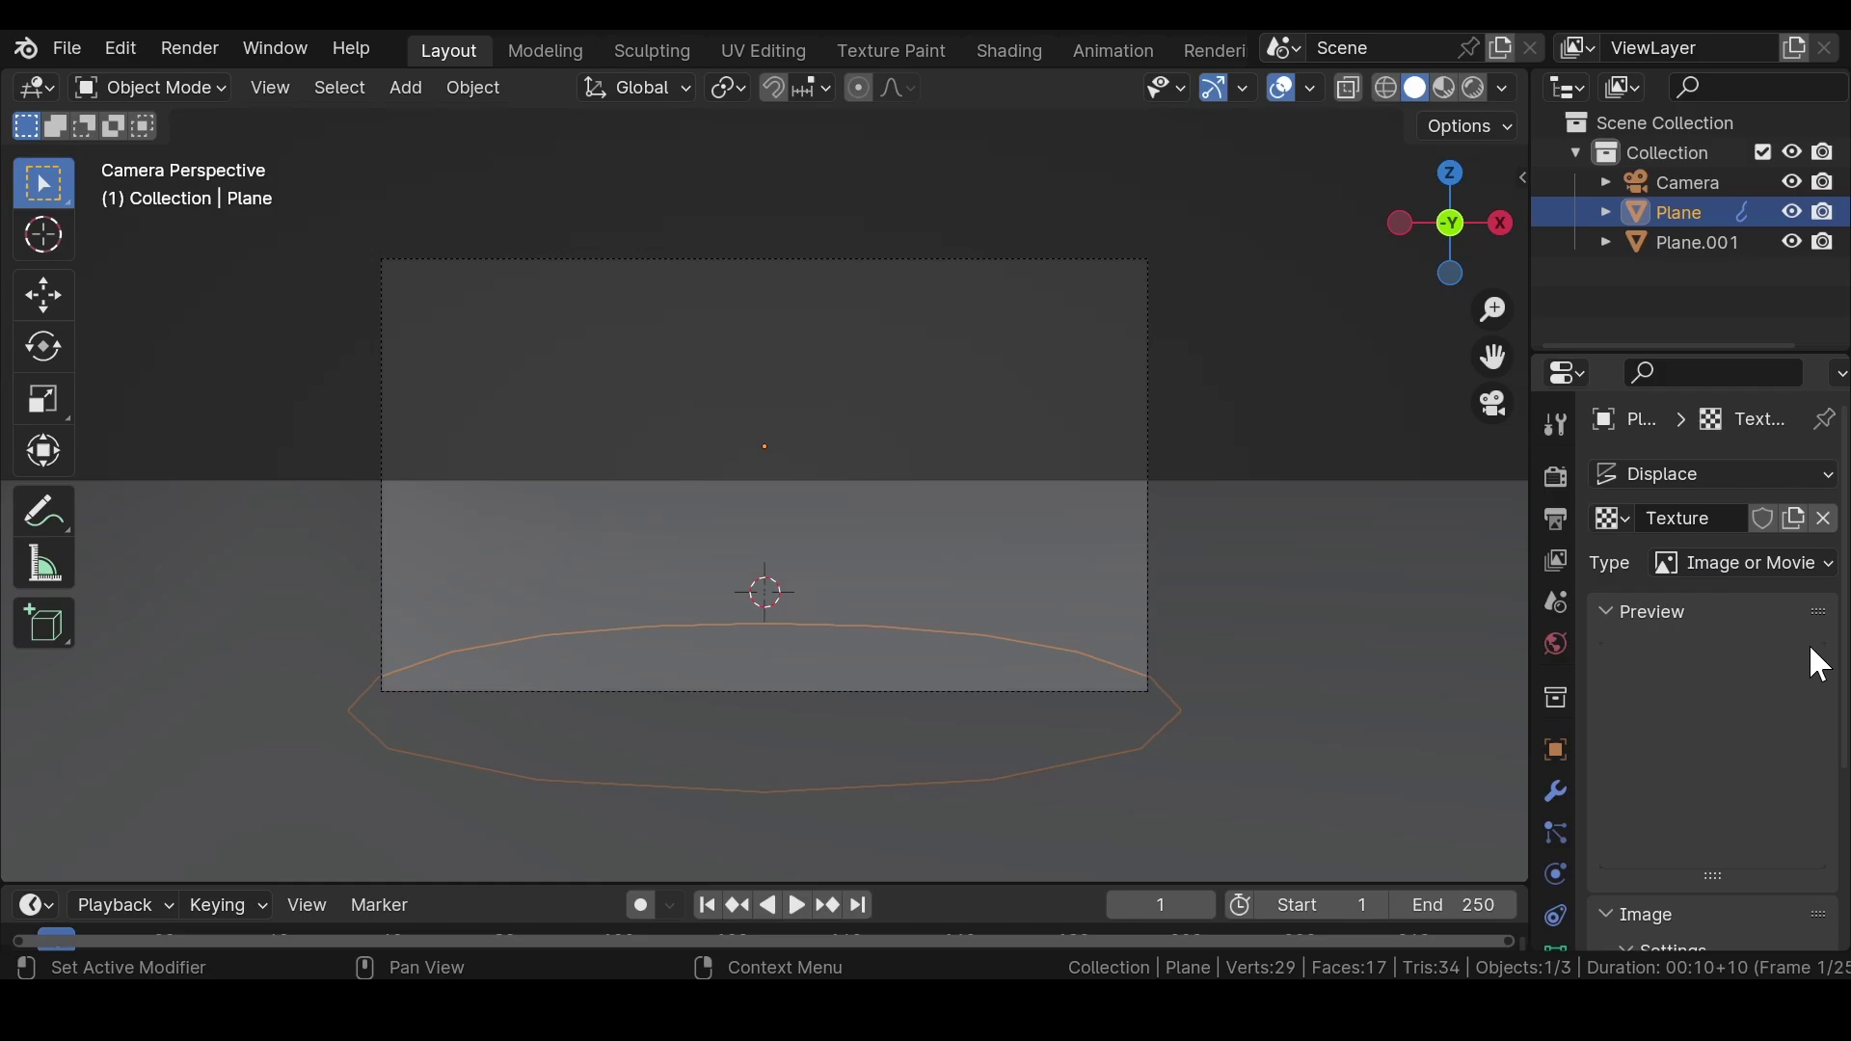
- Make the displacement texture Clouds with Size 2 and Depth 3
left_click(1741, 567)
left_click(1695, 233)
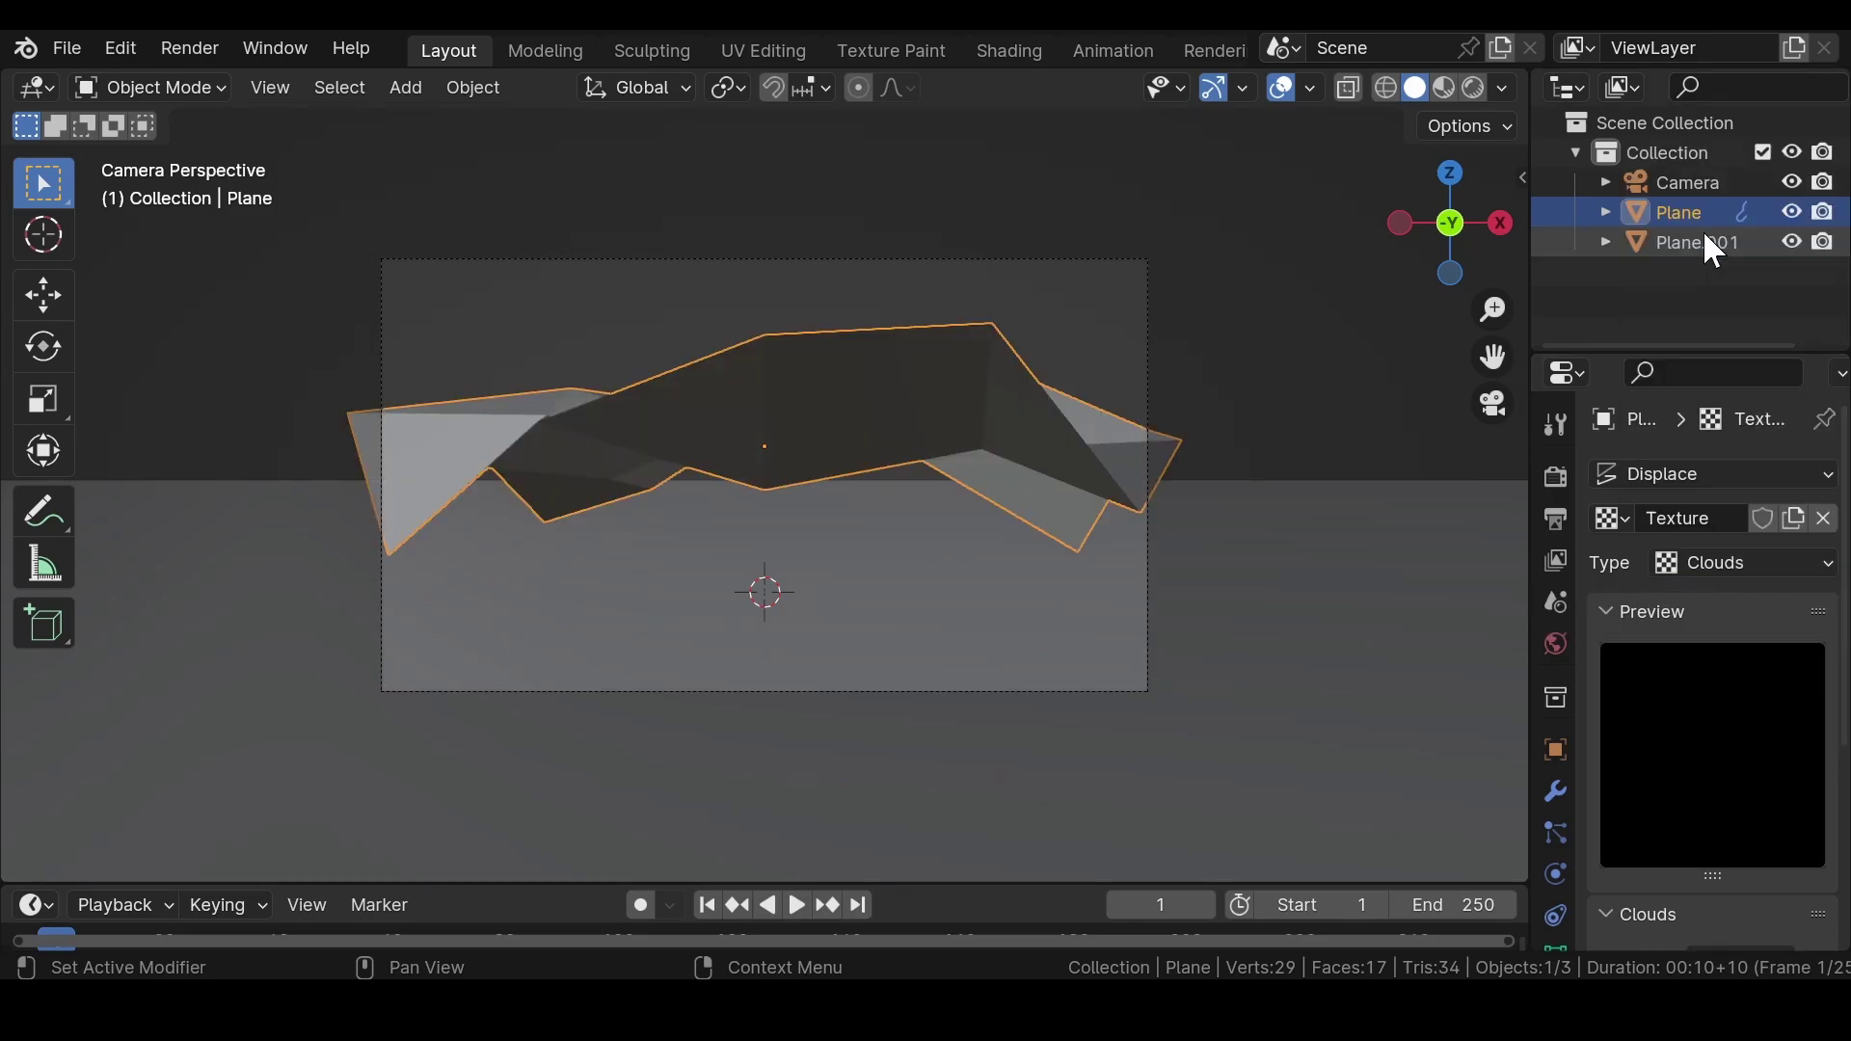
scroll(1683, 563, "down", 5)
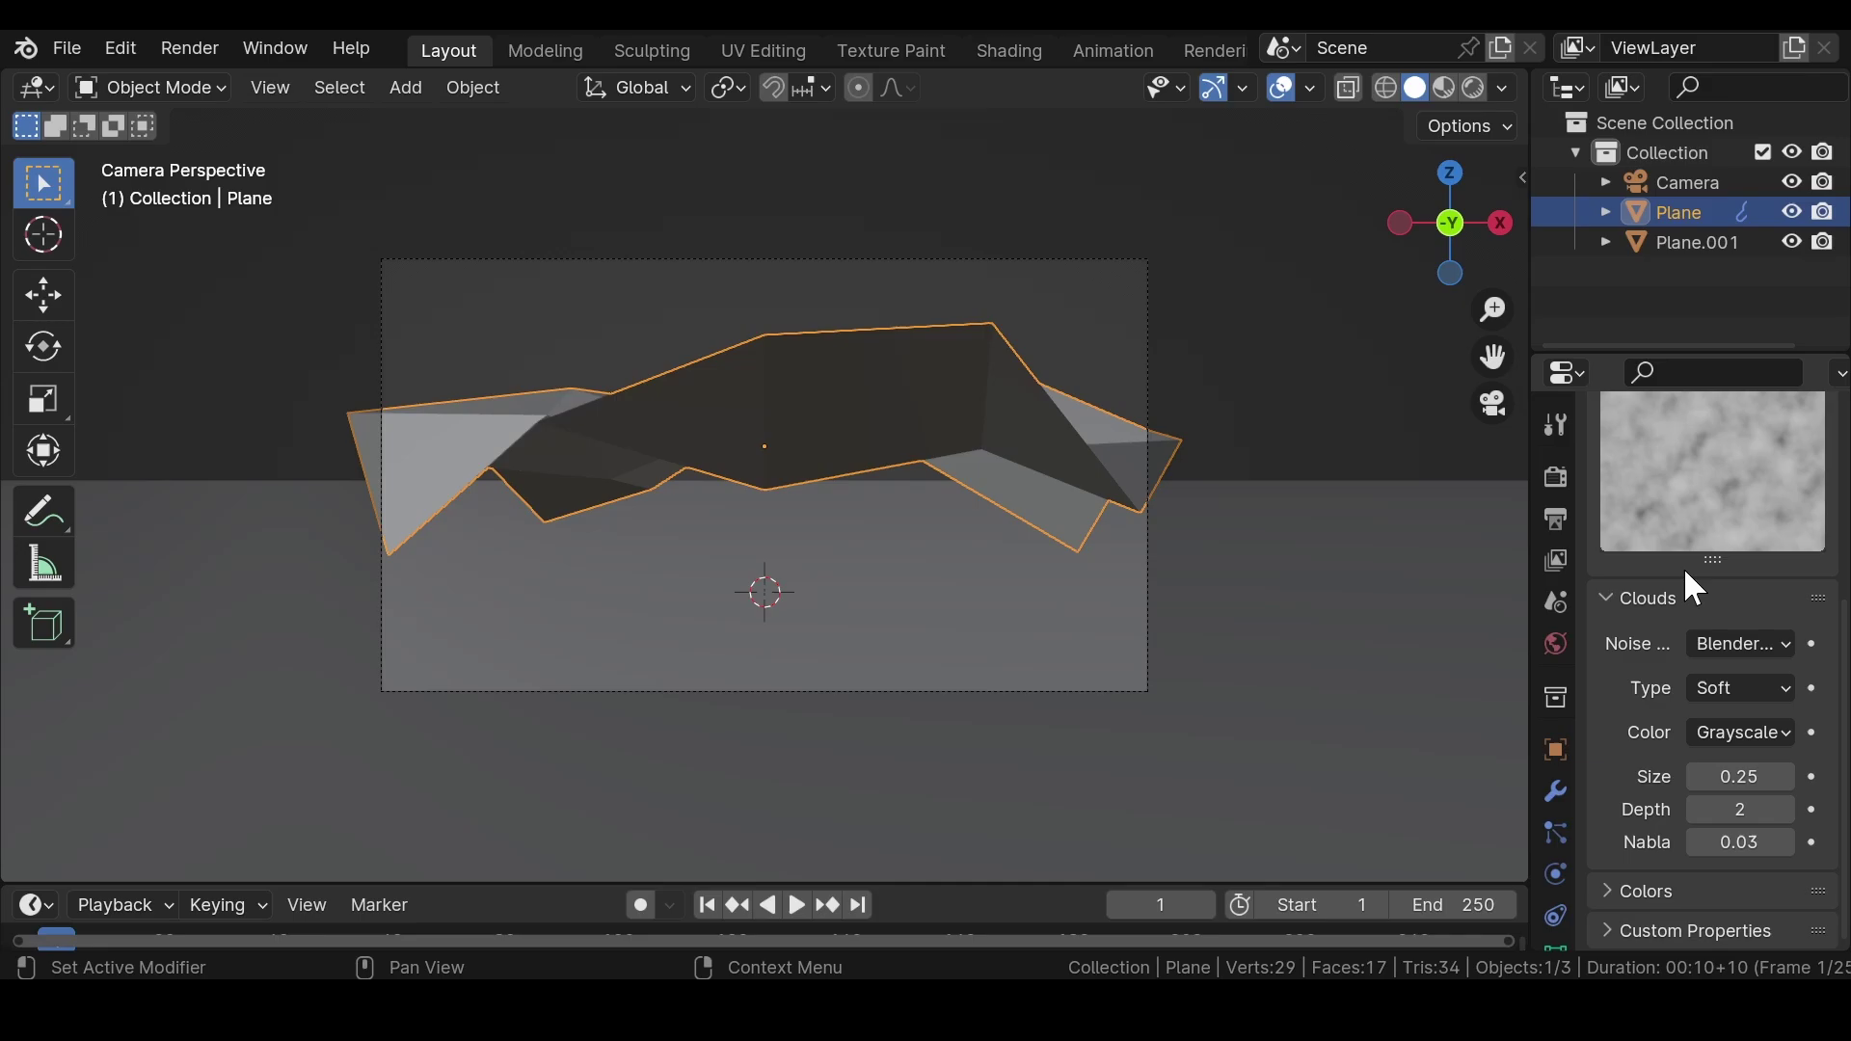
left_click(1735, 776)
type("2")
key("Return")
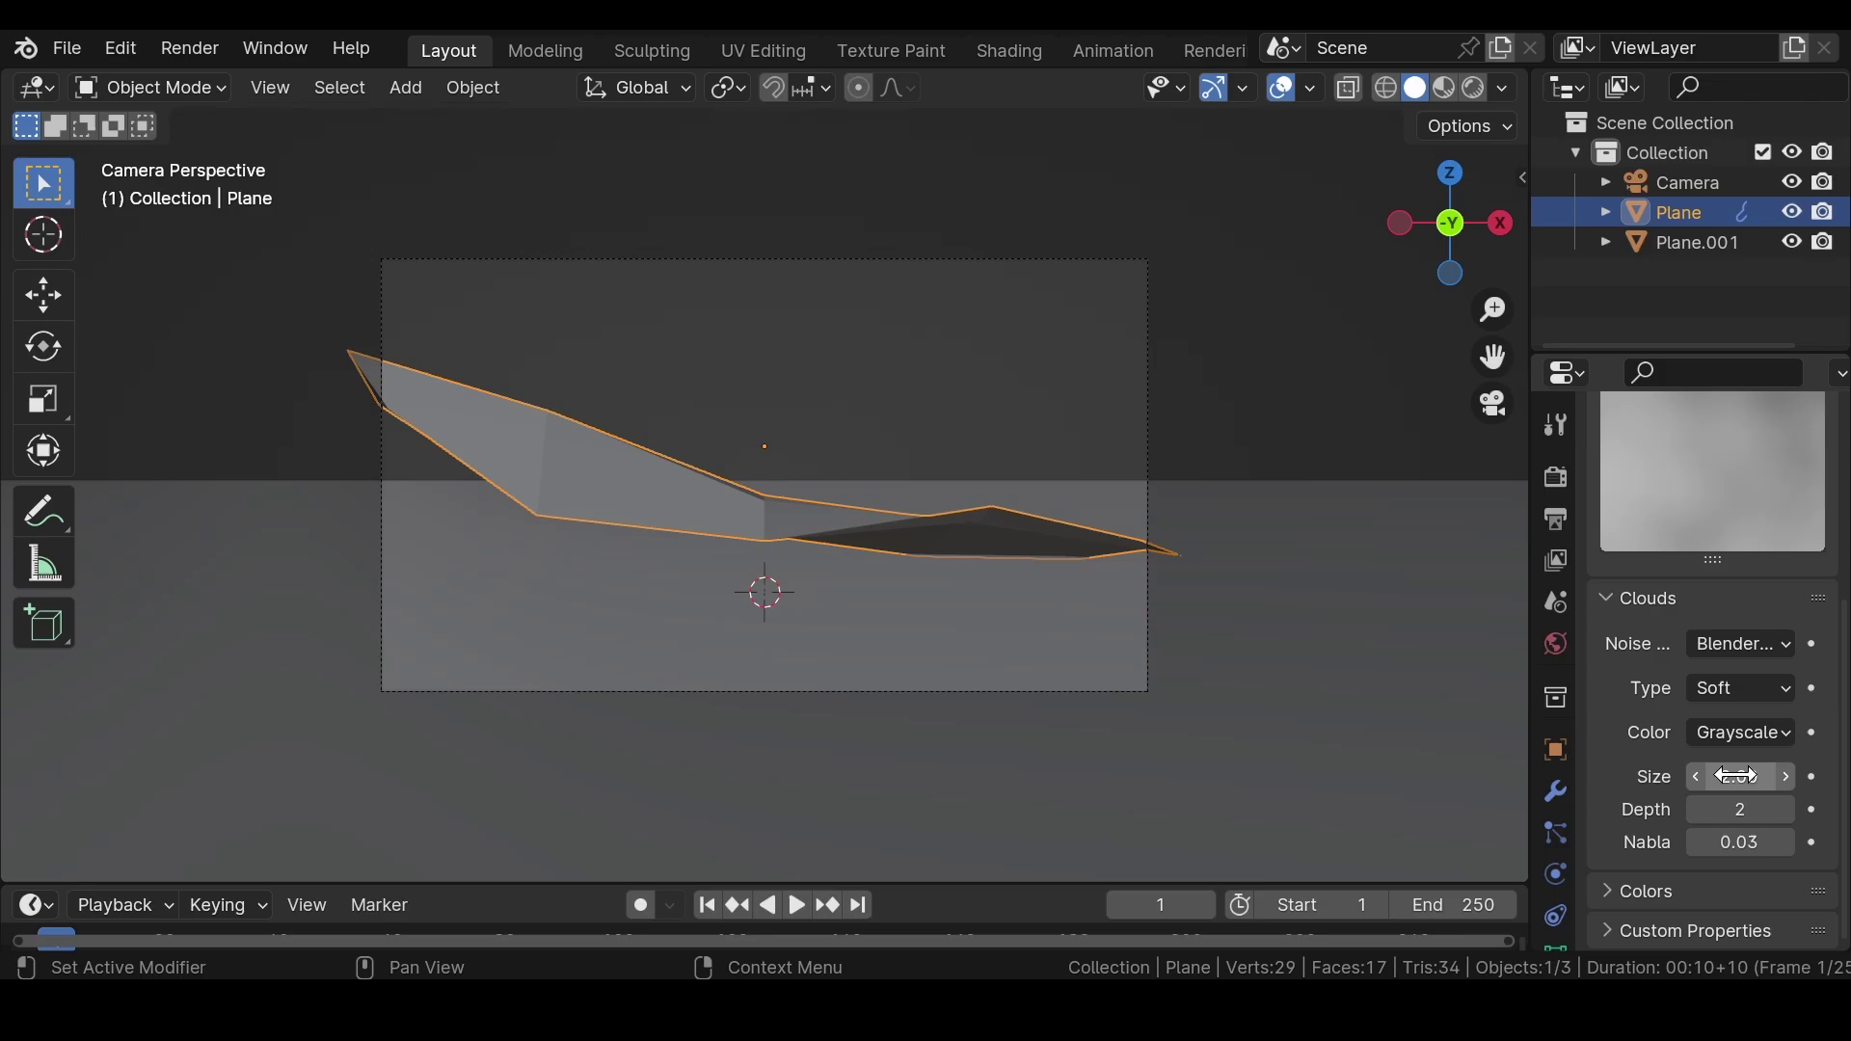
left_click(1738, 810)
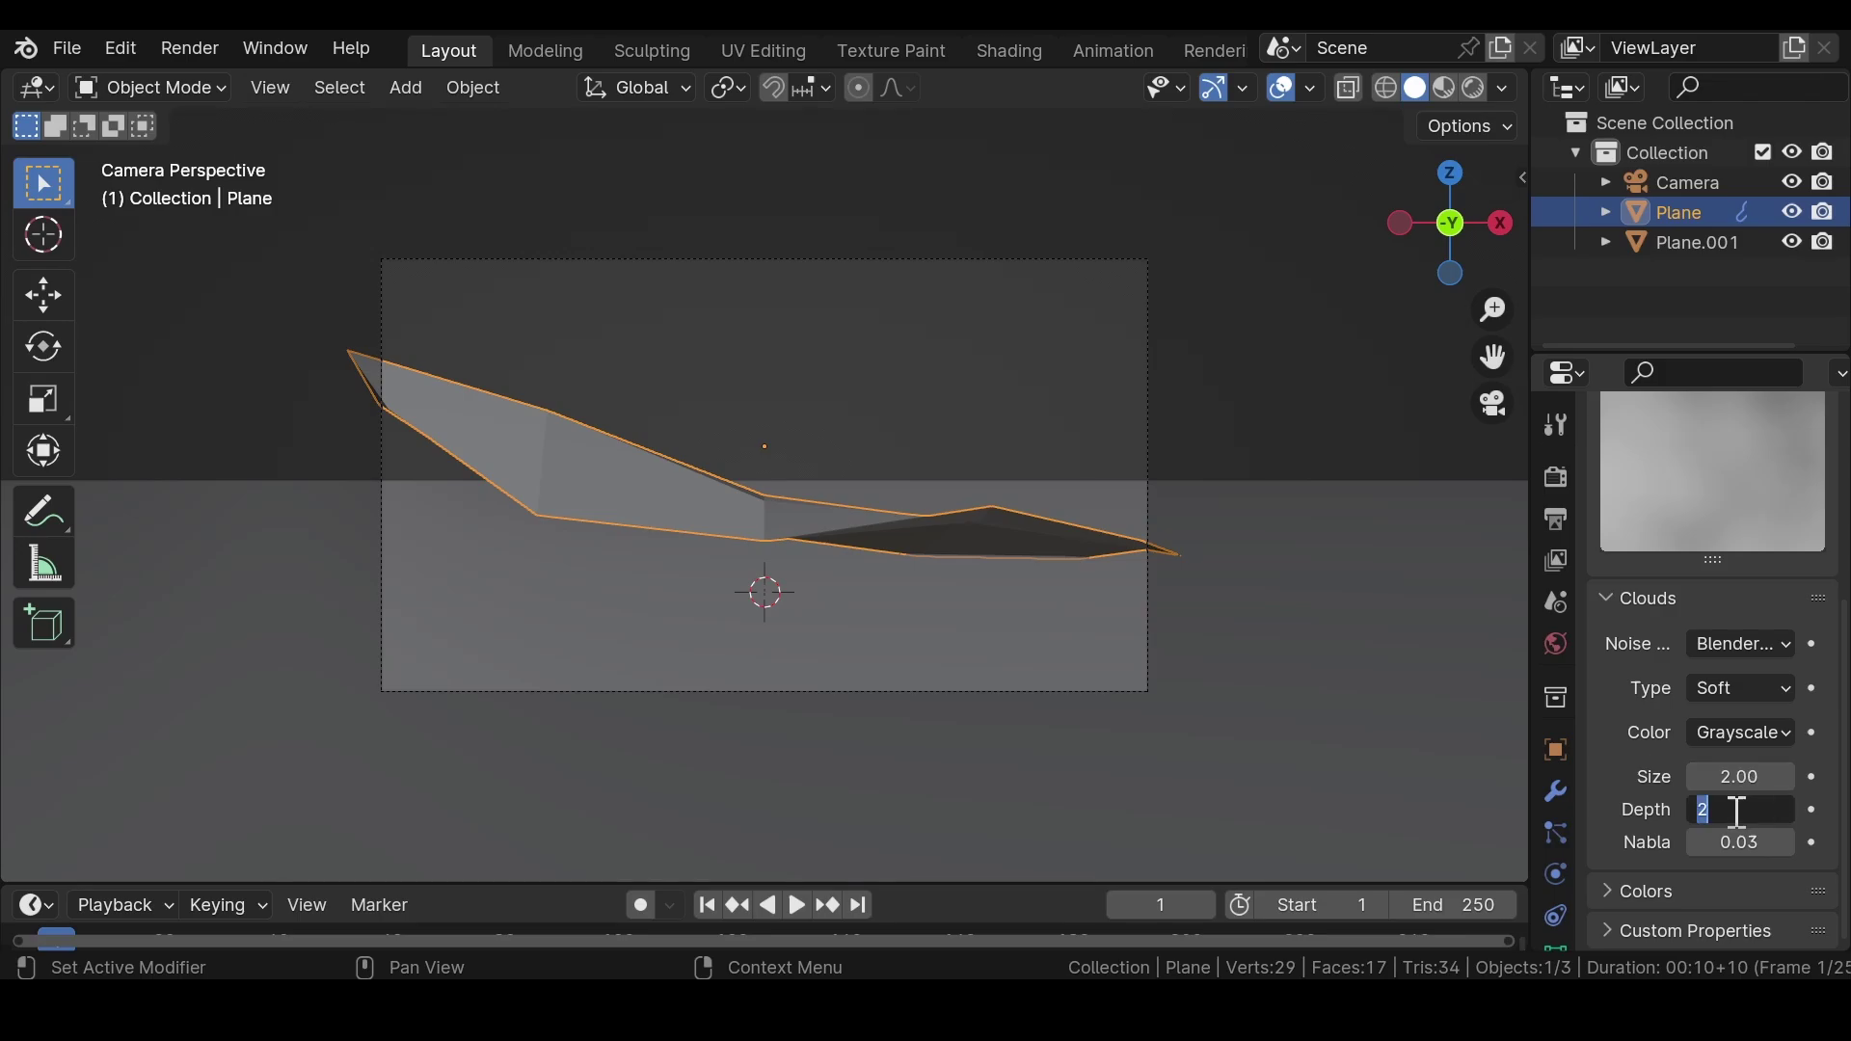
type("3")
key("Return")
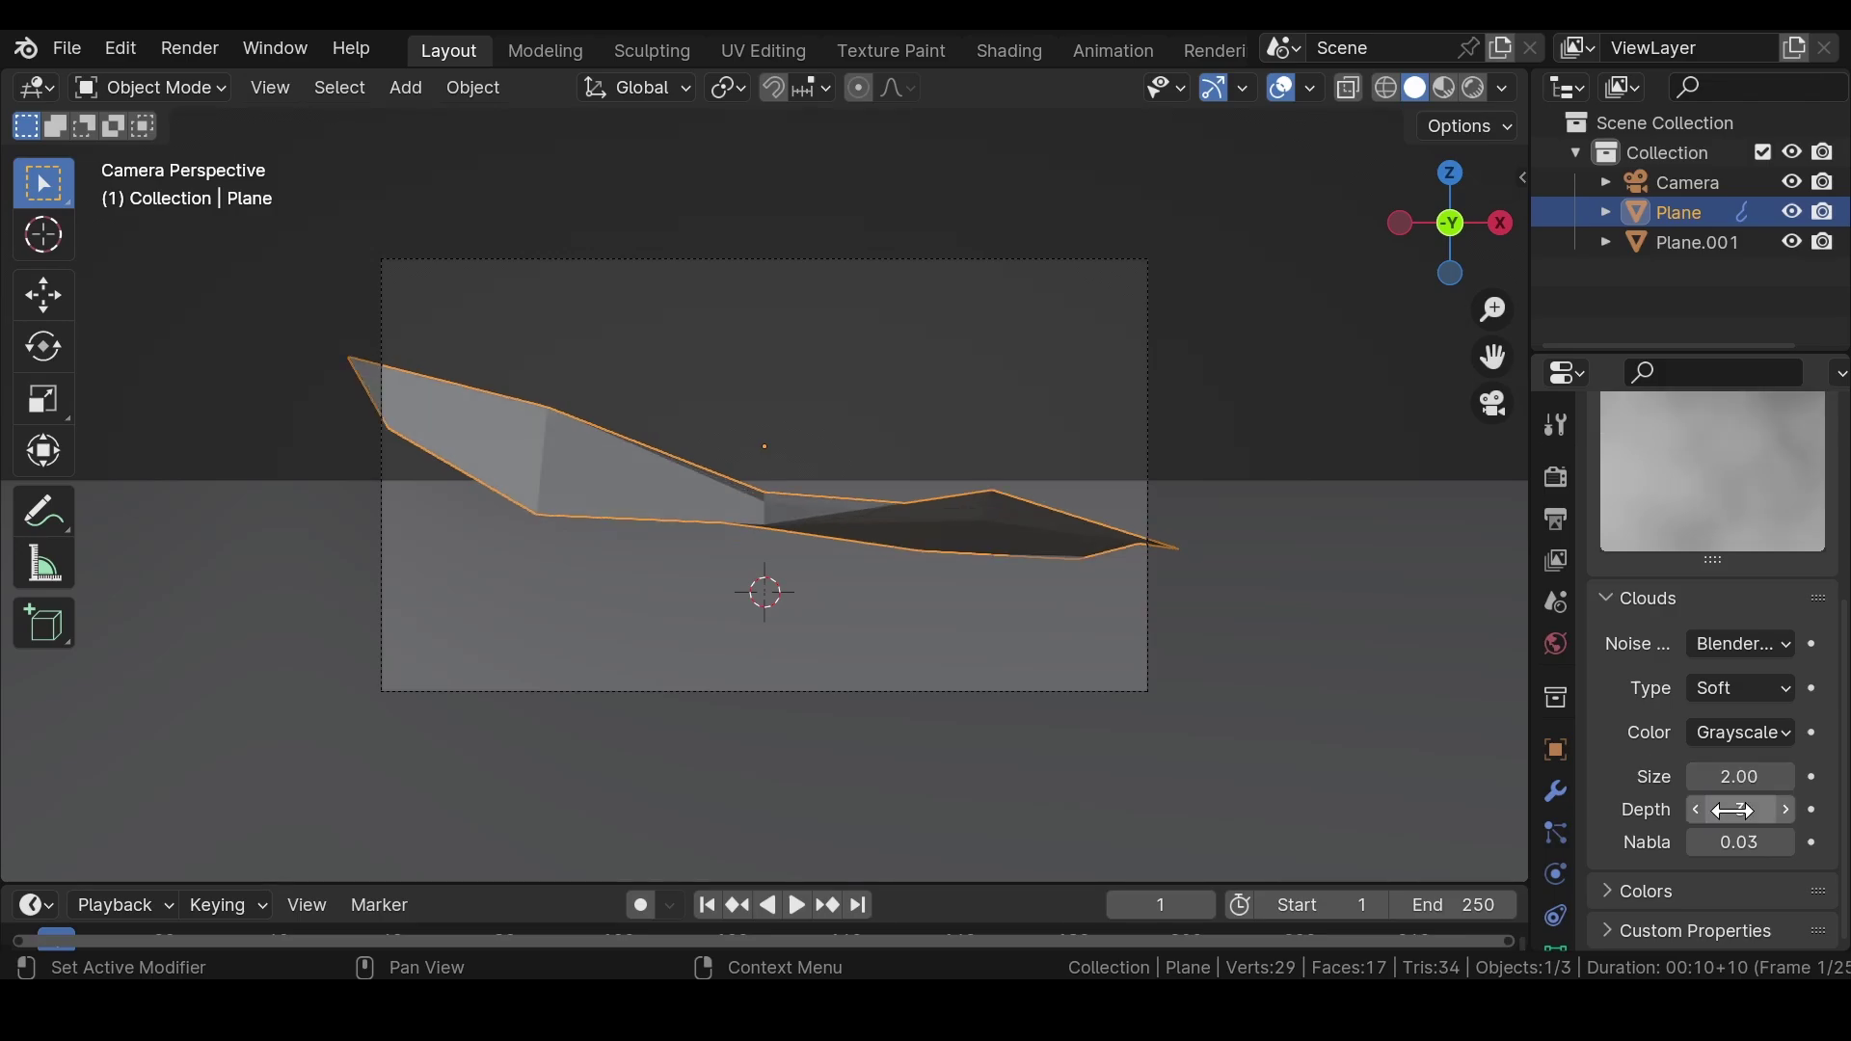
- Collapse the Displace panel and add a Solidify modifier with thickness 0.0001
left_click(1558, 788)
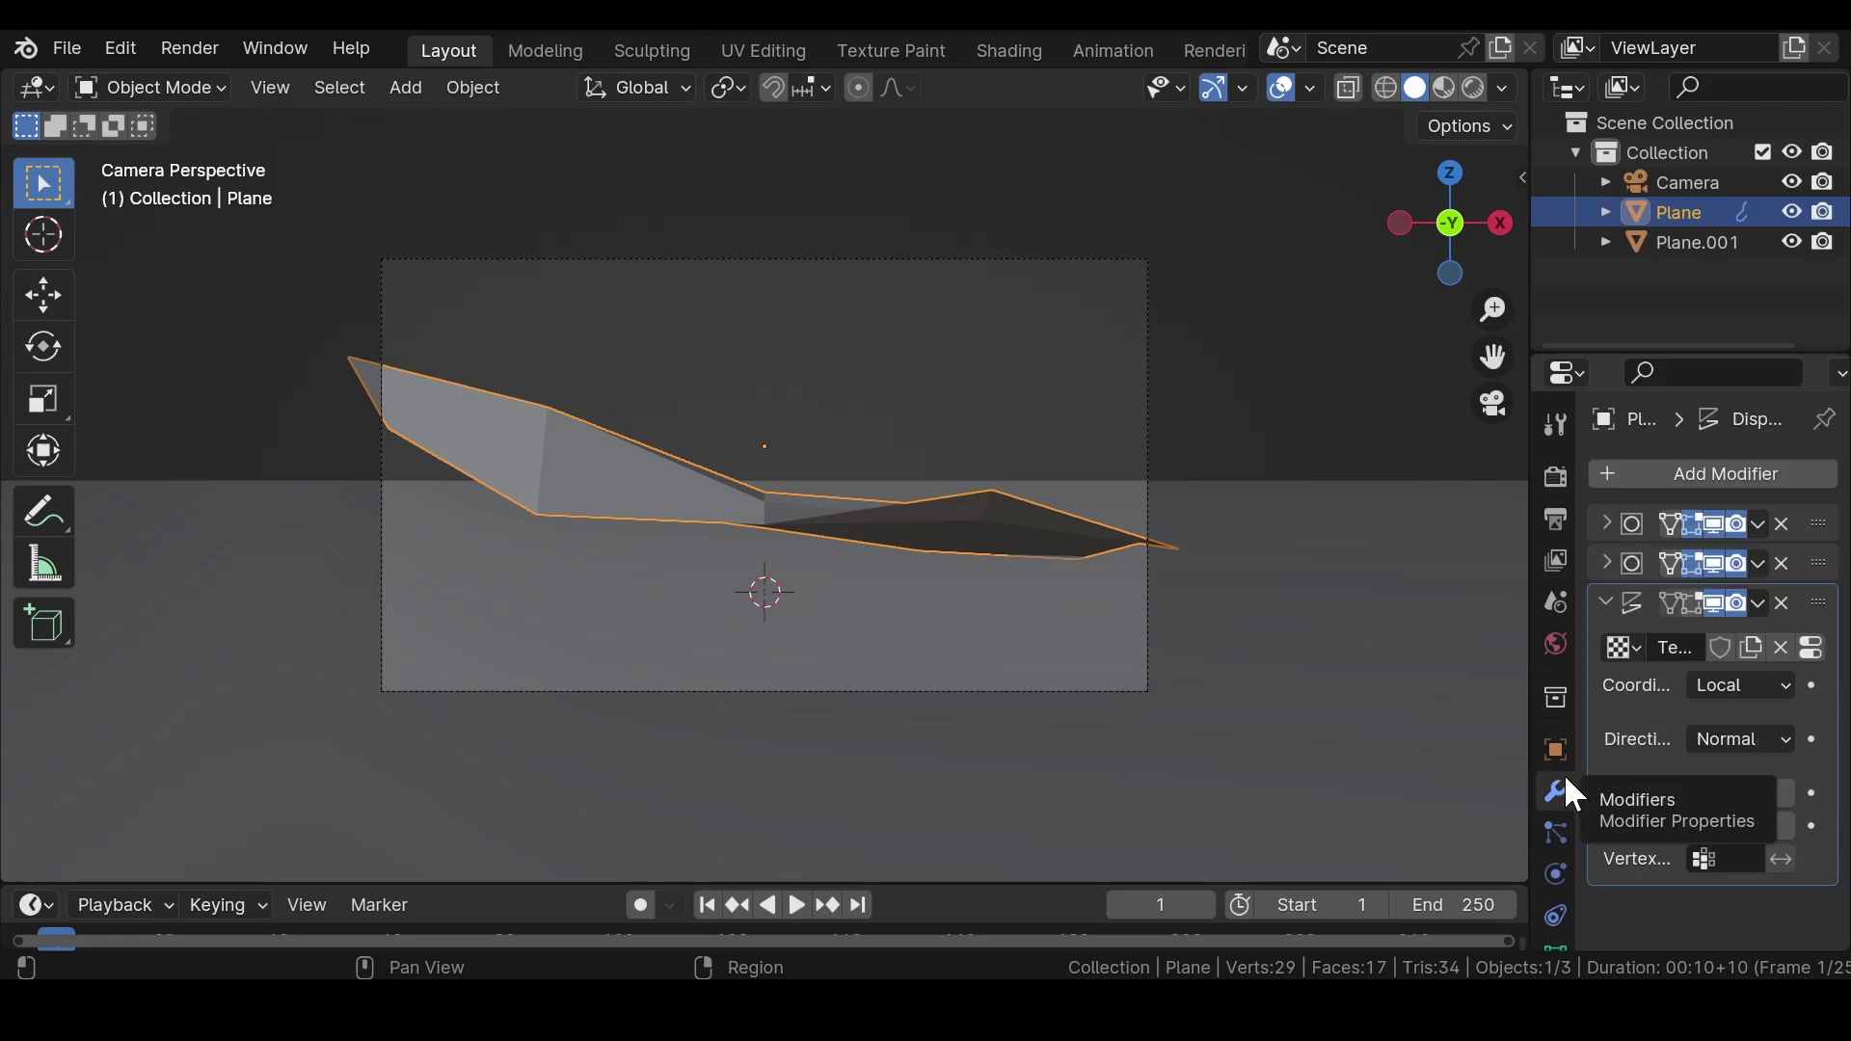
left_click(1618, 605)
left_click(1756, 472)
mouse_move(1756, 473)
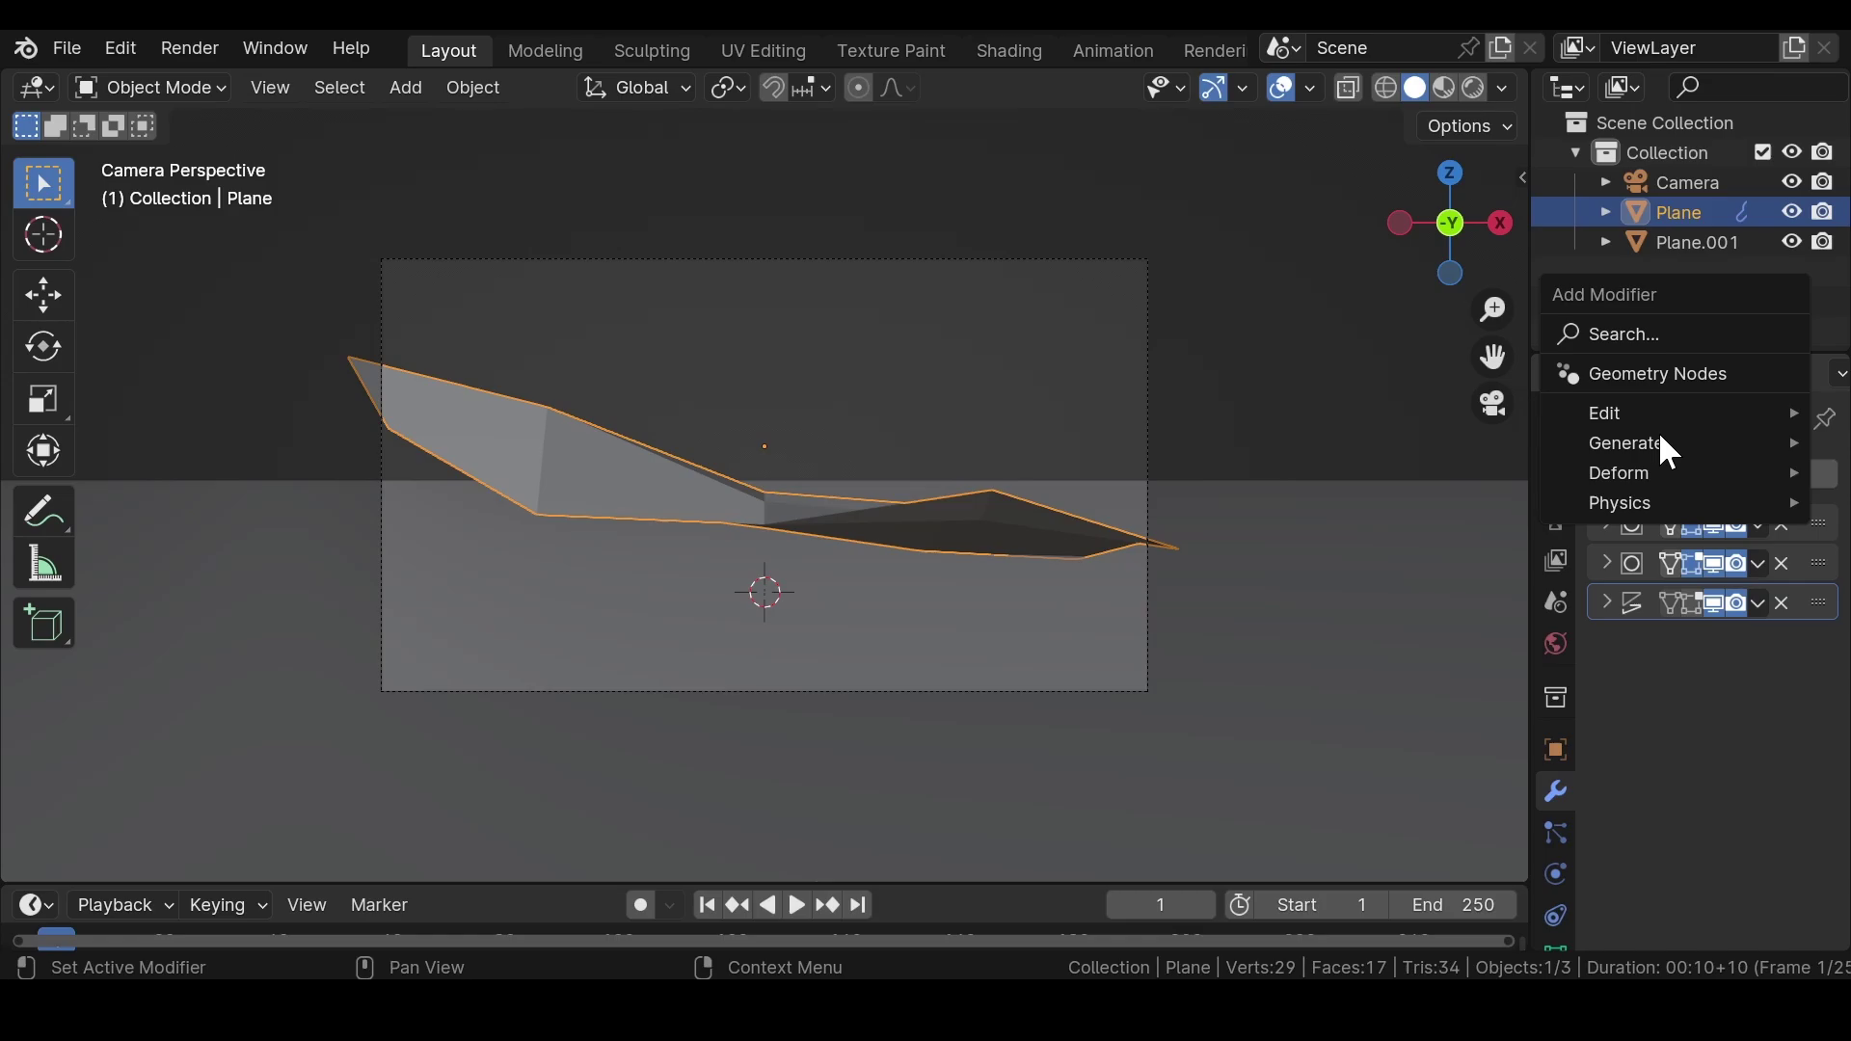
mouse_move(1652, 449)
left_click(1367, 801)
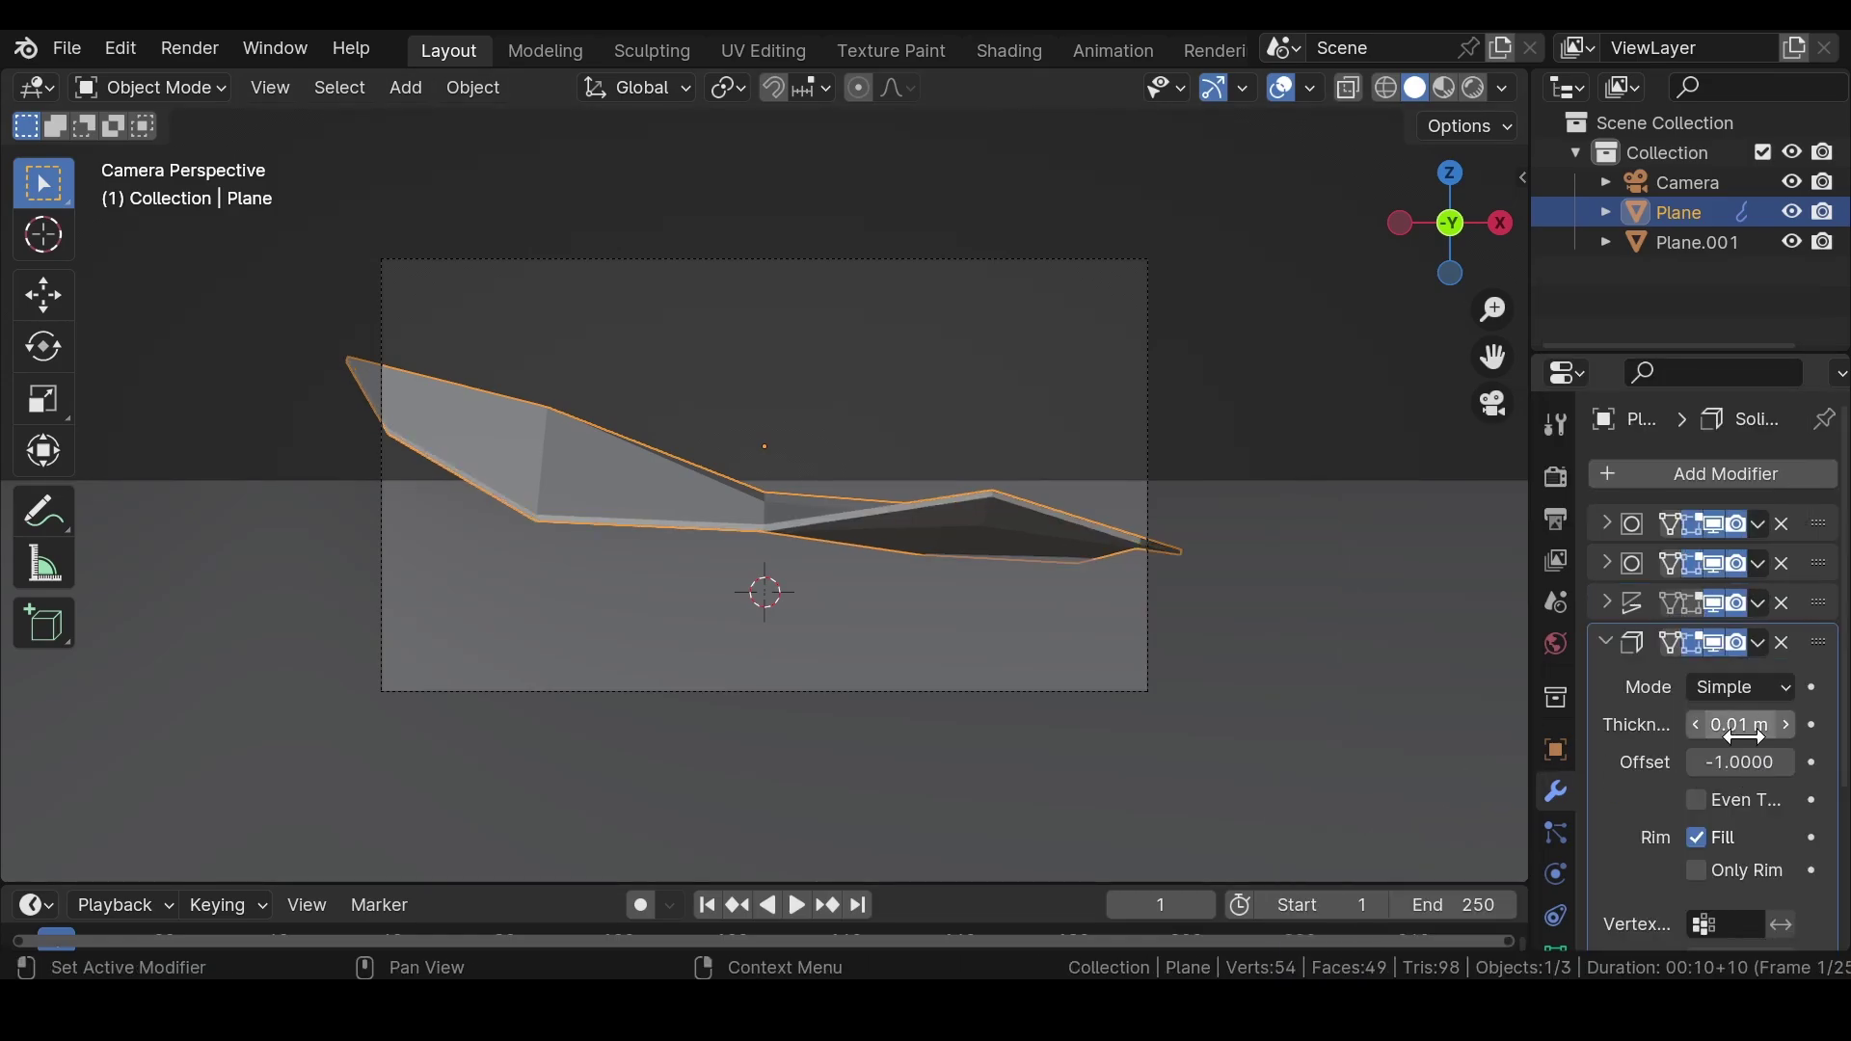
left_click(1749, 724)
key("BackSpace")
type(".0001")
key("Return")
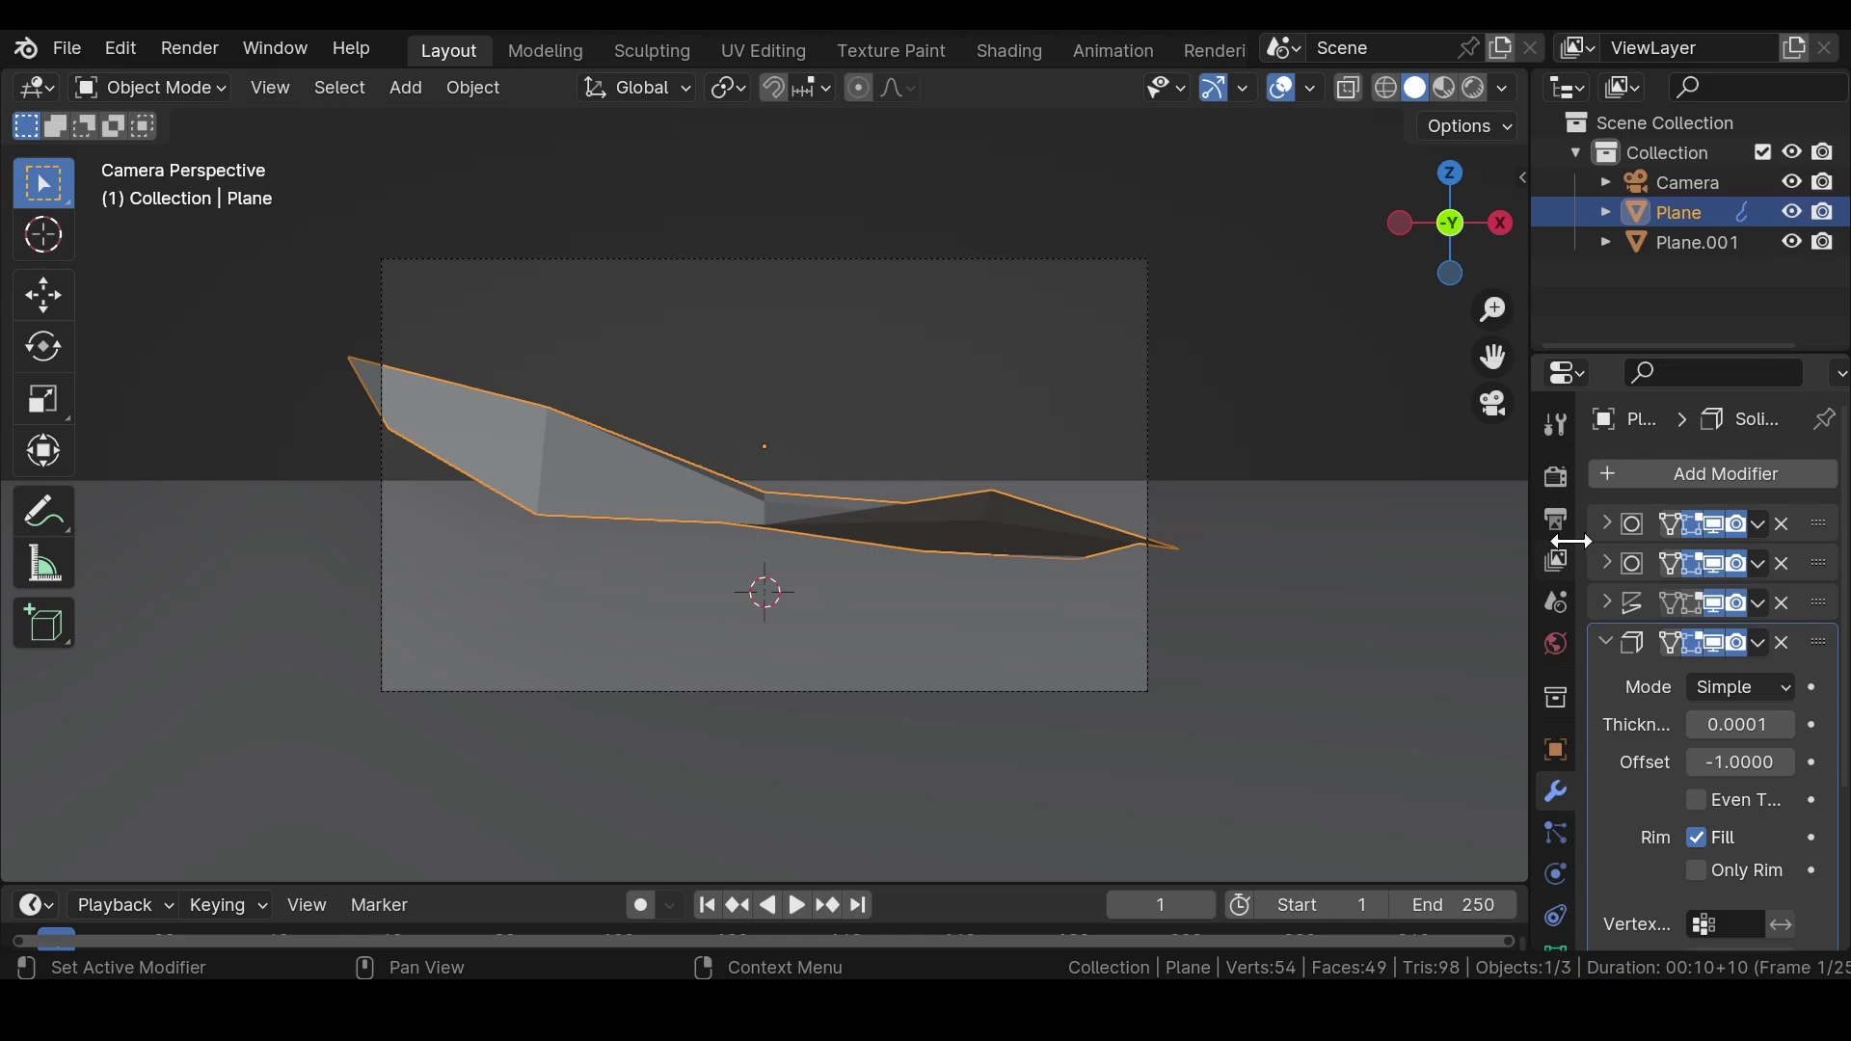
- Switch both Subdivision Surface modifiers to Simple
left_click(1605, 525)
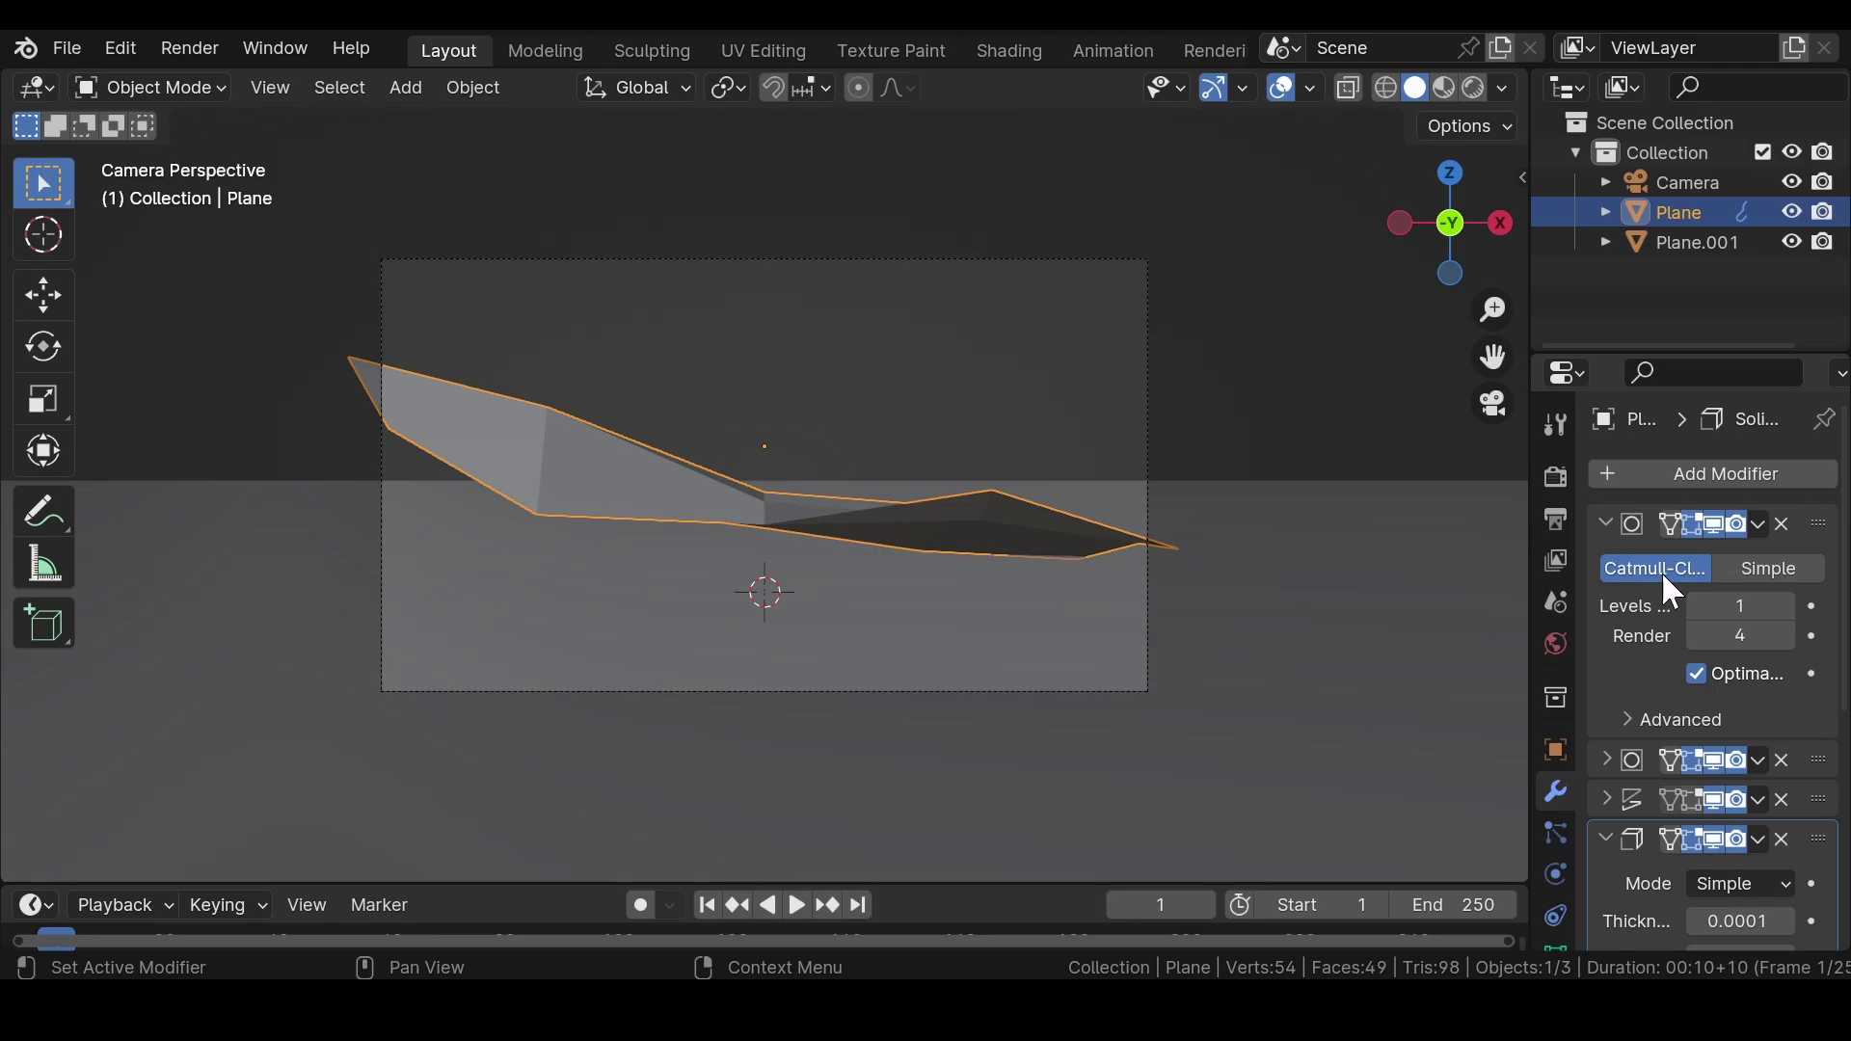
left_click(1774, 569)
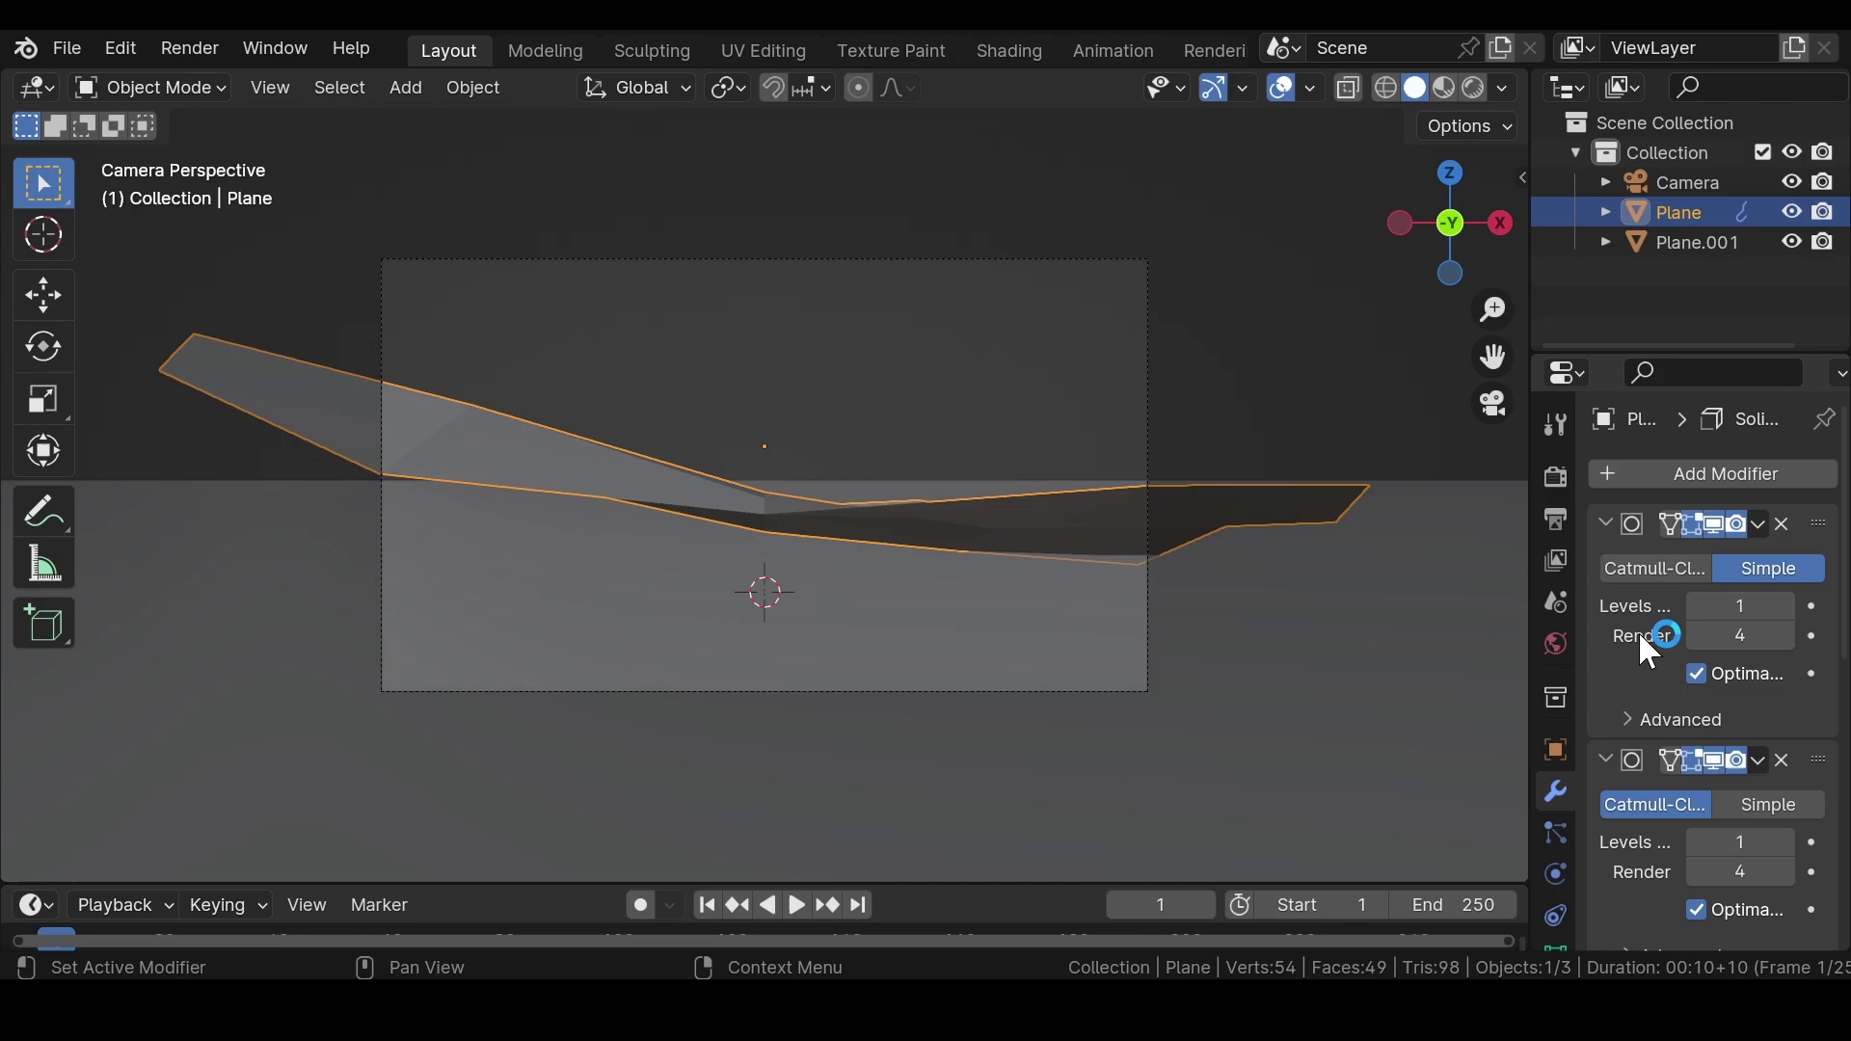
scroll(1650, 638, "down", 5)
left_click(1772, 554)
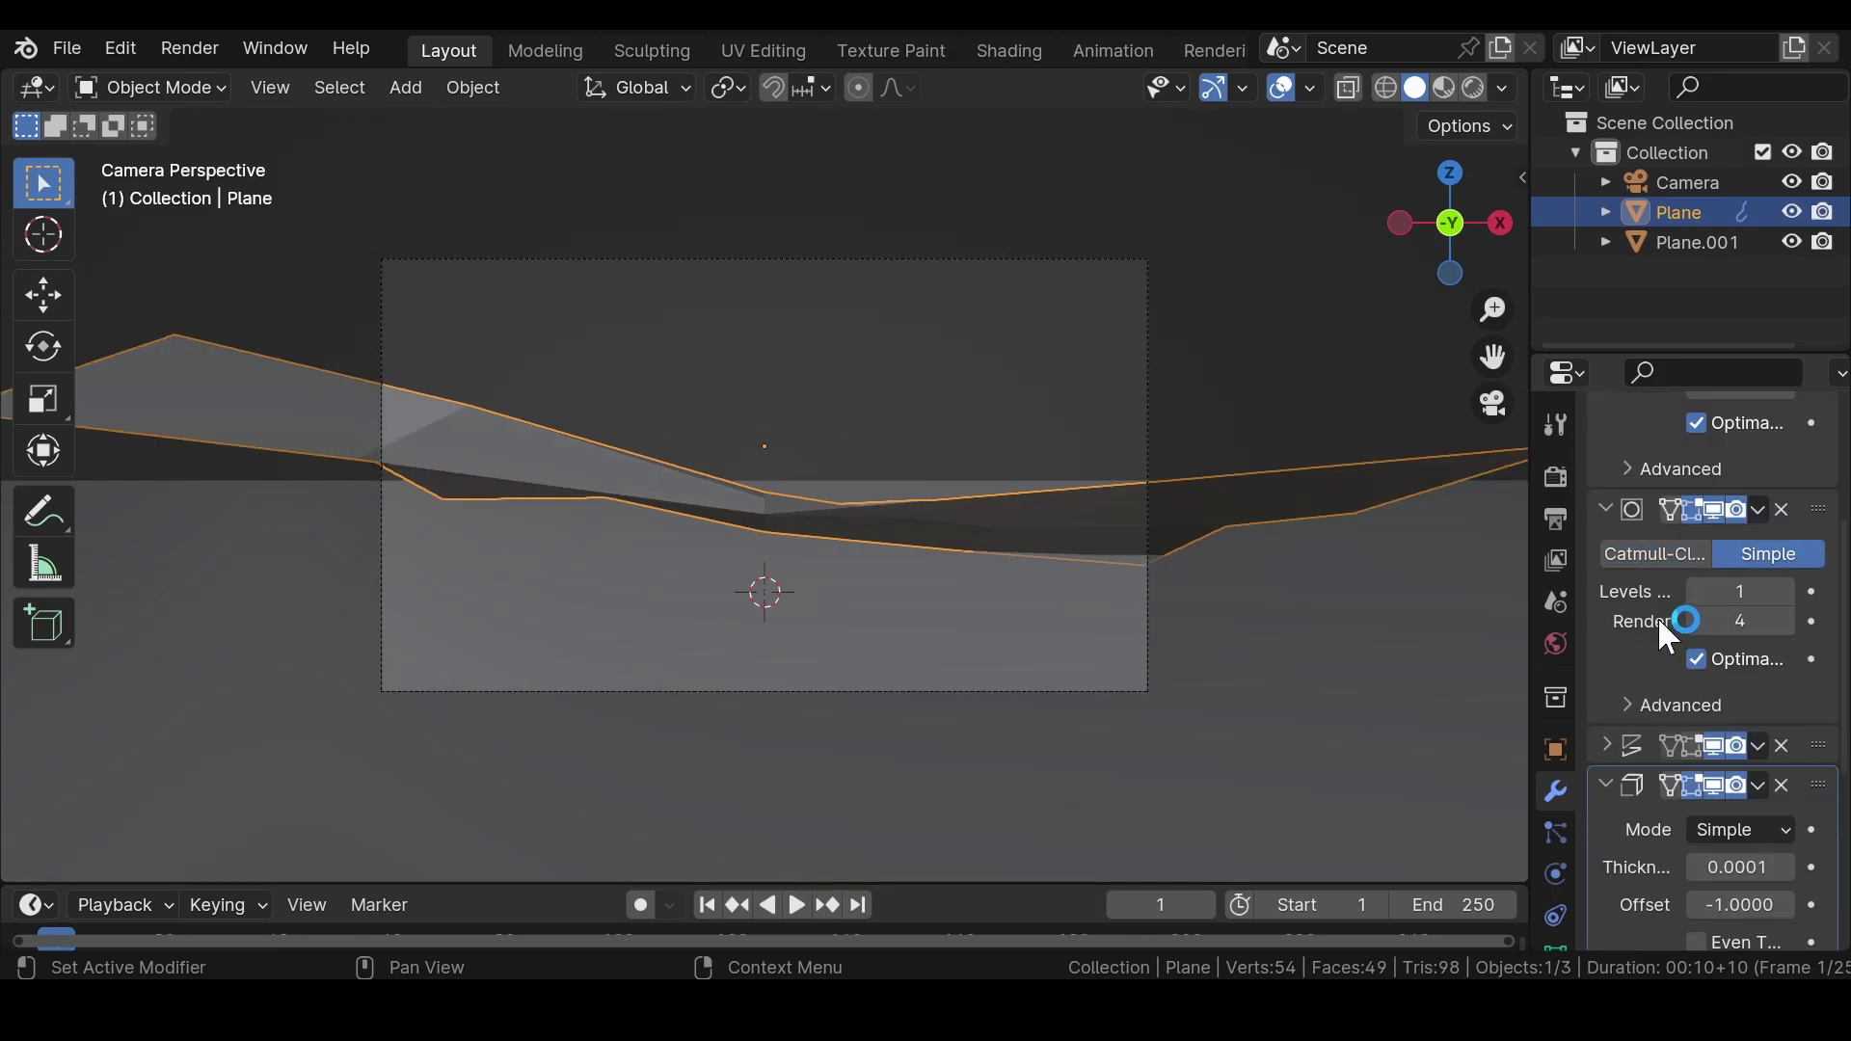
scroll(1659, 617, "down", 5)
scroll(1650, 599, "up", 10)
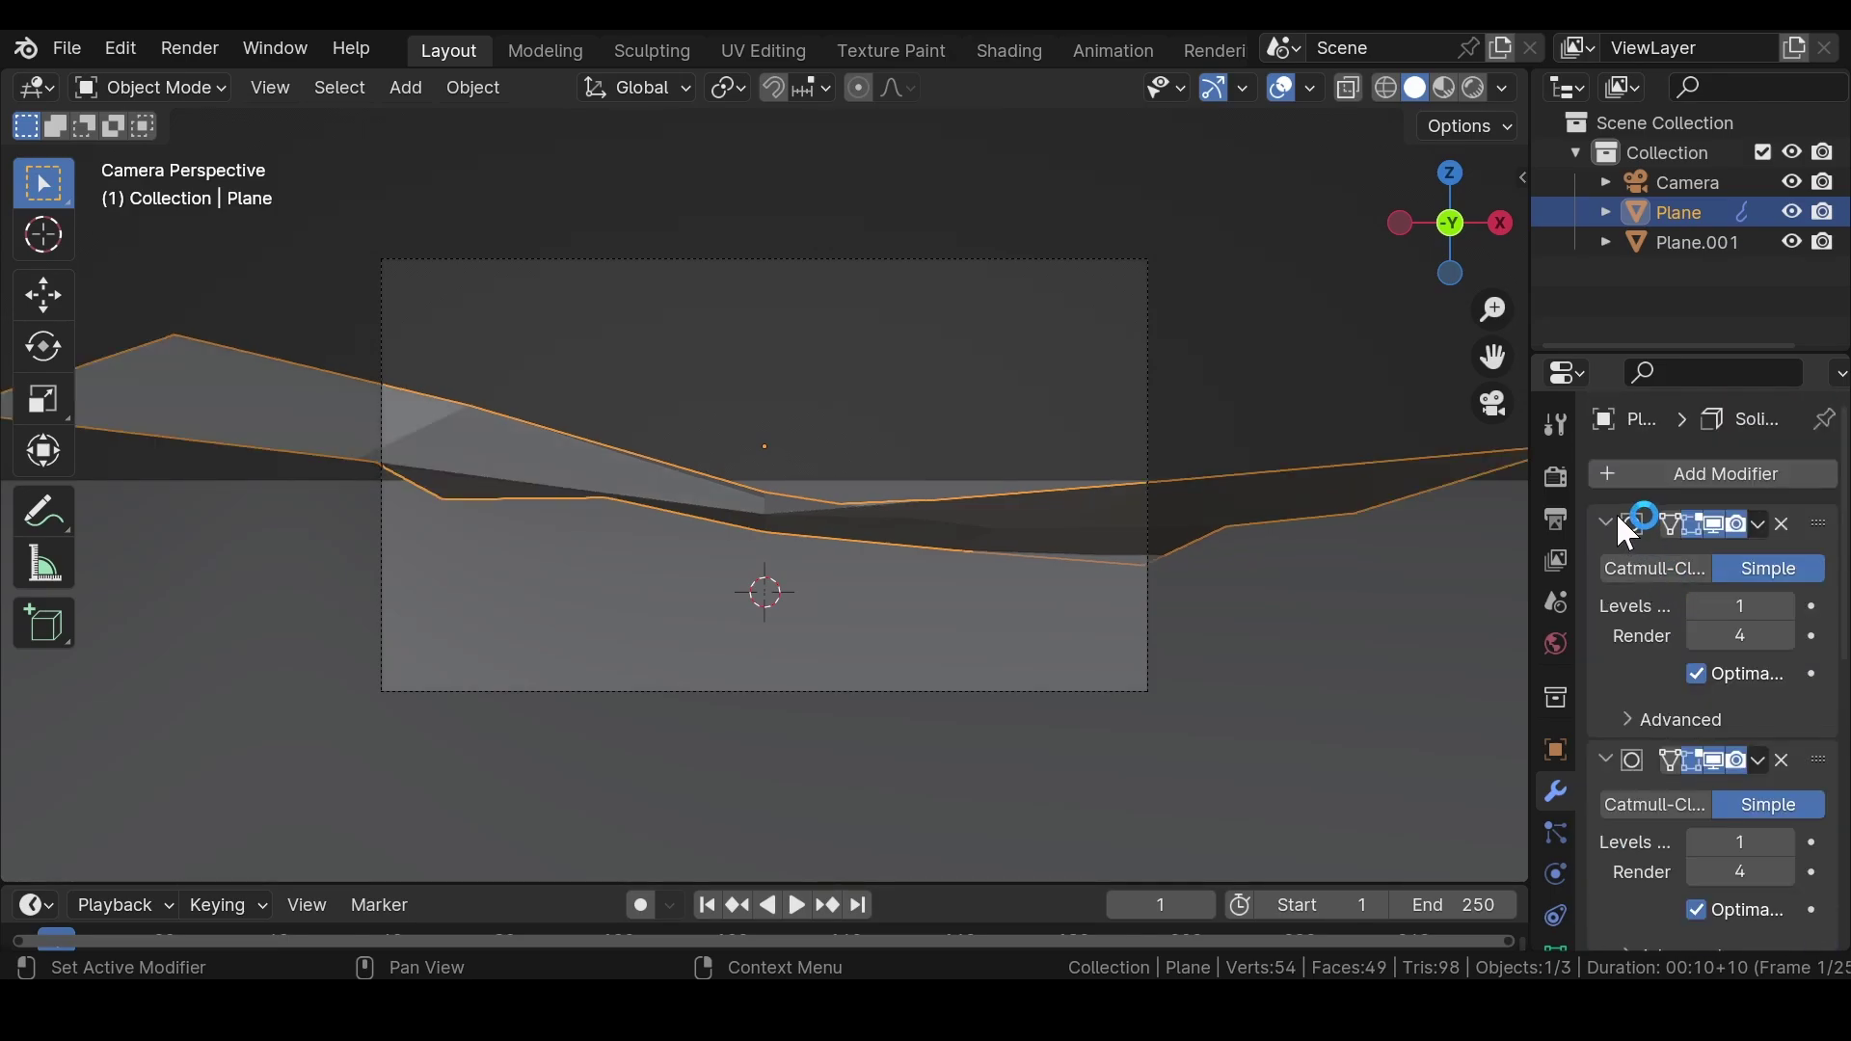
- Collapse the Subdivision, Displace and Solidify modifier panels into compact rows
left_click_drag(1618, 517, 1608, 586)
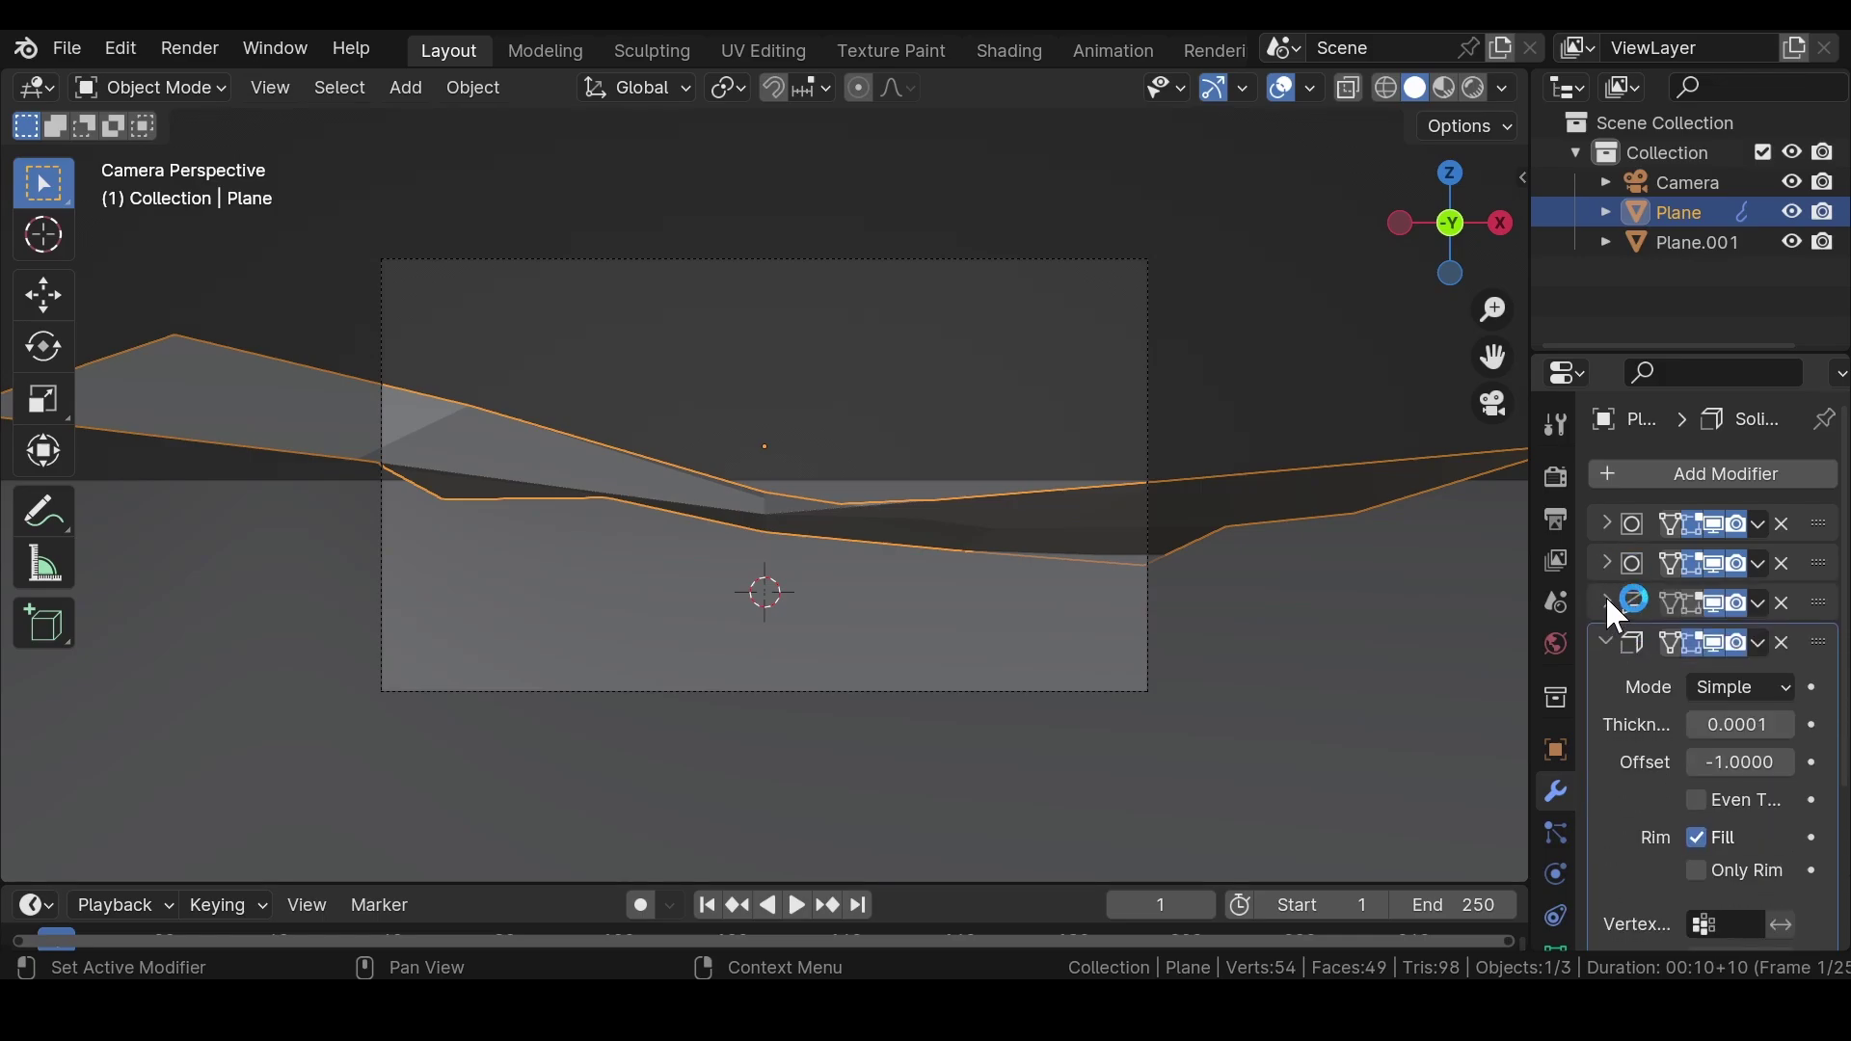
left_click(1607, 602)
left_click(1602, 600)
left_click(1598, 642)
scroll(753, 383, "down", 2)
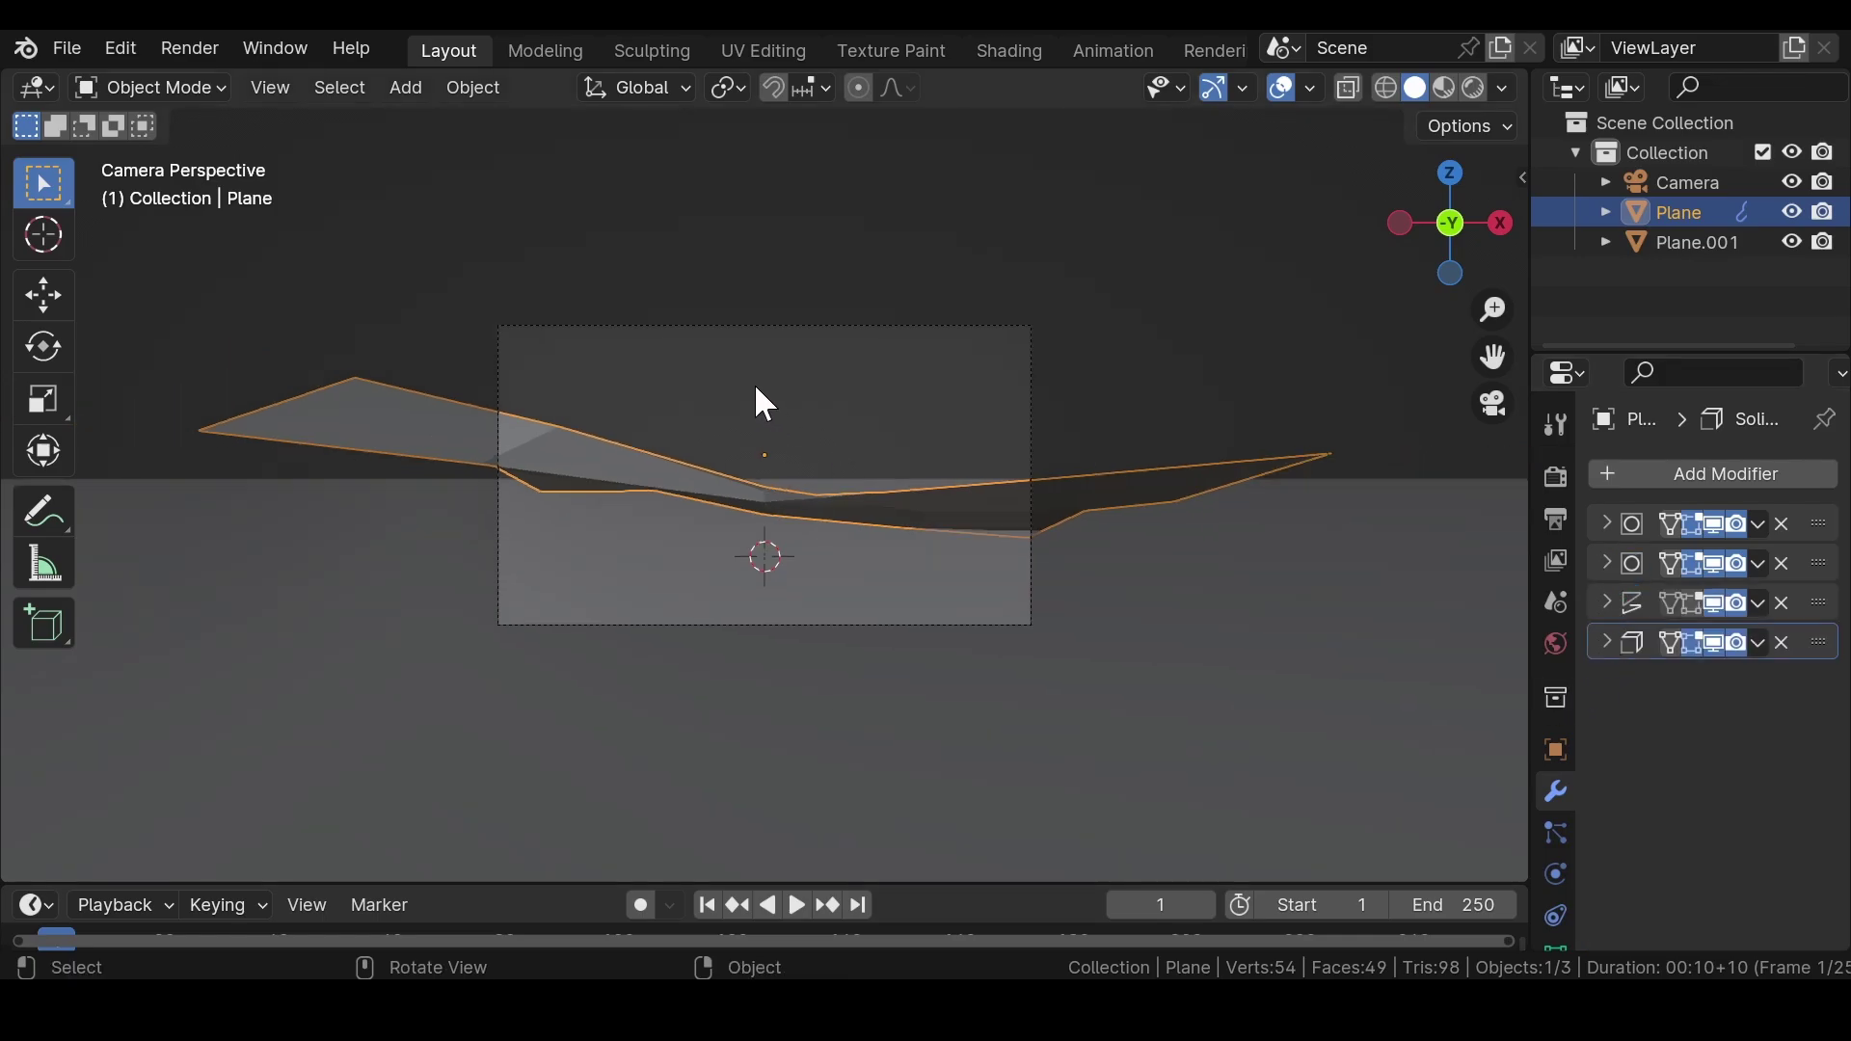
scroll(755, 389, "up", 1)
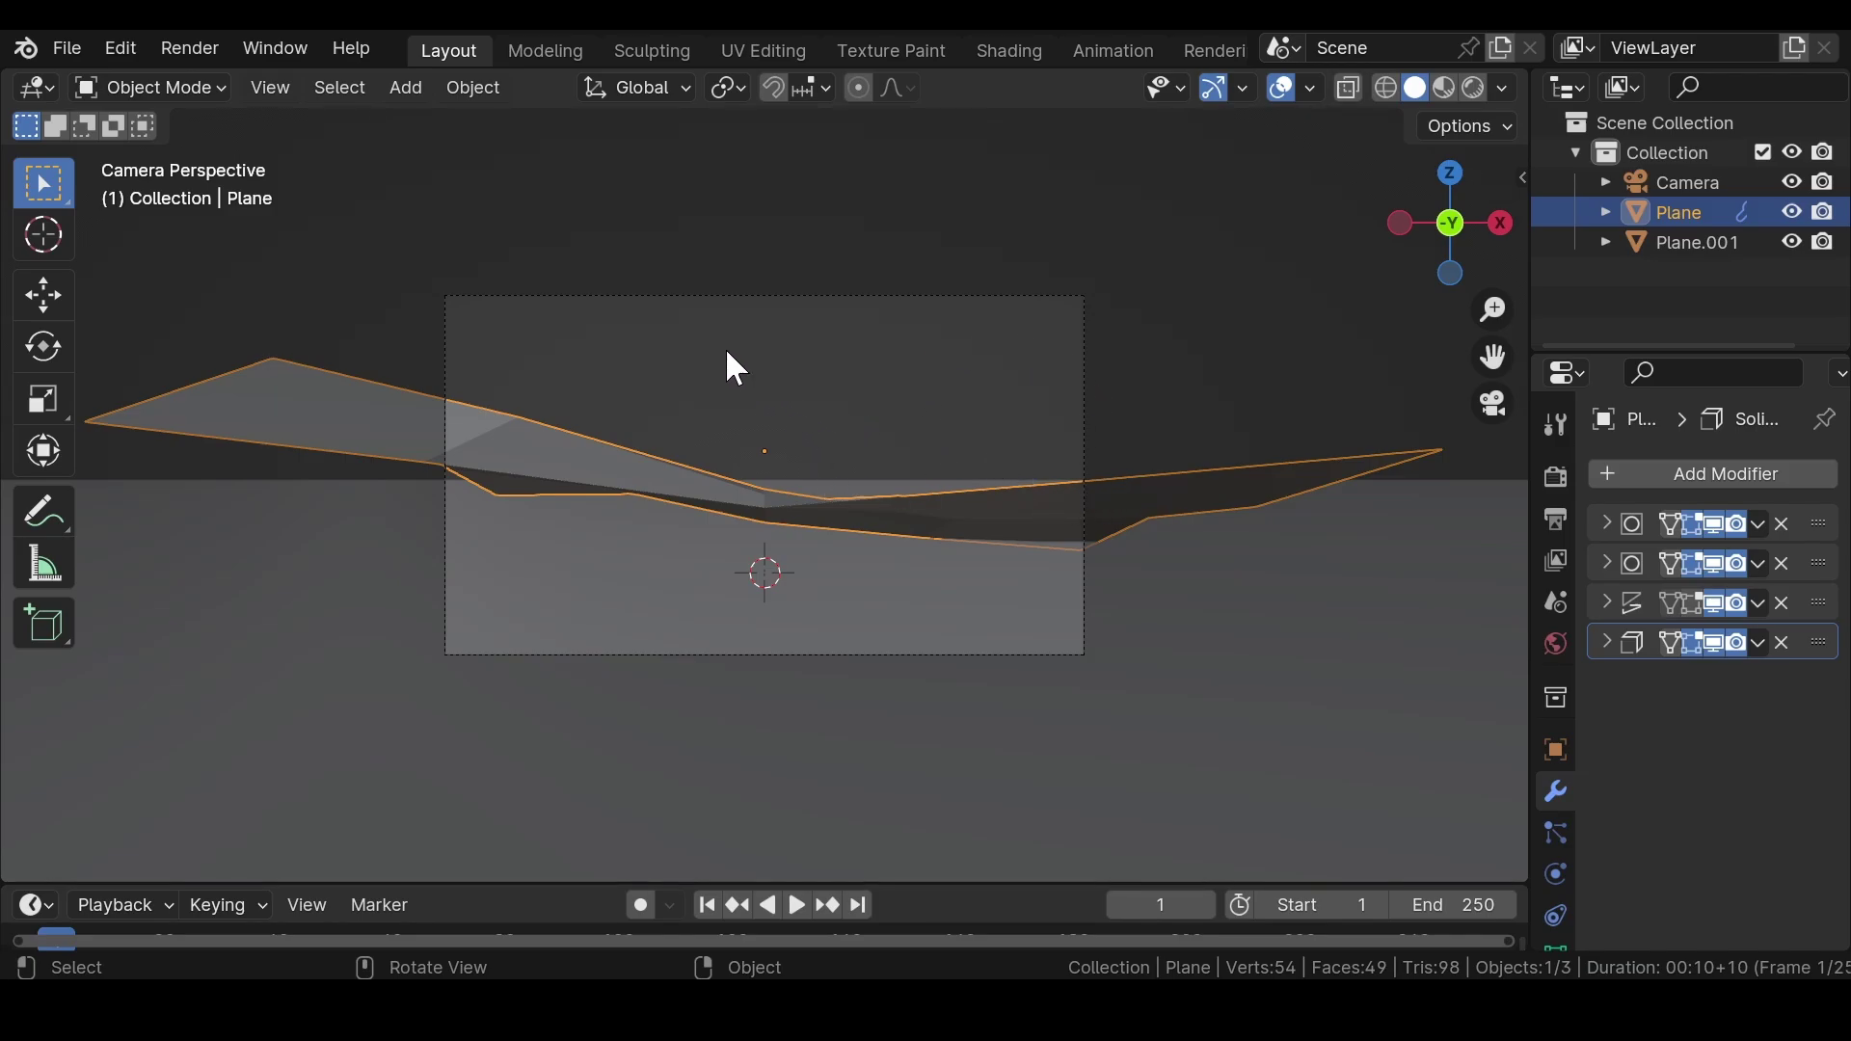
- Hide the toolbar and set the render engine to Cycles on GPU Compute
key("t")
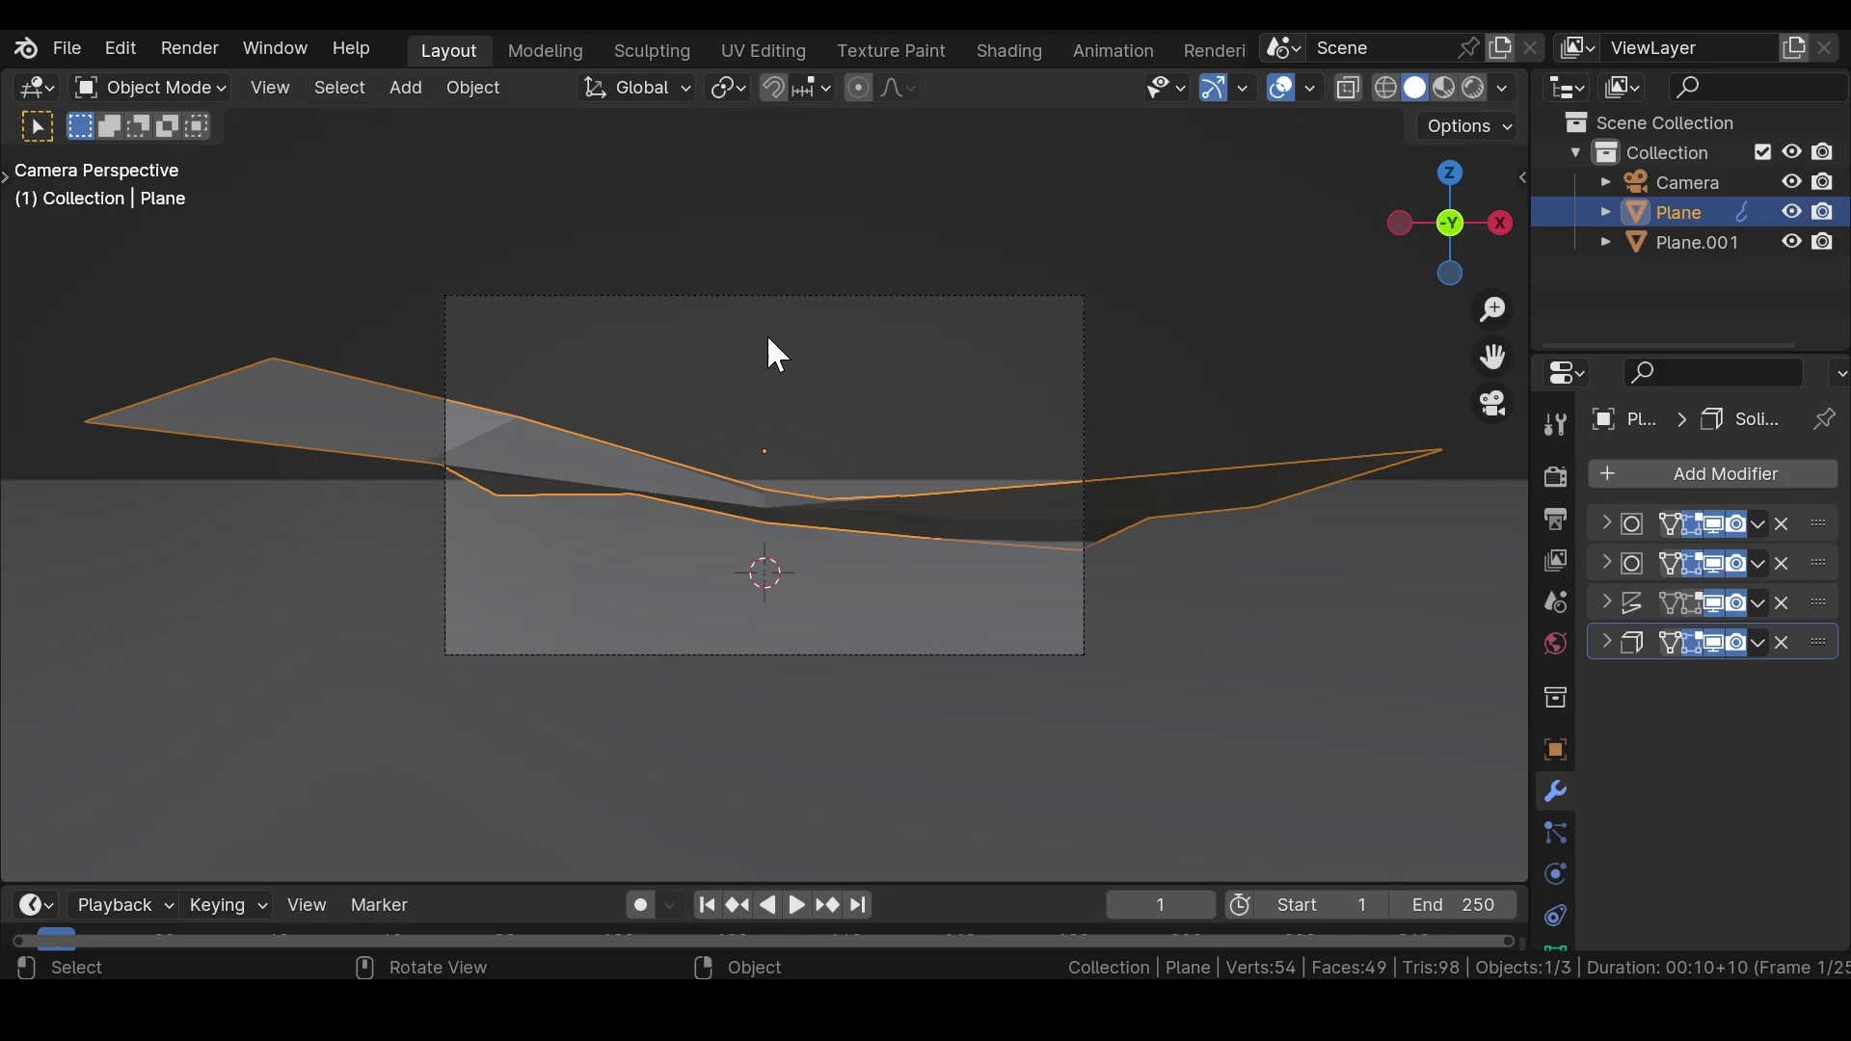
left_click(1556, 476)
left_click(1763, 474)
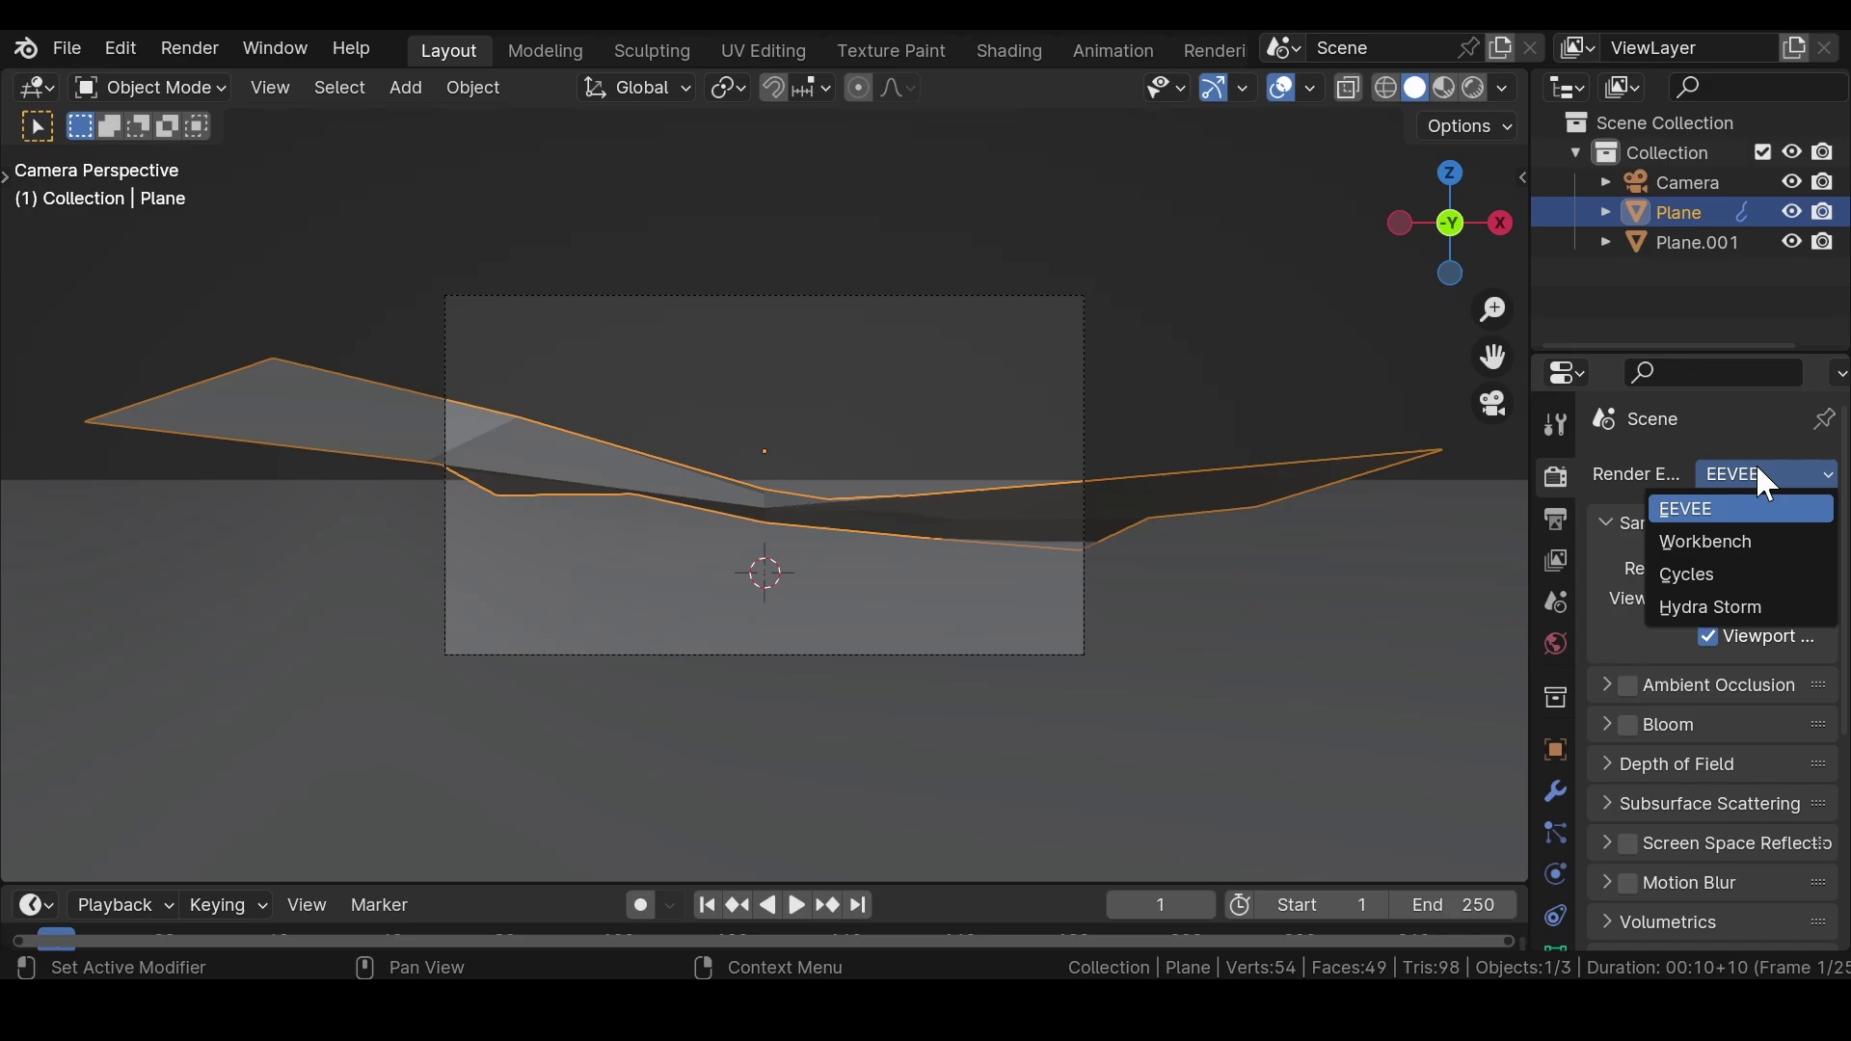
left_click(1716, 574)
left_click(1754, 550)
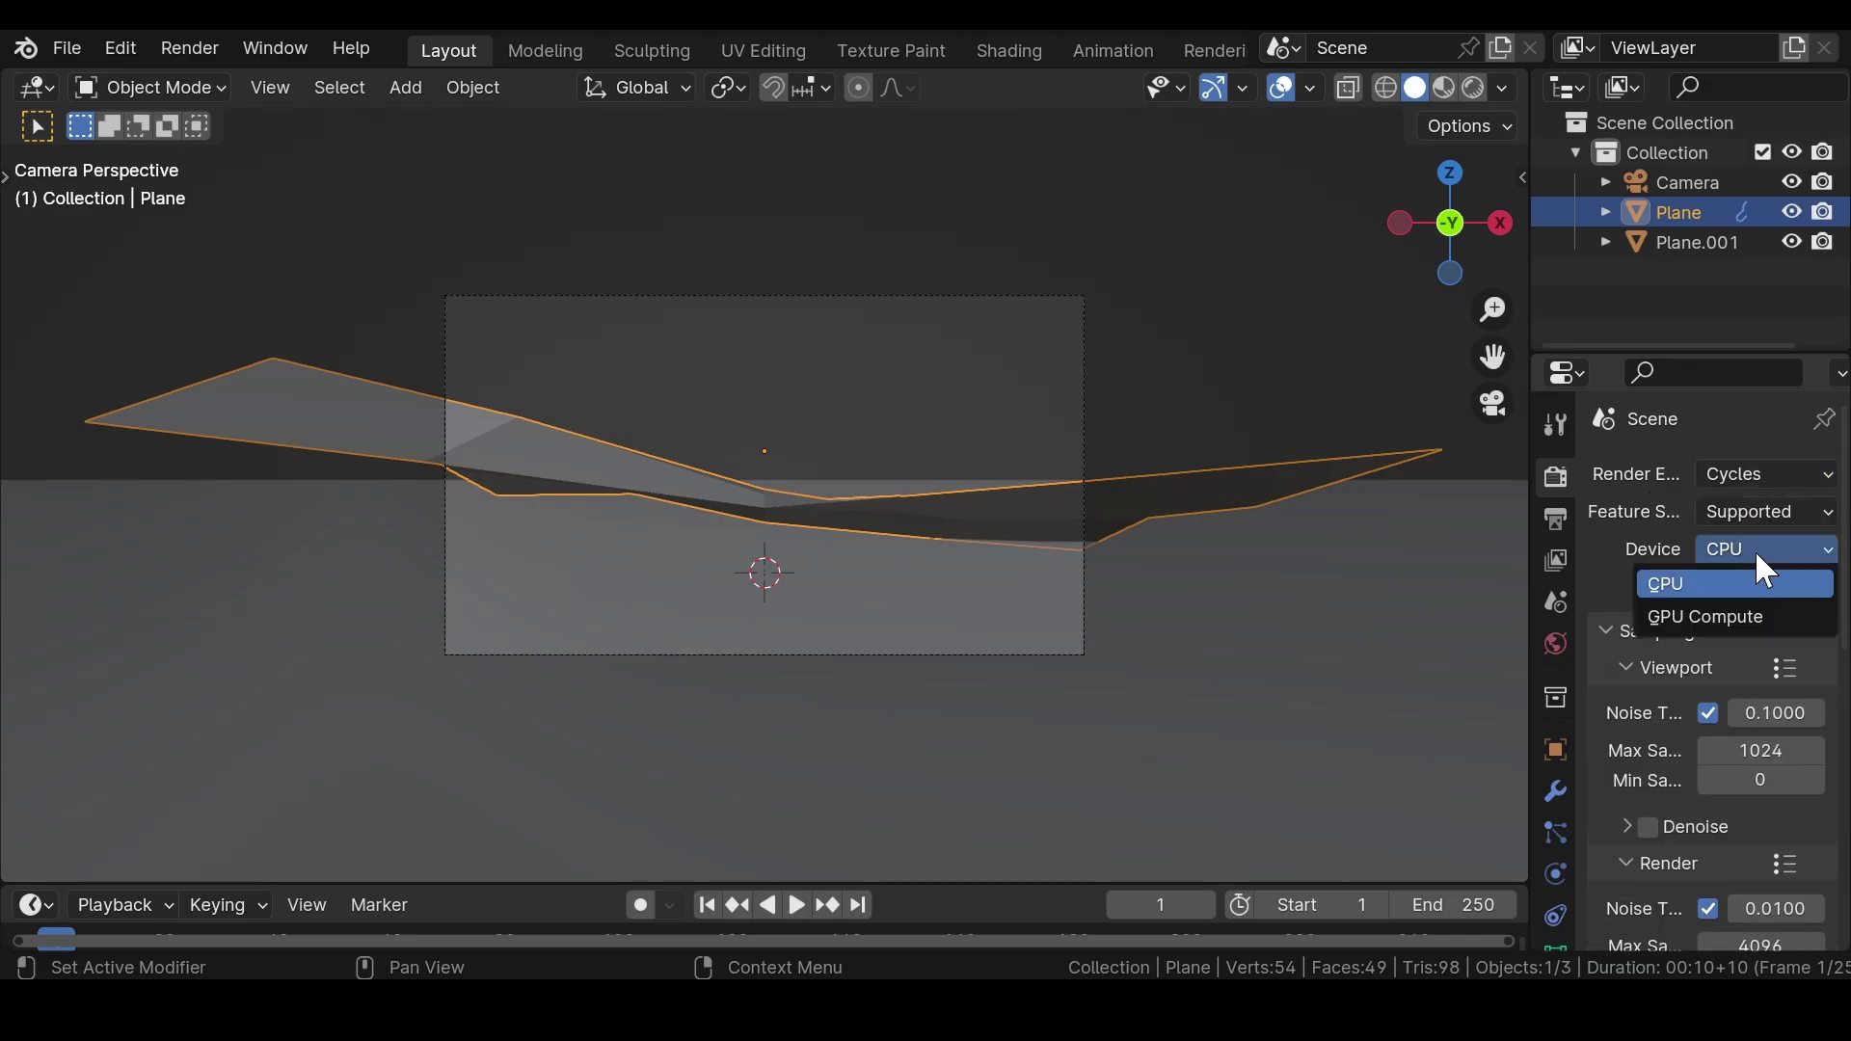
left_click(1768, 617)
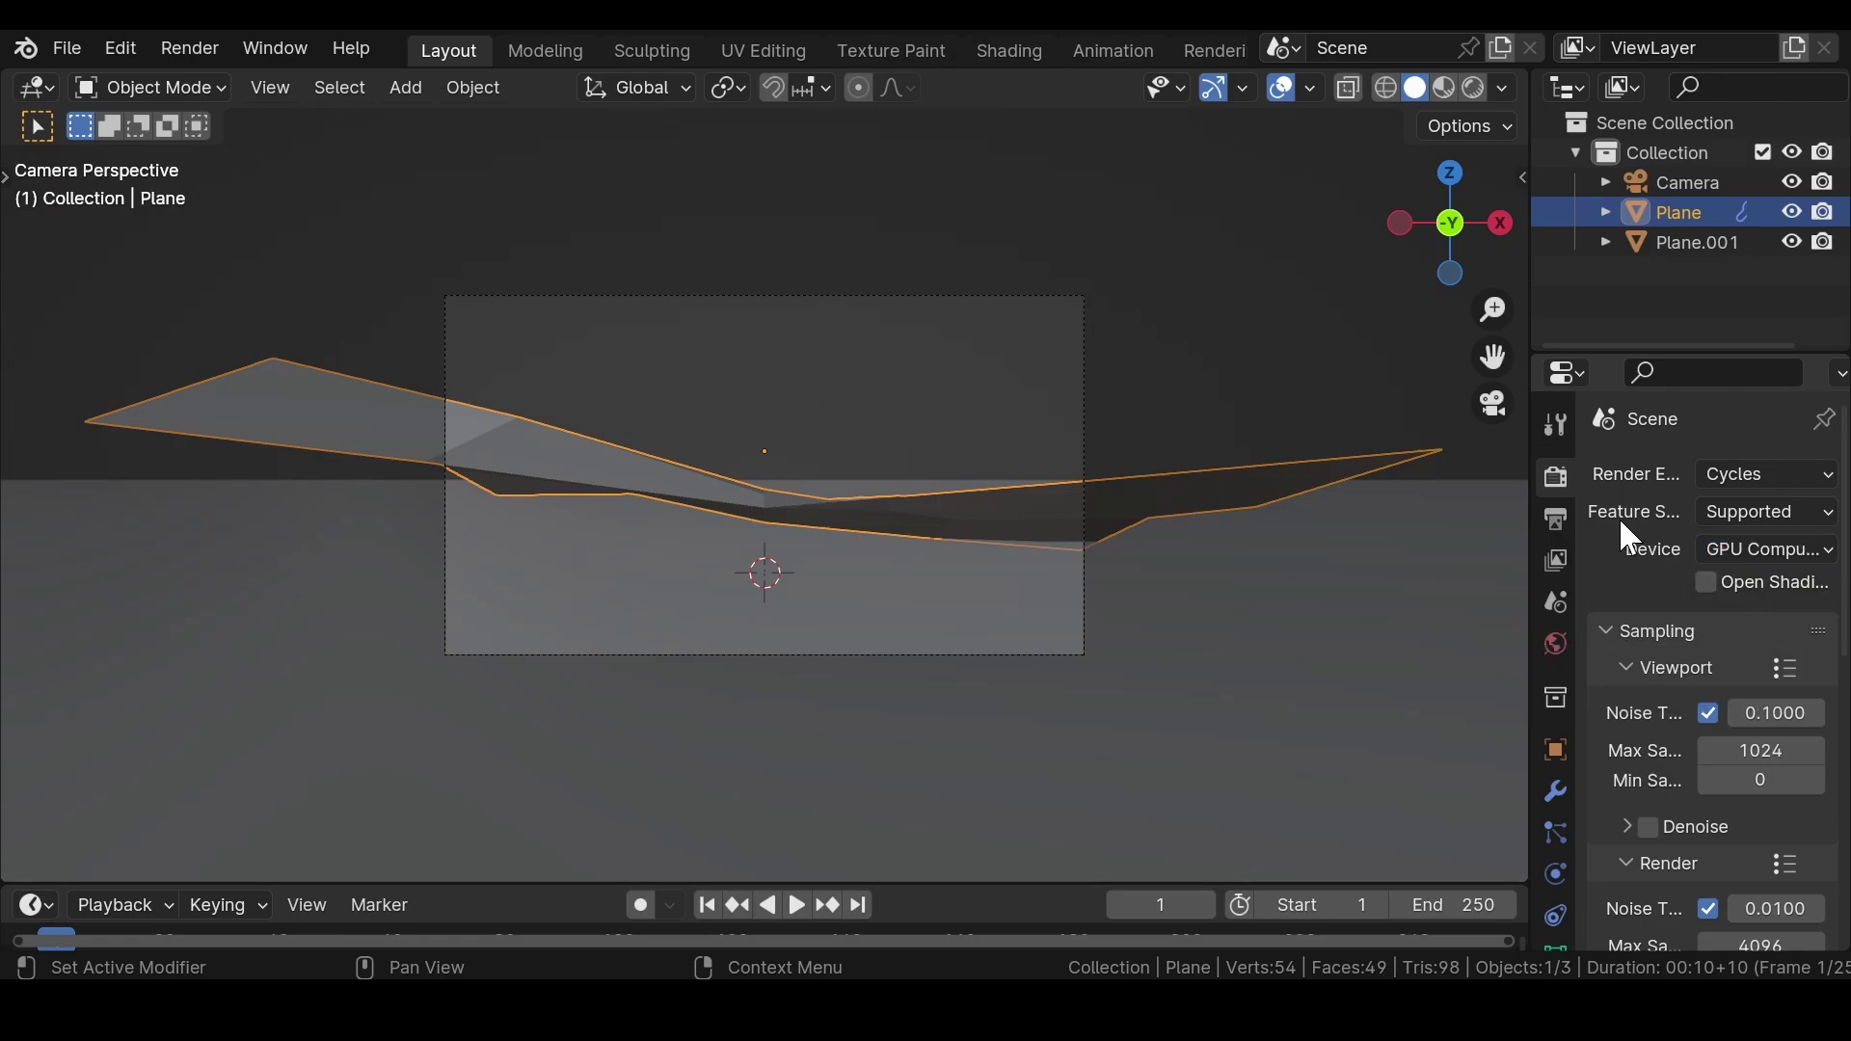
- Set Cycles to 32 viewport samples and 128 render samples
scroll(1618, 521, "down", 3)
scroll(1617, 517, "down", 2)
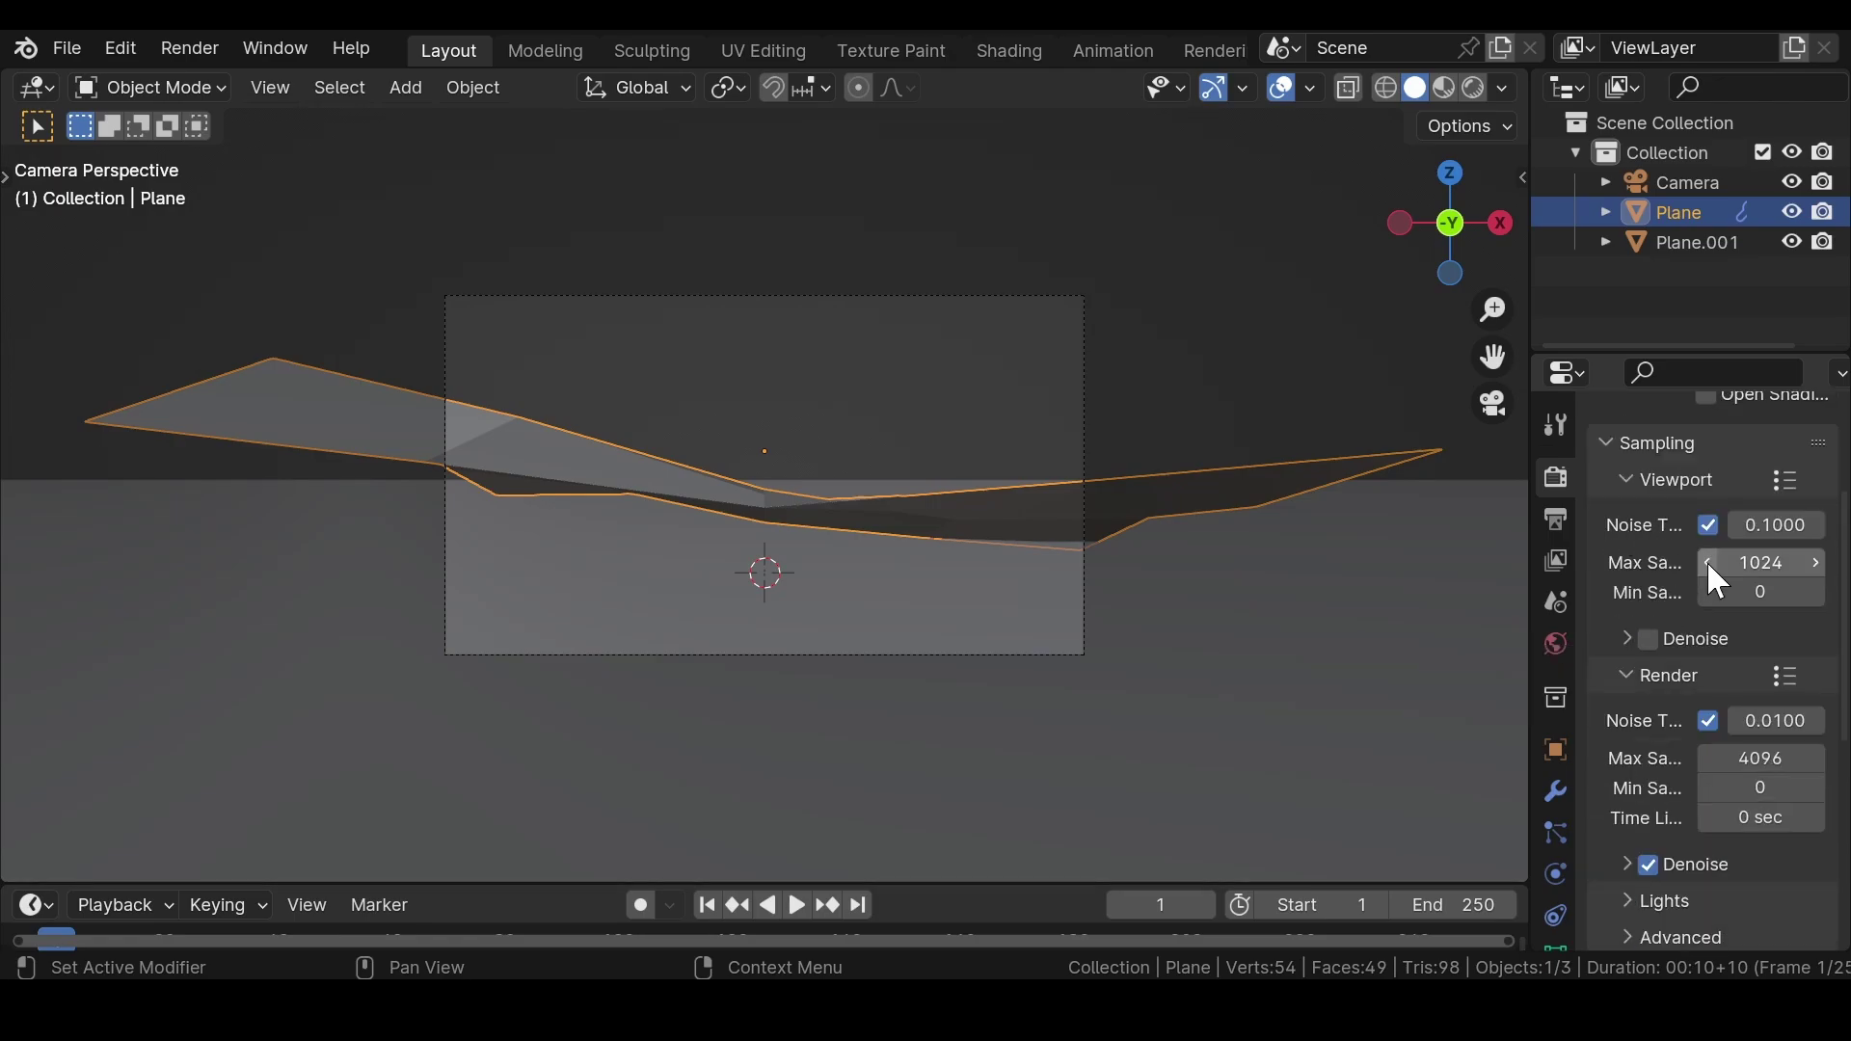
left_click(1762, 564)
type("32")
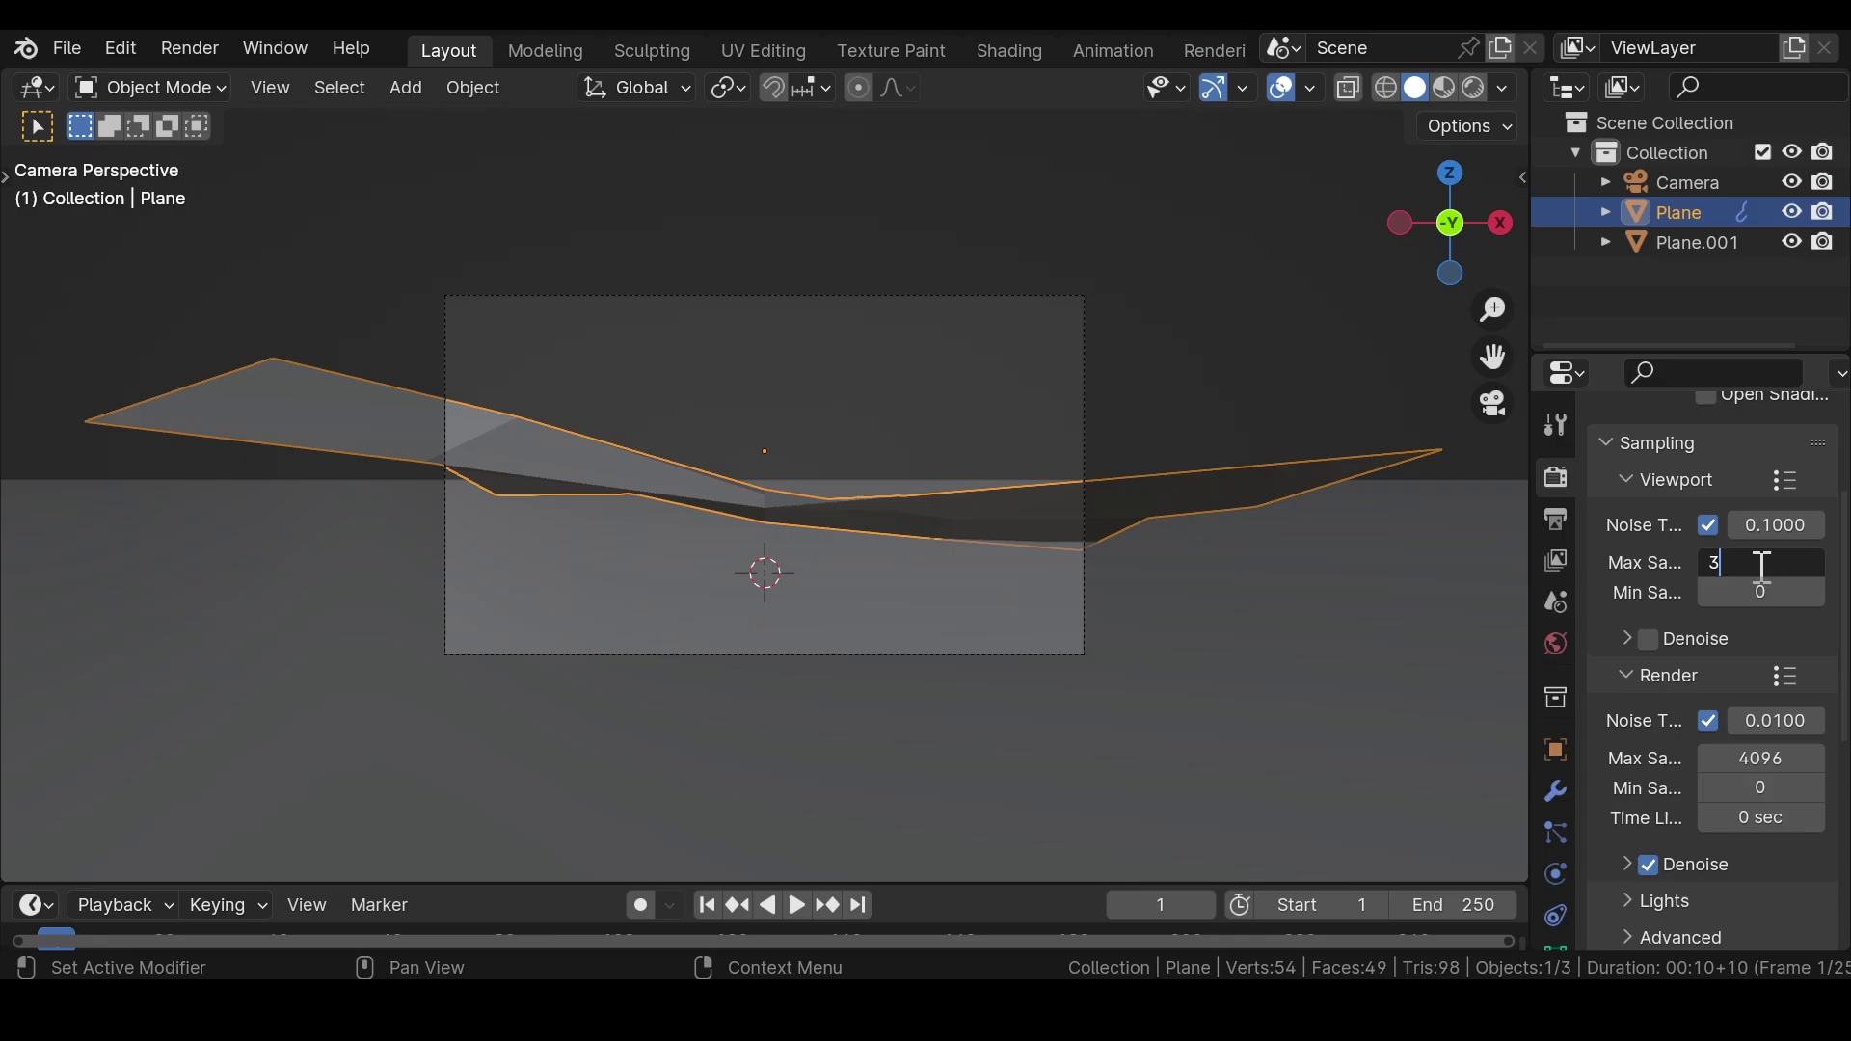
key("Return")
scroll(1758, 566, "down", 3)
left_click(1753, 571)
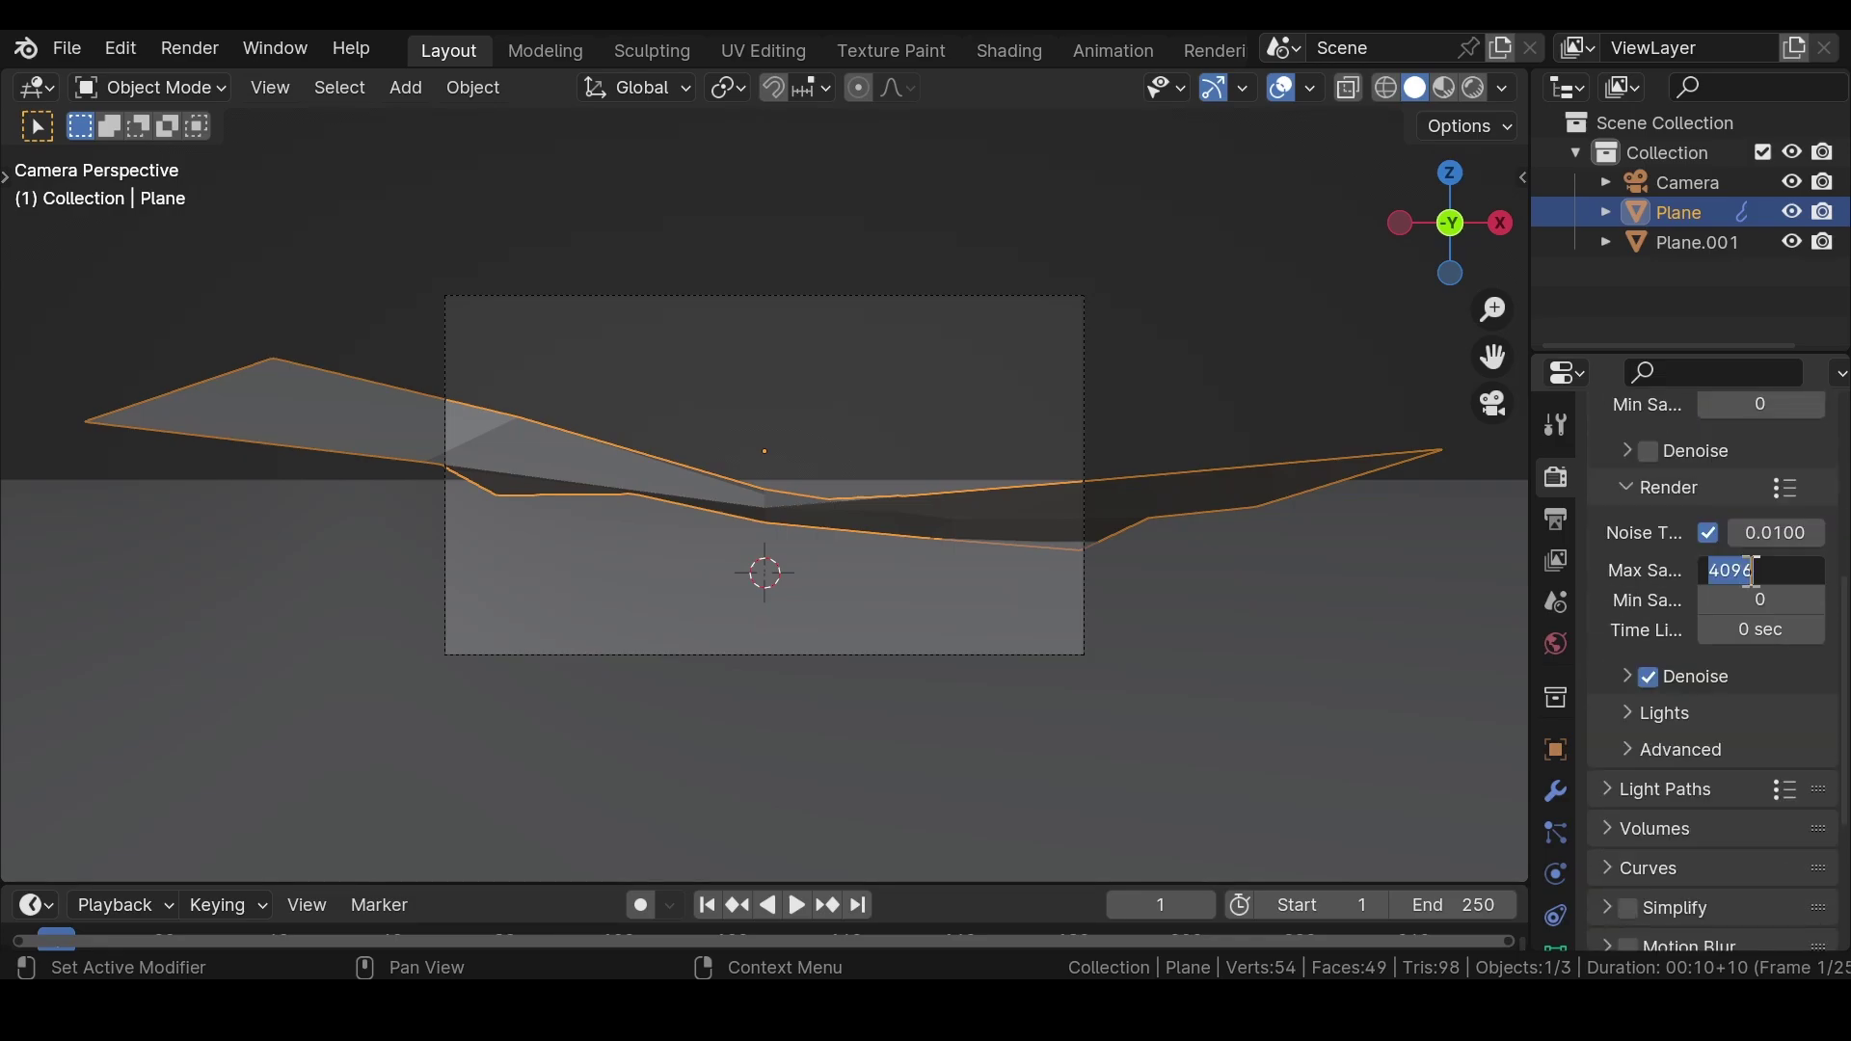
type("128")
key("Return")
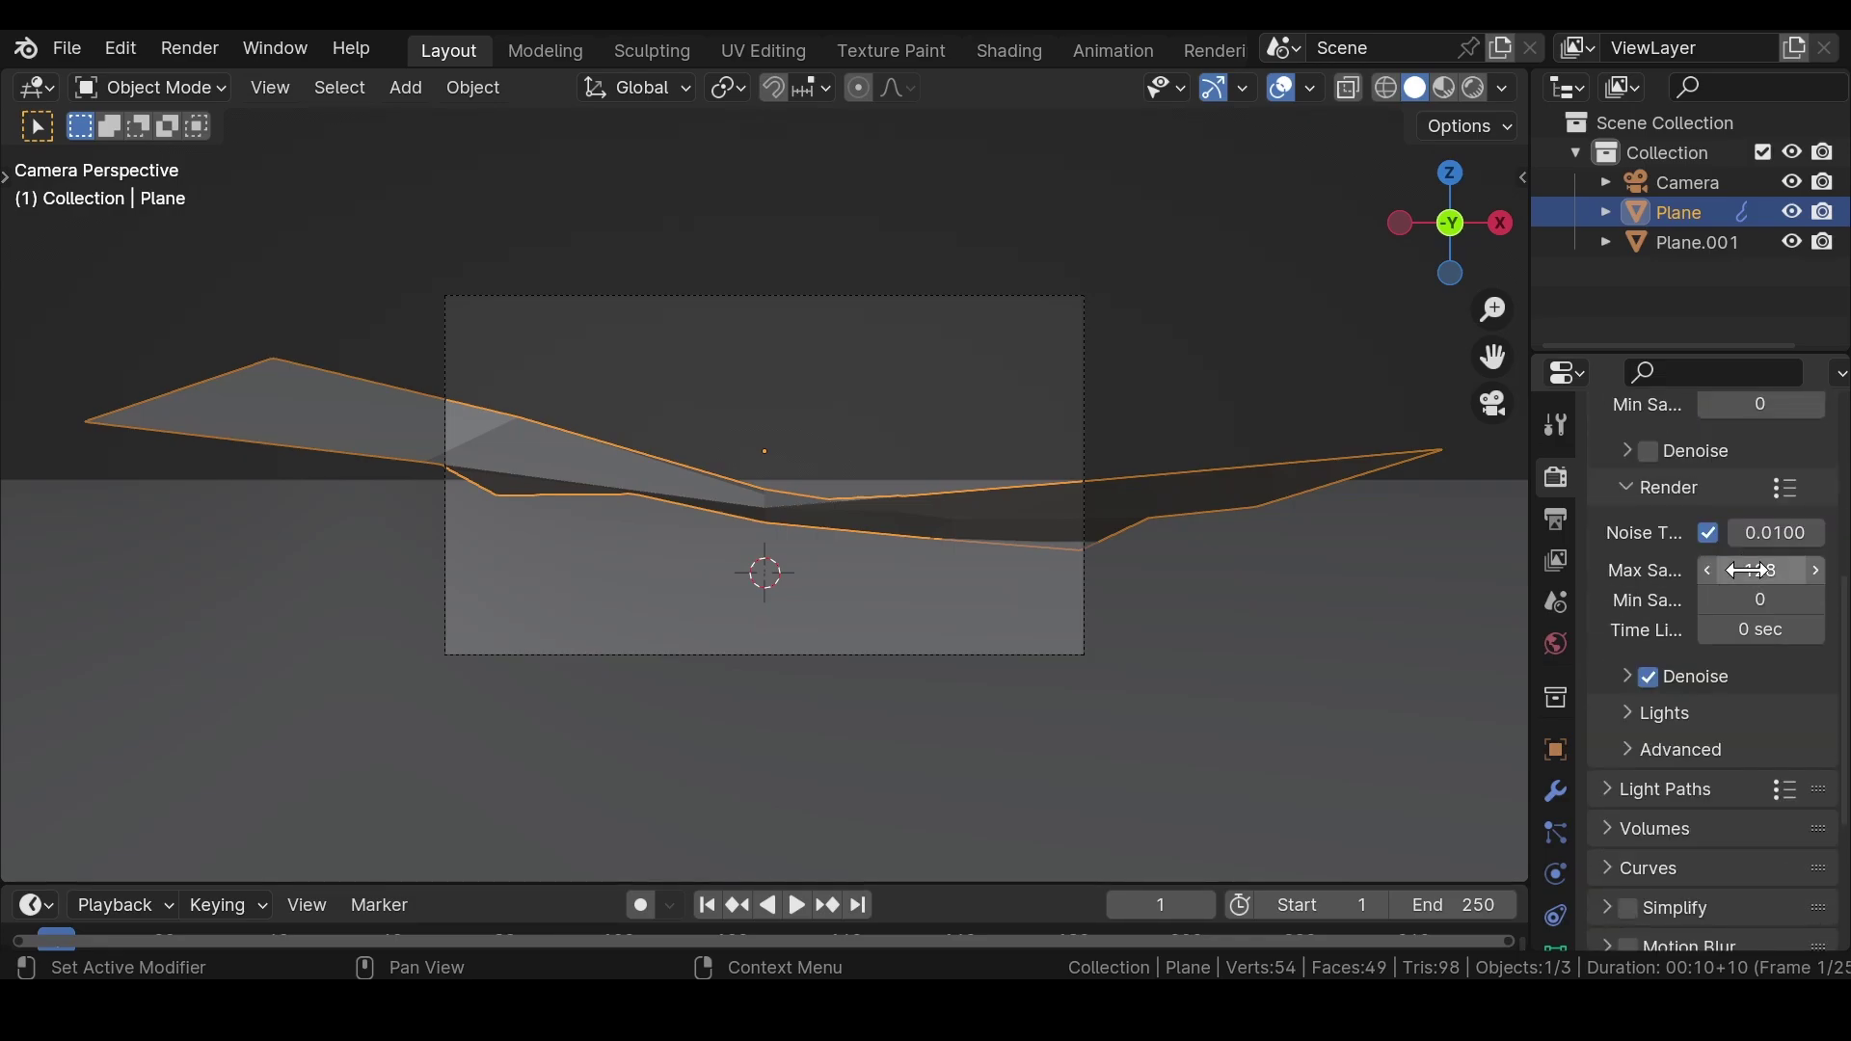
- Set the Color Management Look to Very High Contrast
scroll(1756, 576, "down", 4)
left_click(1710, 921)
scroll(1651, 719, "down", 5)
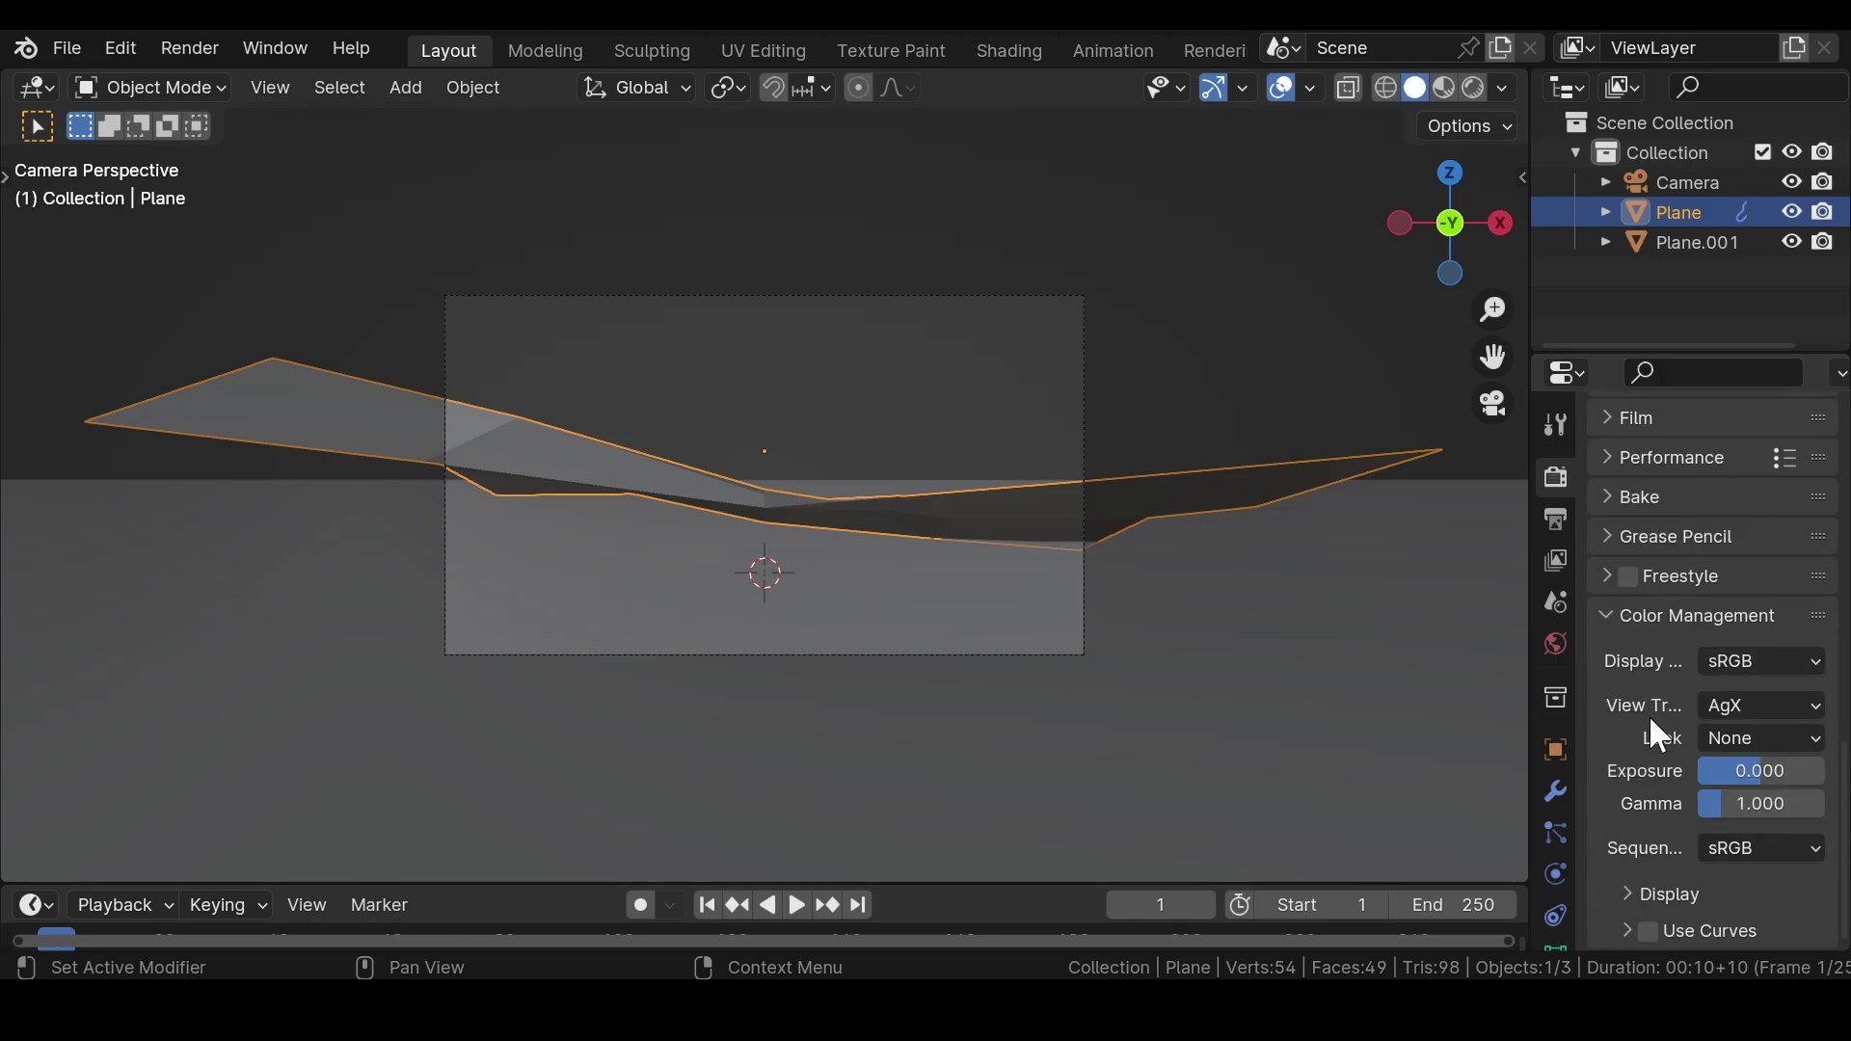
left_click(1770, 738)
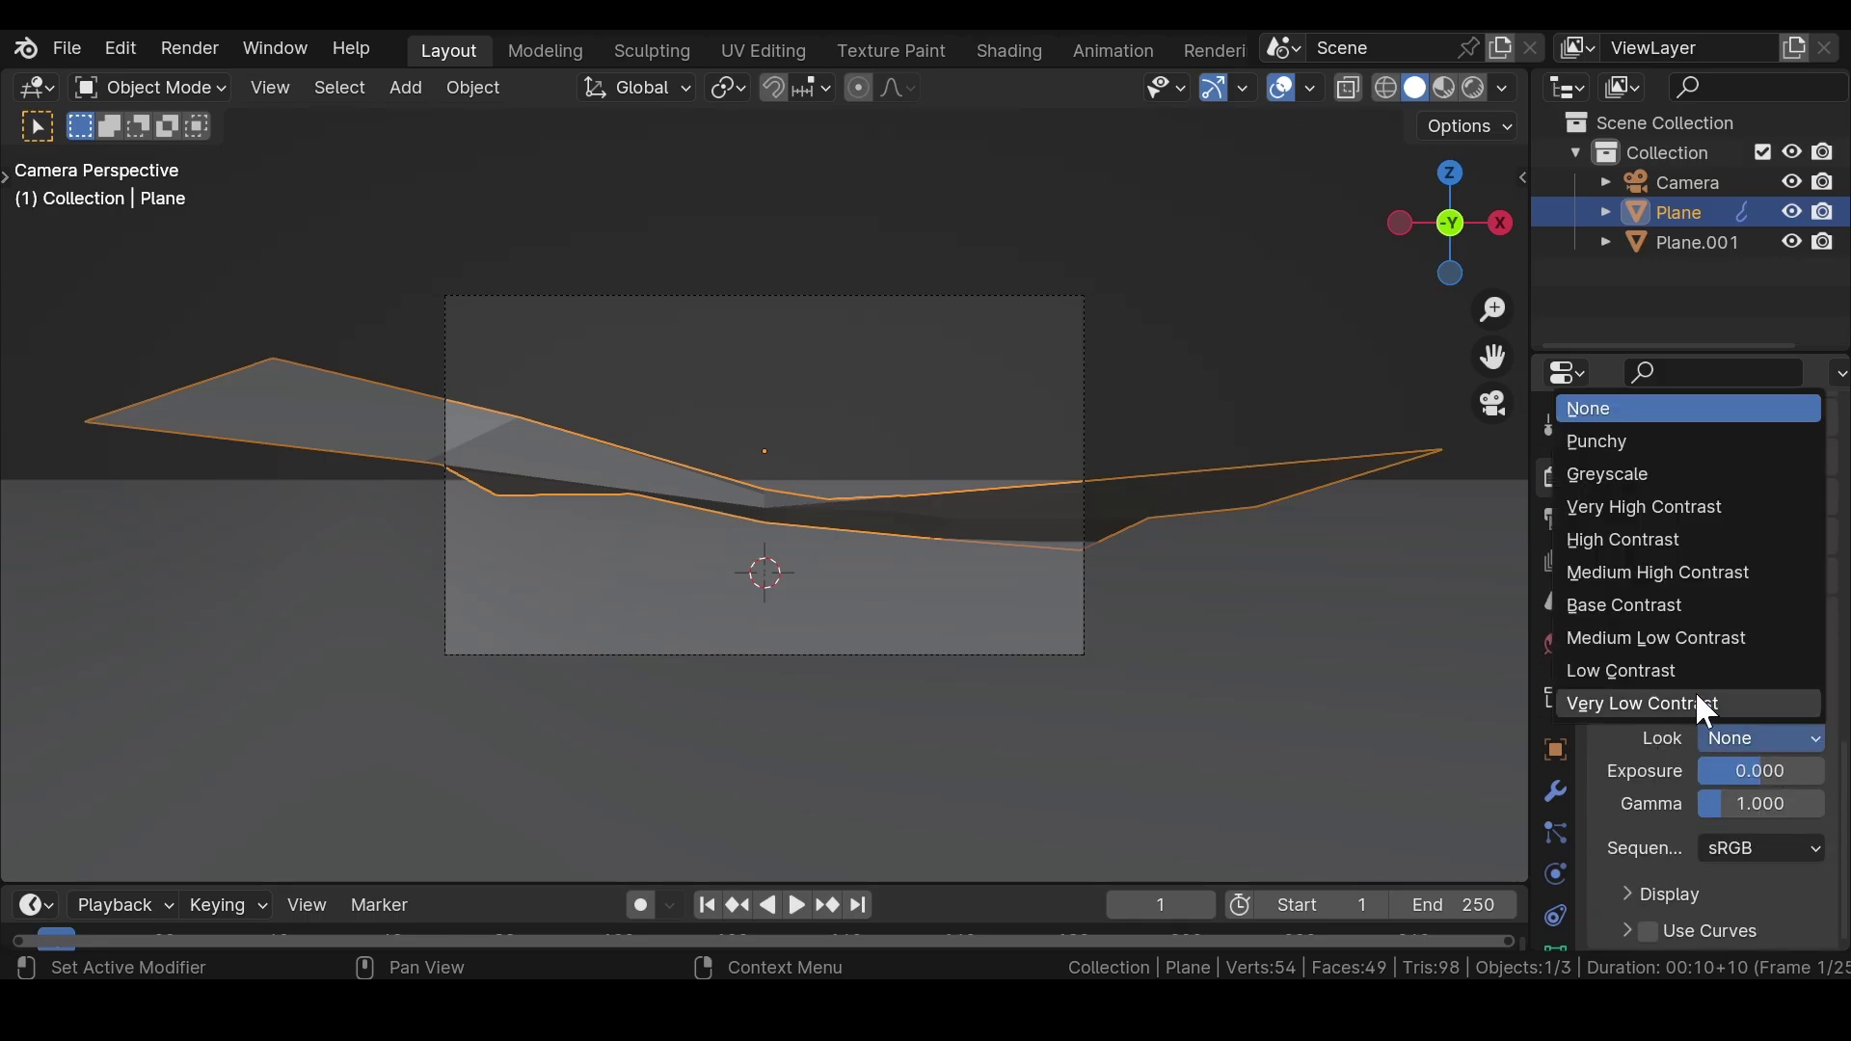
left_click(1677, 496)
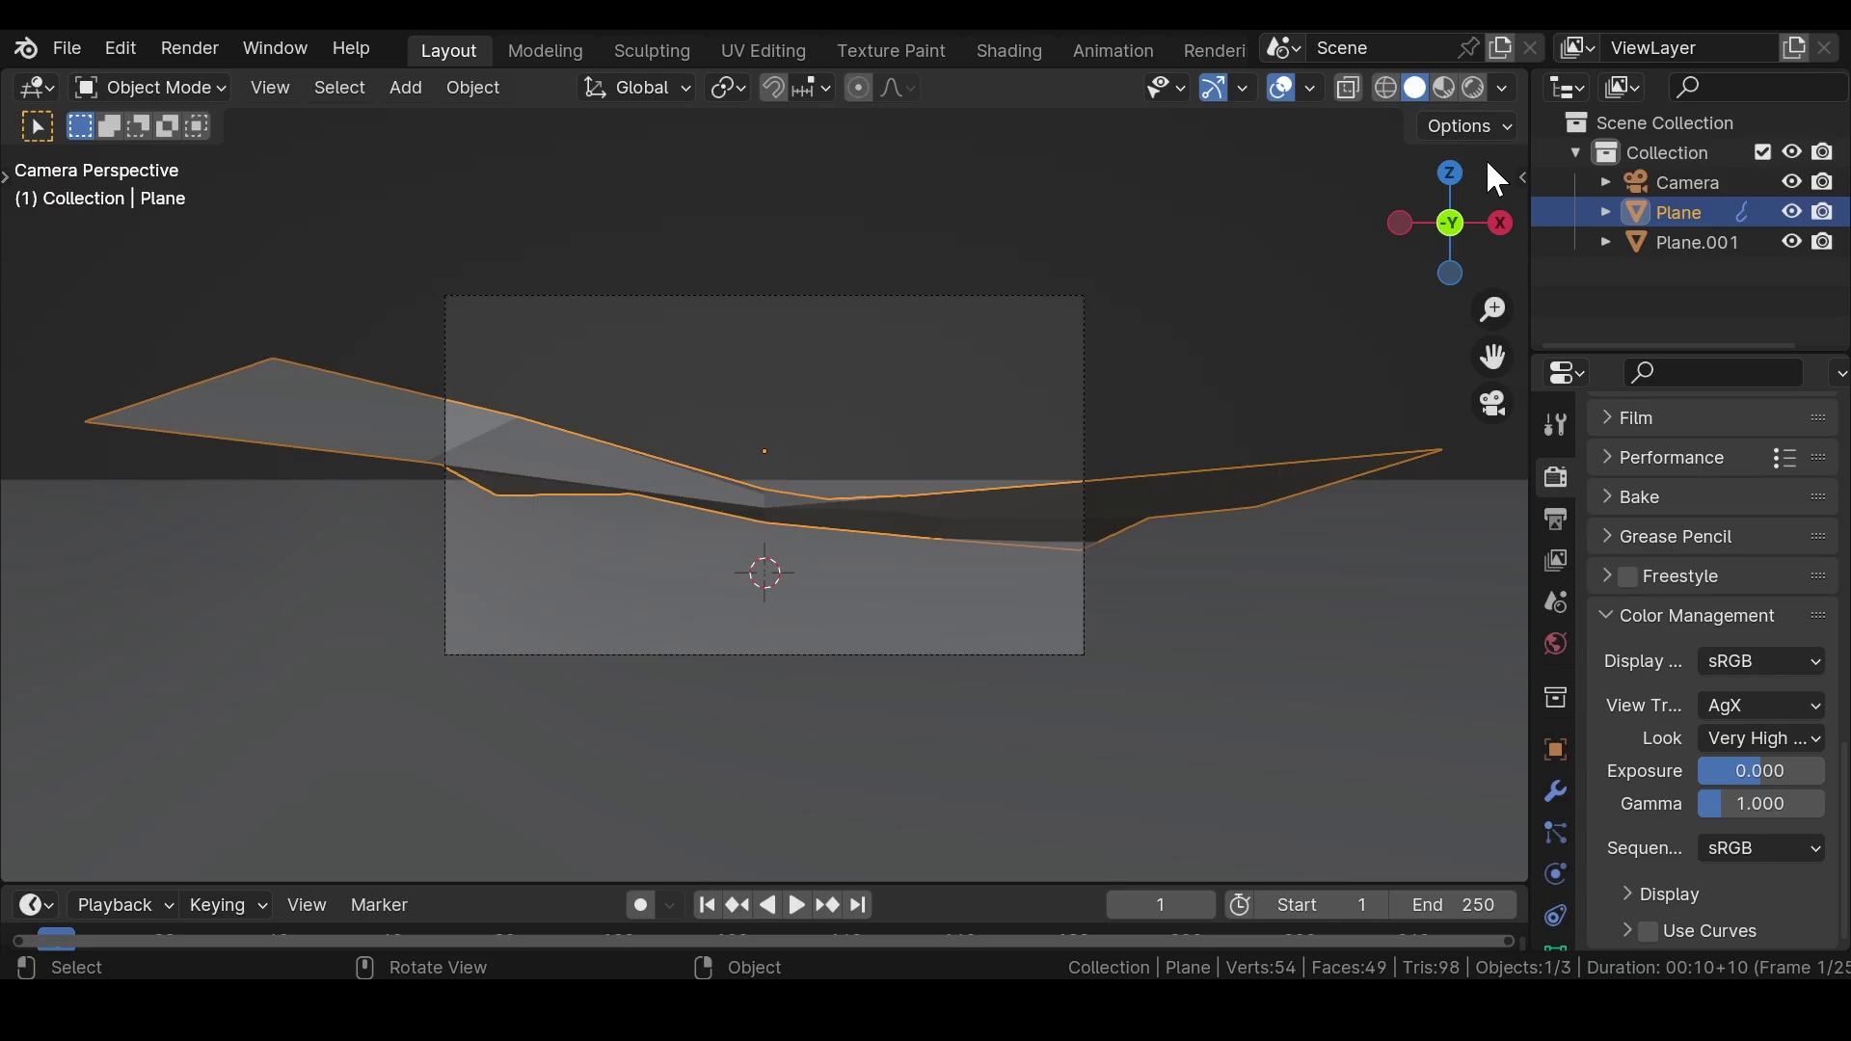
- Hide overlays and gizmos, then split the viewport and make the right area a Shader Editor
left_click(1280, 88)
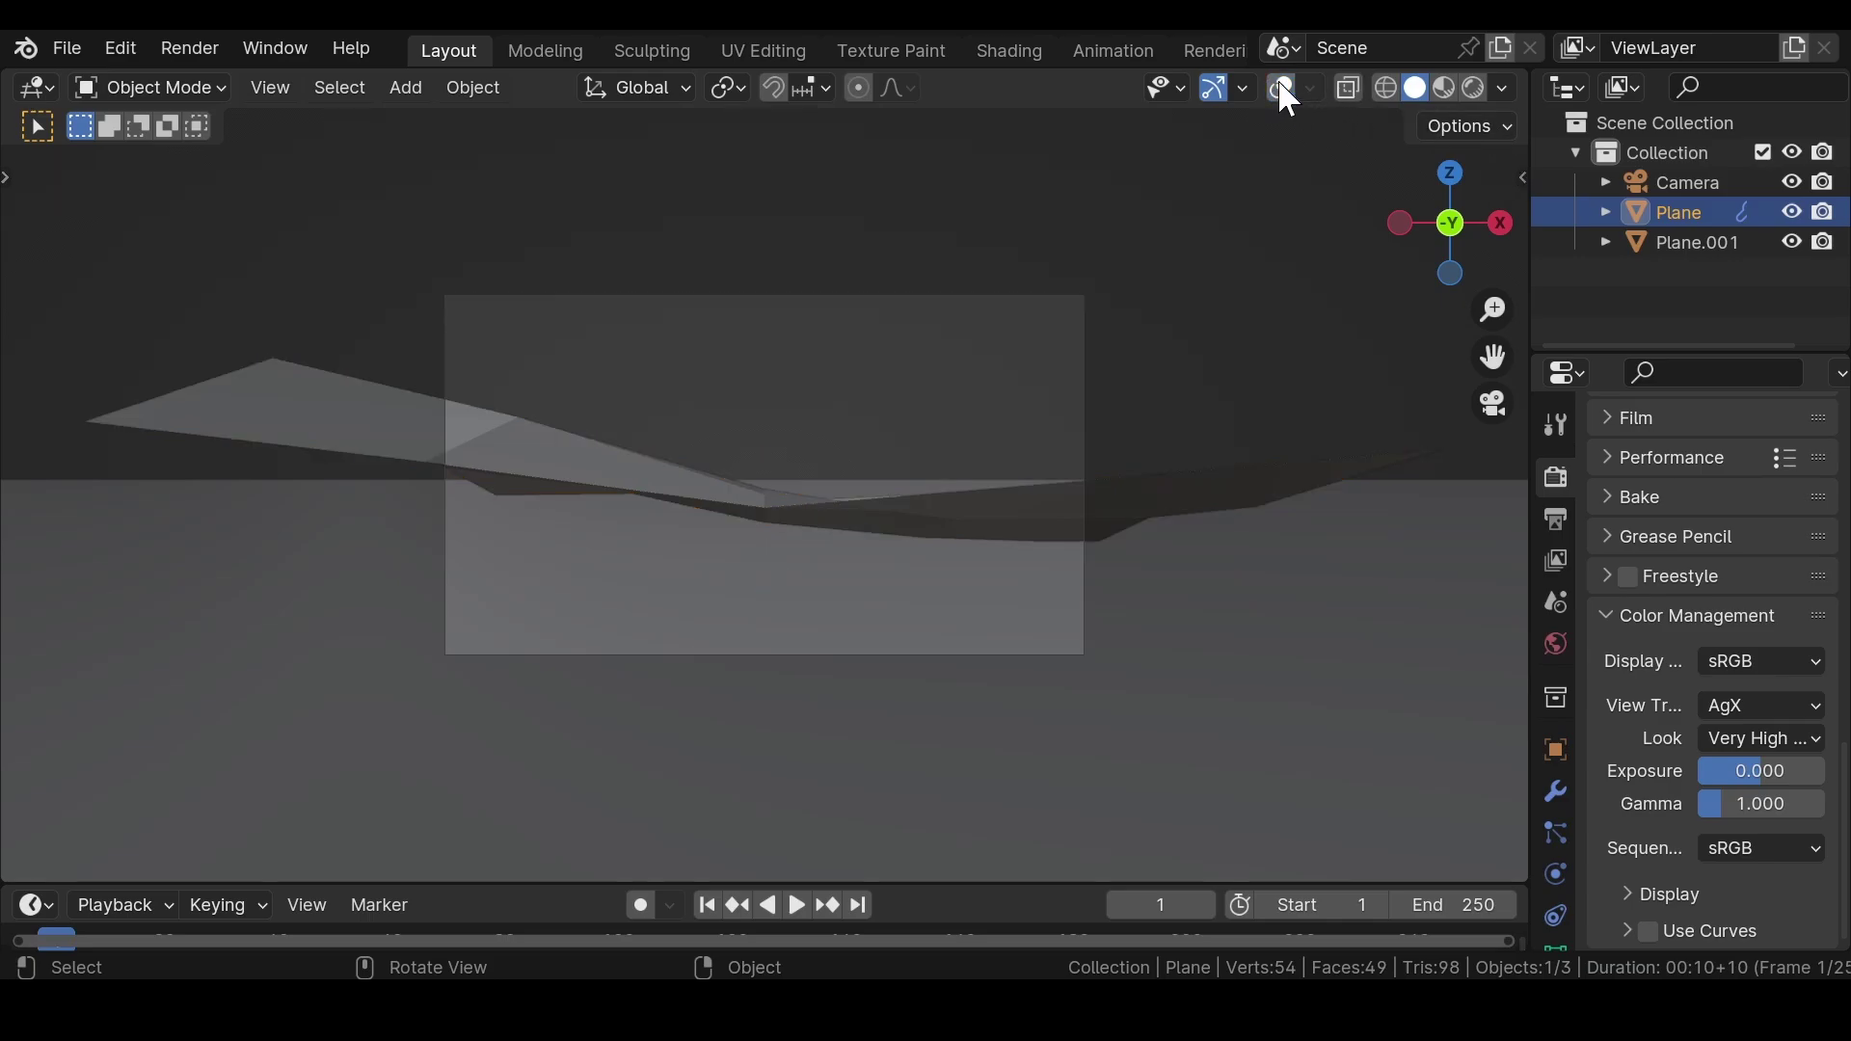
left_click(1213, 89)
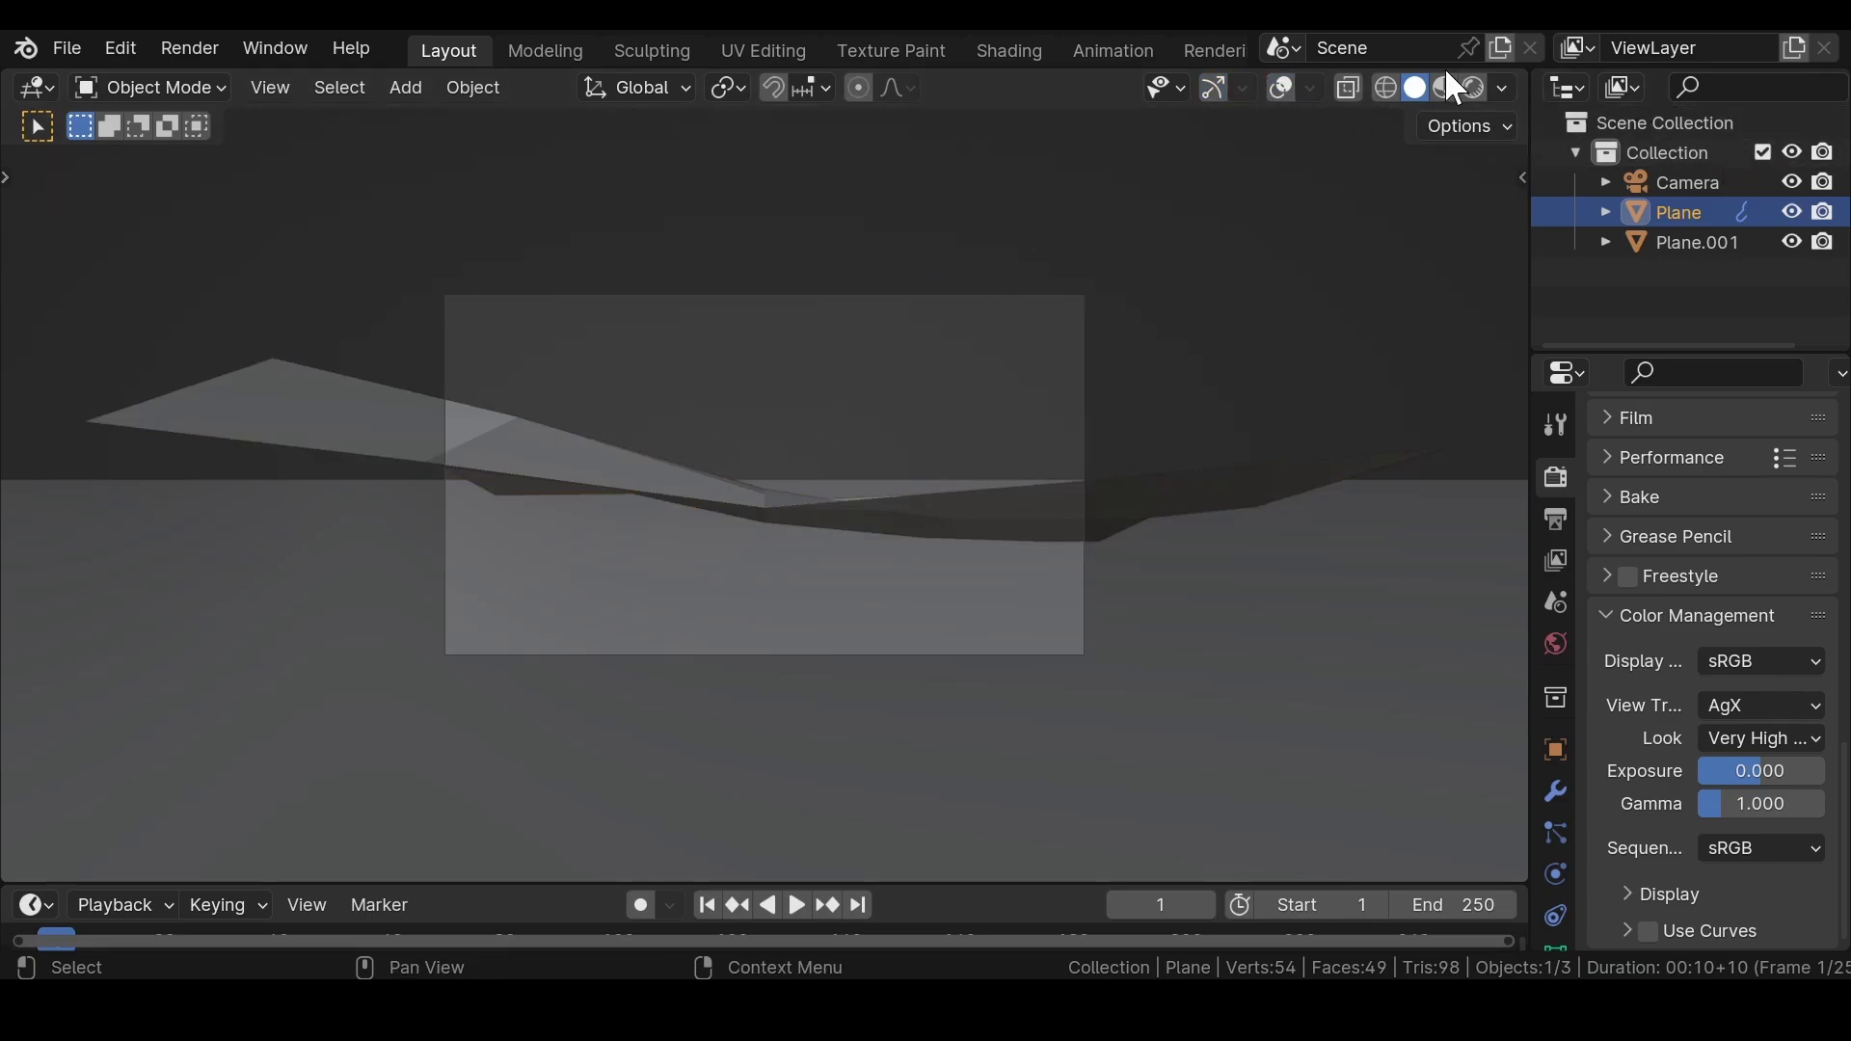
left_click_drag(1515, 77, 390, 87)
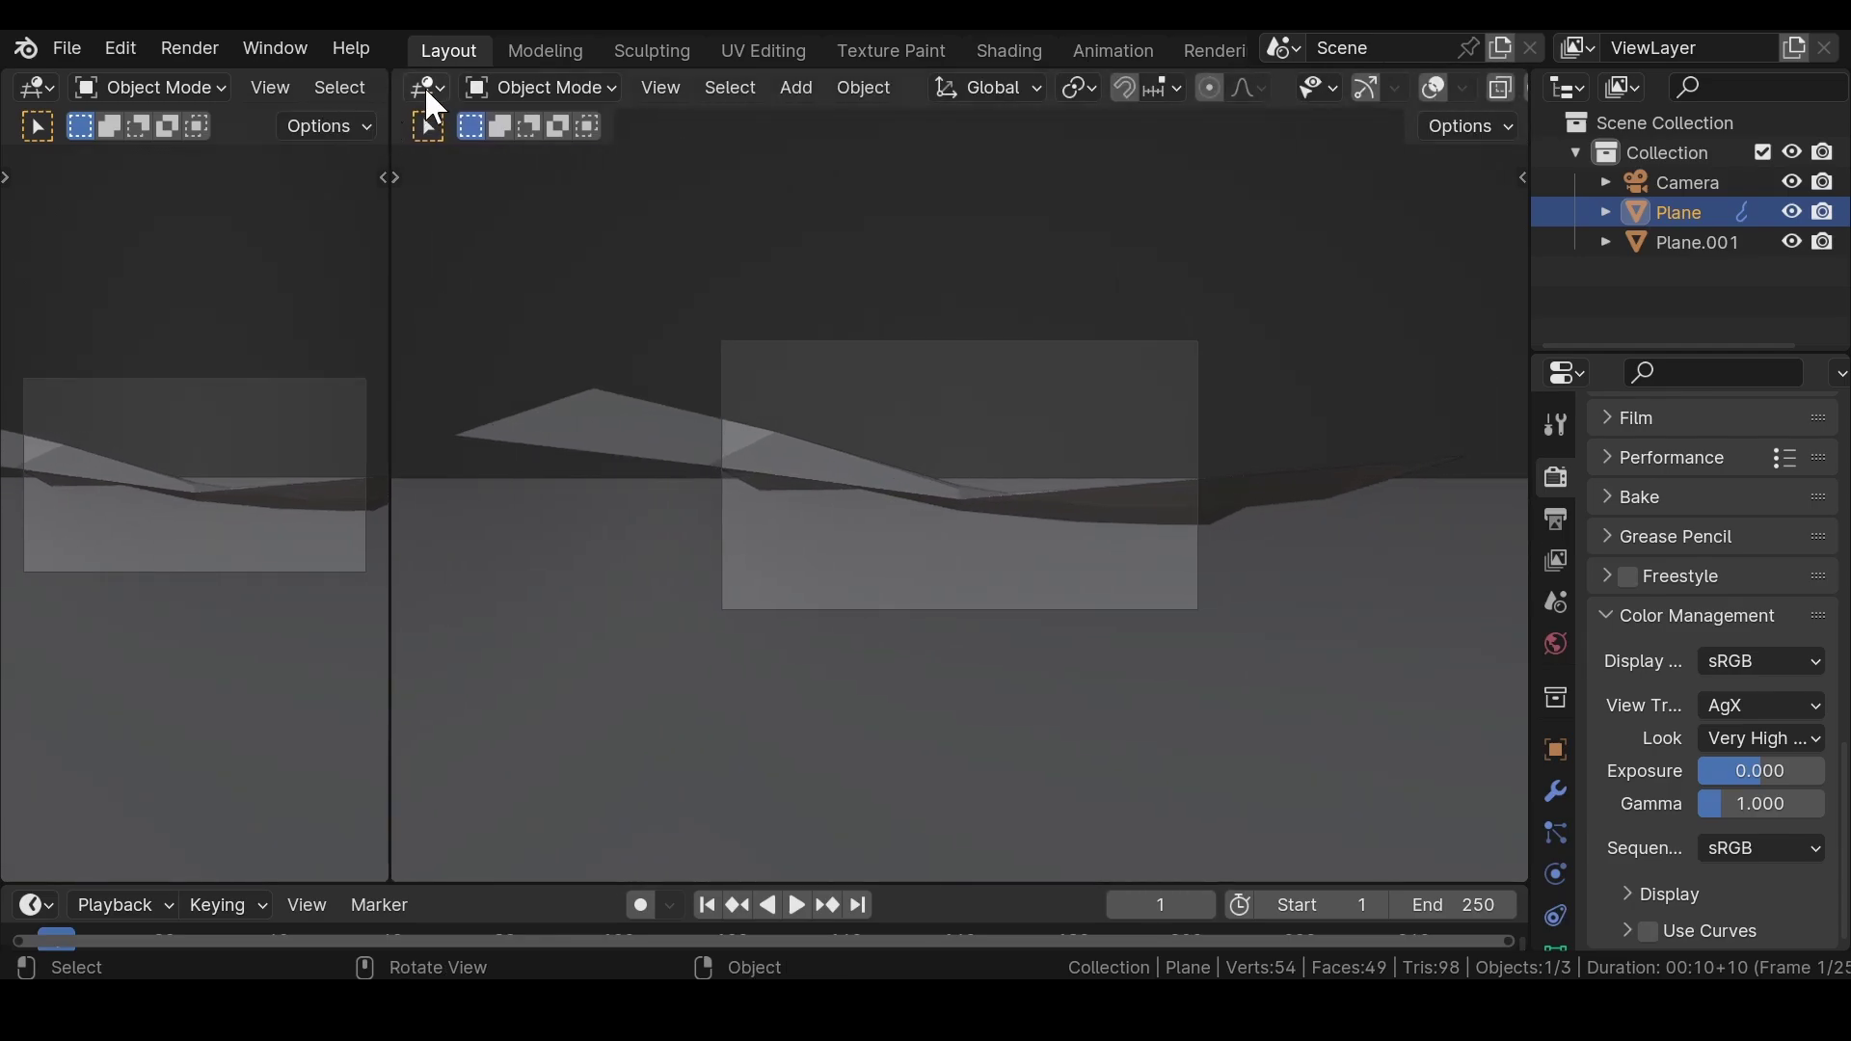
left_click(424, 85)
left_click(530, 363)
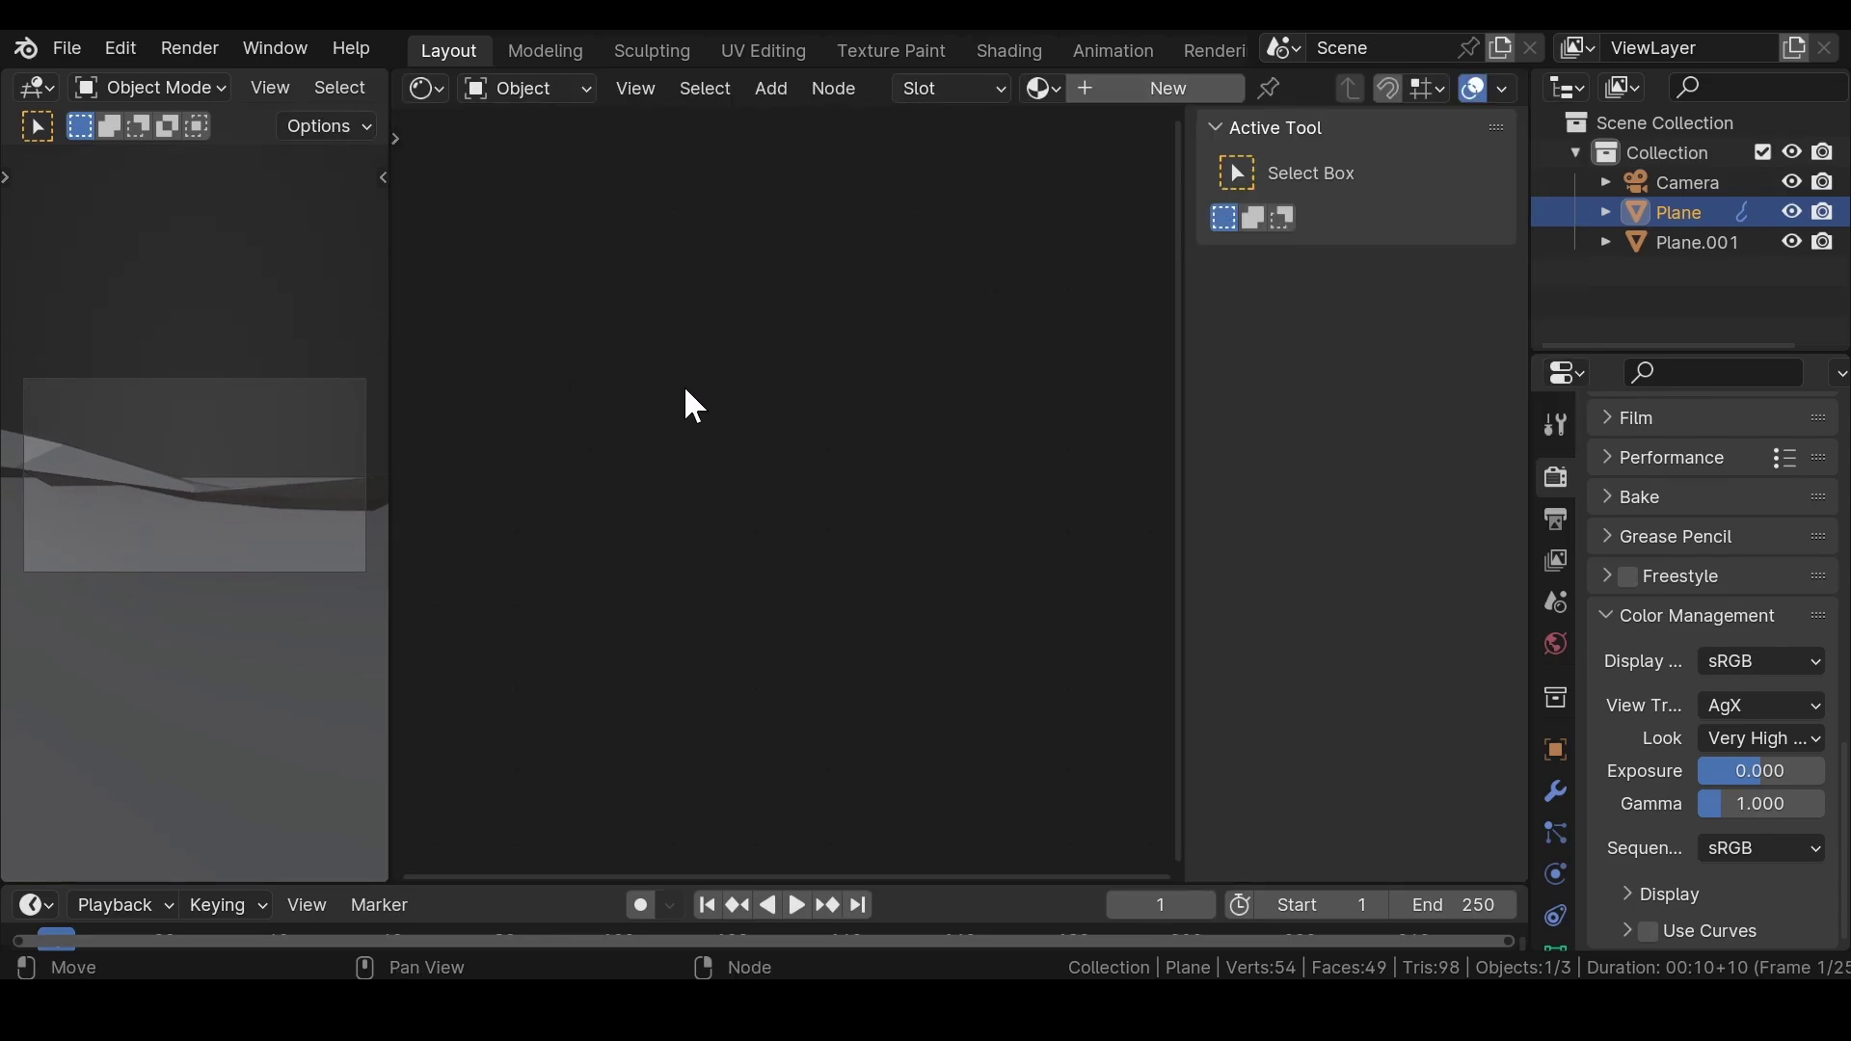
- Switch the shader editor to the World type to show its Background node tree
key("n")
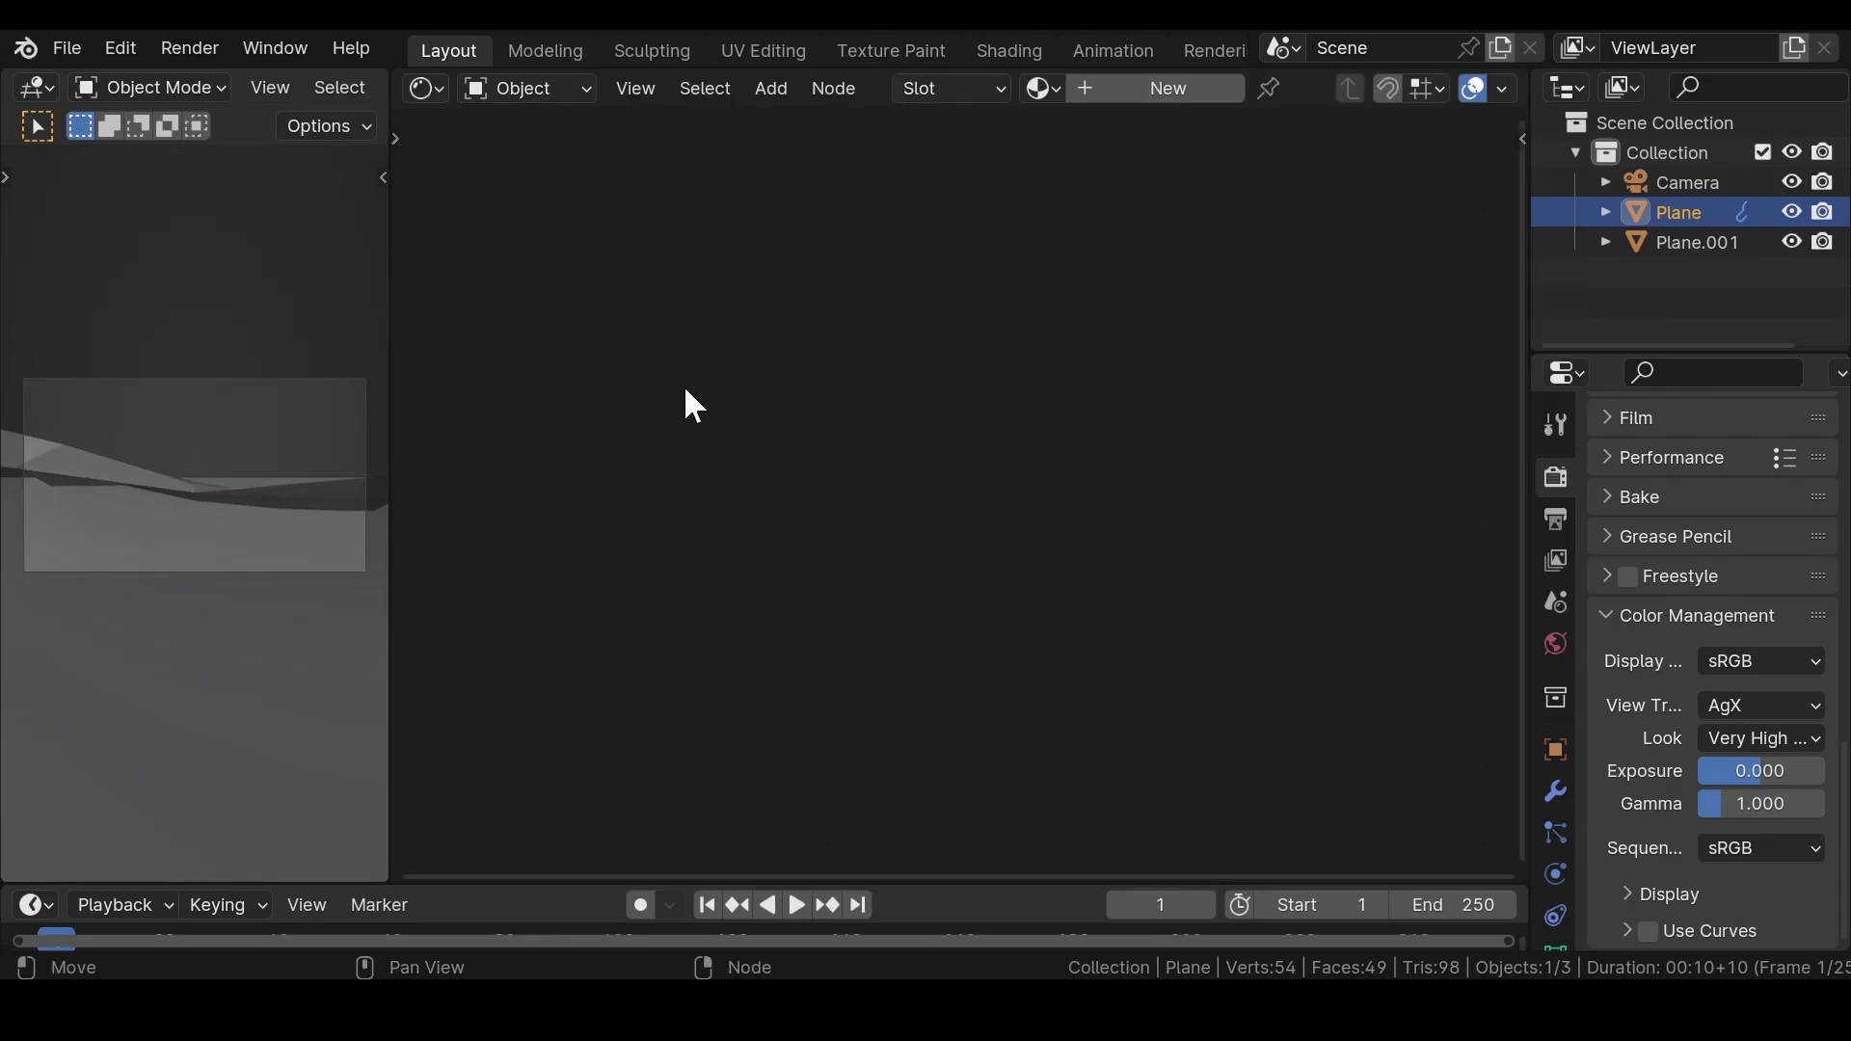
left_click(531, 86)
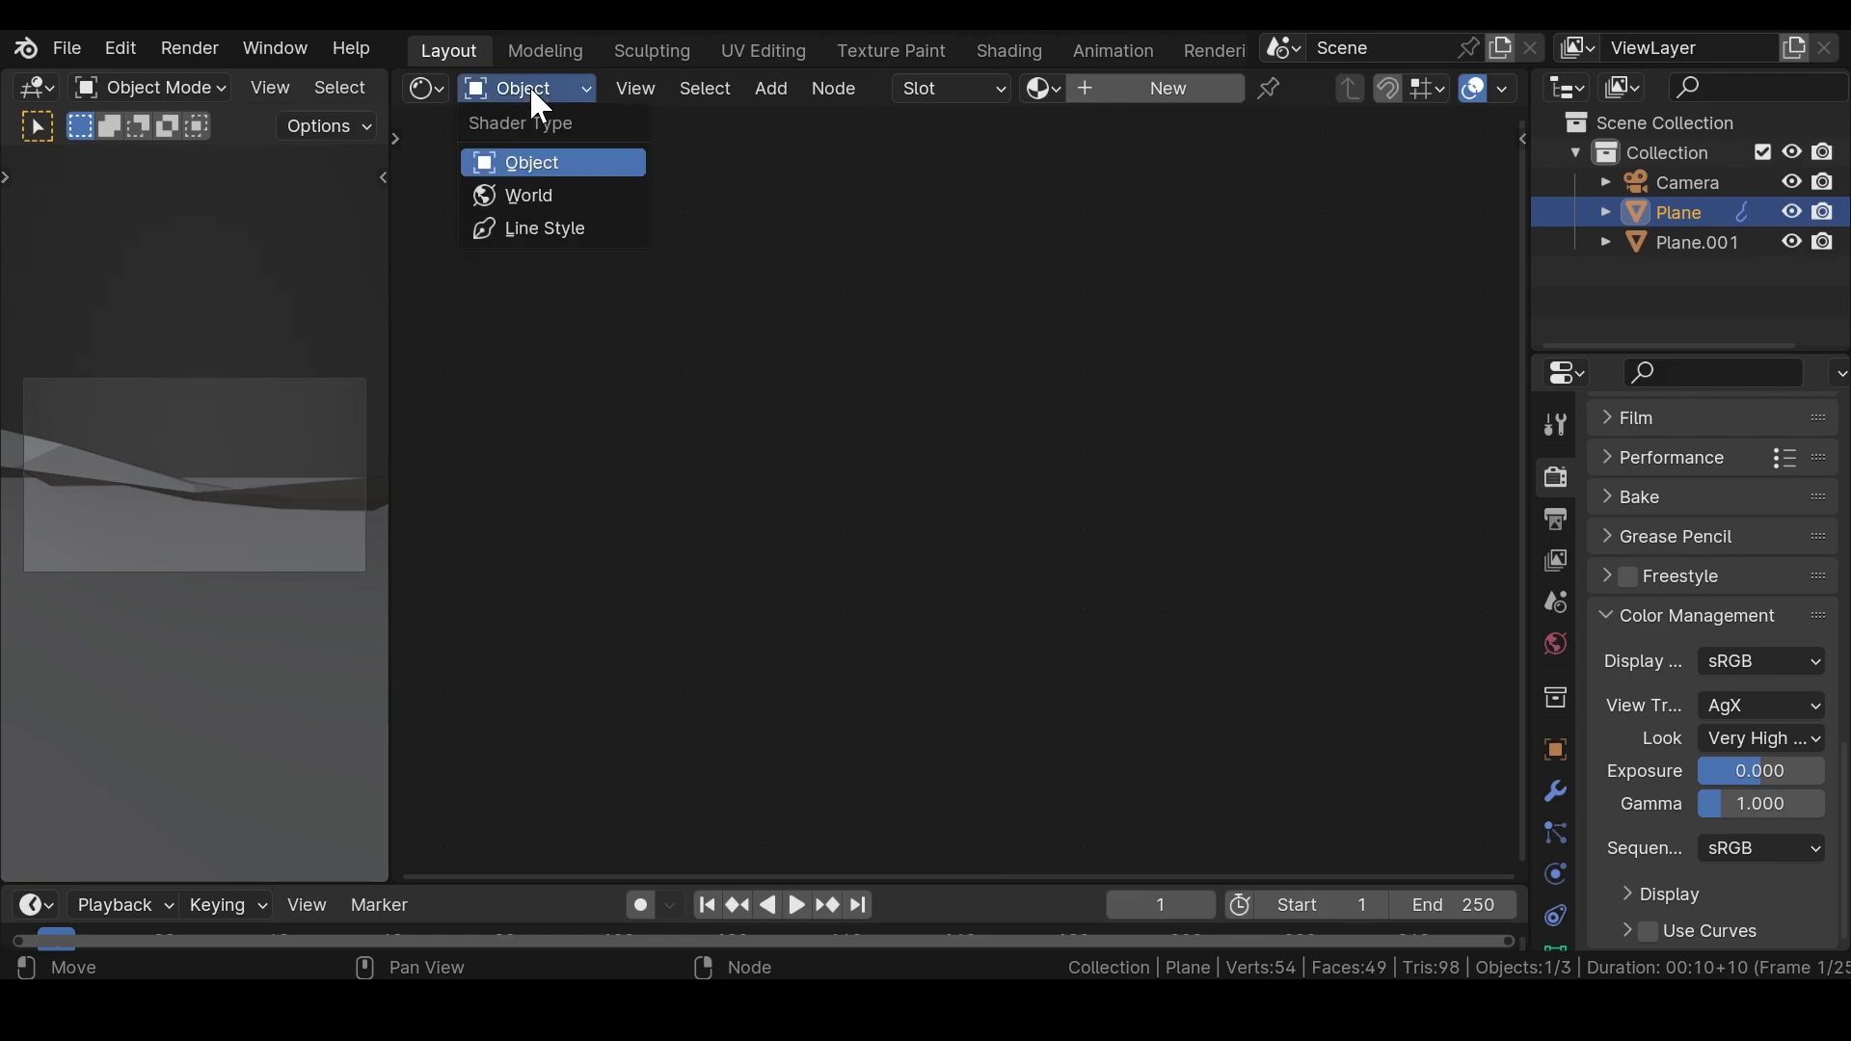
left_click(528, 196)
scroll(954, 376, "up", 3)
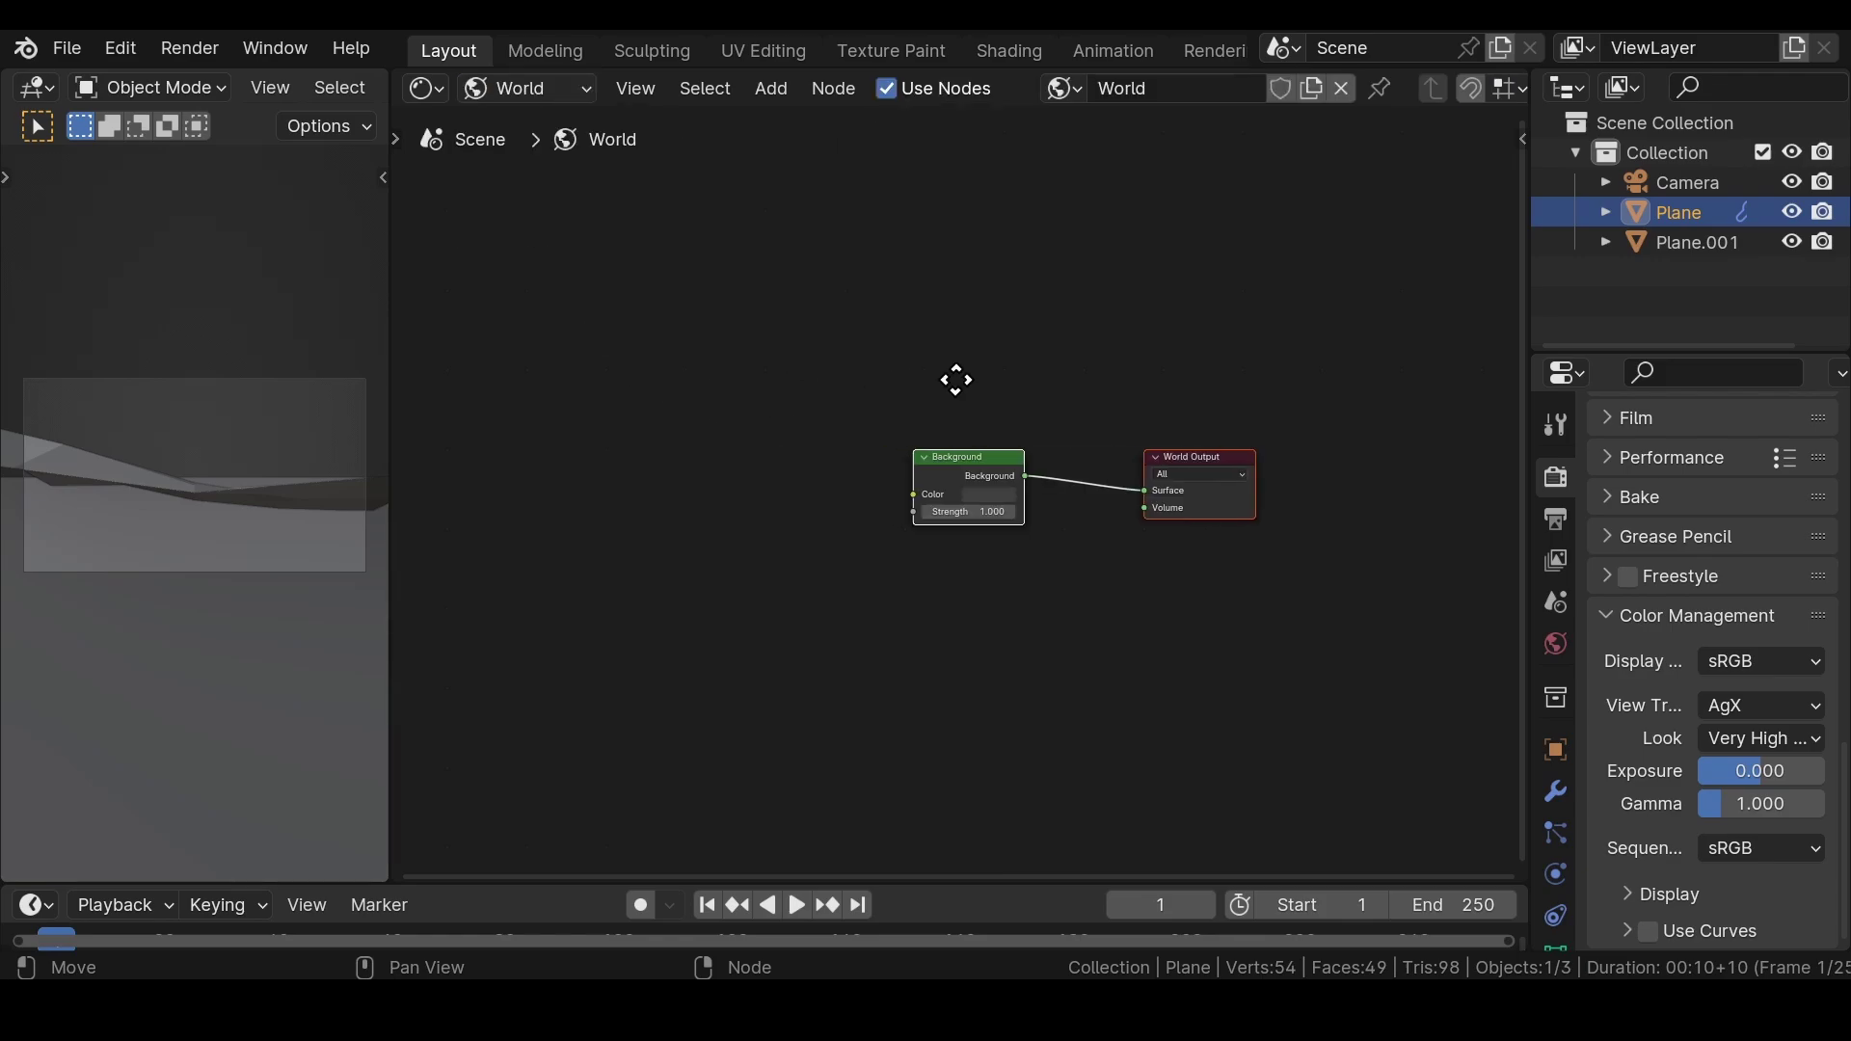
scroll(938, 404, "left", 3, "ctrl")
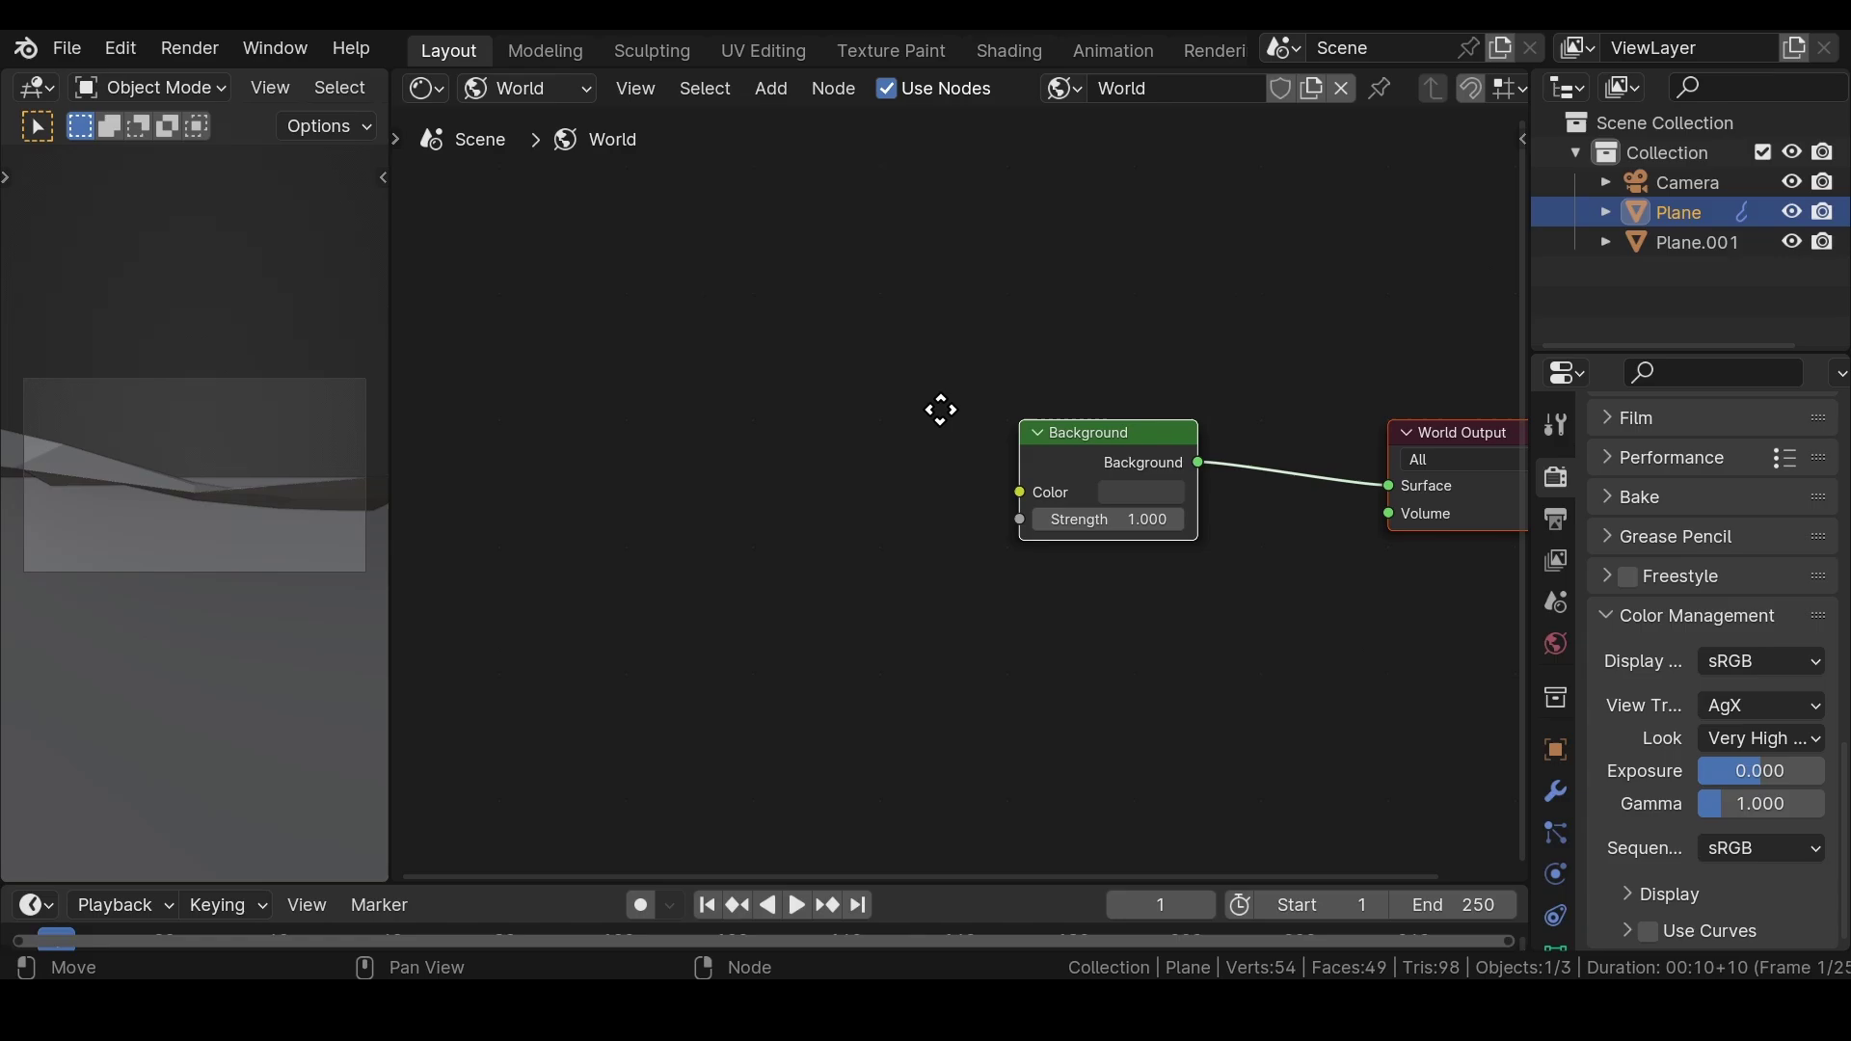
- Add a Mix Color node and link its Result to the Background Color
key("shift+a")
left_click(708, 372)
type("mi")
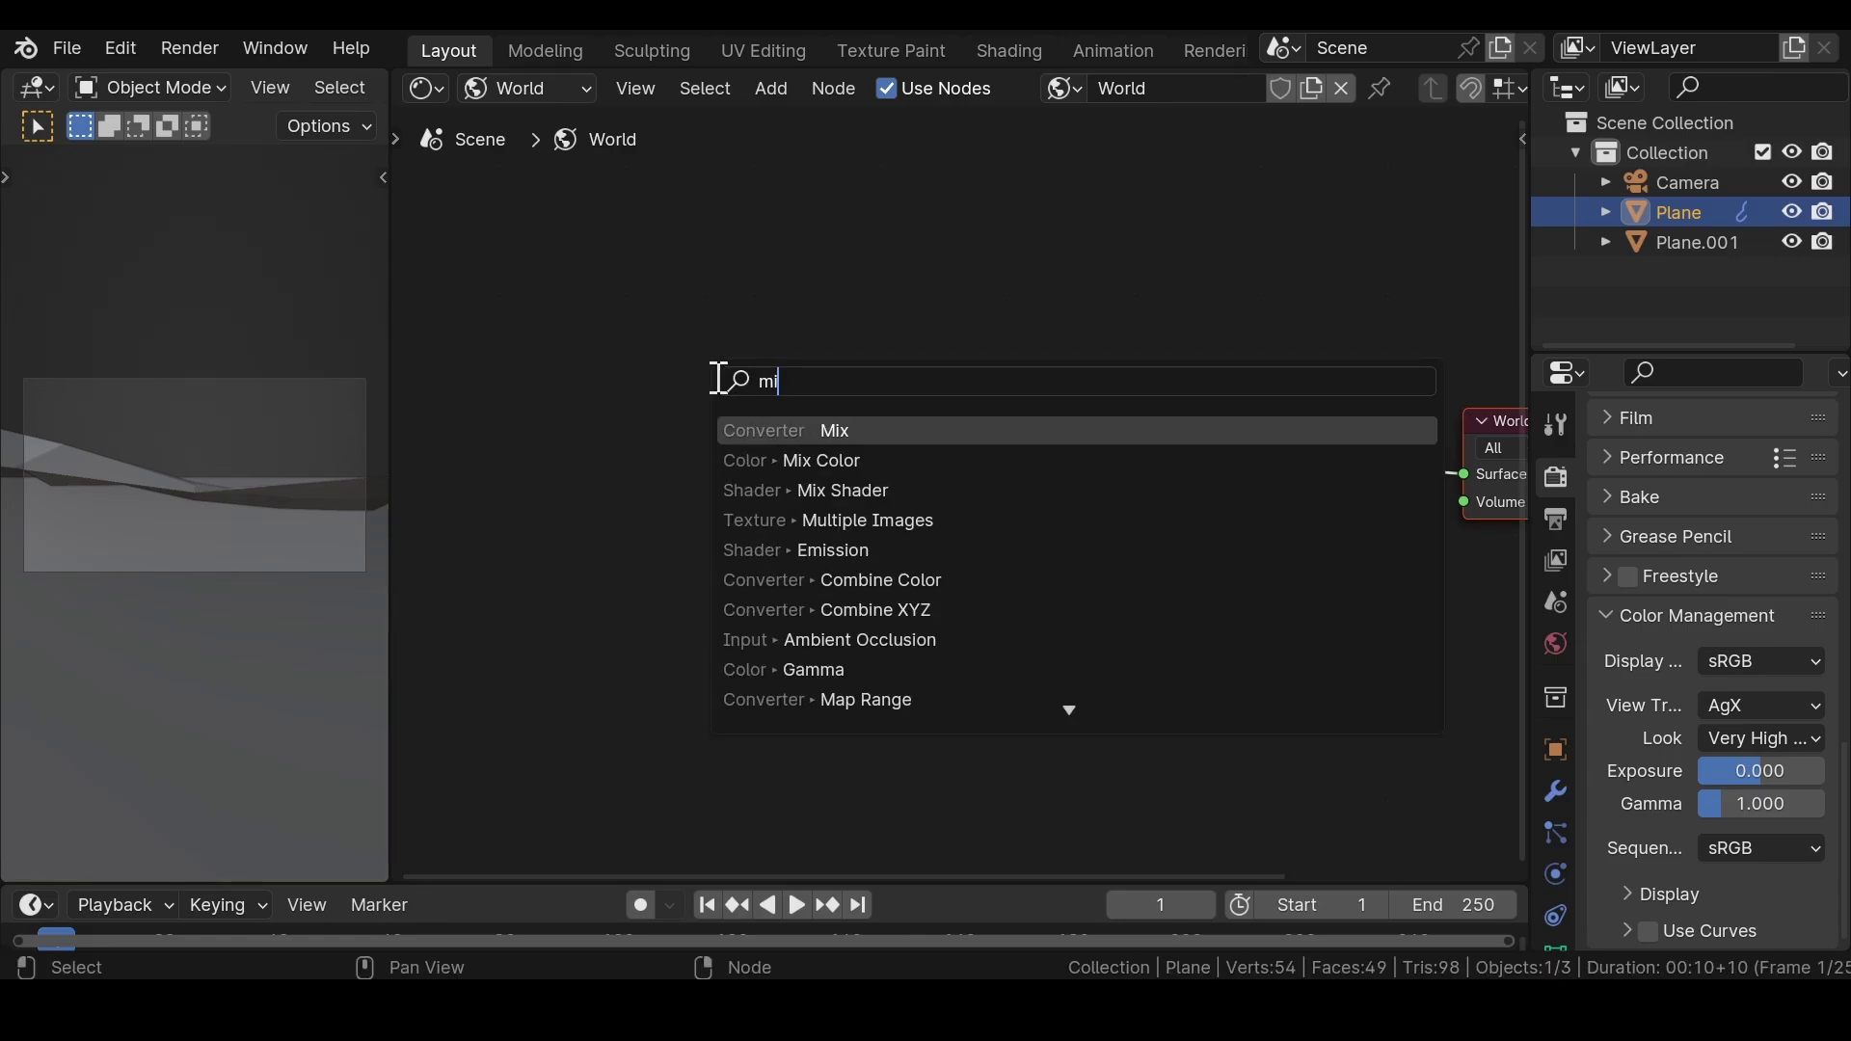
left_click(764, 460)
left_click(734, 403)
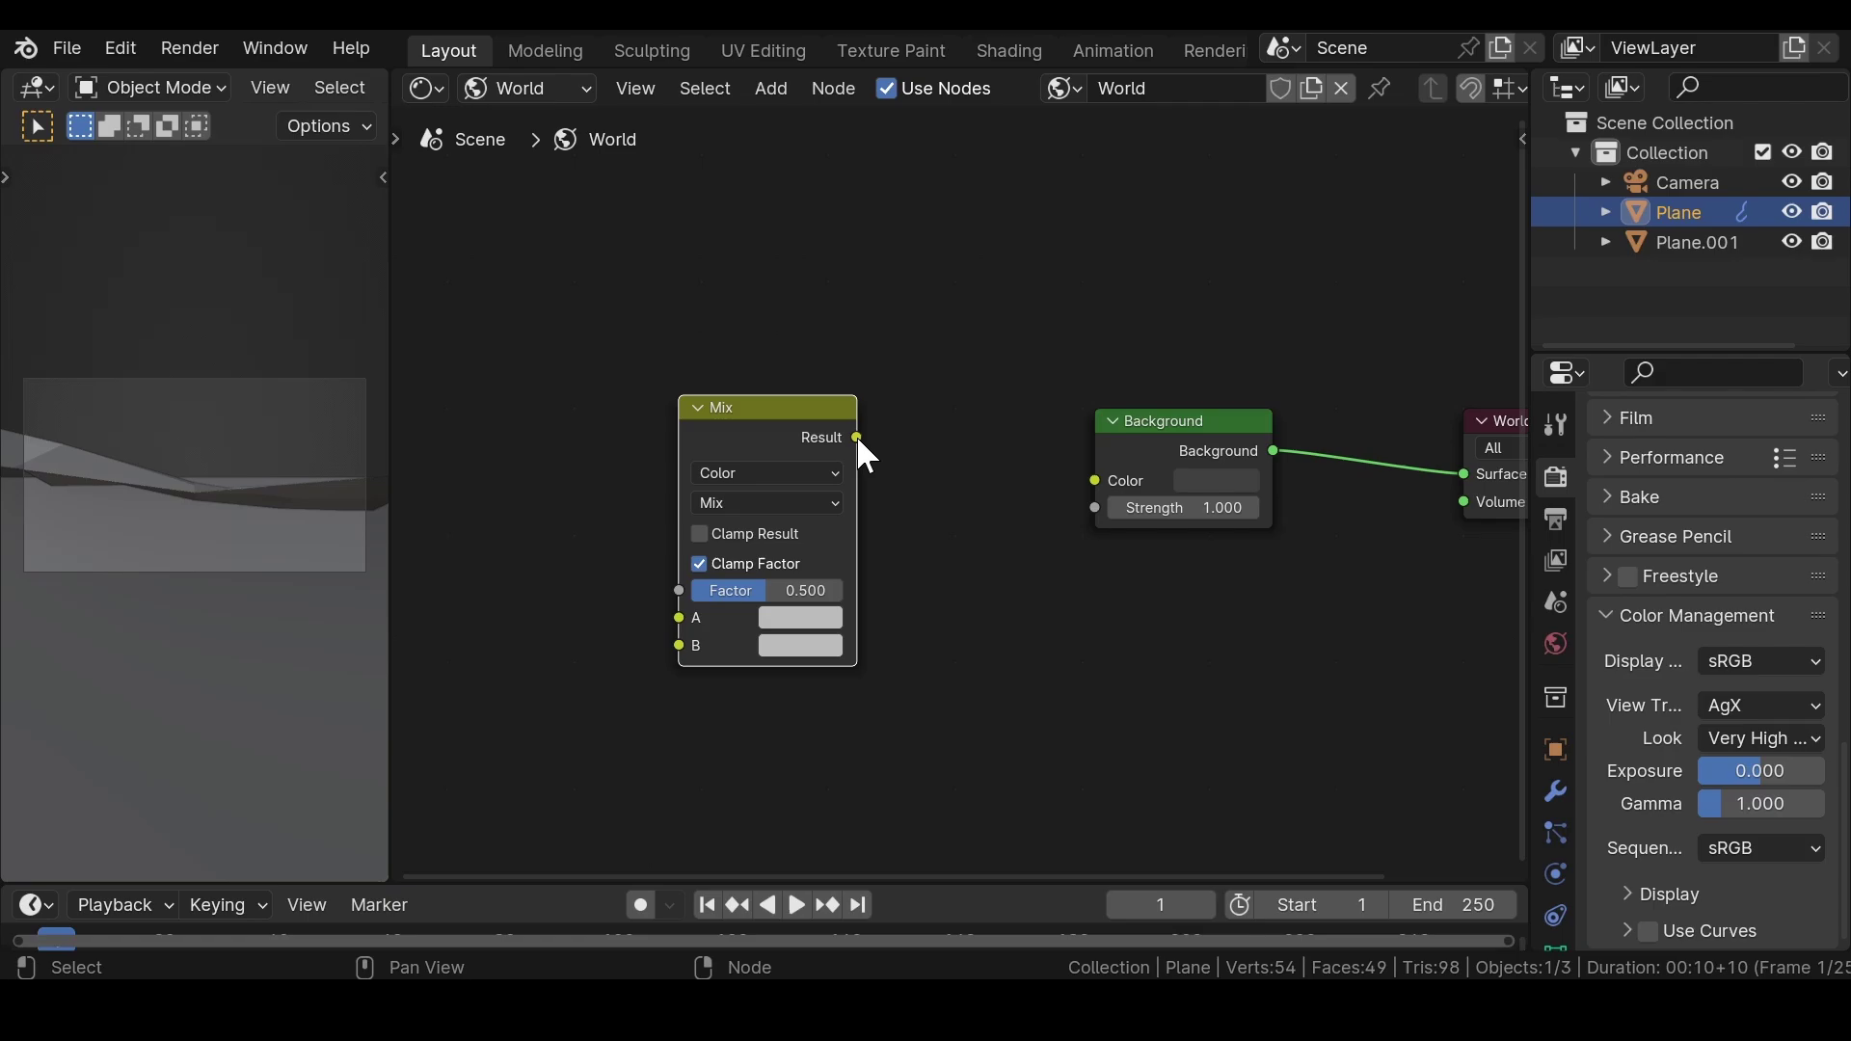
left_click_drag(857, 438, 1095, 481)
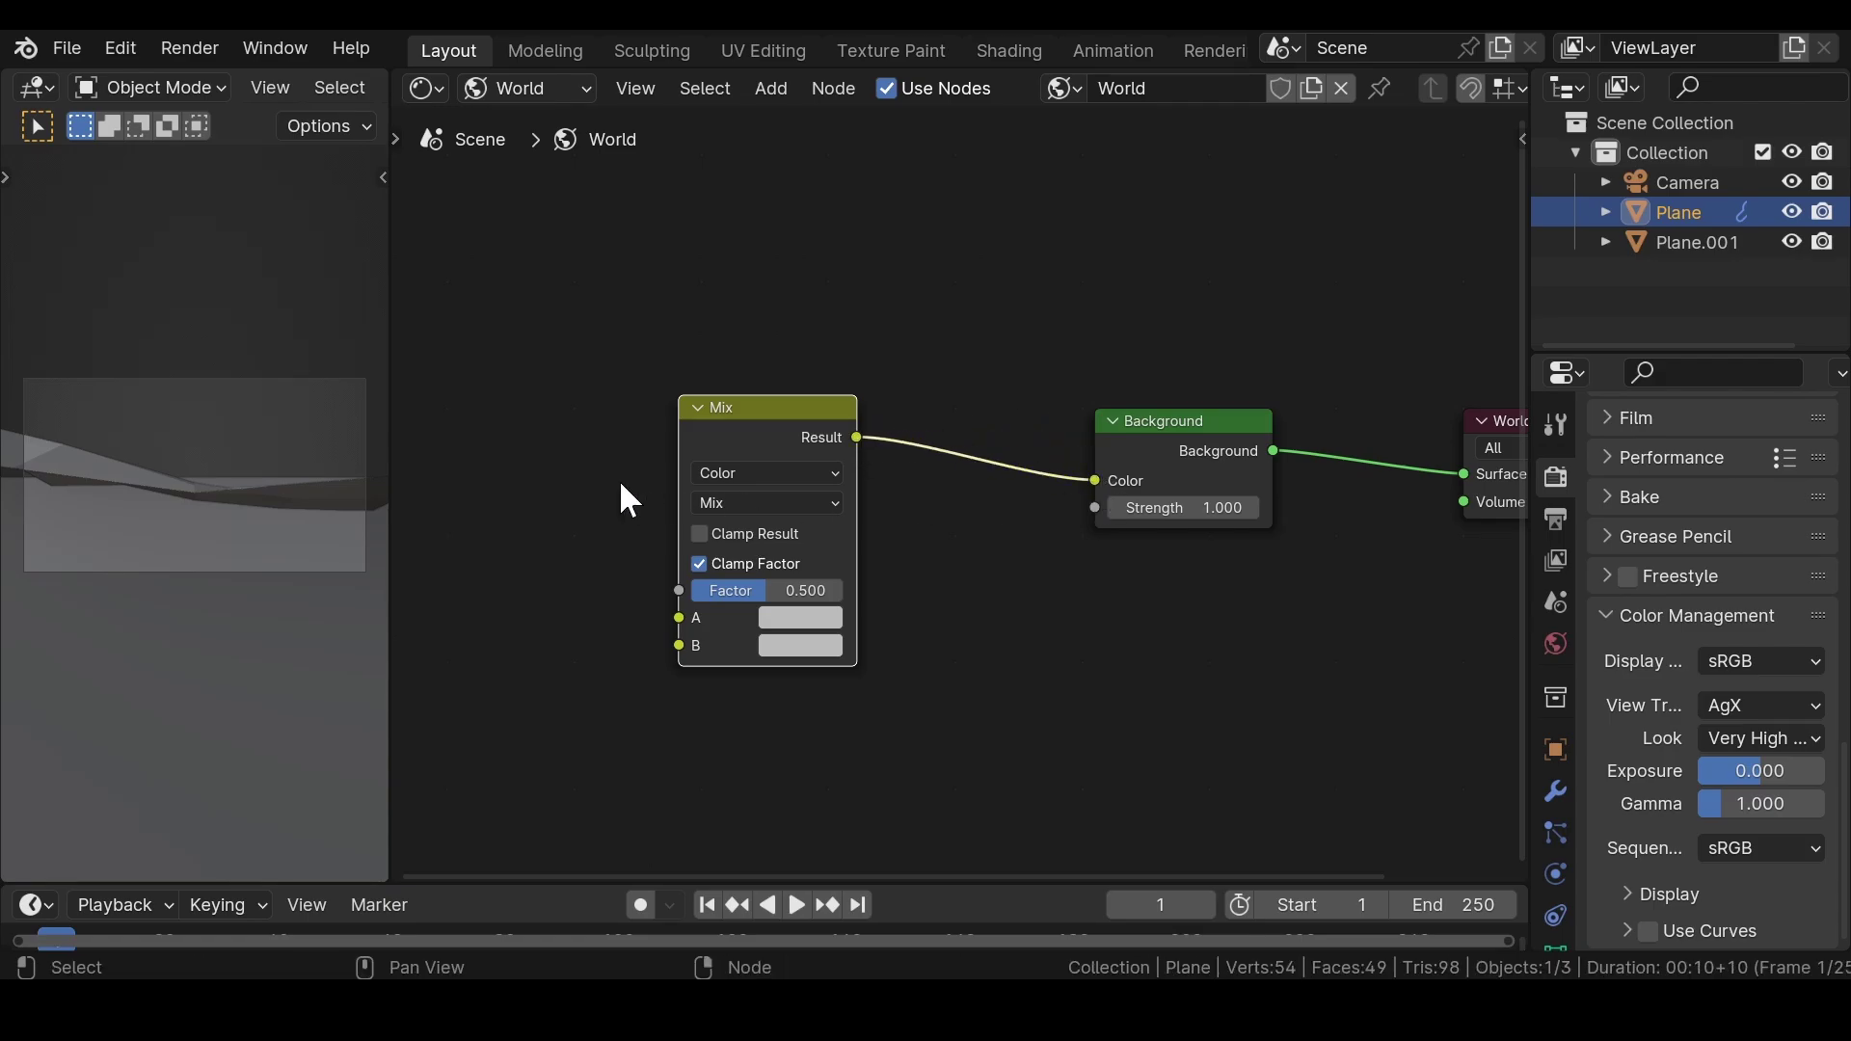
middle_click_drag(621, 484, 993, 424)
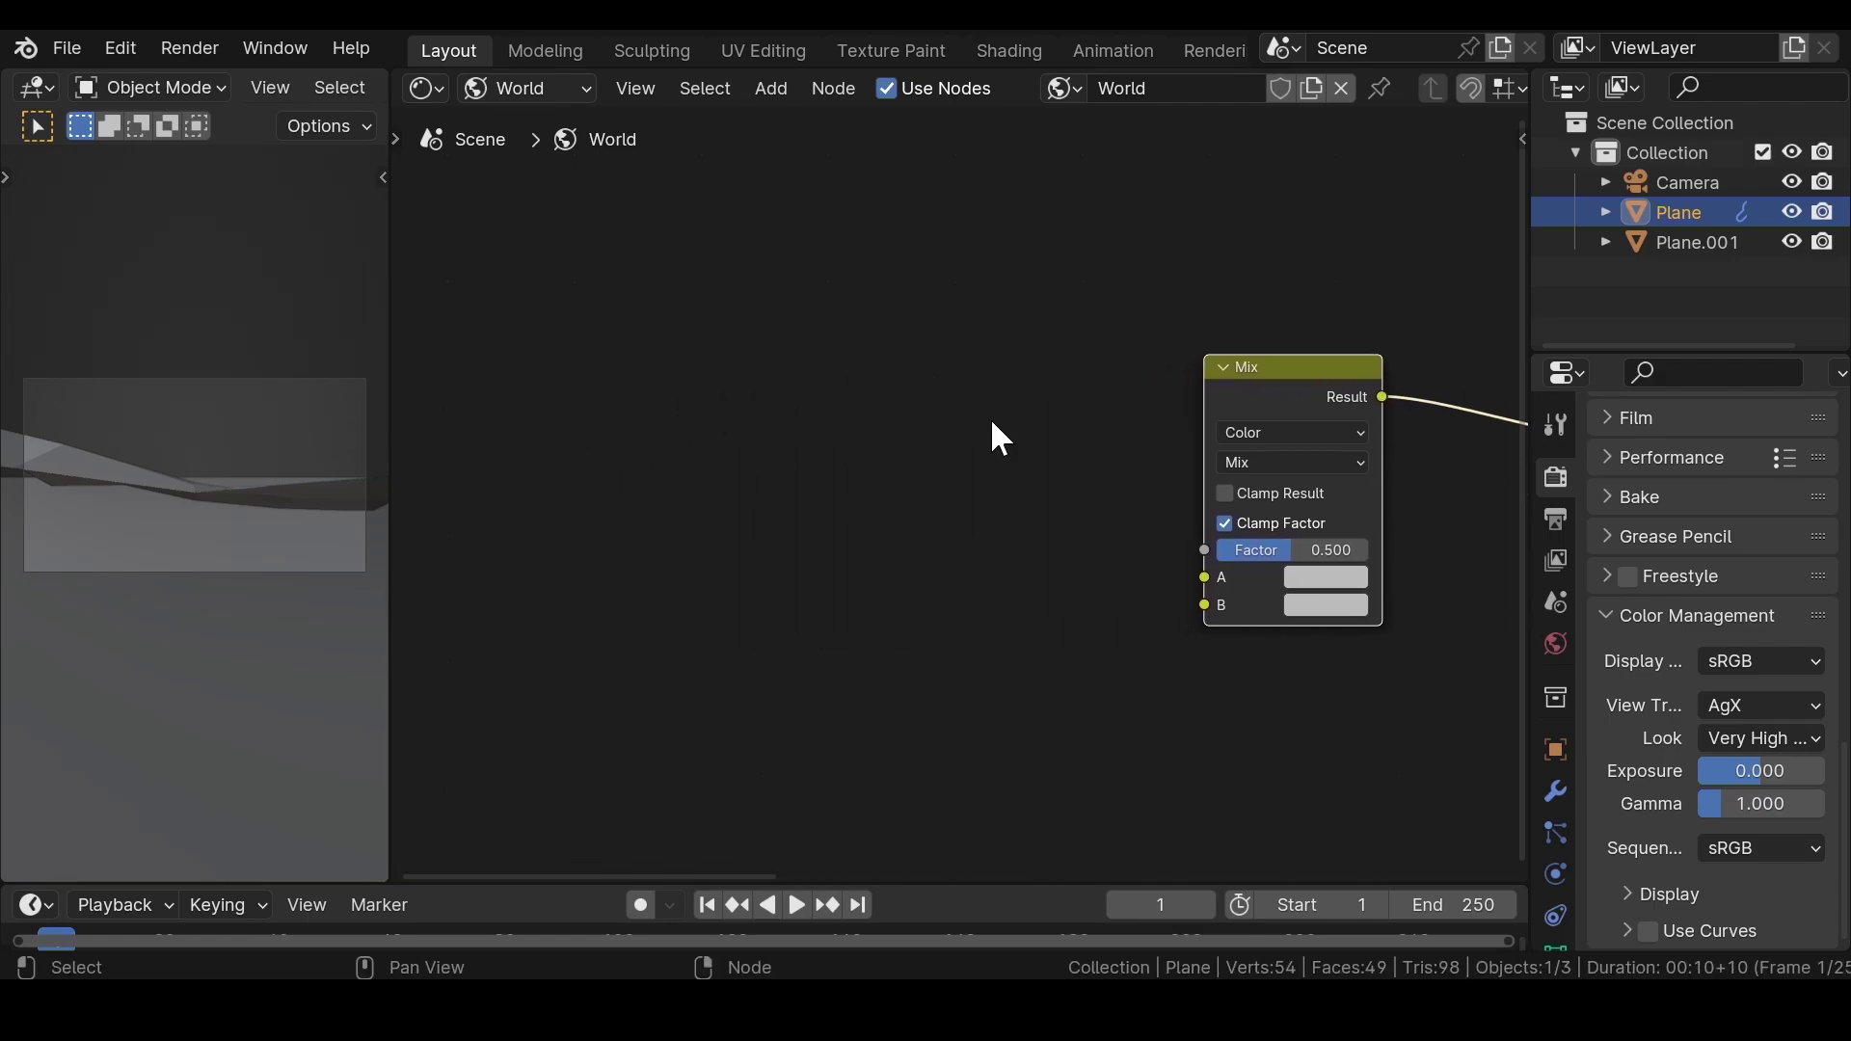
- Add a Sky Texture node and link its Color to the Mix node's A input
key("shift+a")
left_click(729, 384)
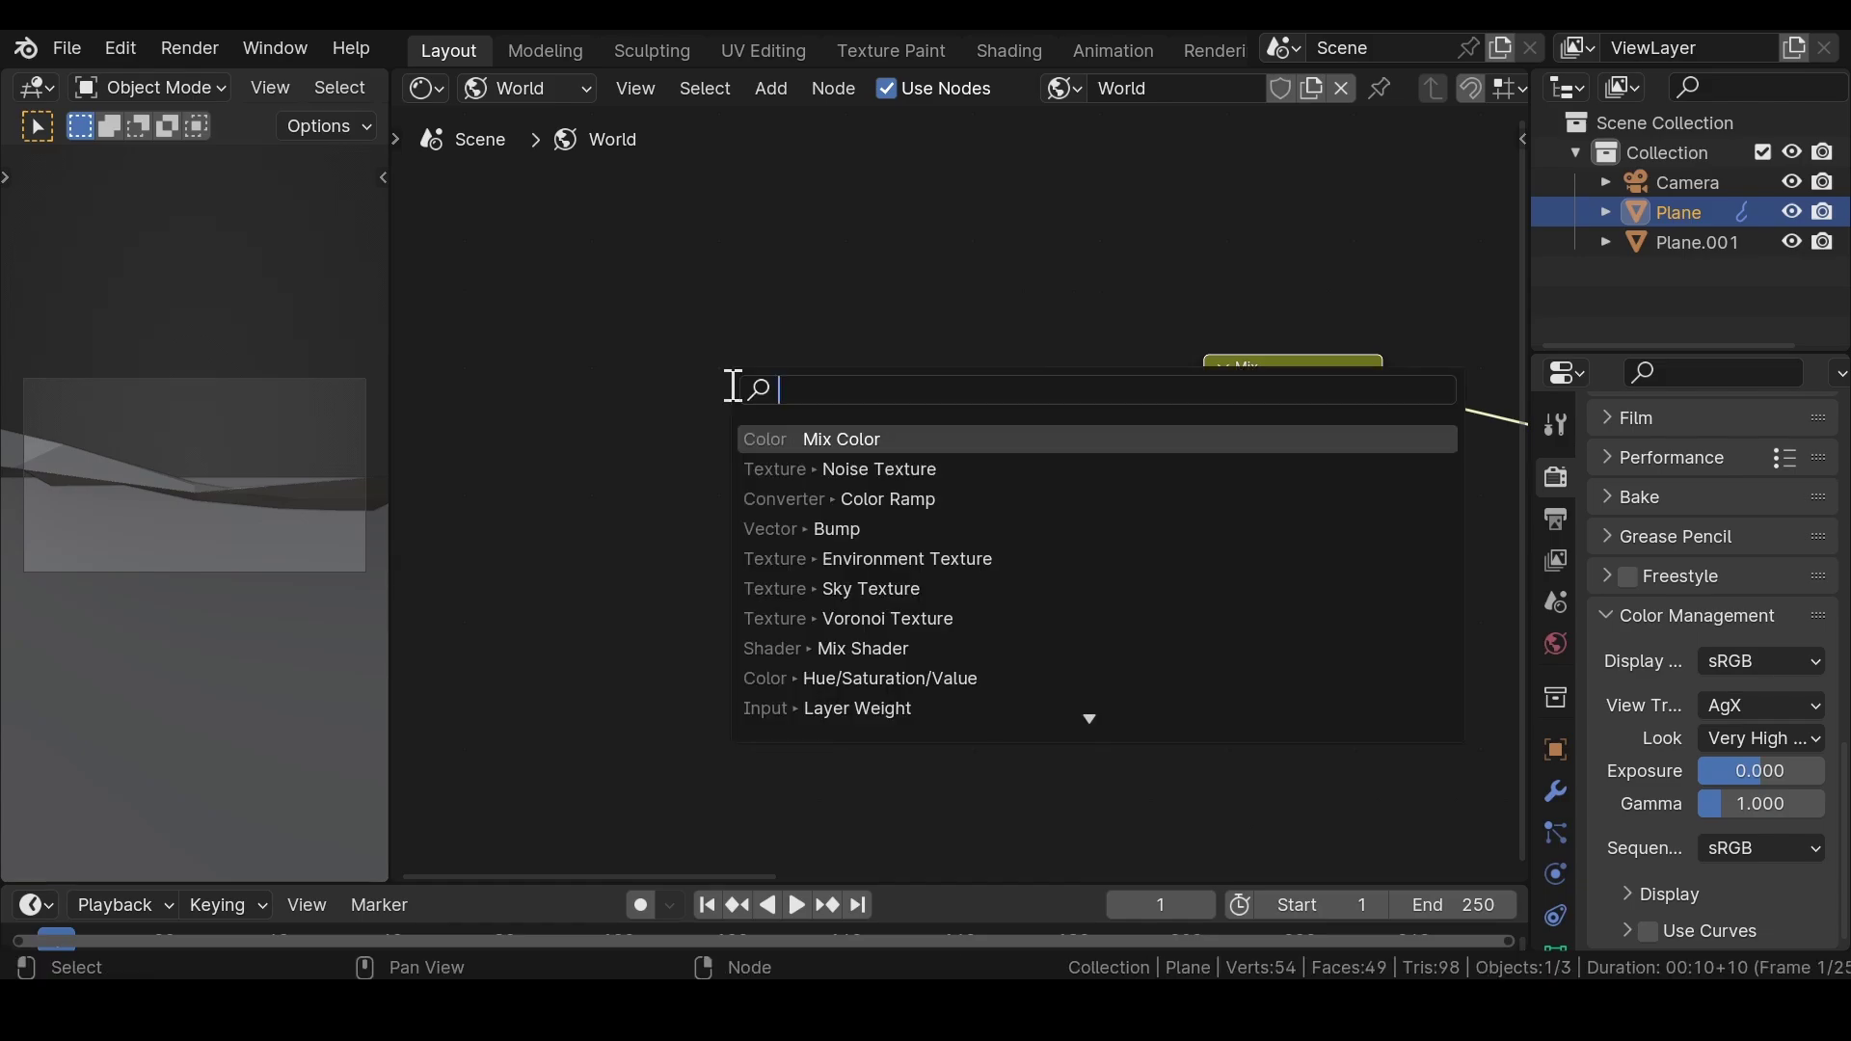
type("sky")
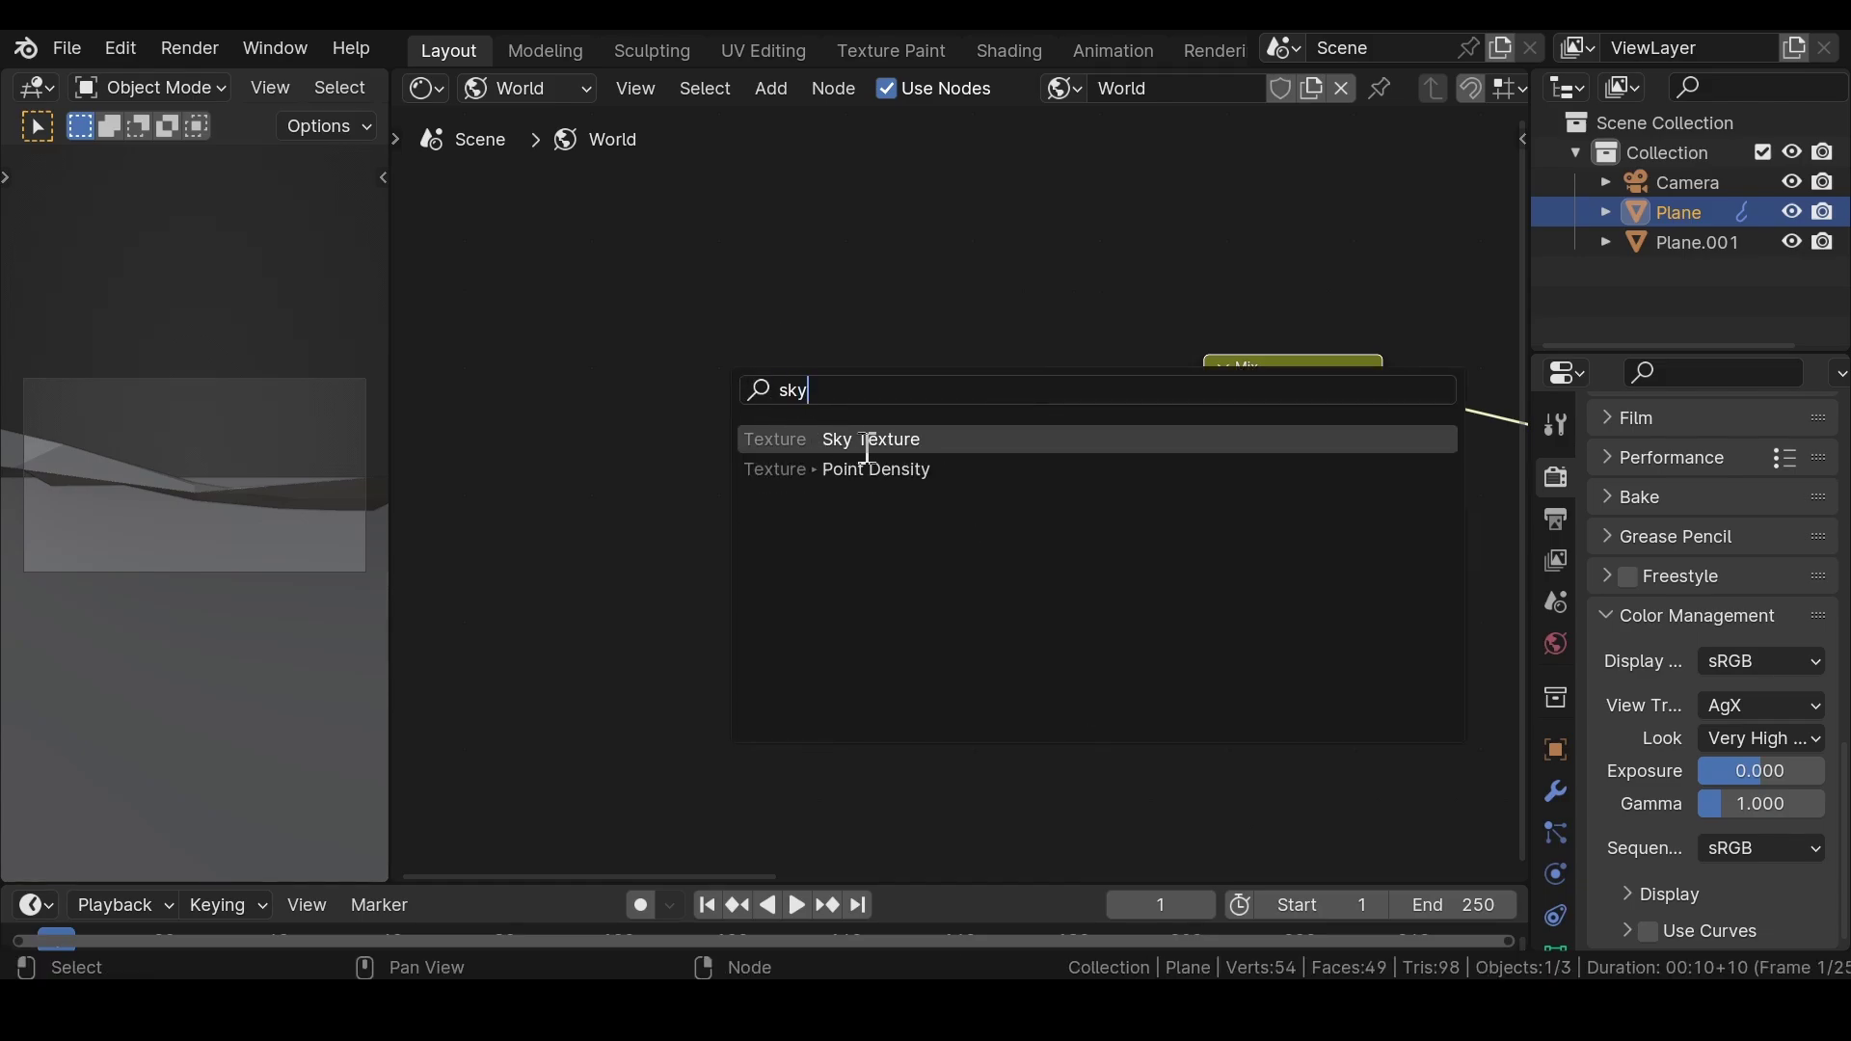
left_click(859, 436)
left_click(790, 311)
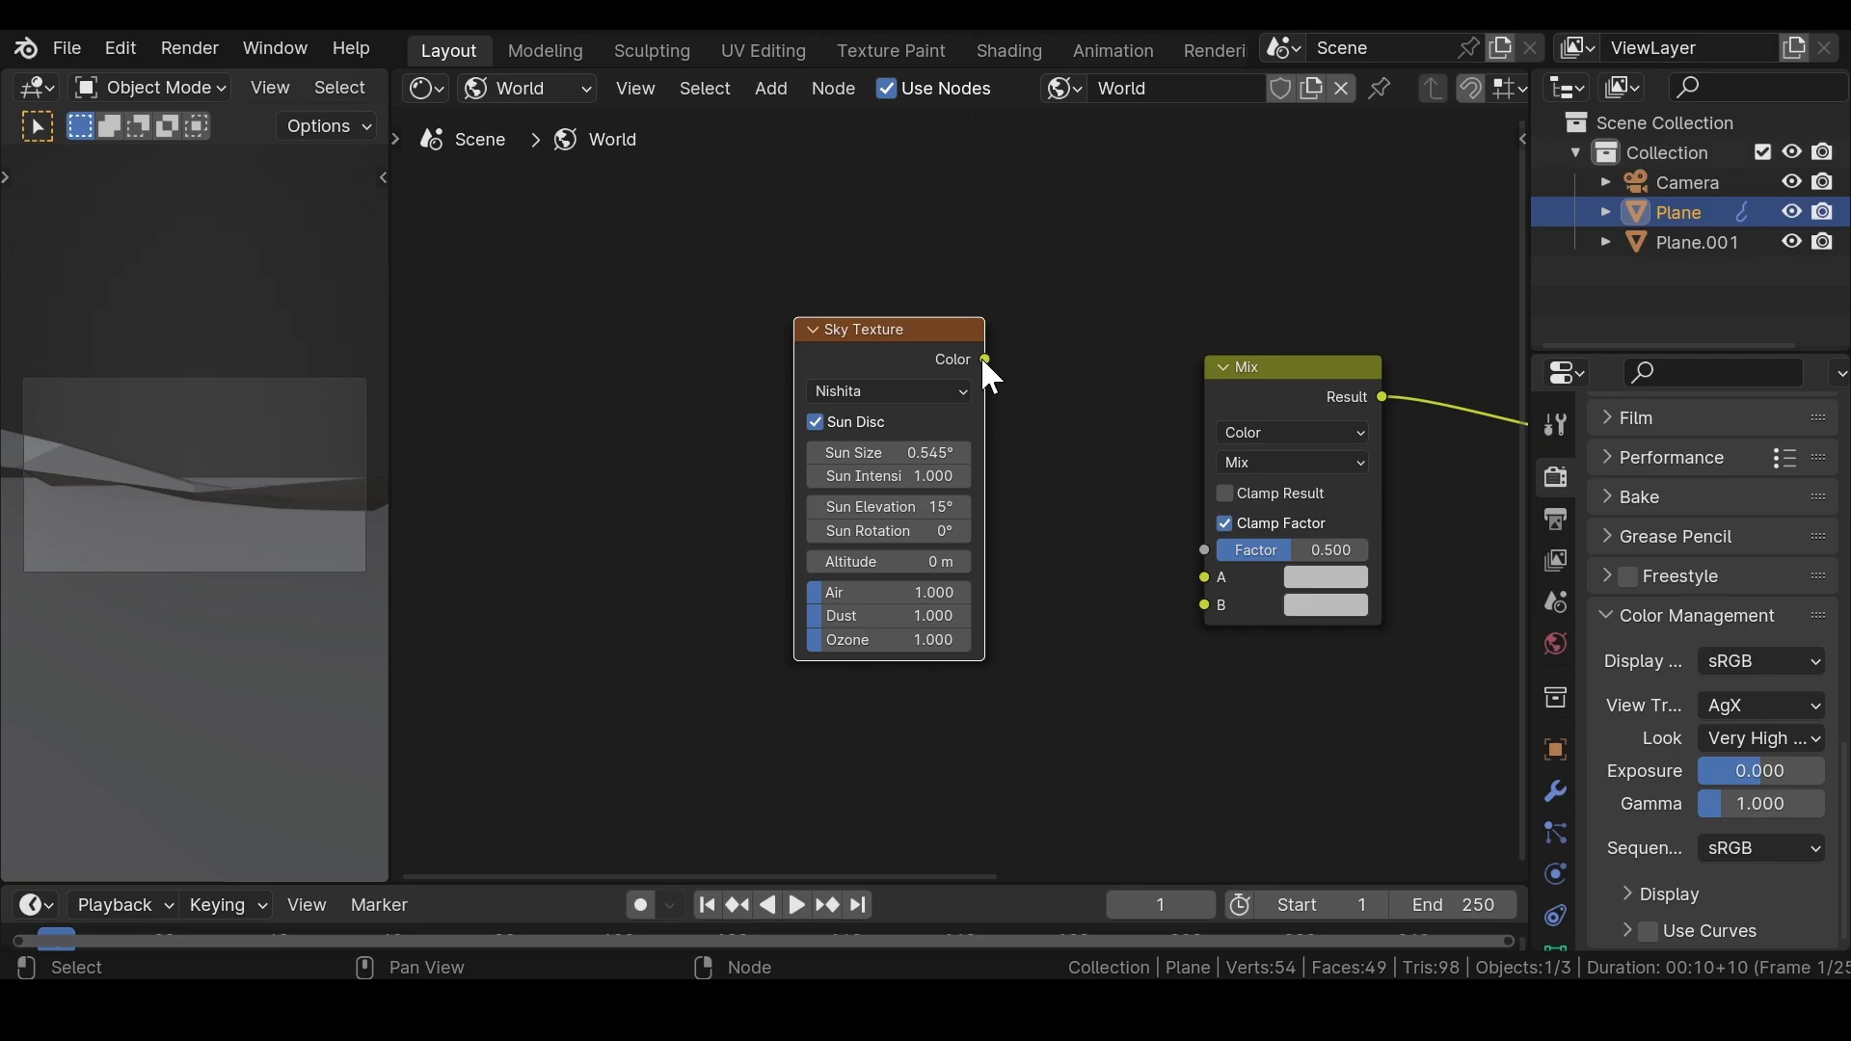
left_click_drag(984, 360, 1204, 584)
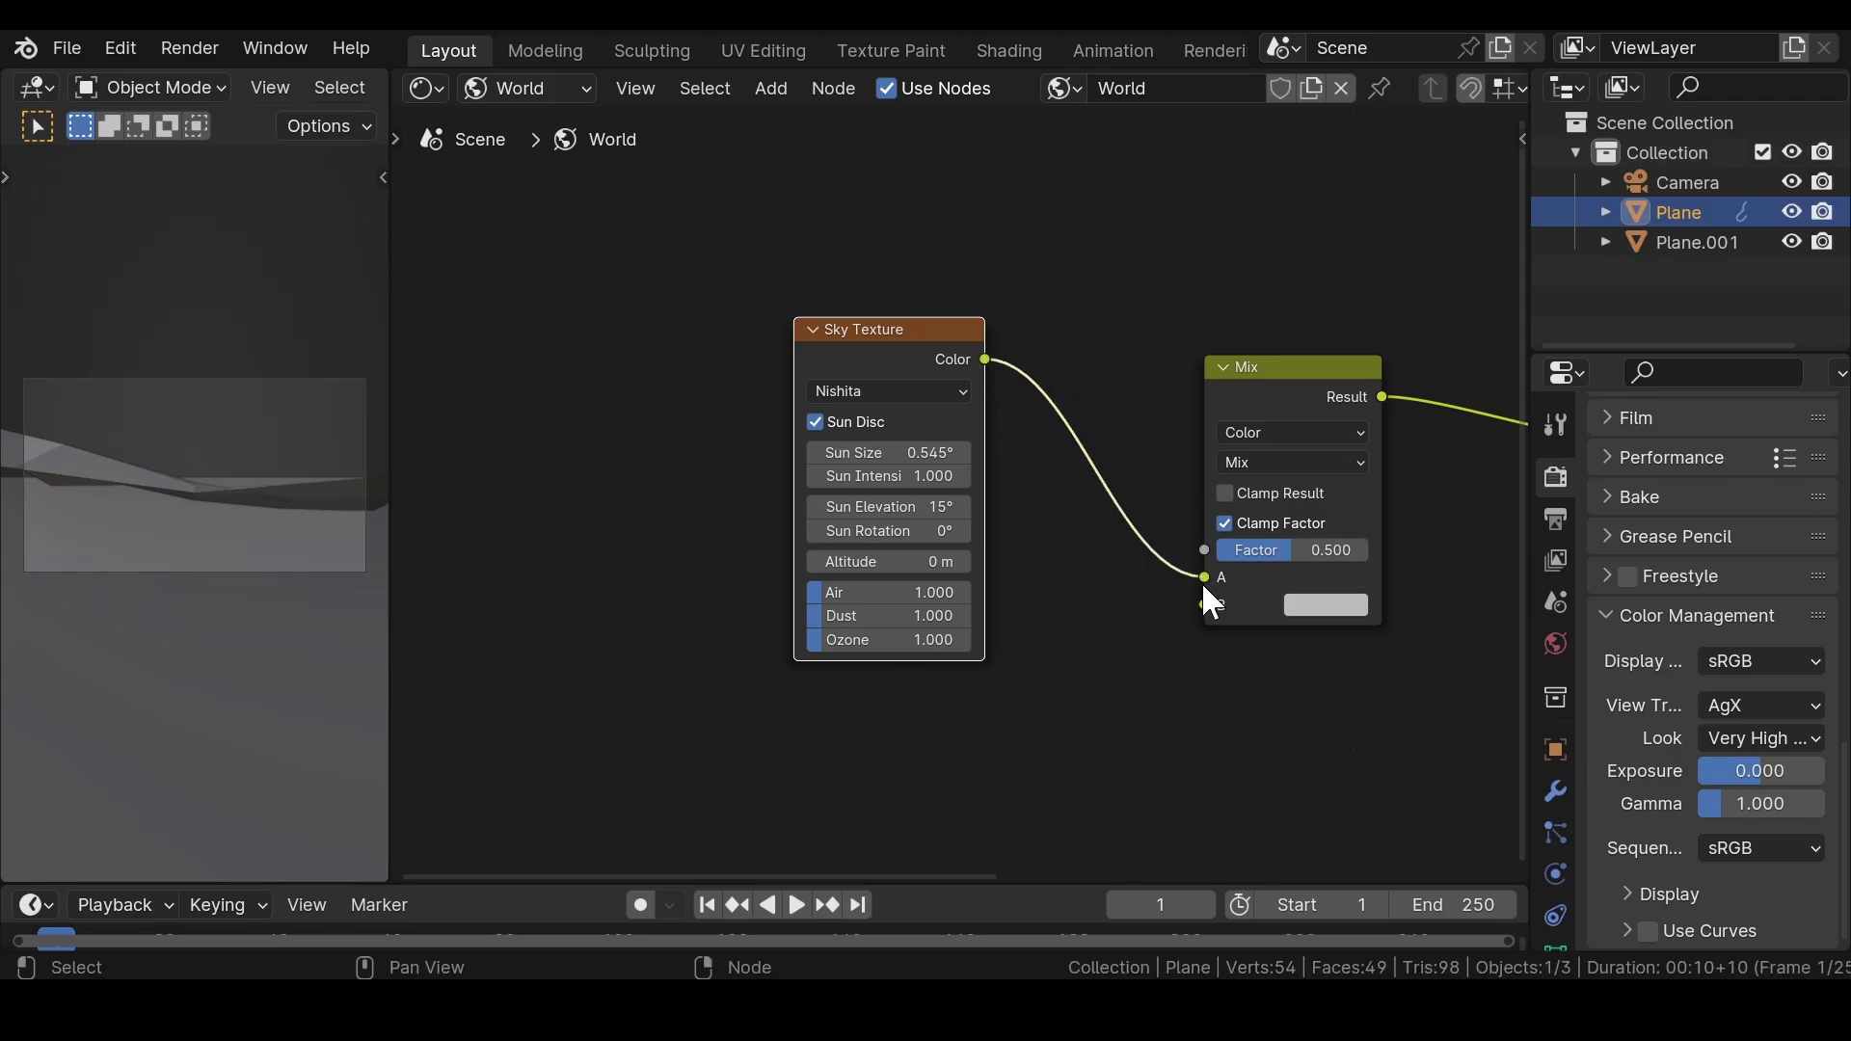
- Place an Environment Texture below the Sky Texture and link its Color to Mix B
scroll(977, 513, "down", 3)
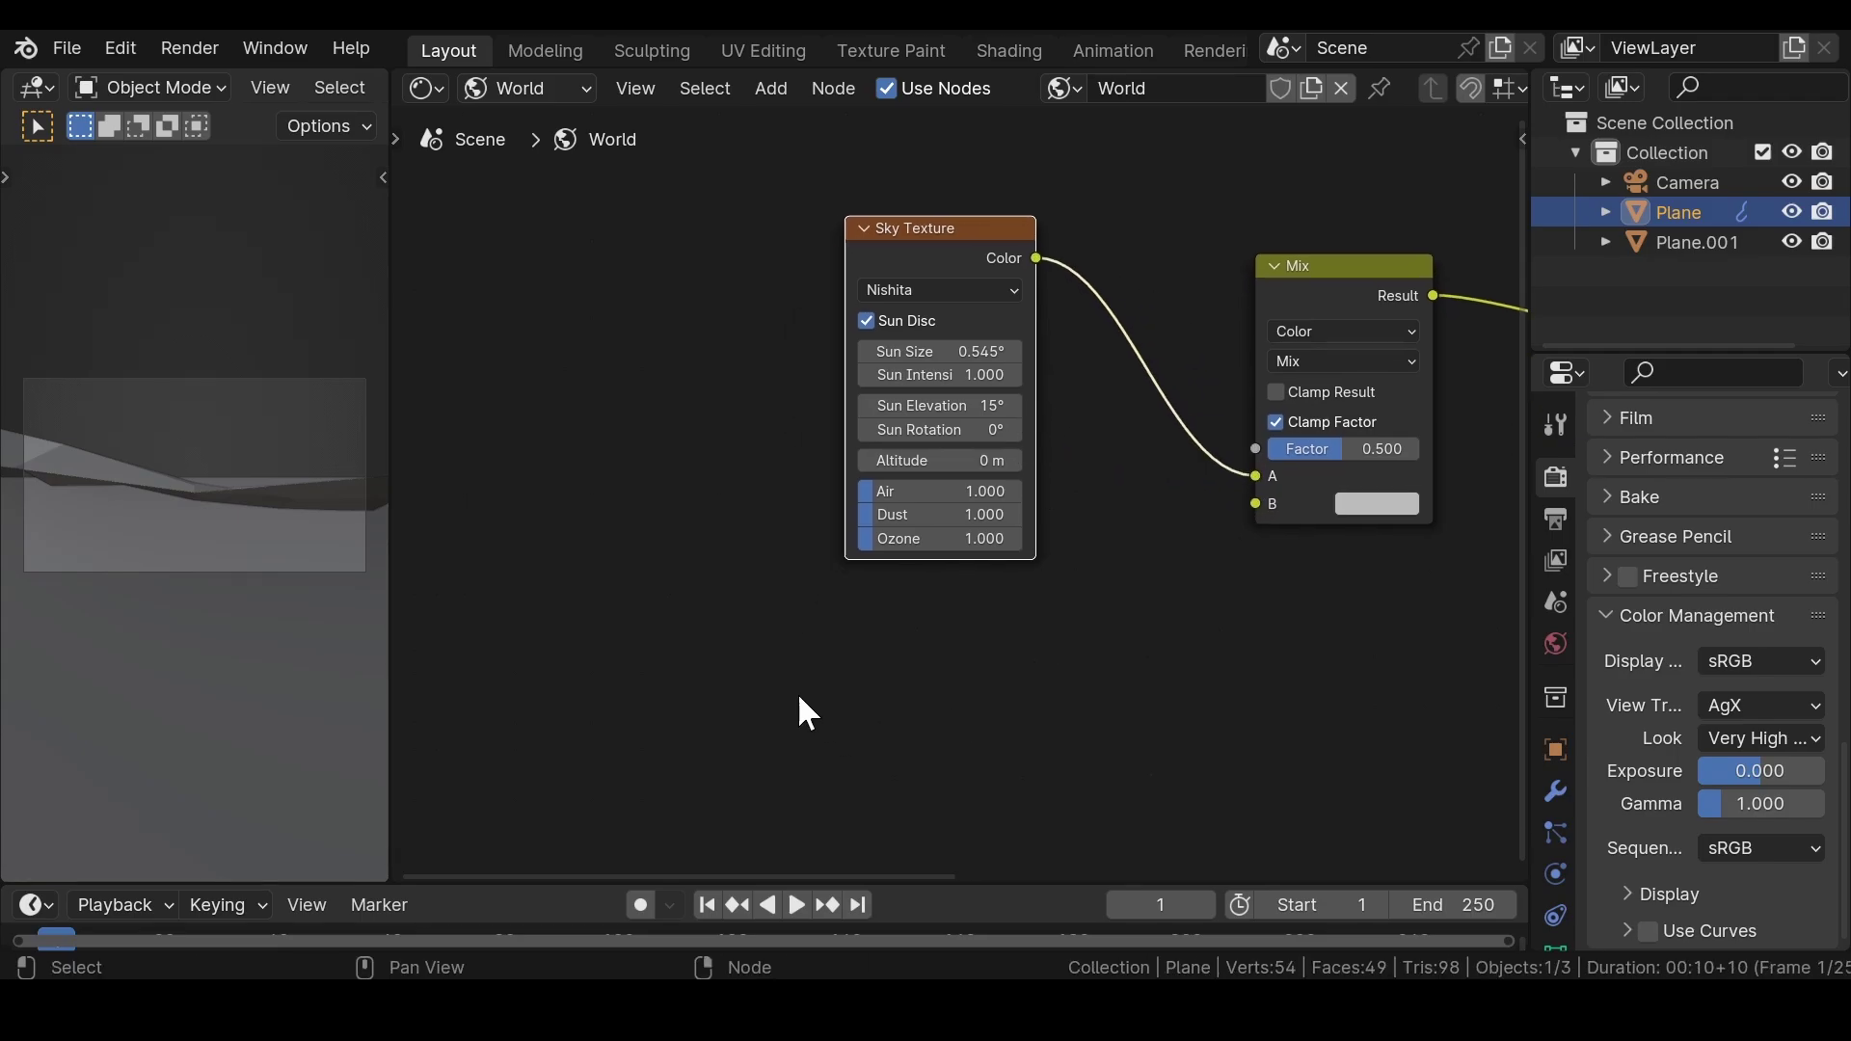
key("shift+a")
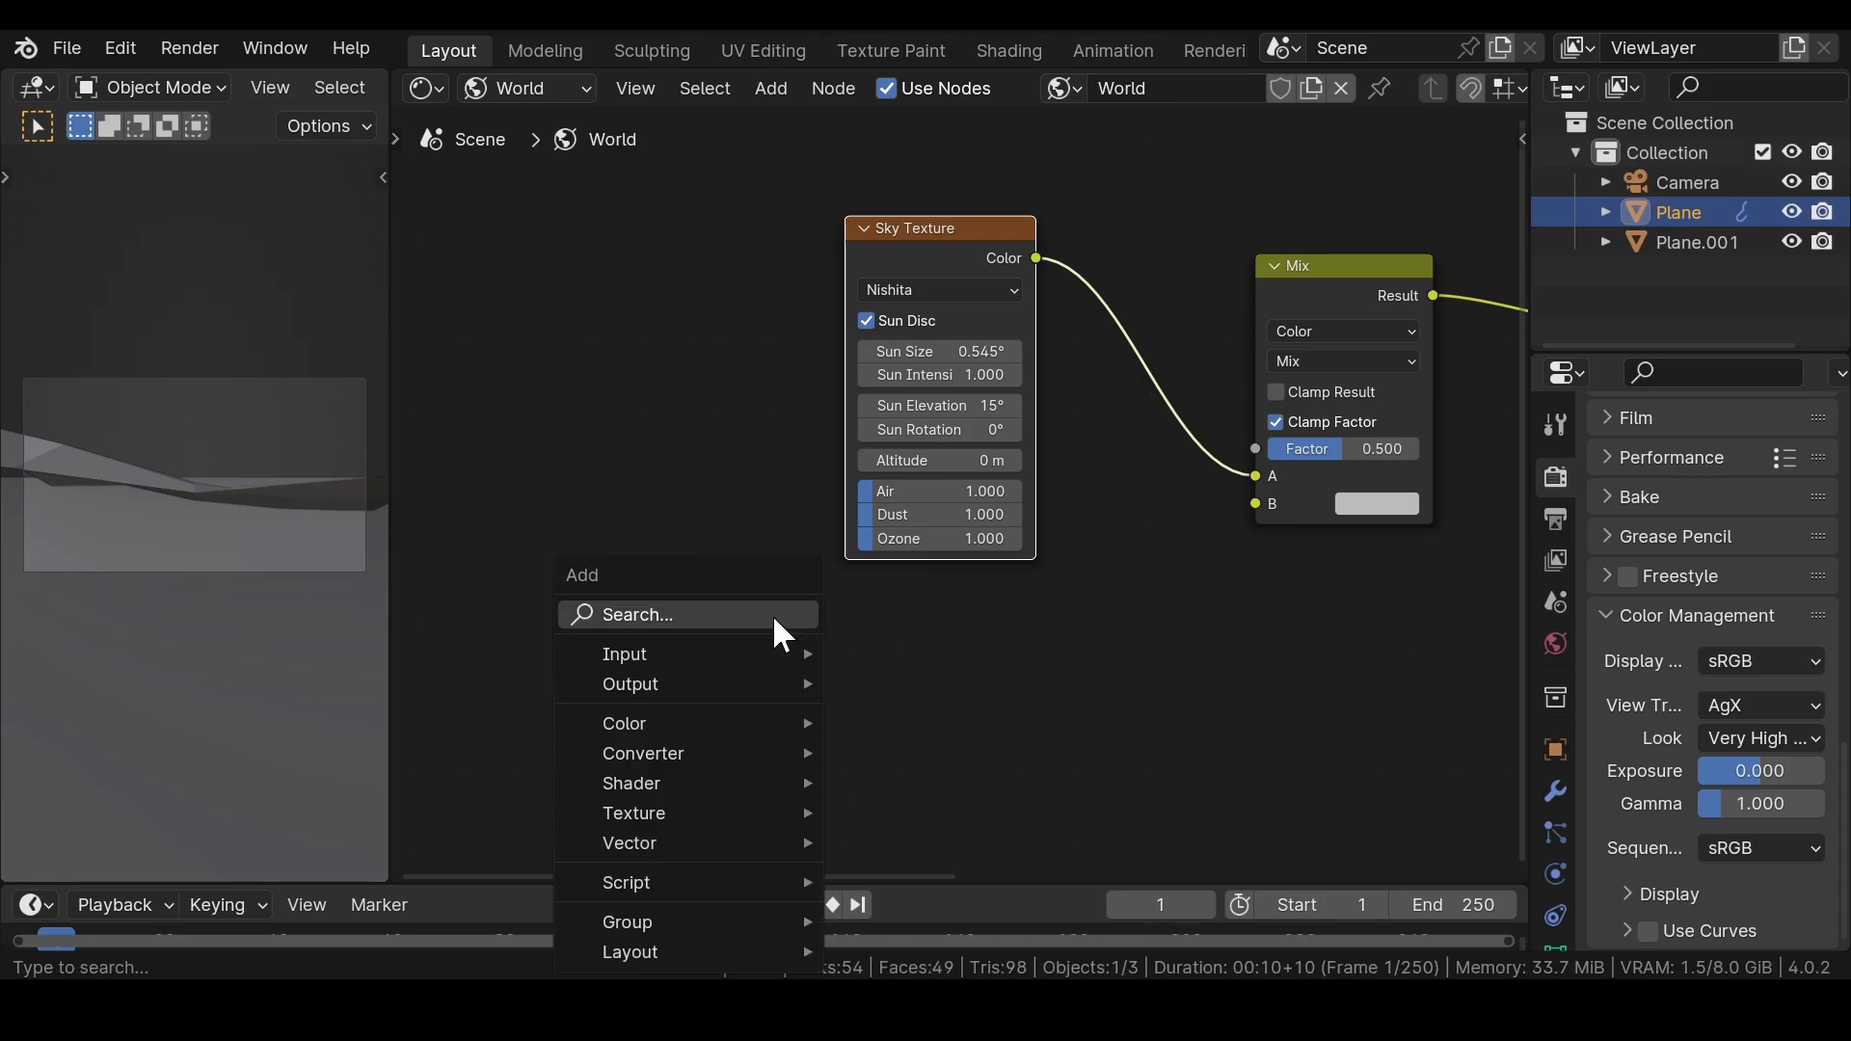
left_click(772, 615)
type("en")
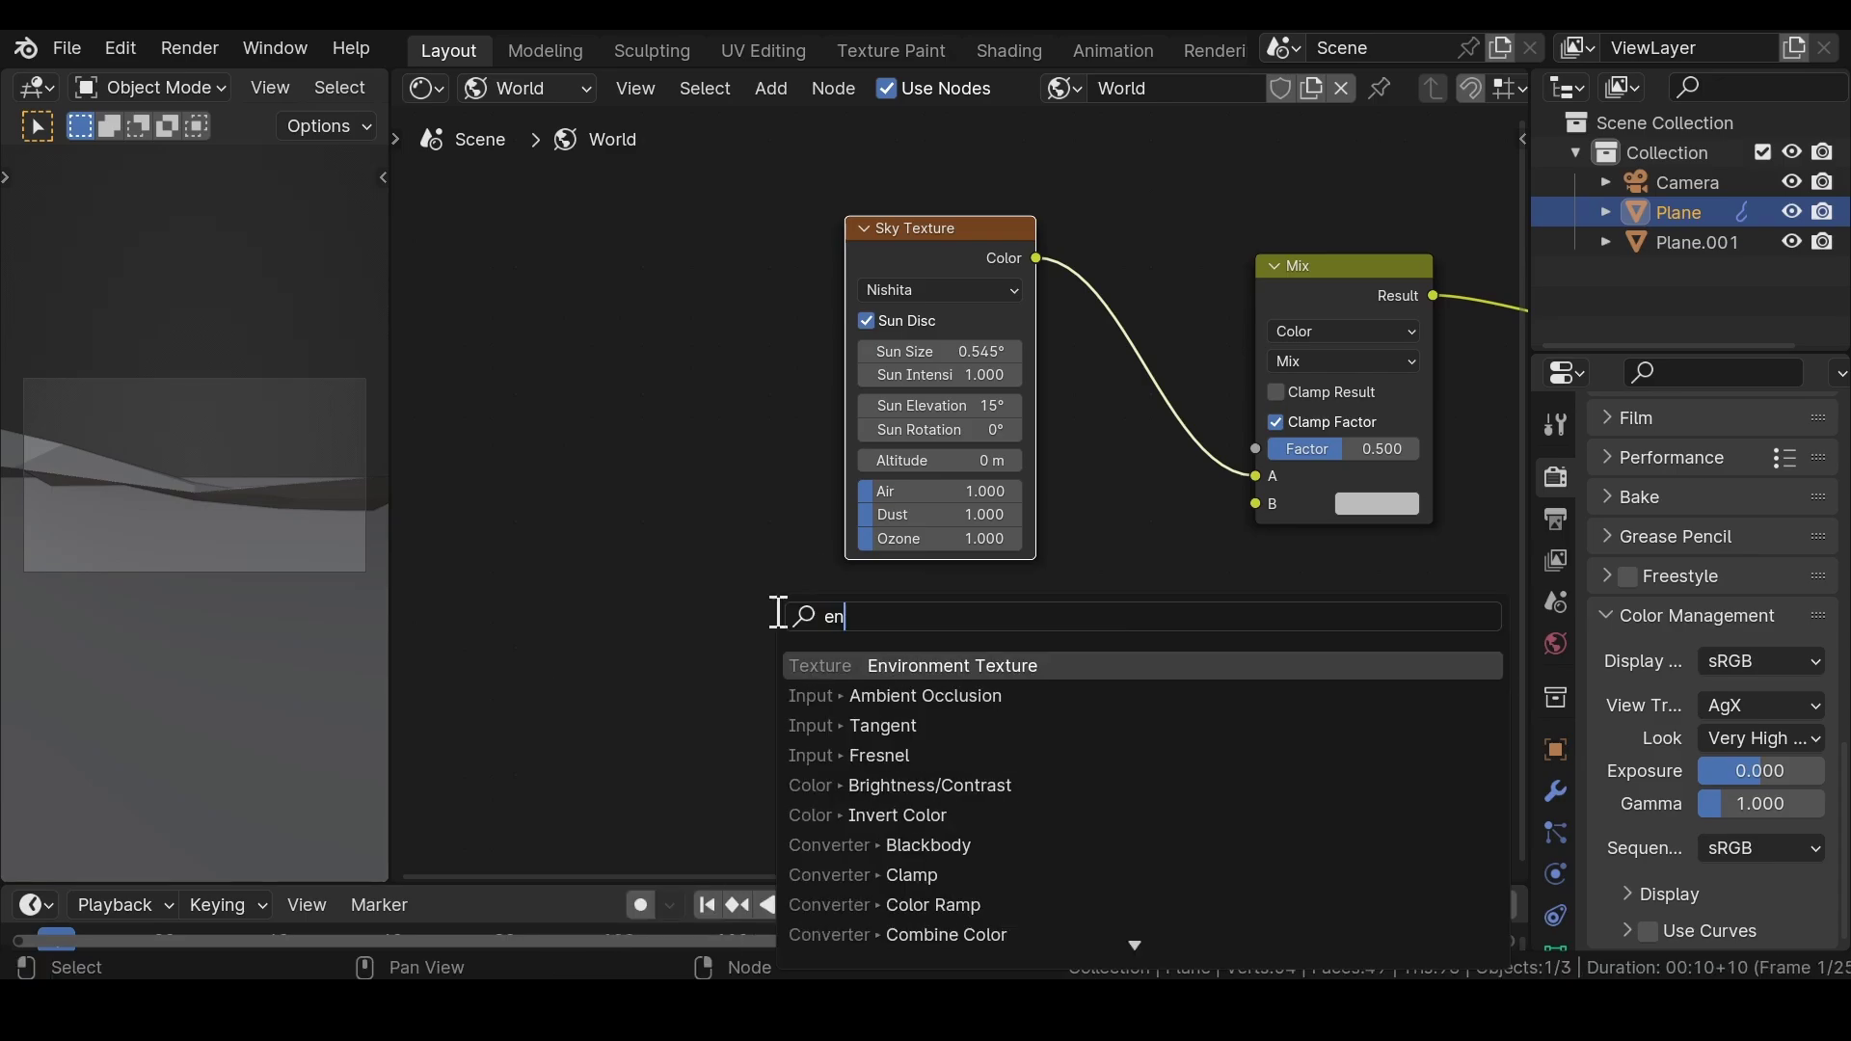
left_click(992, 661)
left_click(779, 601)
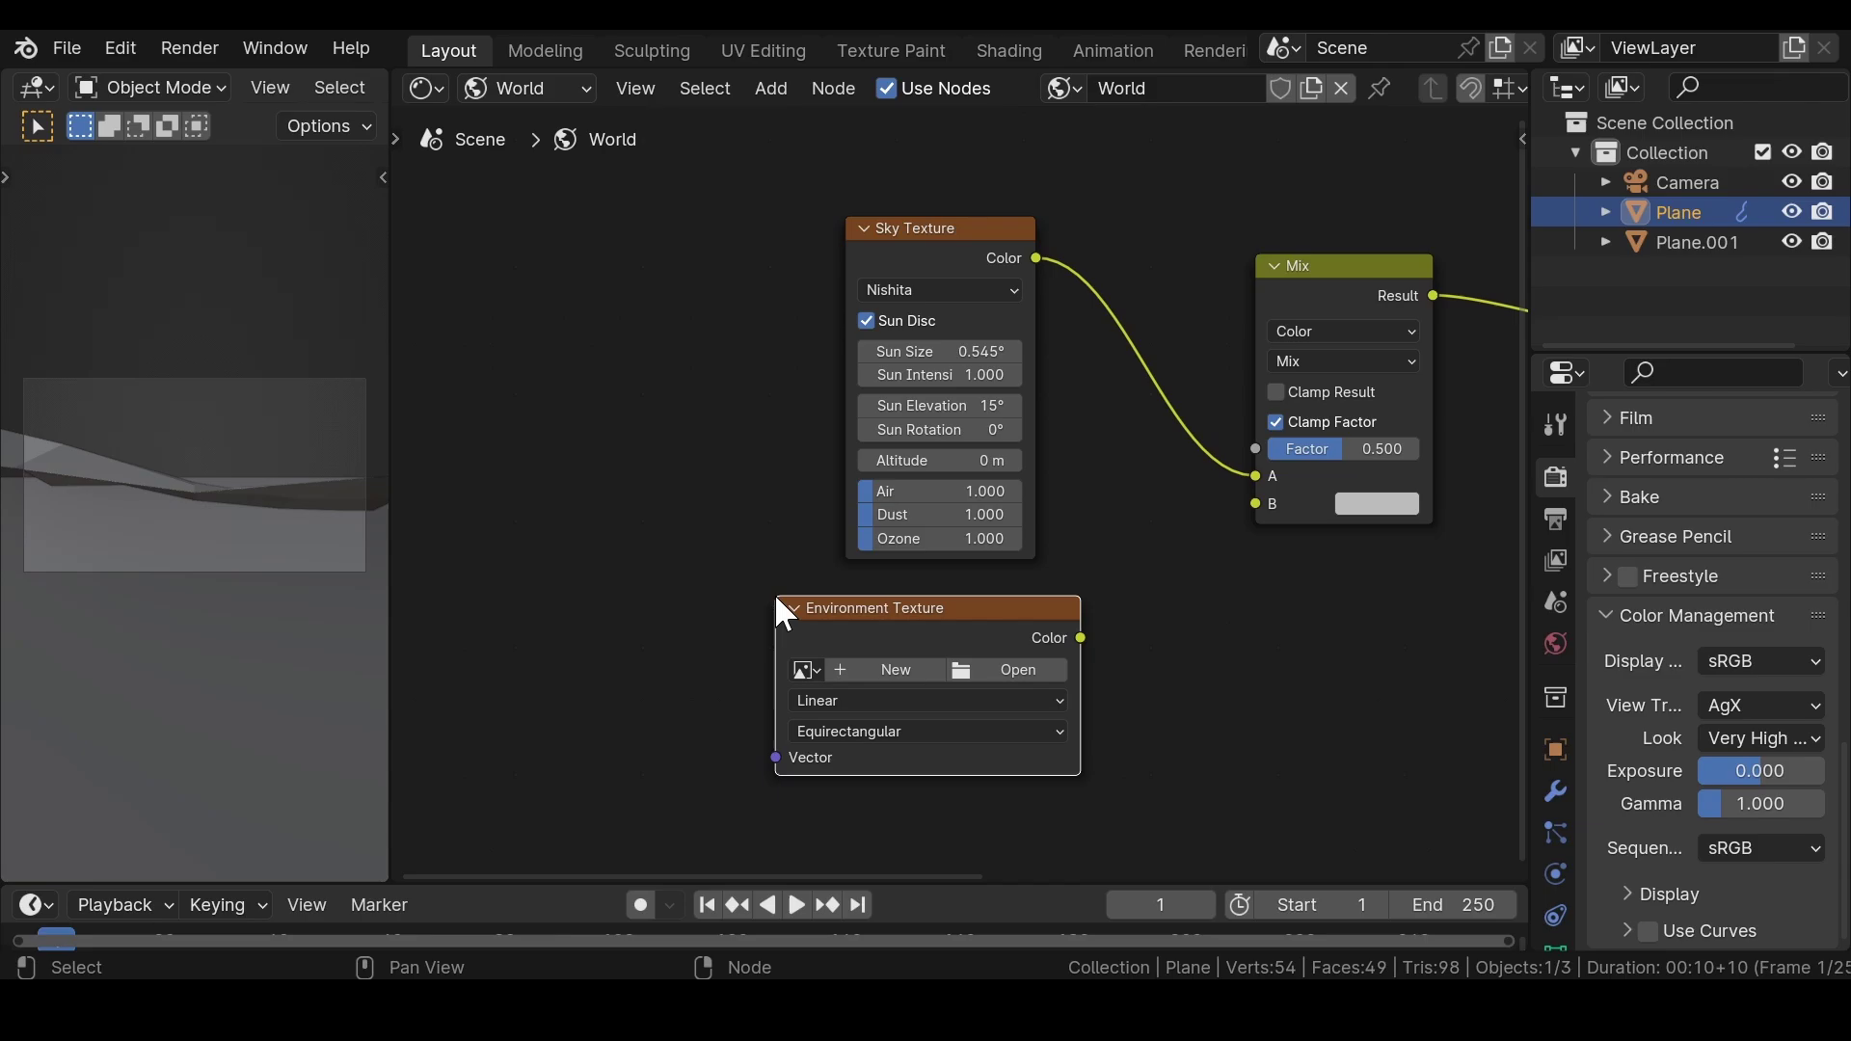
left_click_drag(1082, 638, 1263, 503)
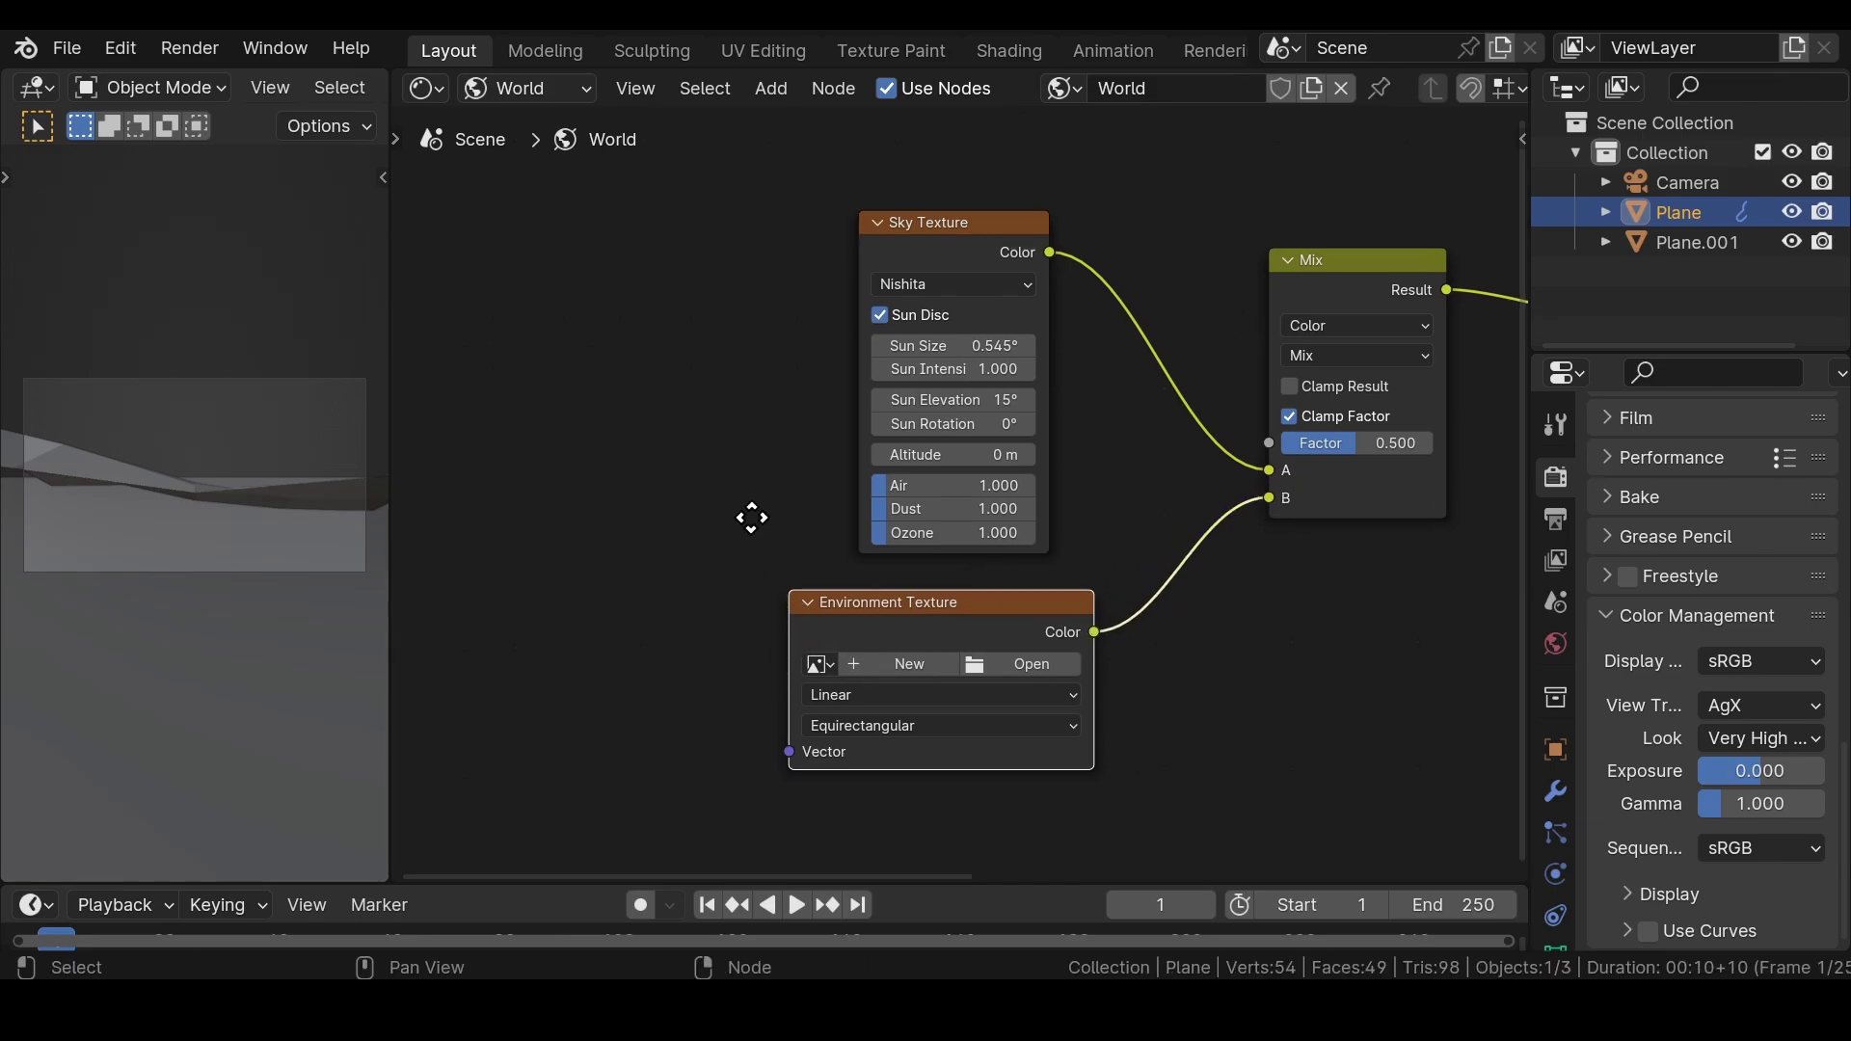
middle_click_drag(791, 593, 1051, 536)
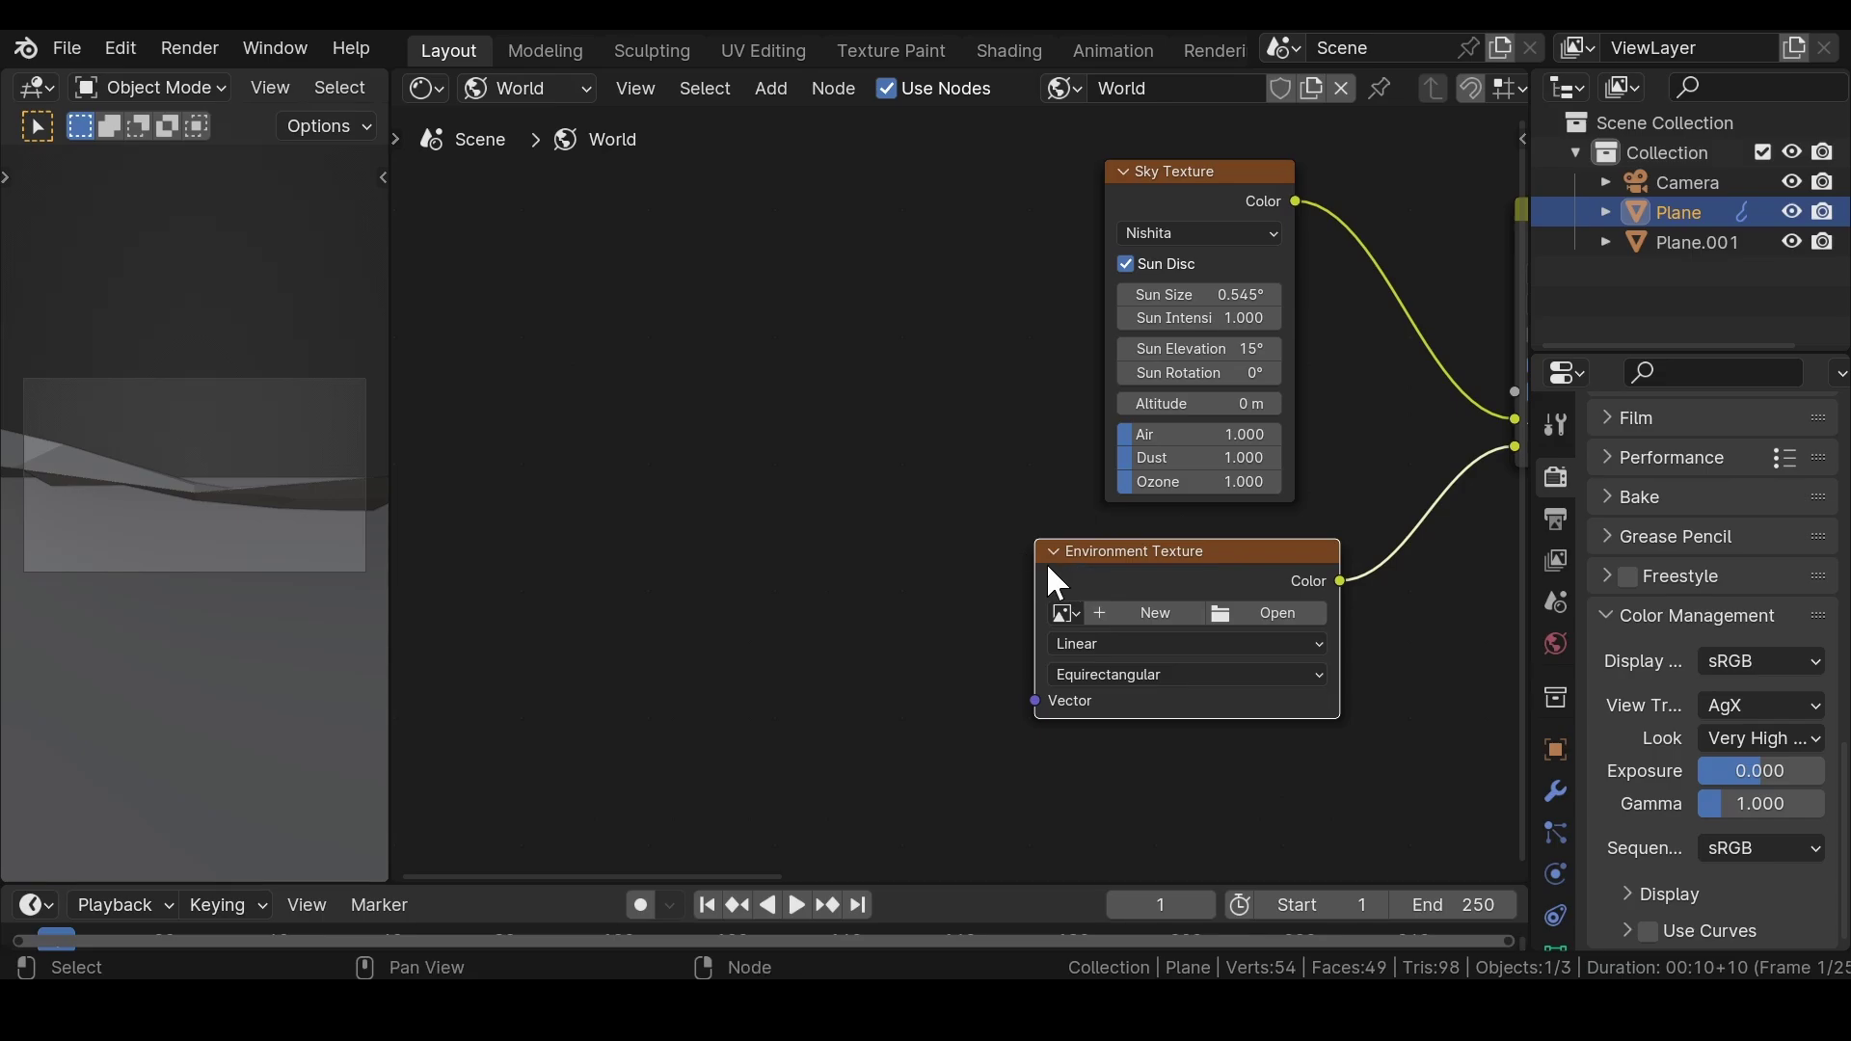
- Add Texture Coordinate and Mapping with Ctrl+T and load studio_small_04_4k.exr from D:\HDRI
key("ctrl+t")
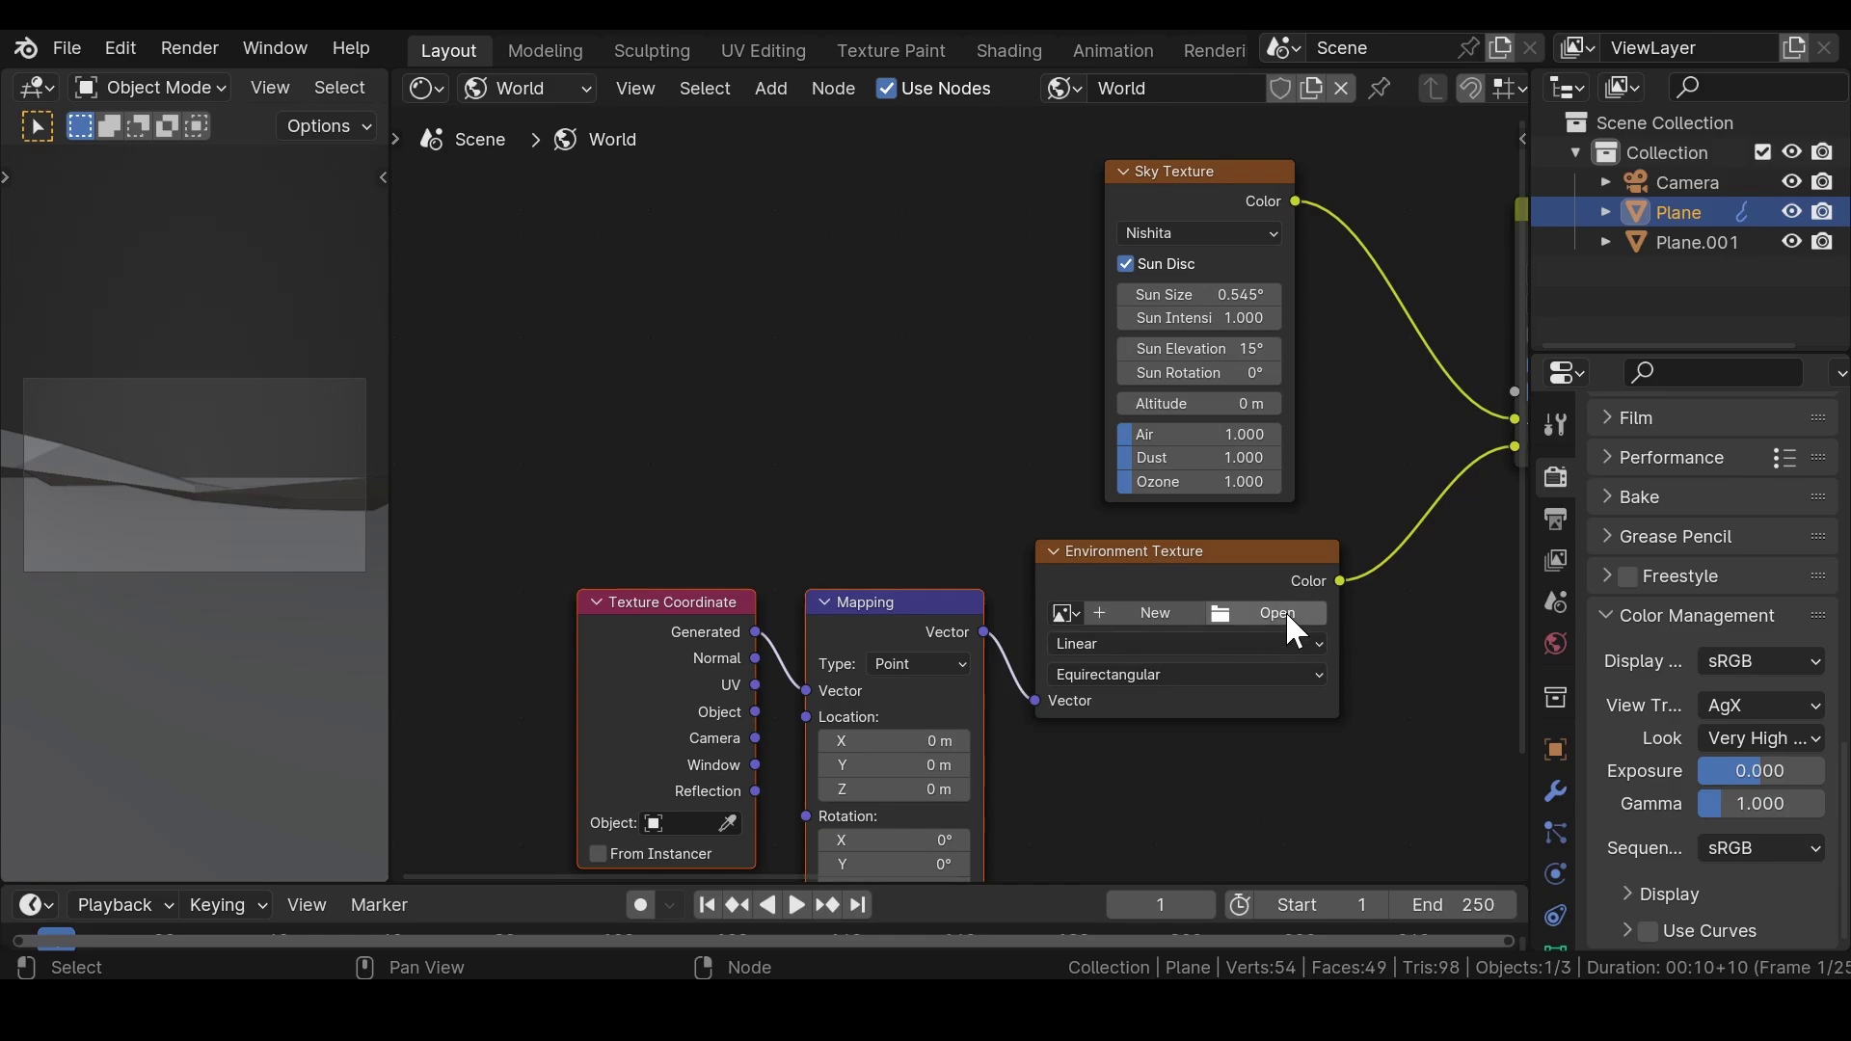
left_click(1111, 569)
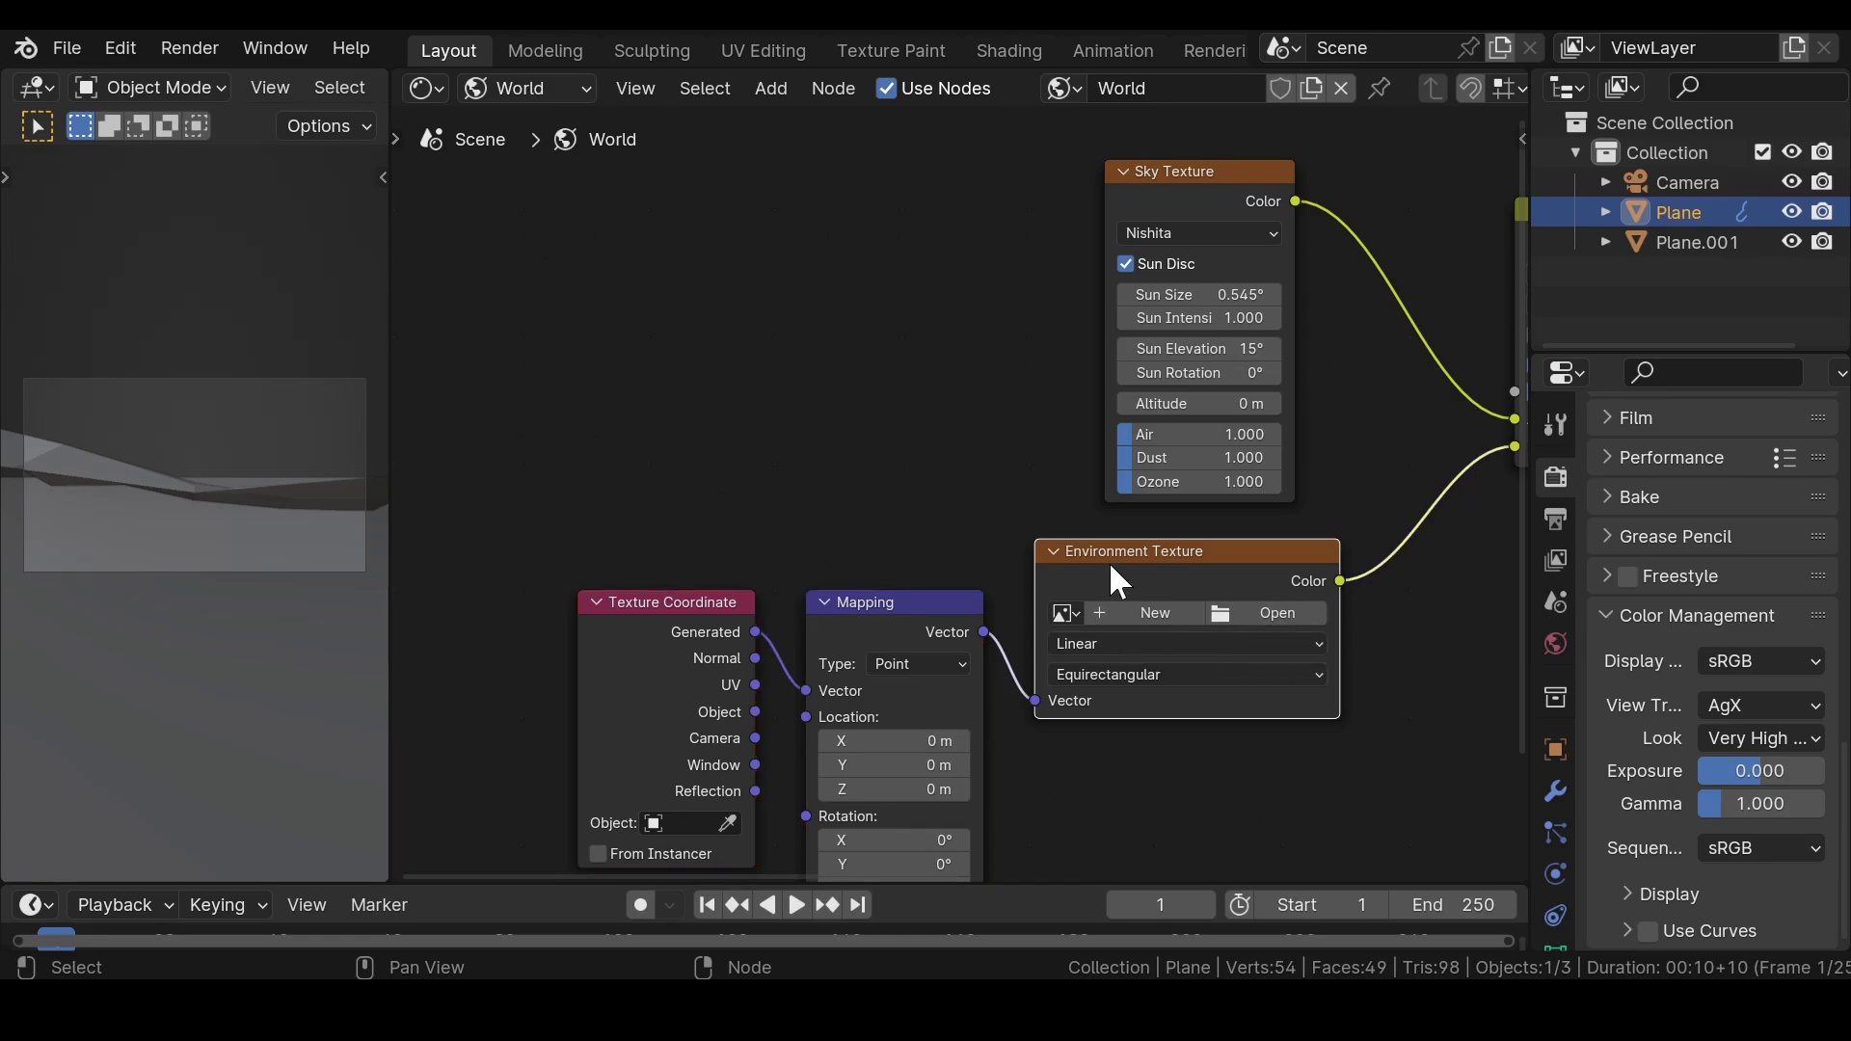
left_click(1294, 611)
scroll(1219, 496, "down", 3)
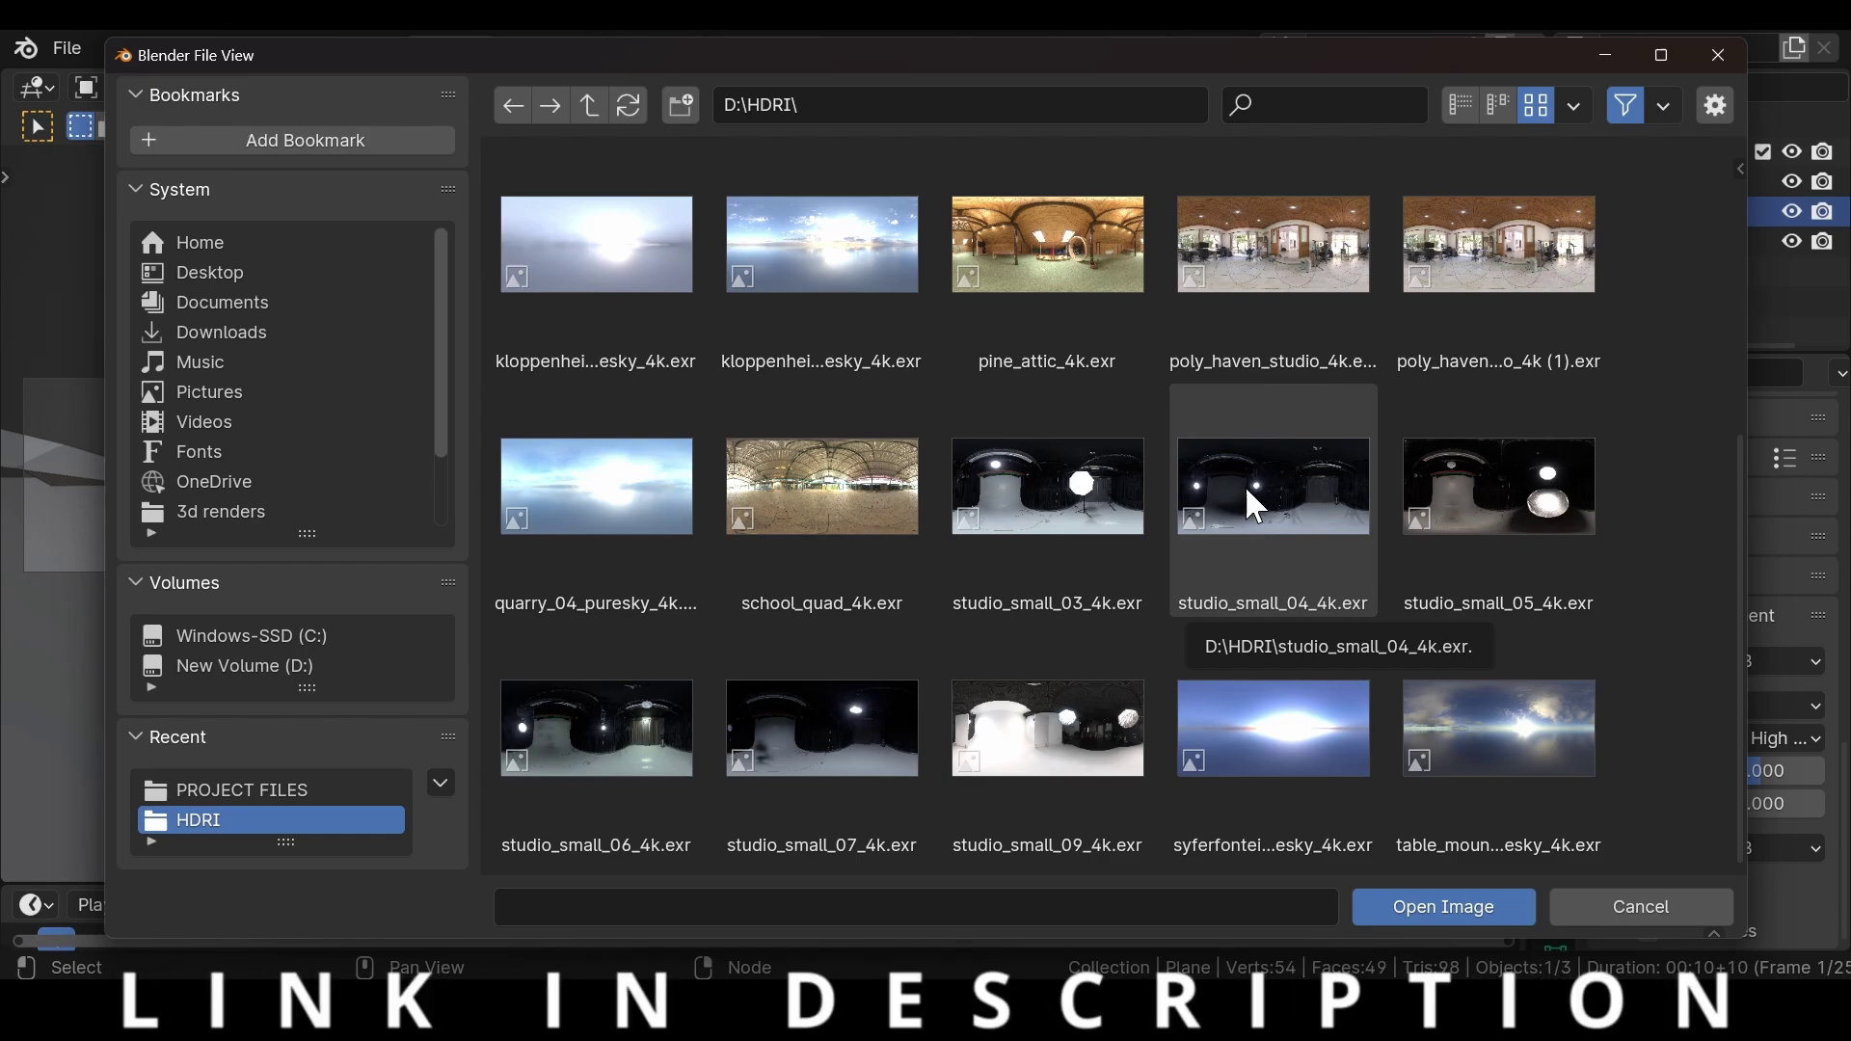
double_click(1283, 495)
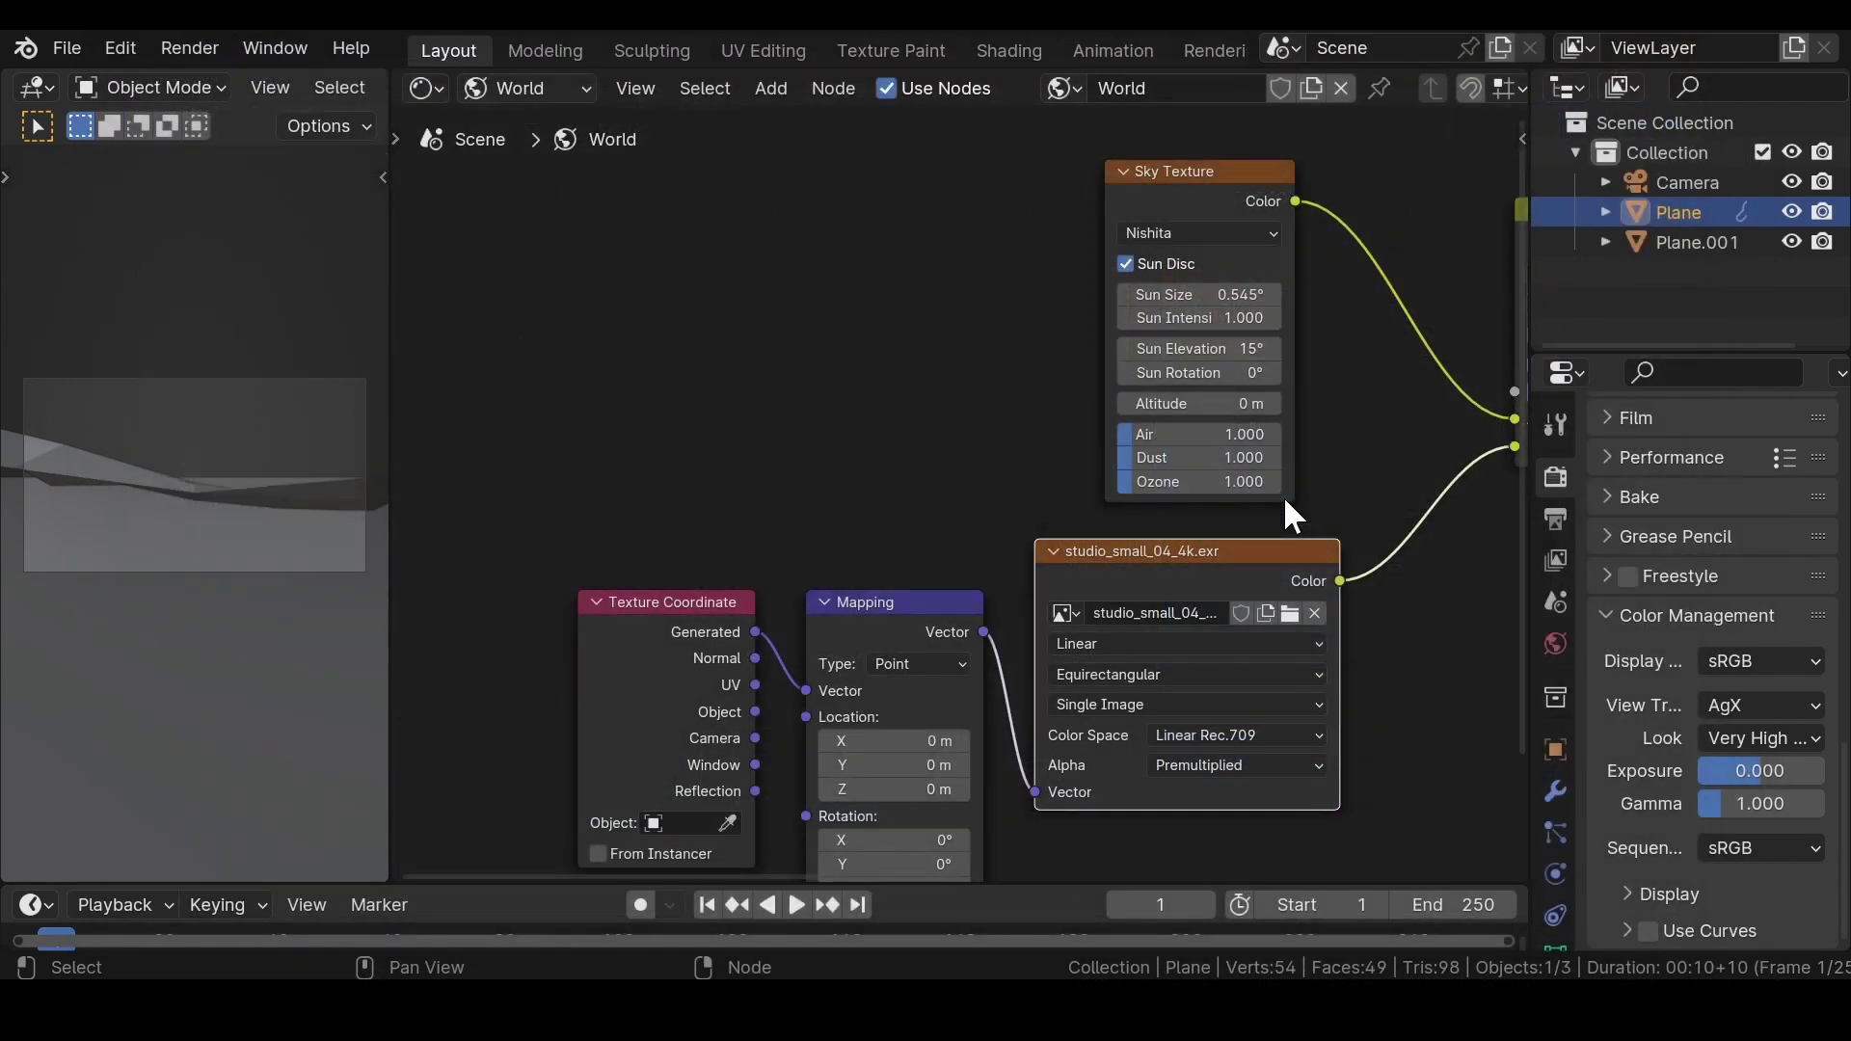
middle_click_drag(1038, 261, 784, 328)
- Set the Sky Texture's Sun Size to 15° and Sun Intensity to 0.100
scroll(779, 324, "up", 2)
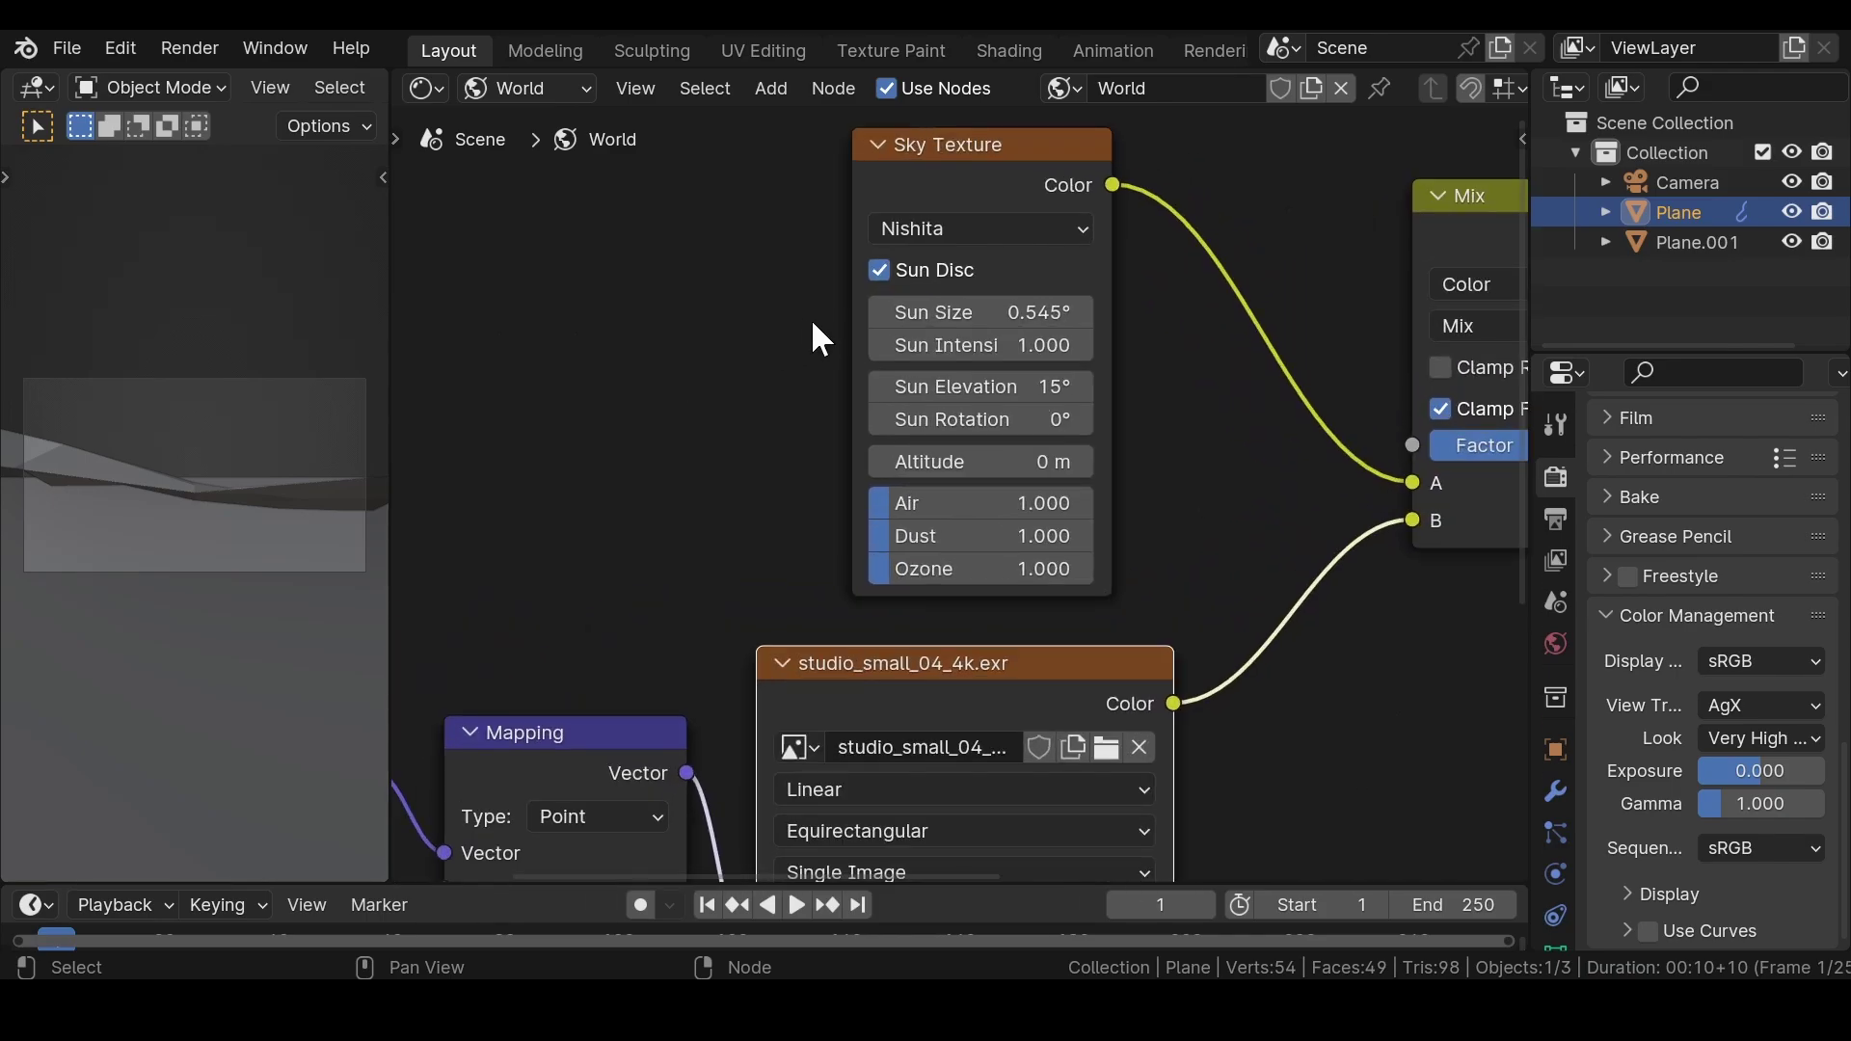
left_click(937, 189)
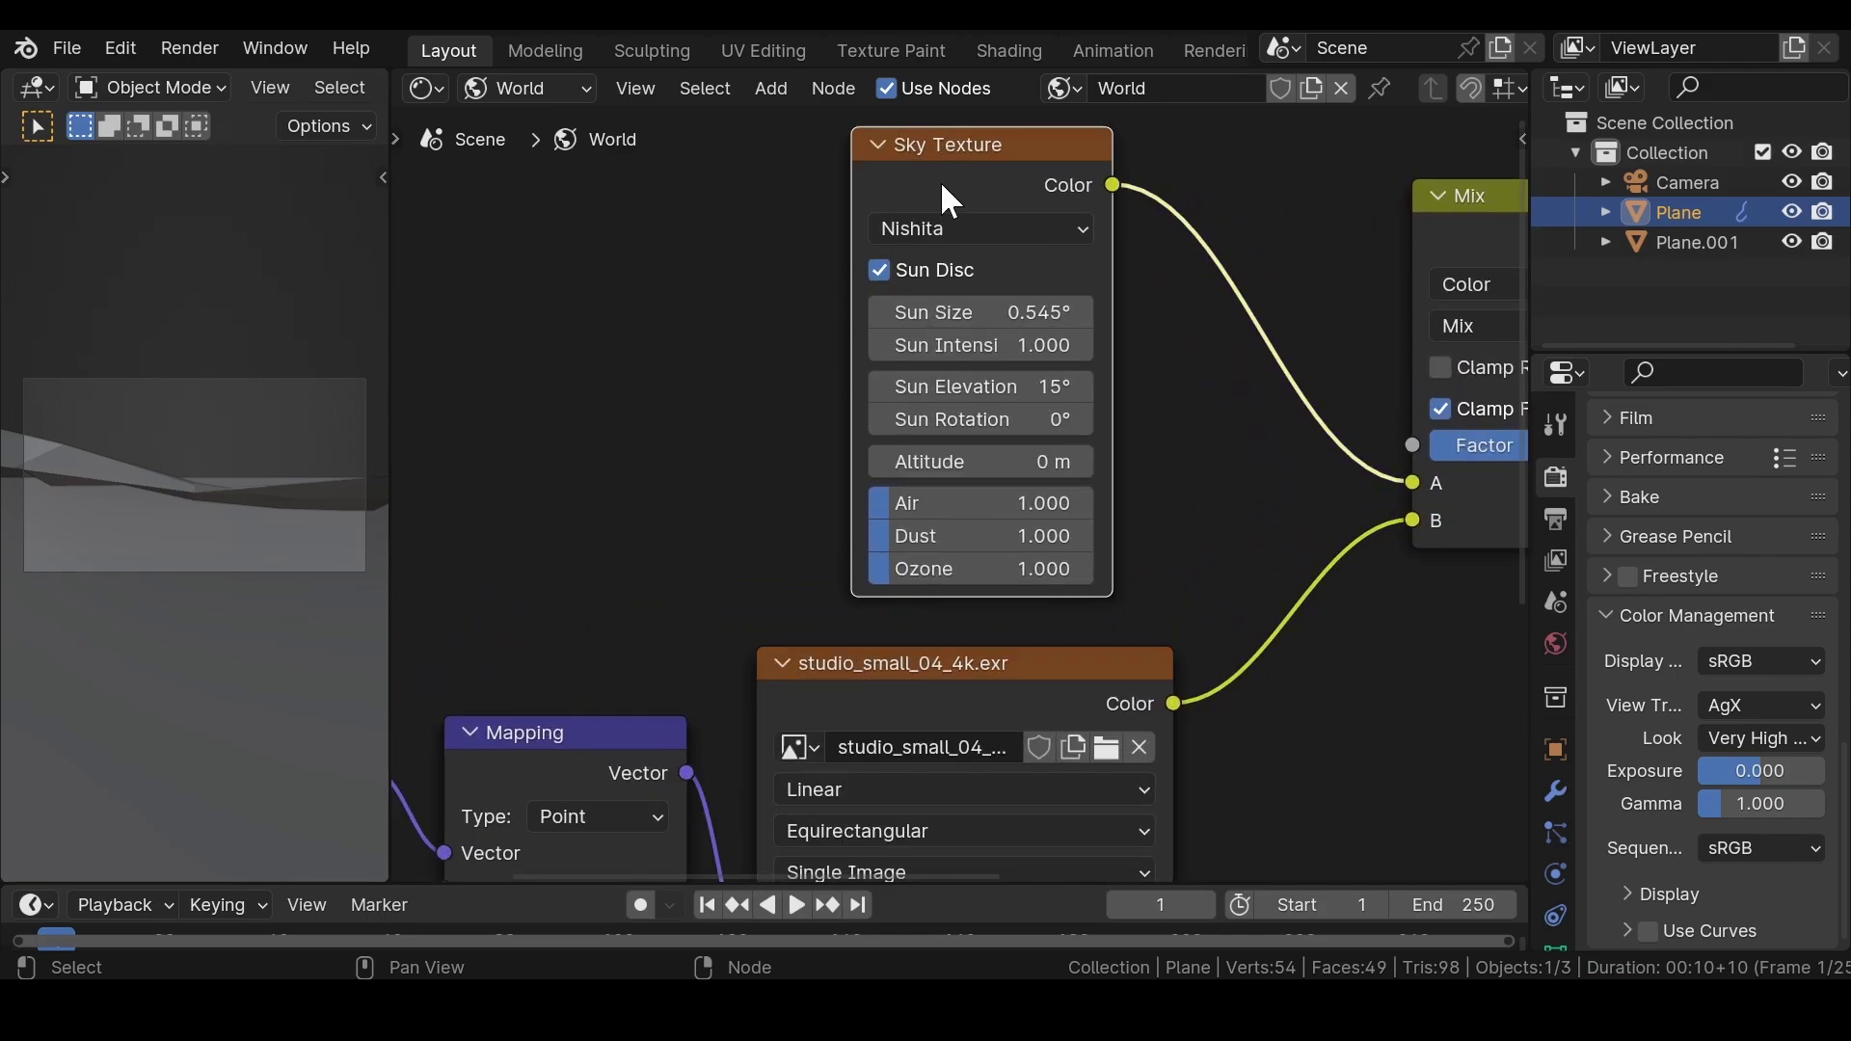
left_click(994, 313)
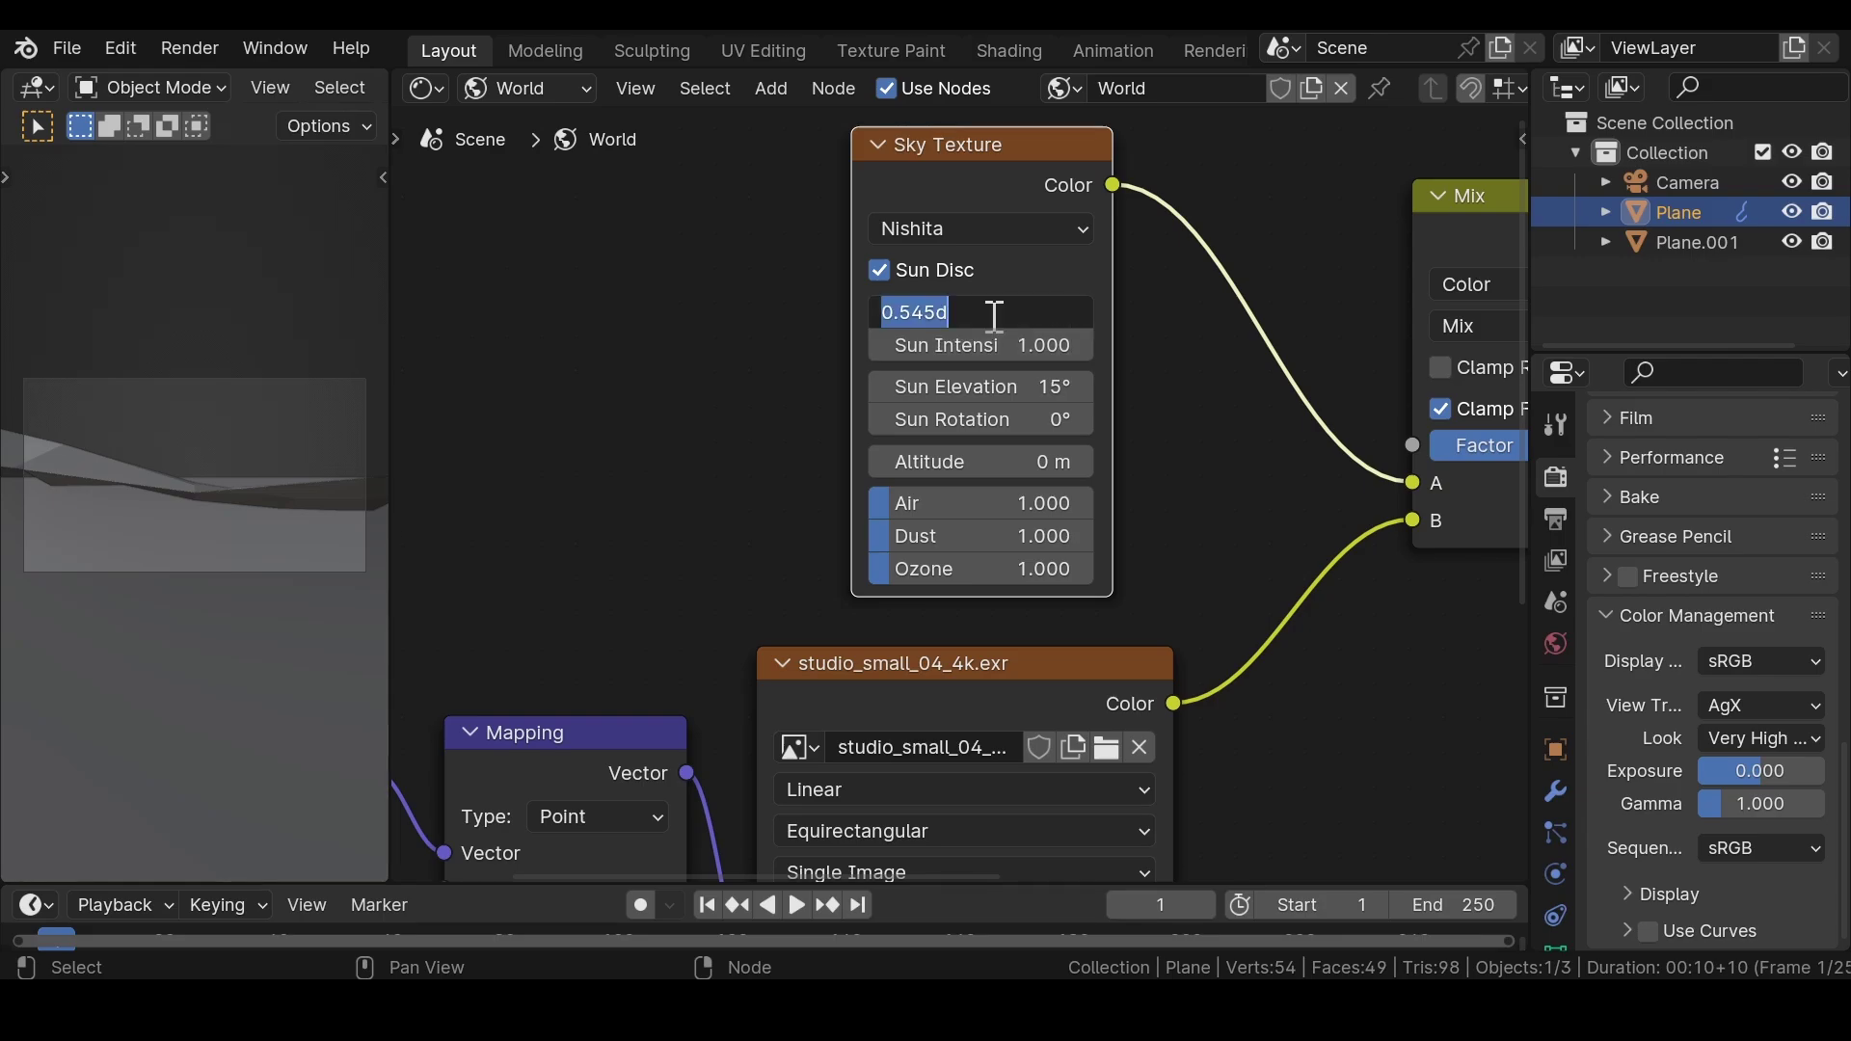
type("15")
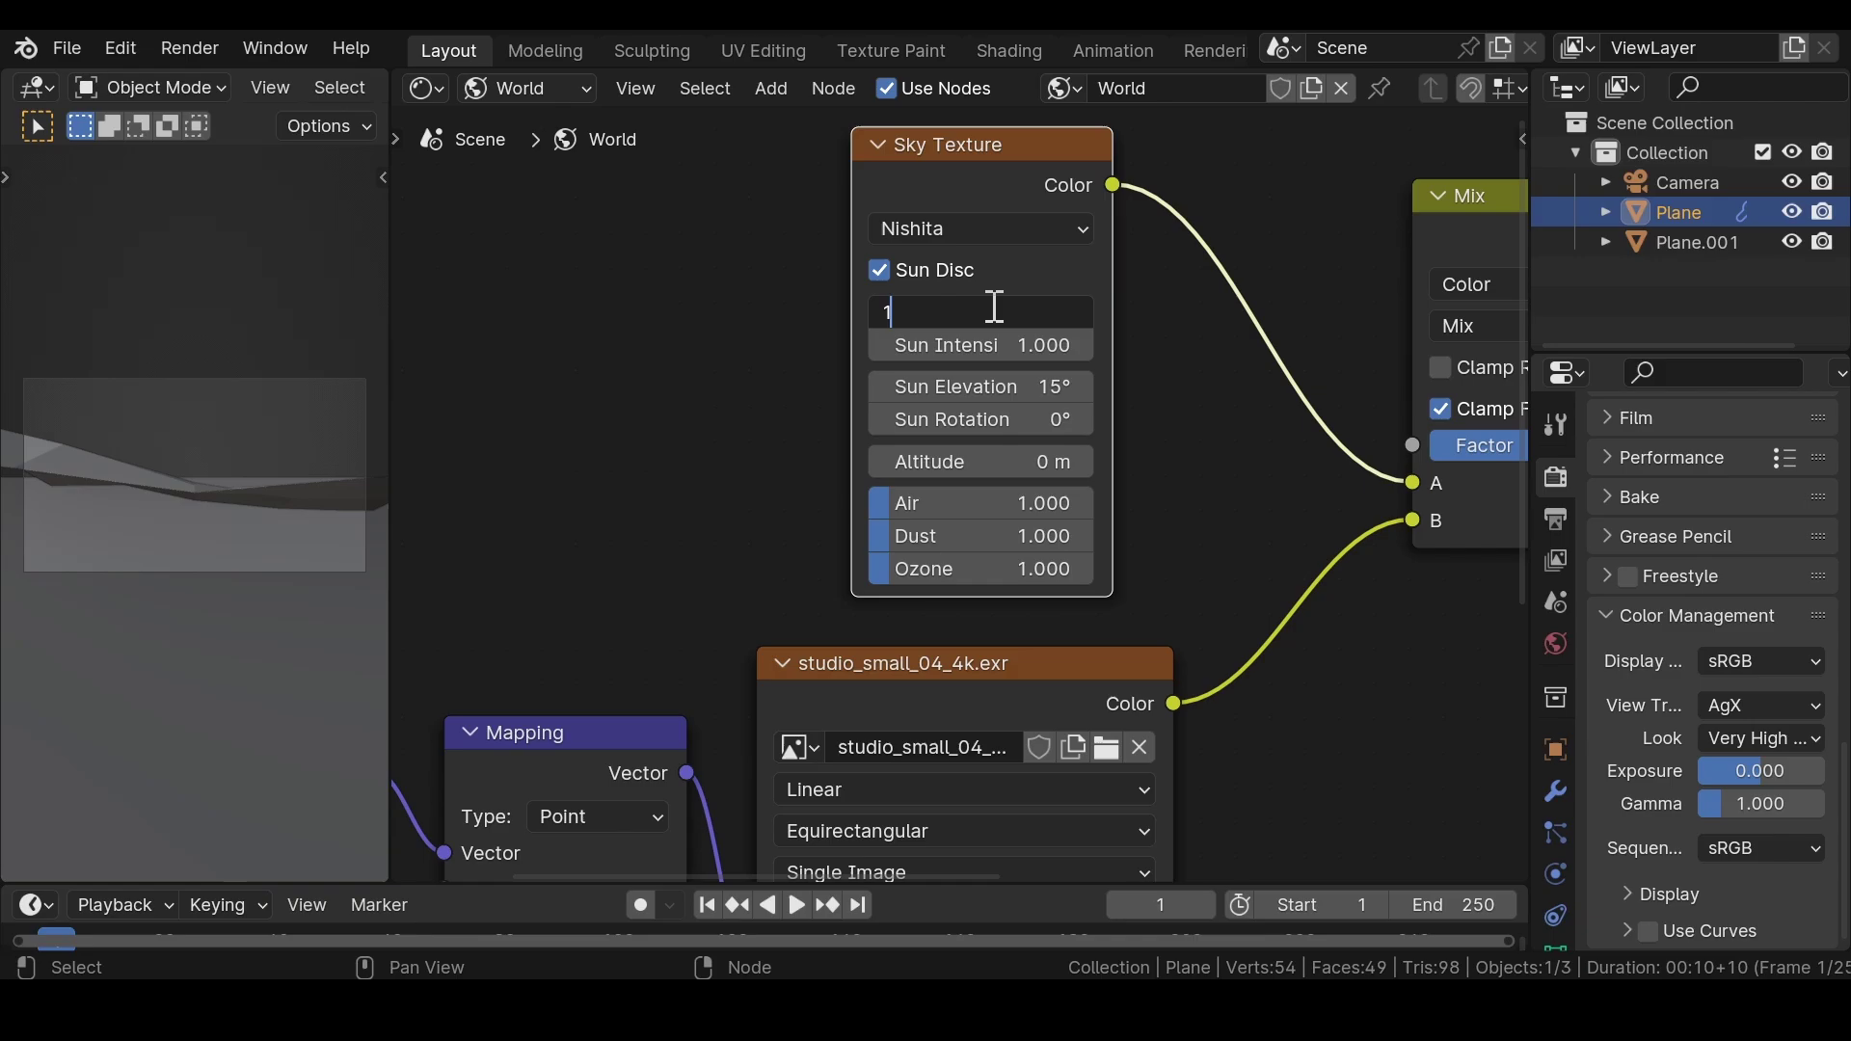
key("Return")
left_click(999, 353)
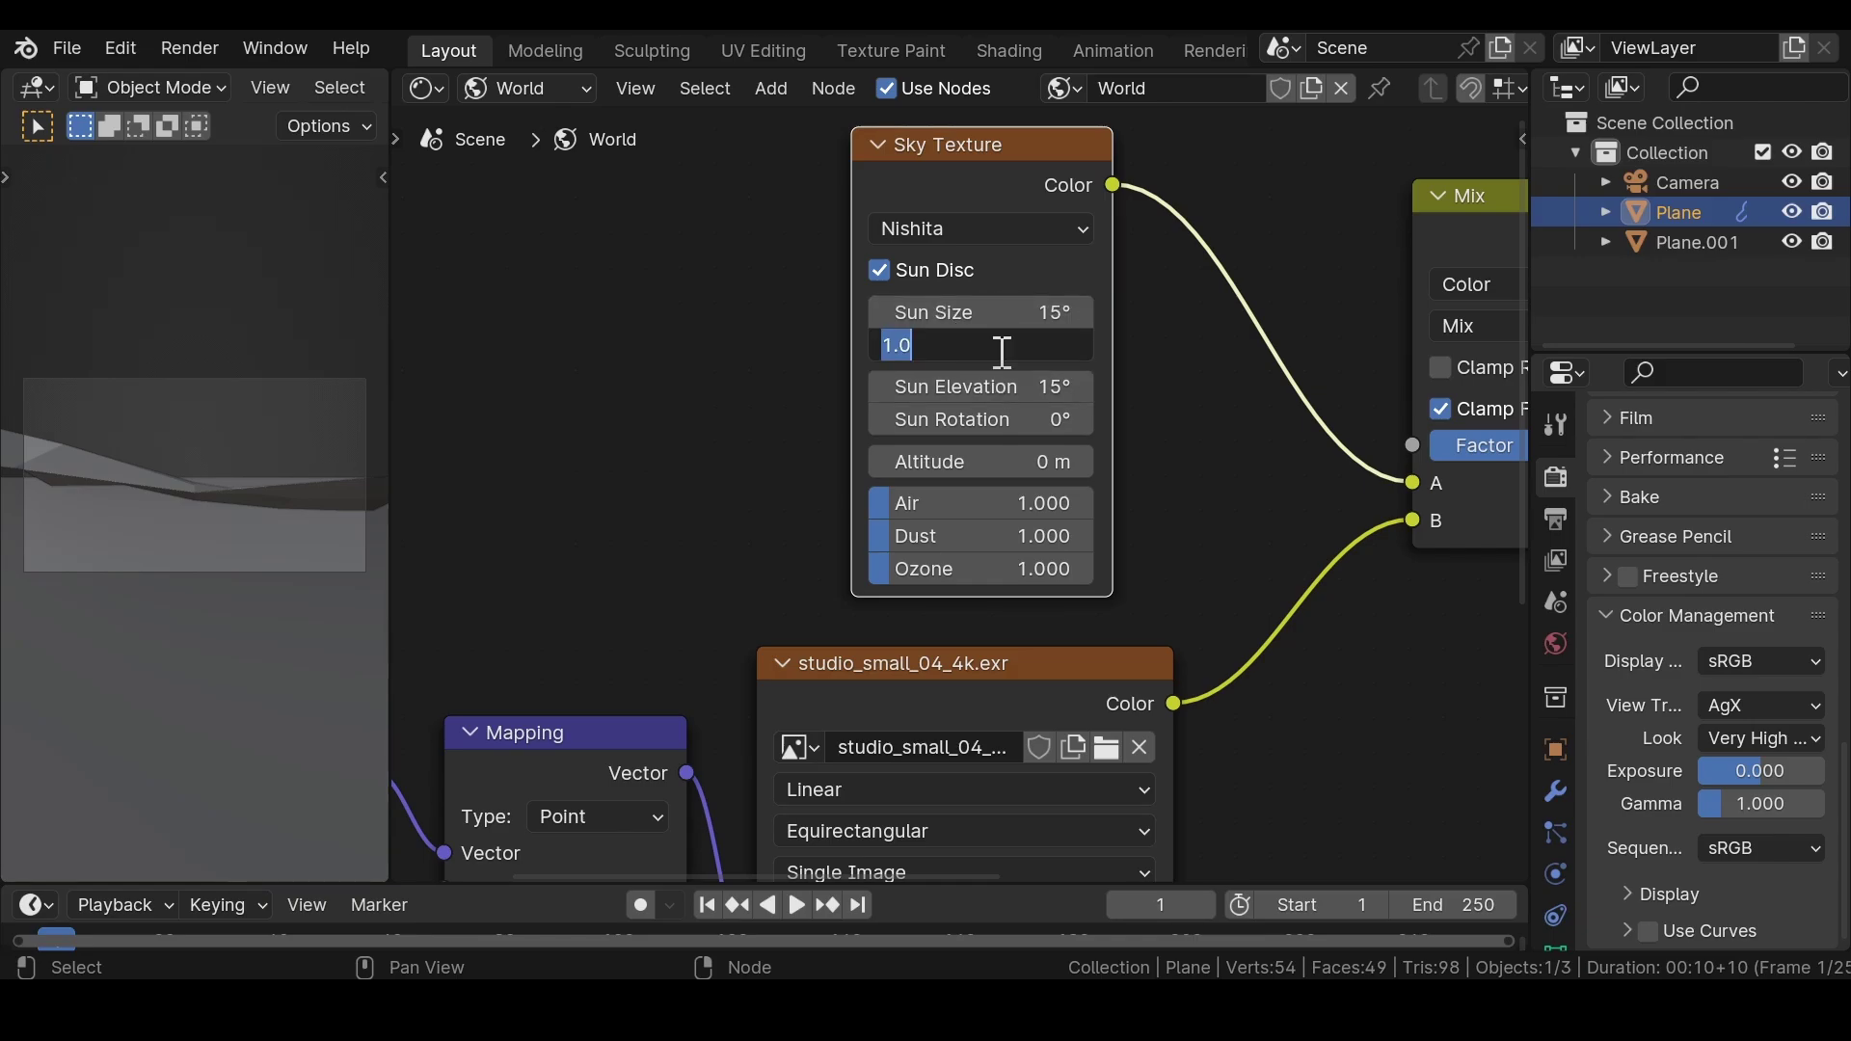
type(".1")
key("Return")
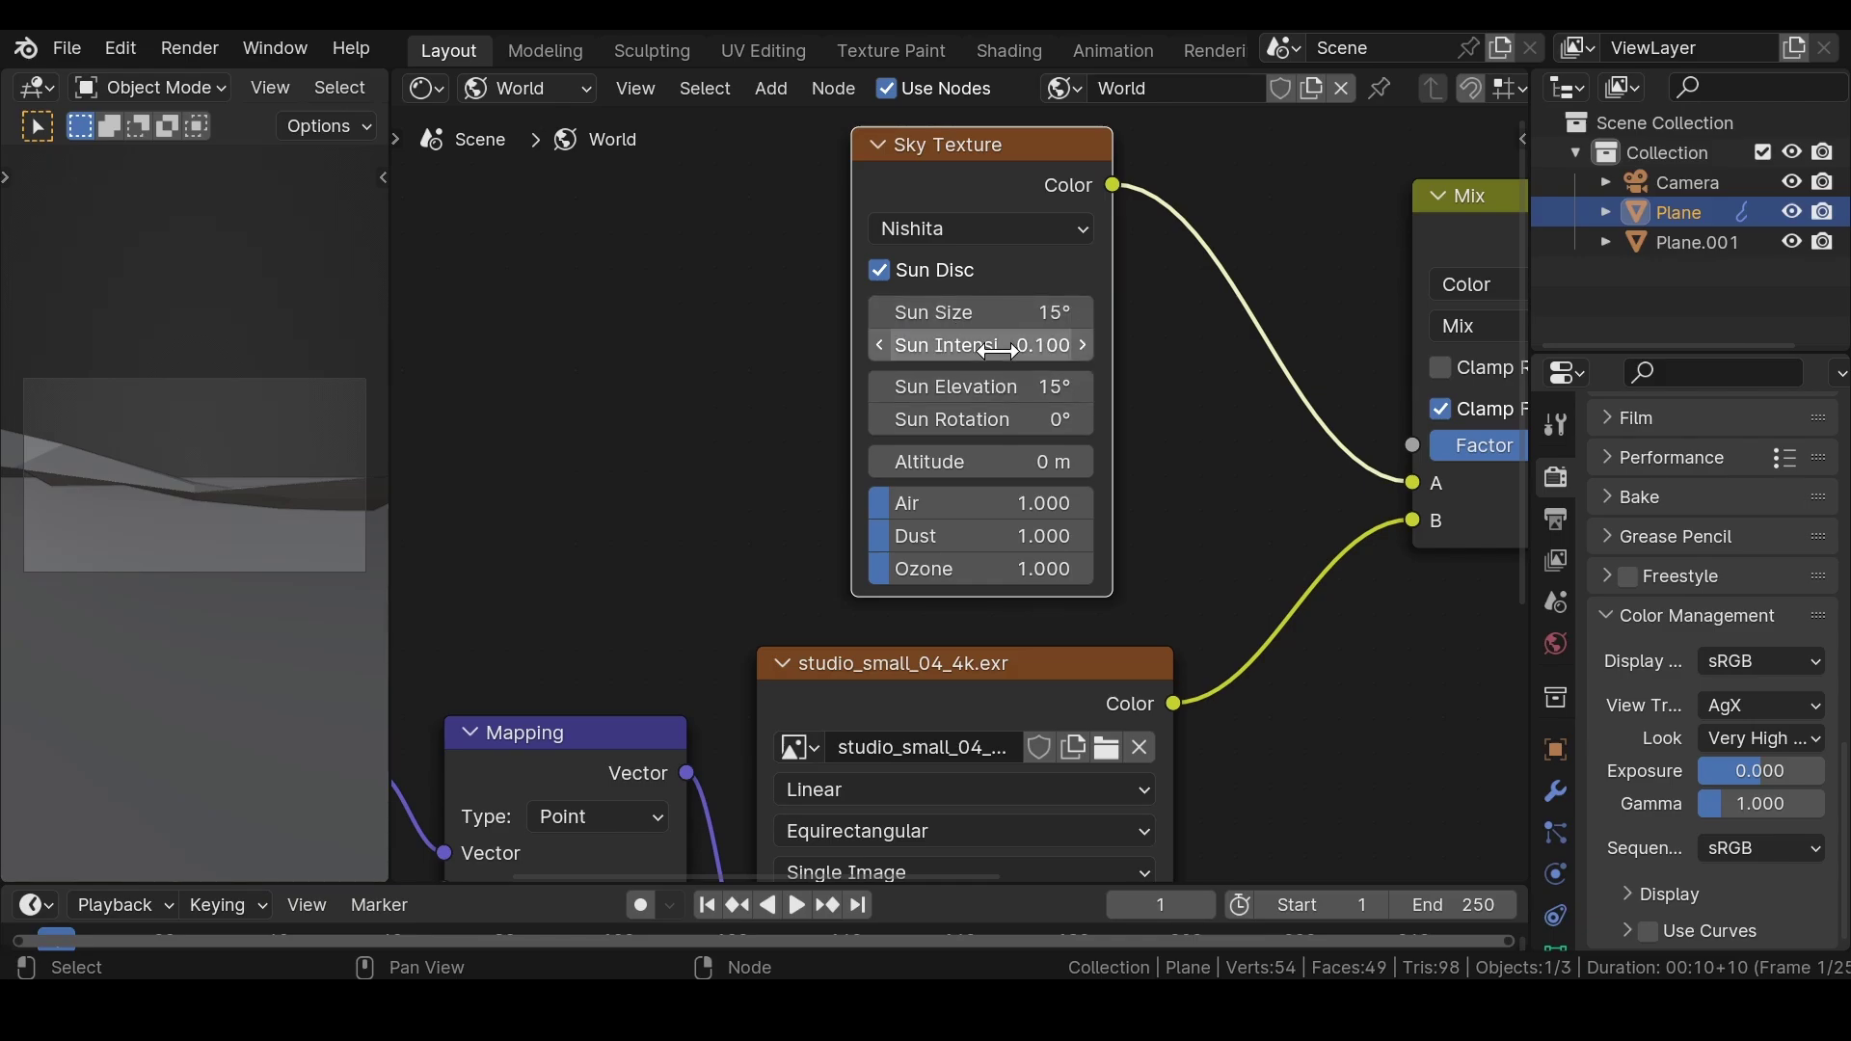
- Set the Sun Elevation to 2° and Sun Rotation to 82°
left_click(1009, 385)
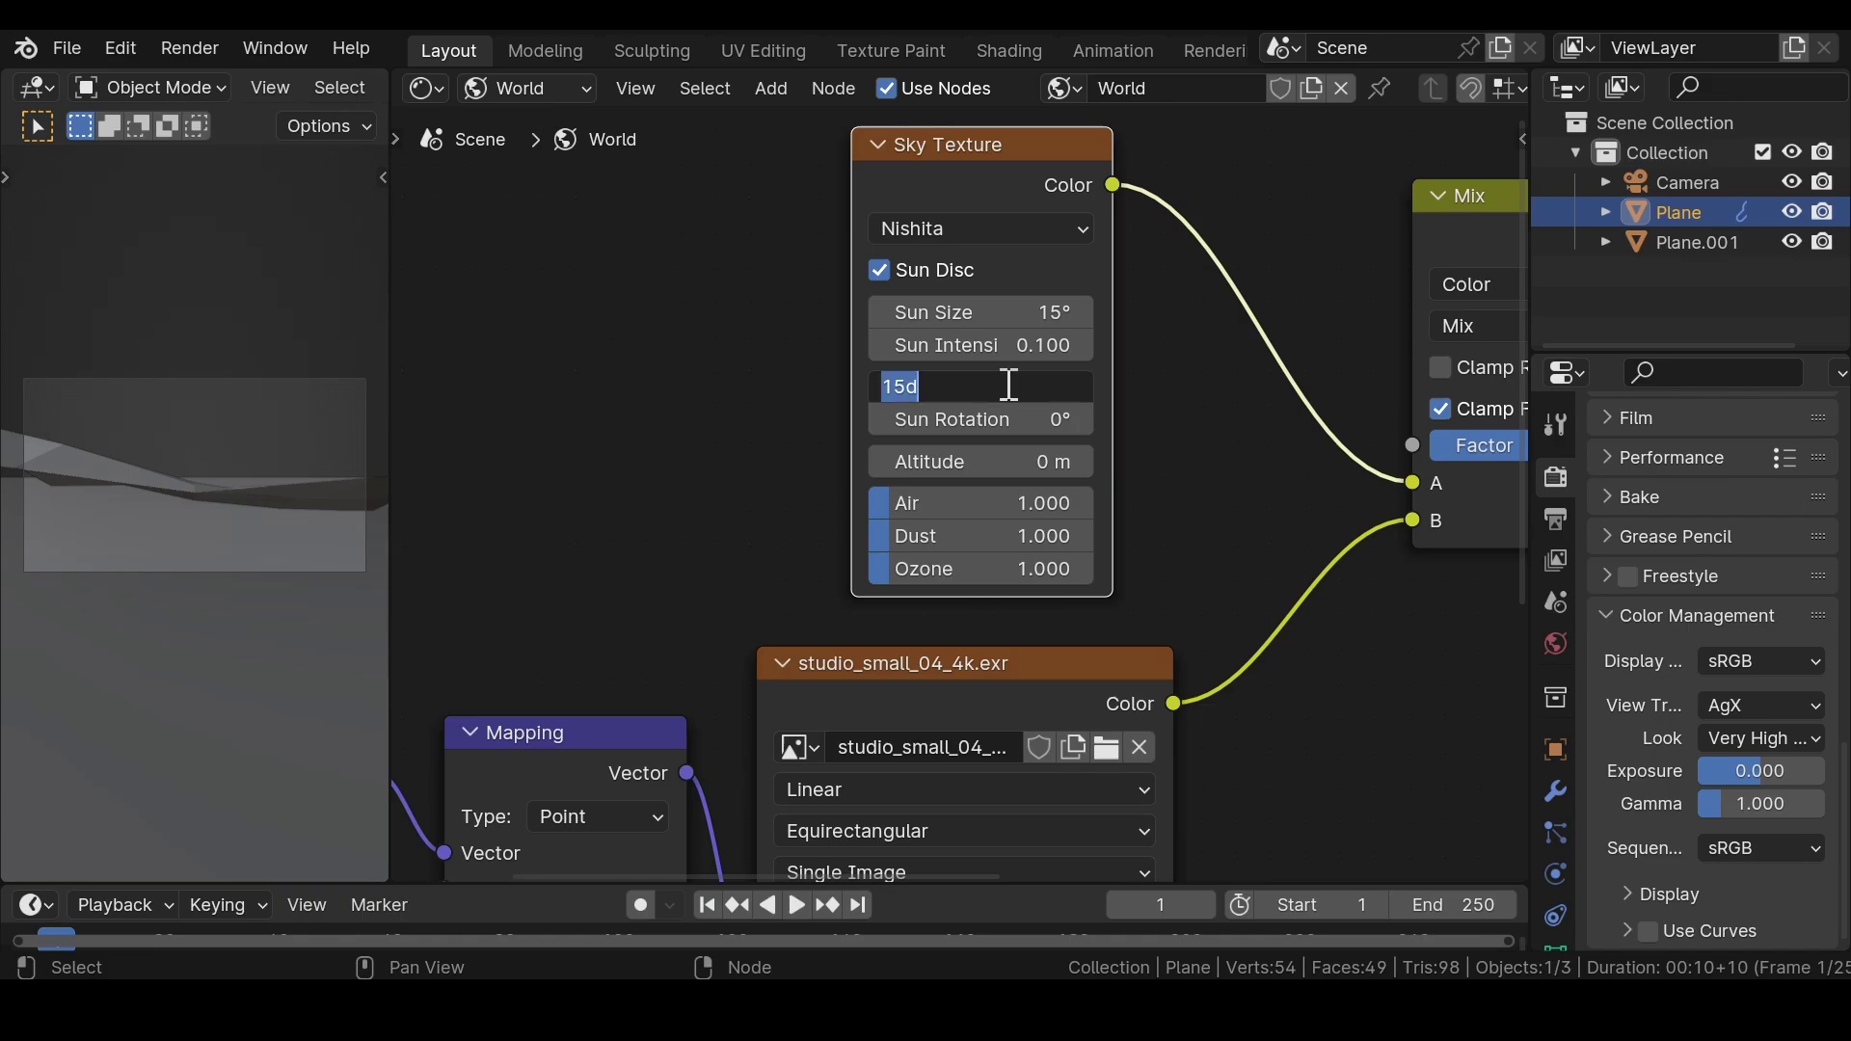
type("2")
key("Return")
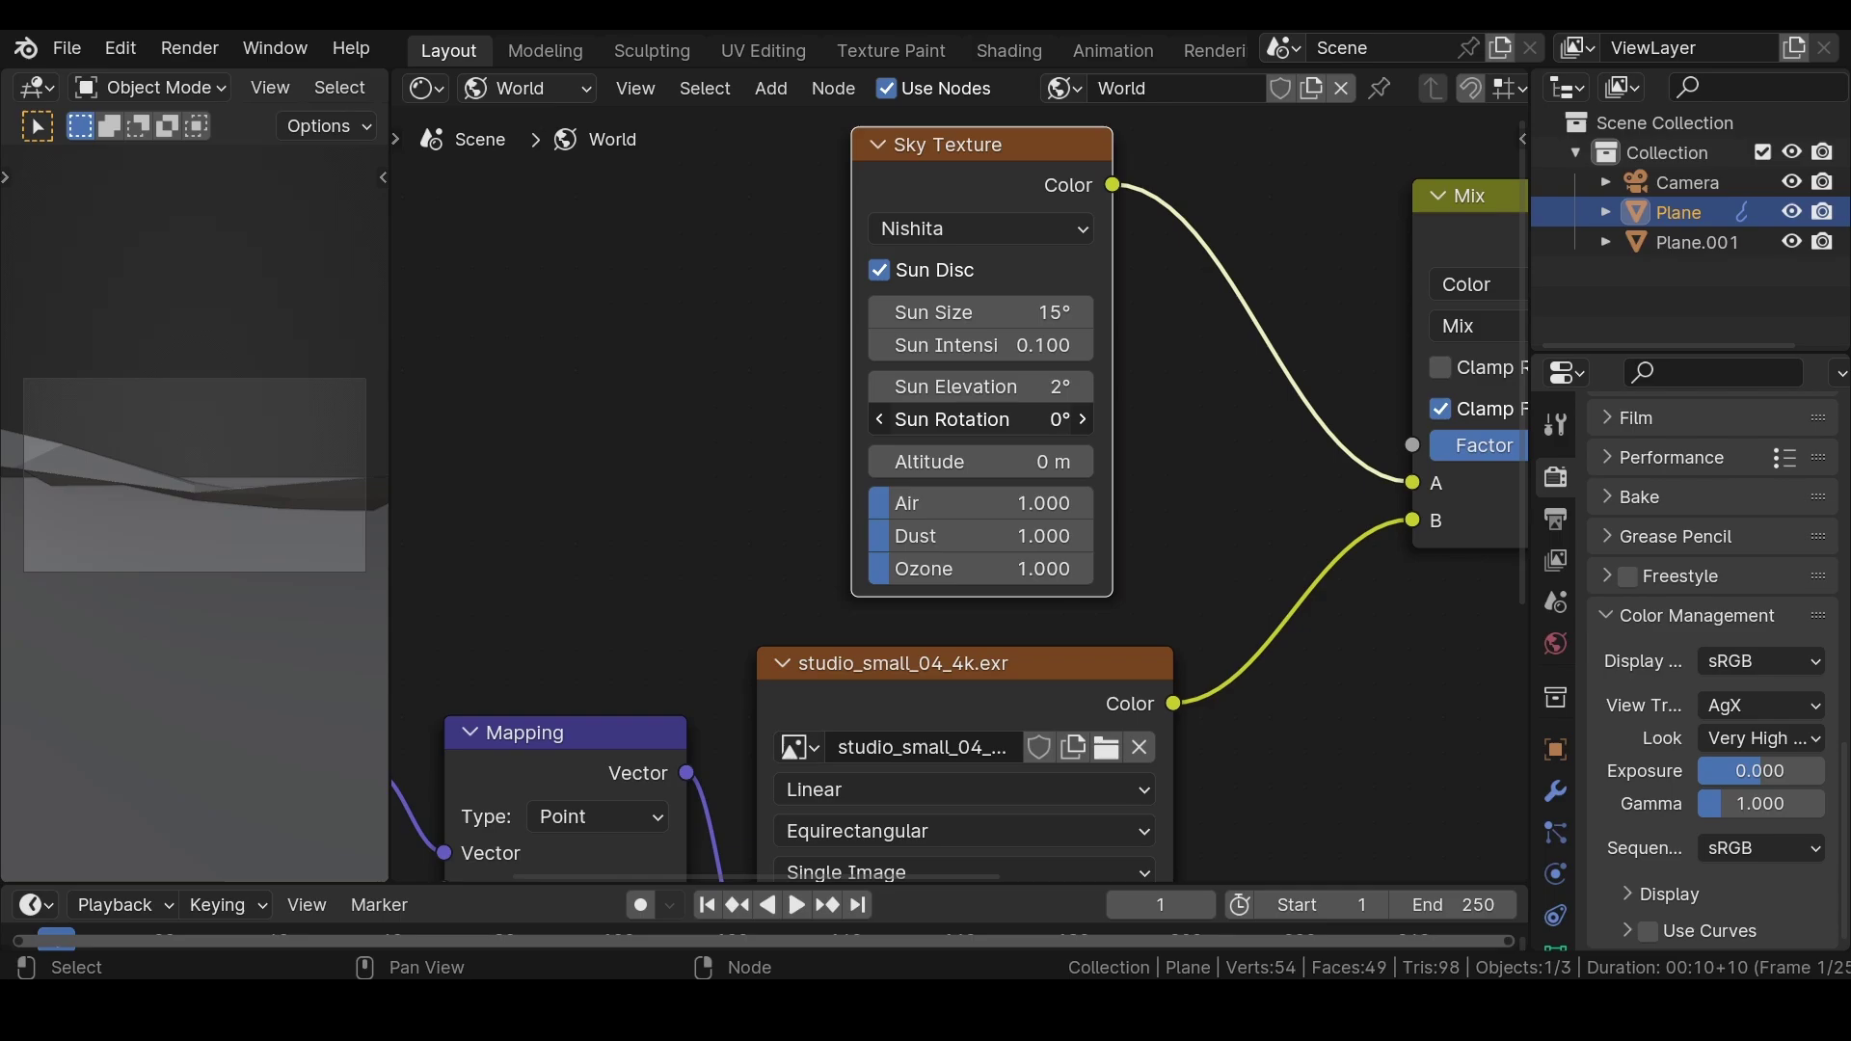
left_click(1009, 422)
type("82")
key("Return")
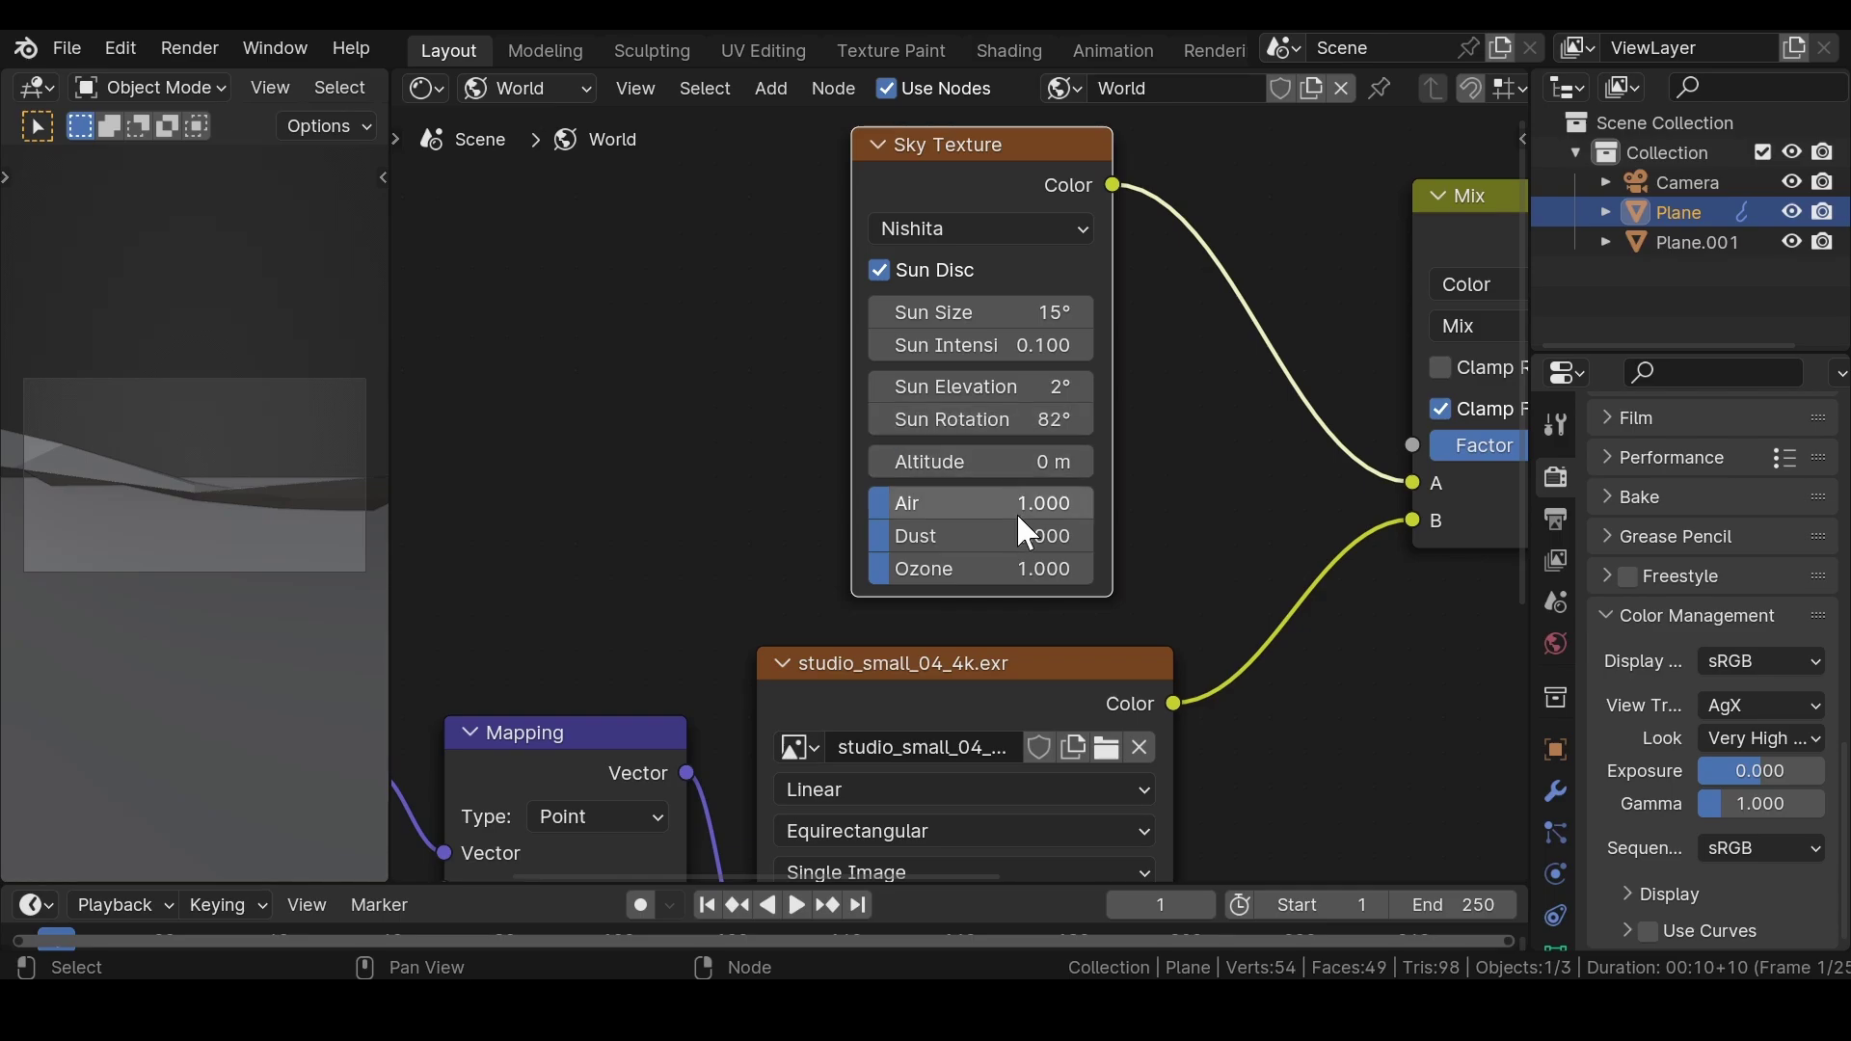
- Set the Sky Texture's Air to 0.100 and Dust to 0.700
middle_click_drag(1027, 487, 1343, 359)
scroll(1352, 359, "up", 2)
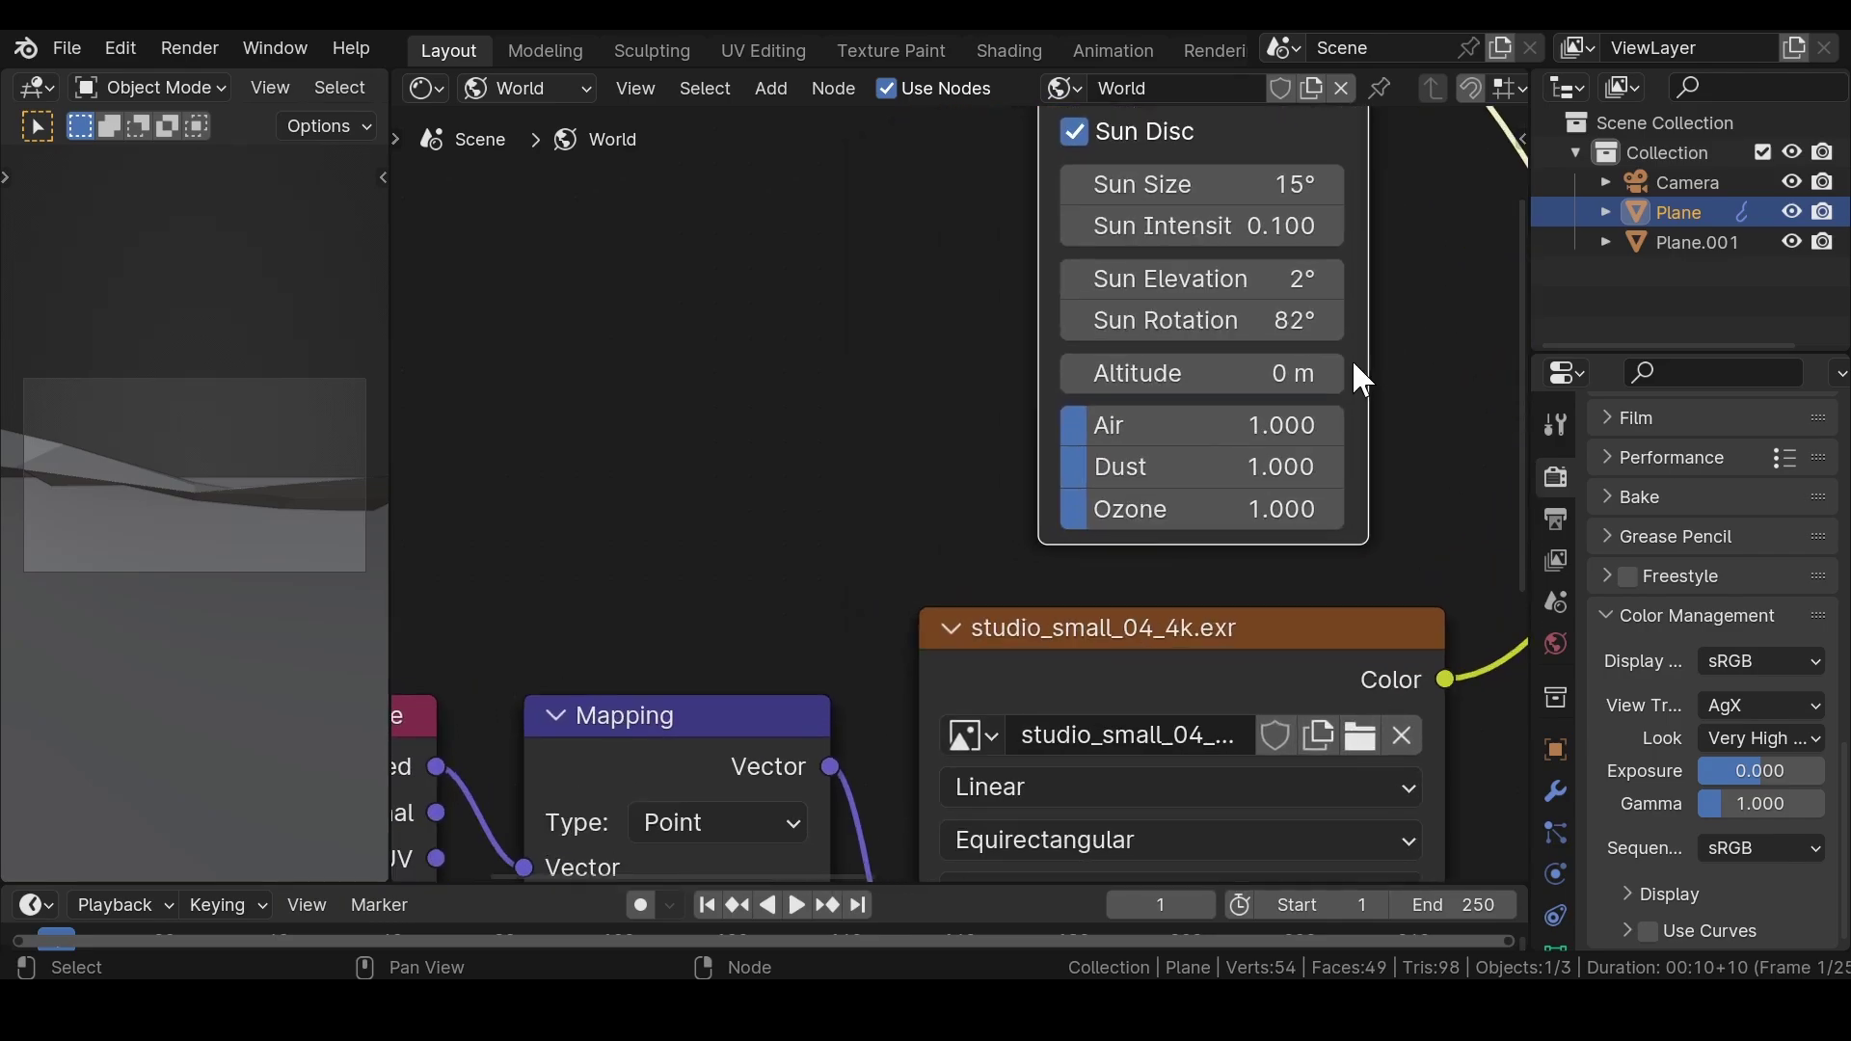
left_click(1176, 422)
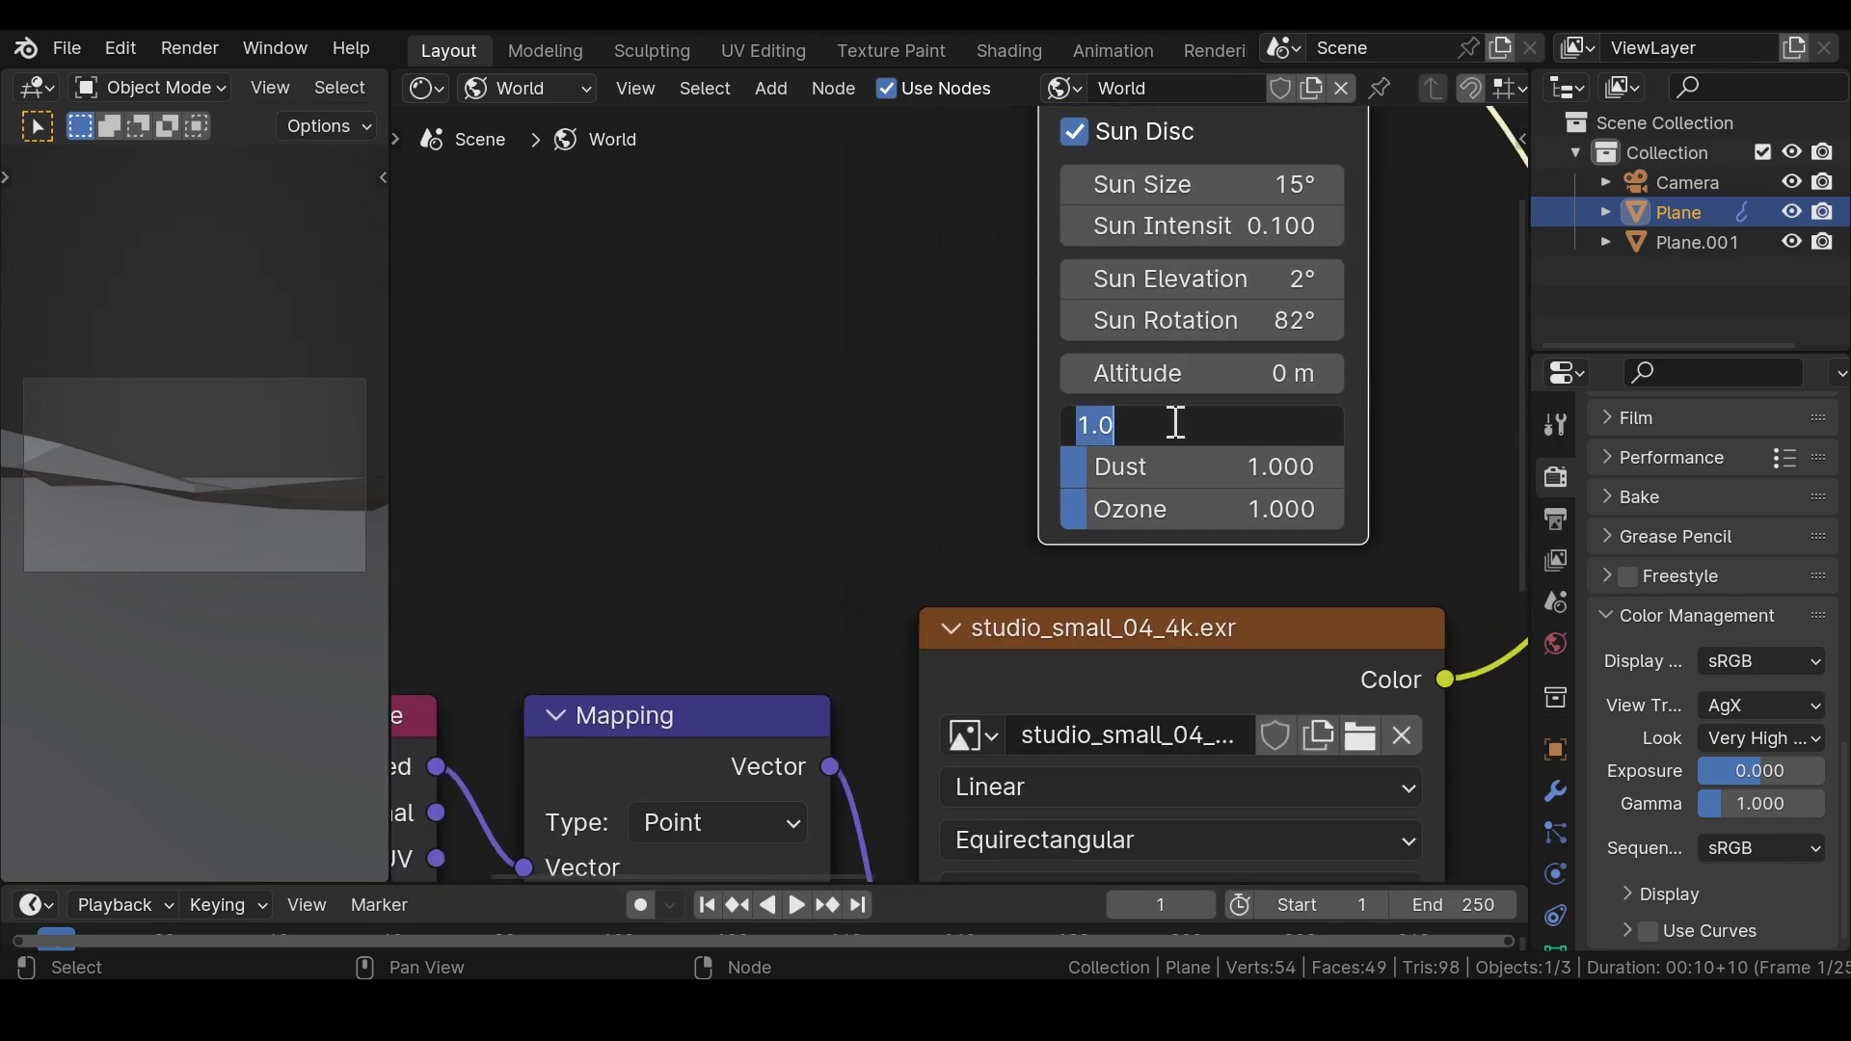
type(".1")
key("Return")
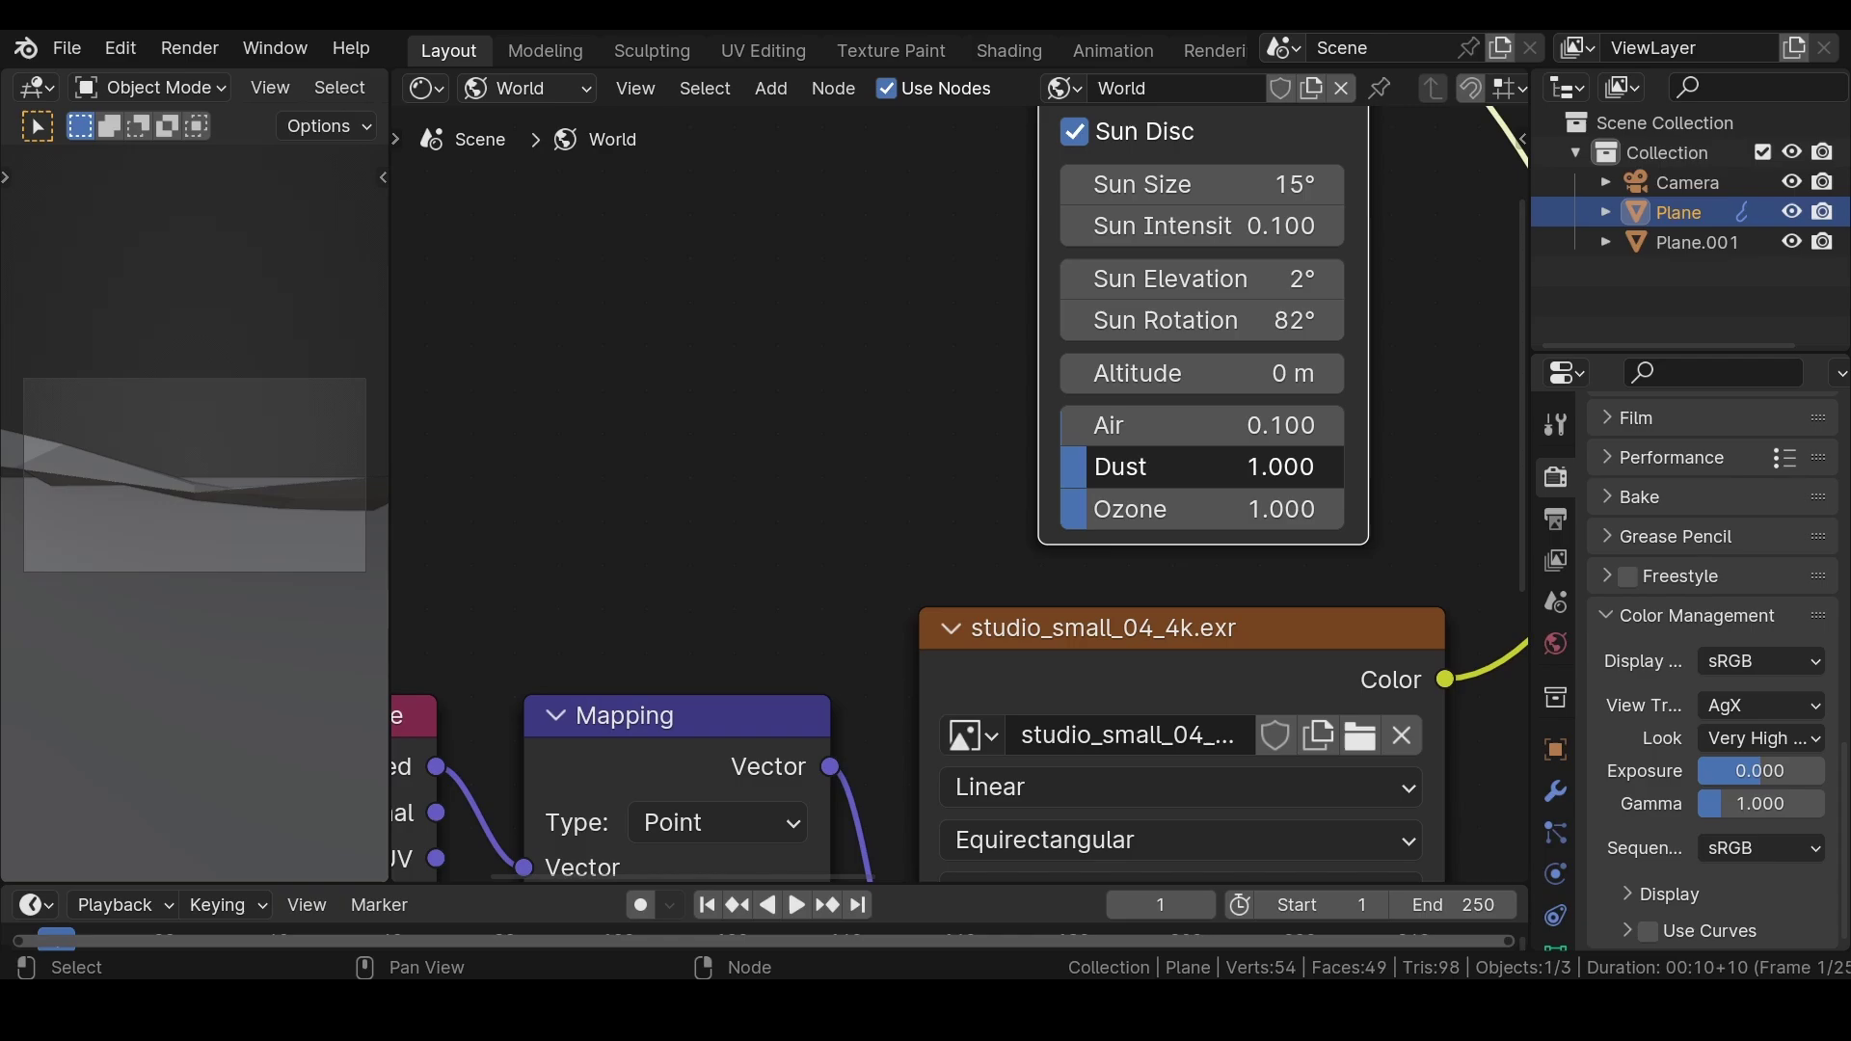
left_click(1183, 466)
type(".7")
key("Return")
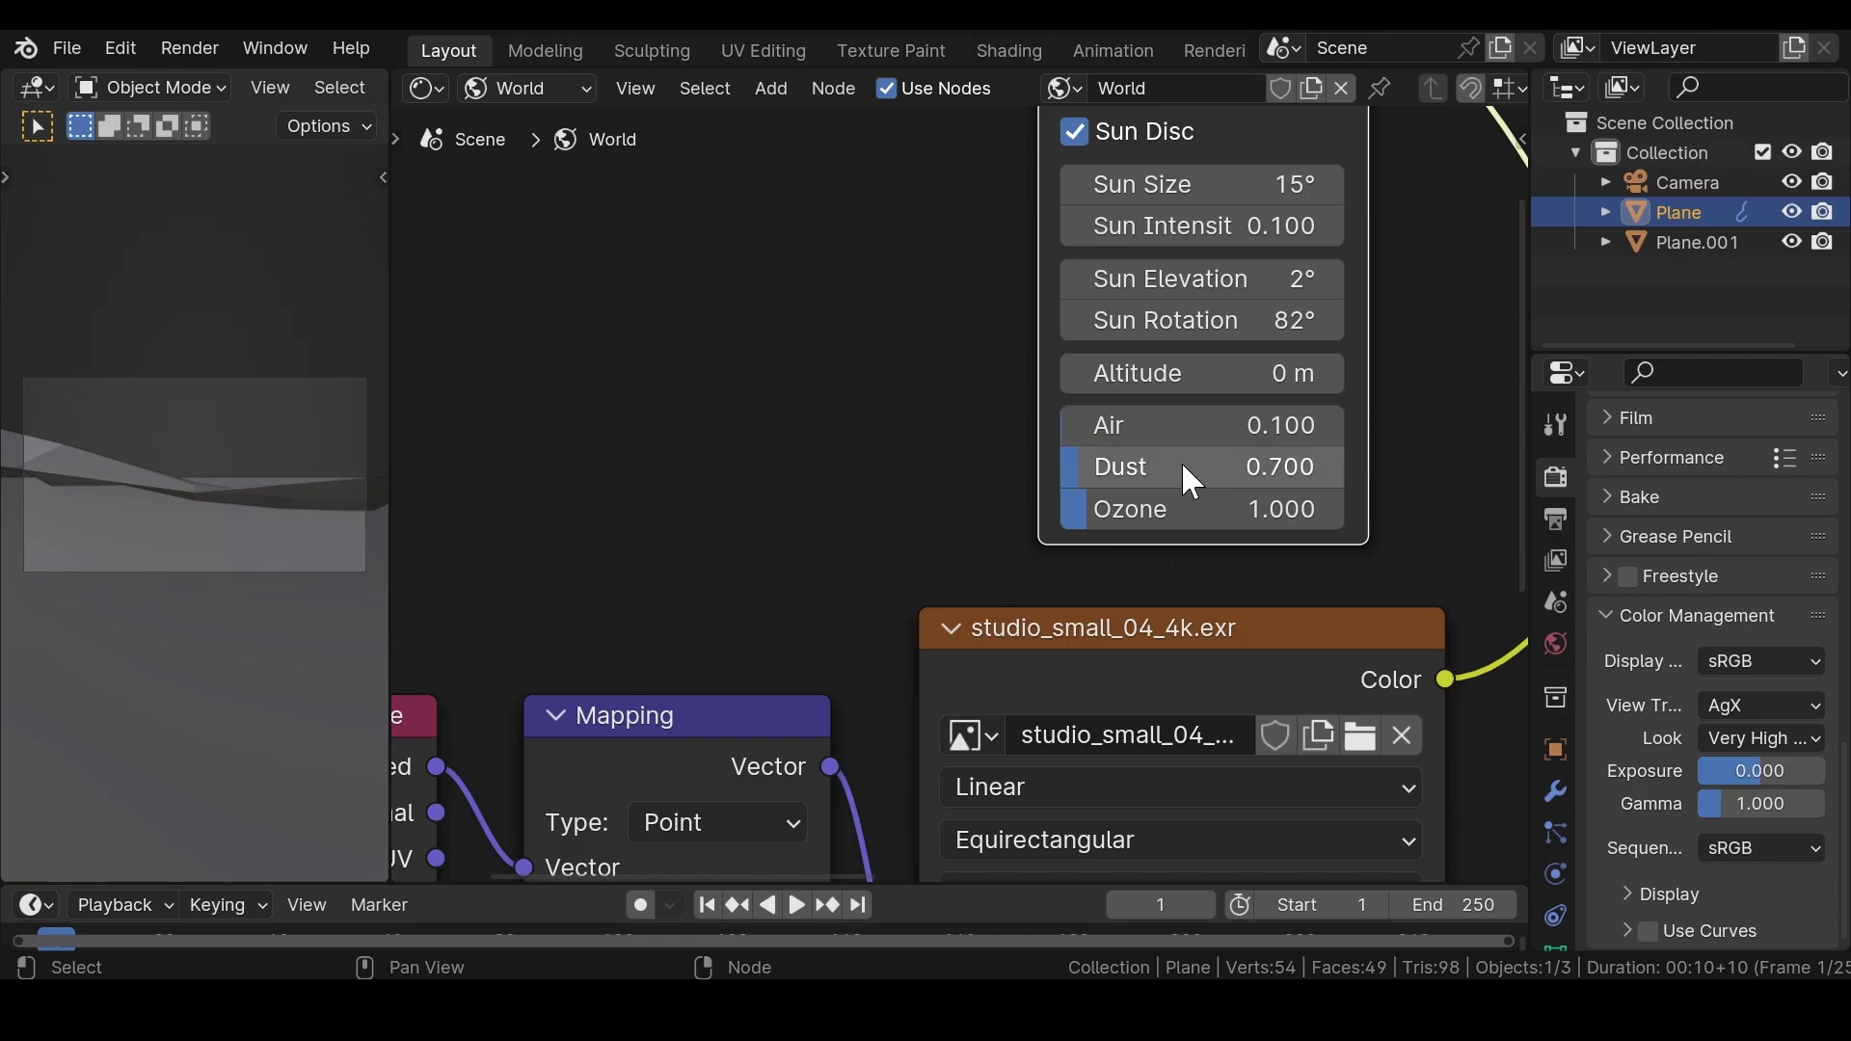
- Set Ozone to 1.600 and widen the 3D viewport beside the node editor
left_click(1208, 502)
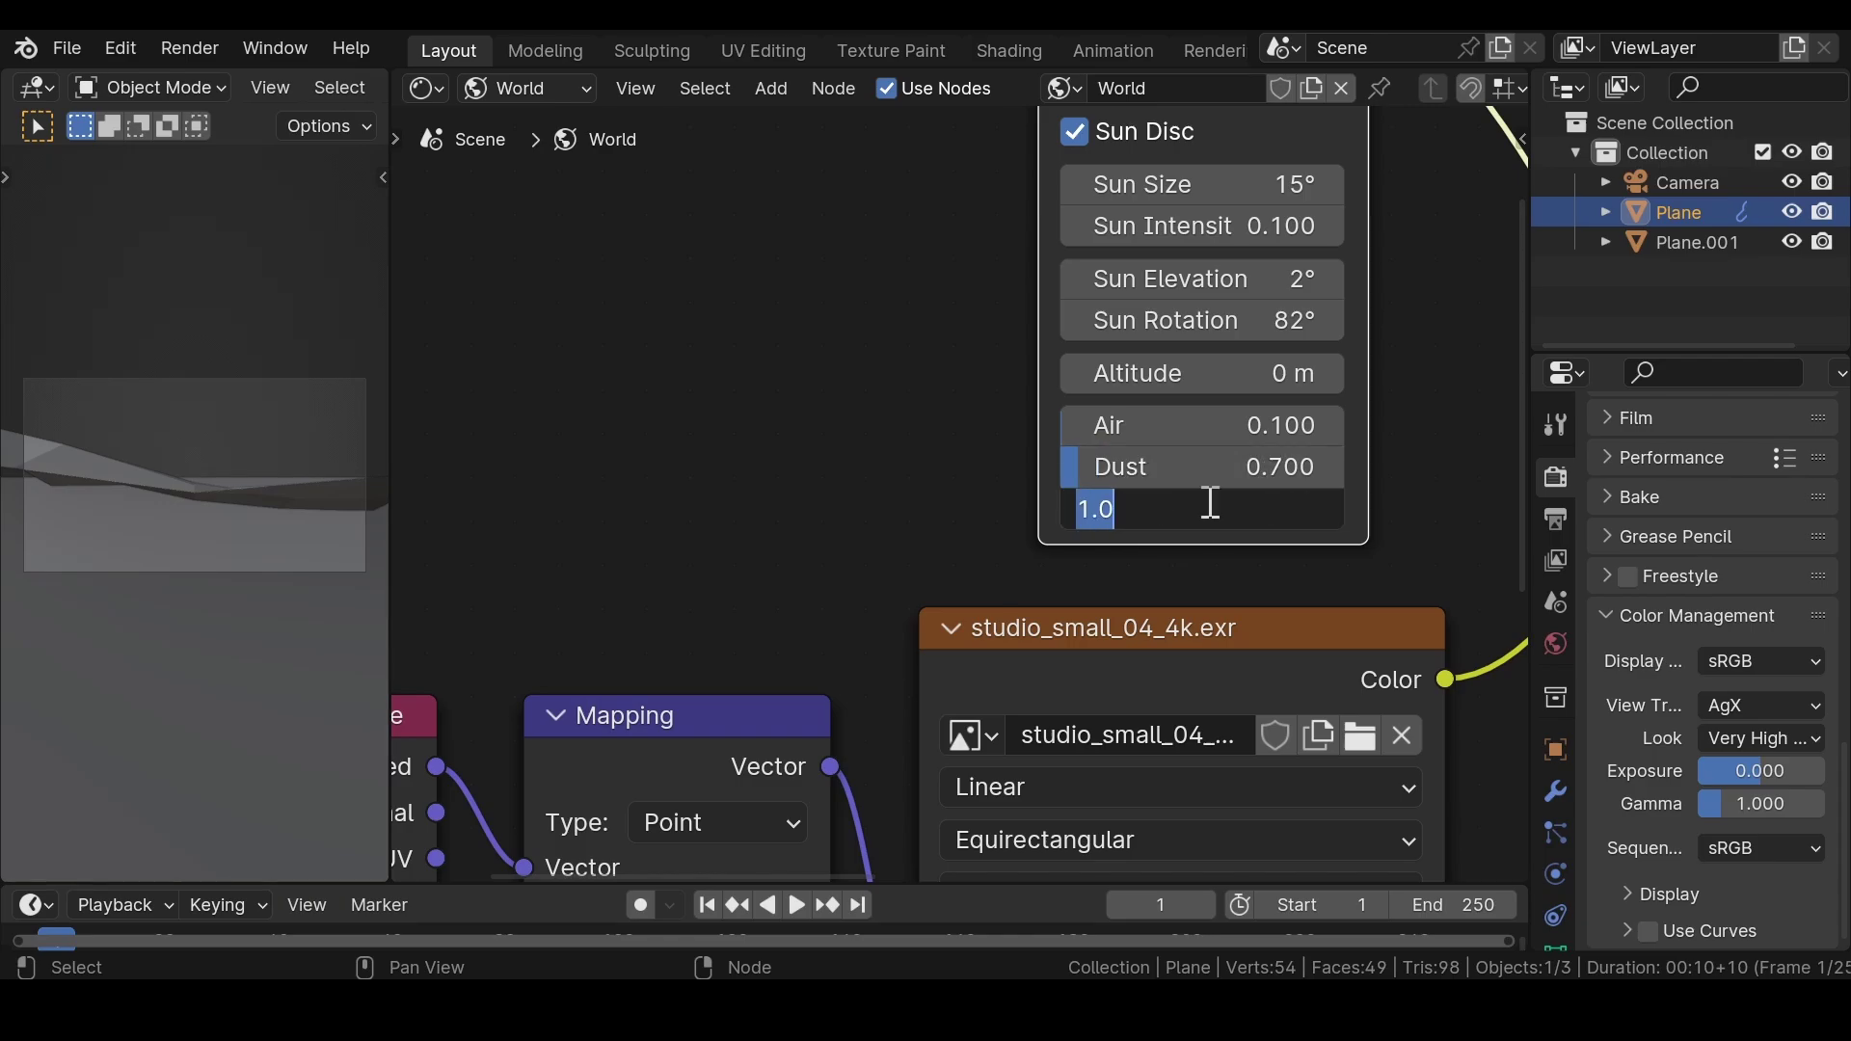
type("1.")
key("BackSpace")
key("BackSpace")
type("1.6")
key("Return")
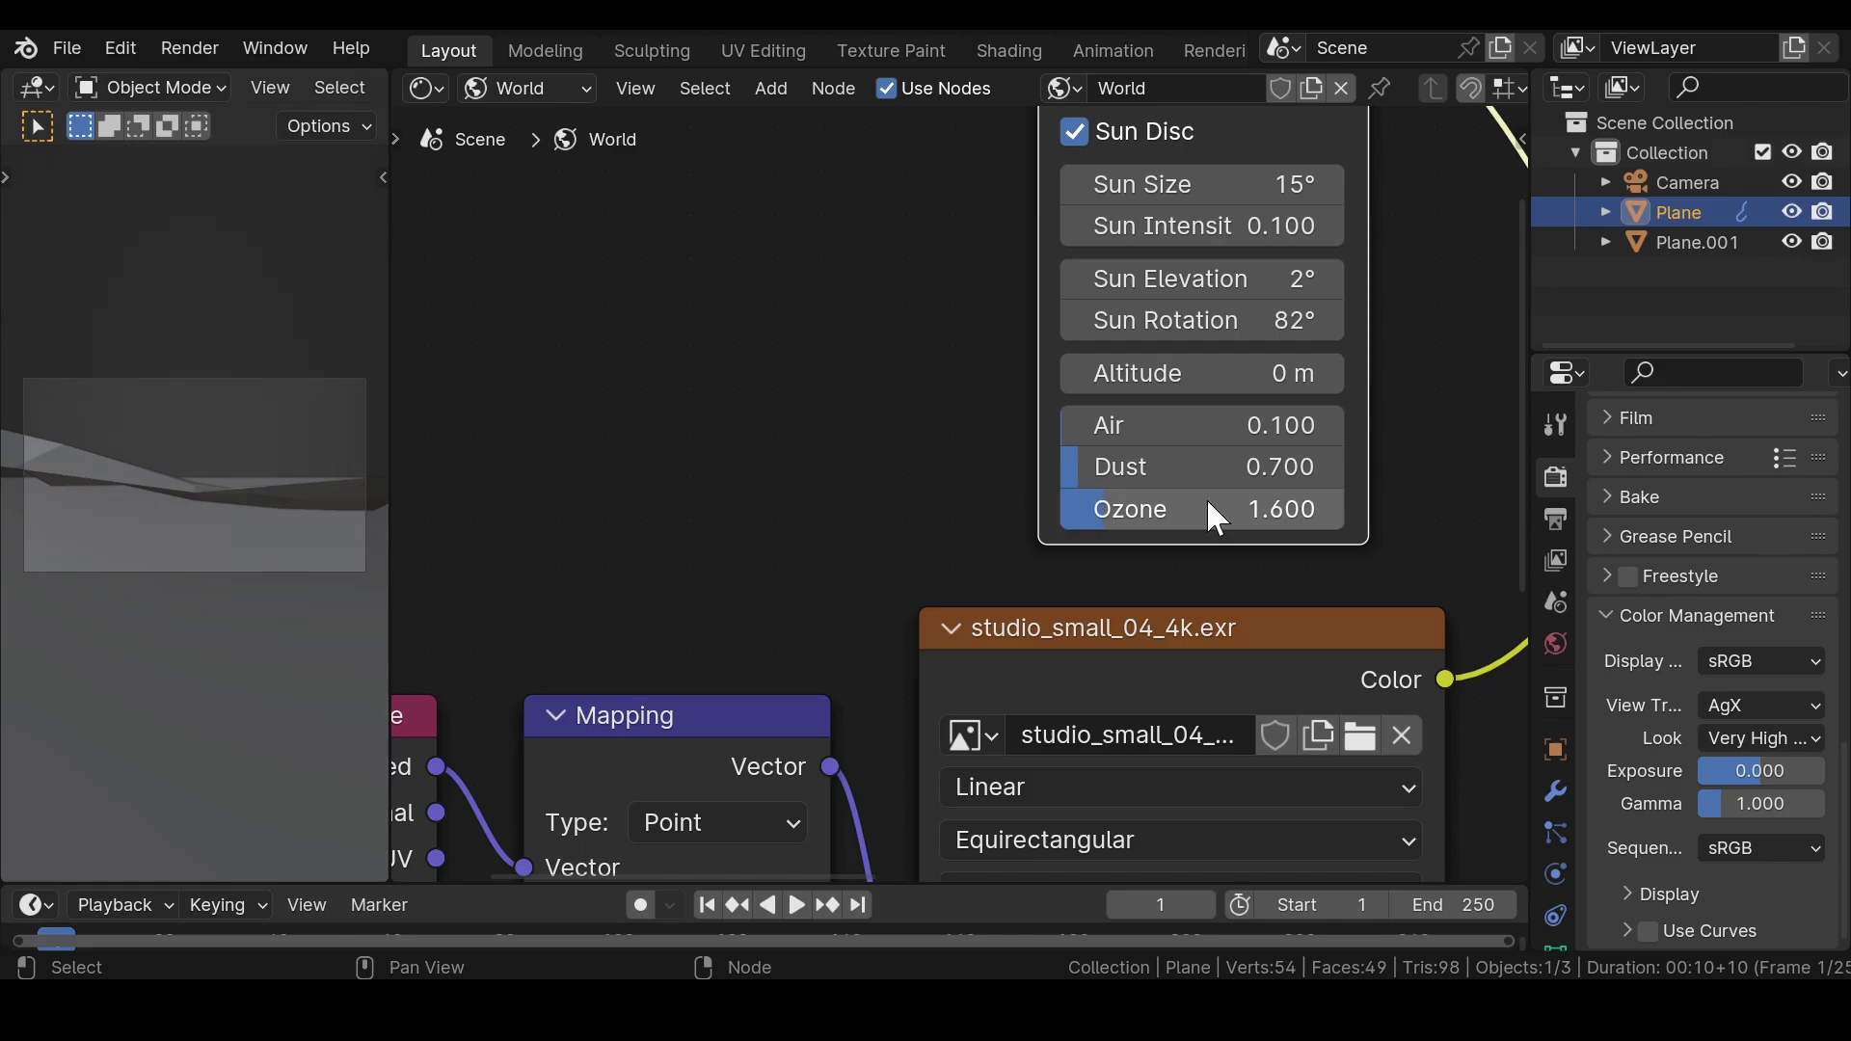
scroll(617, 355, "down", 2)
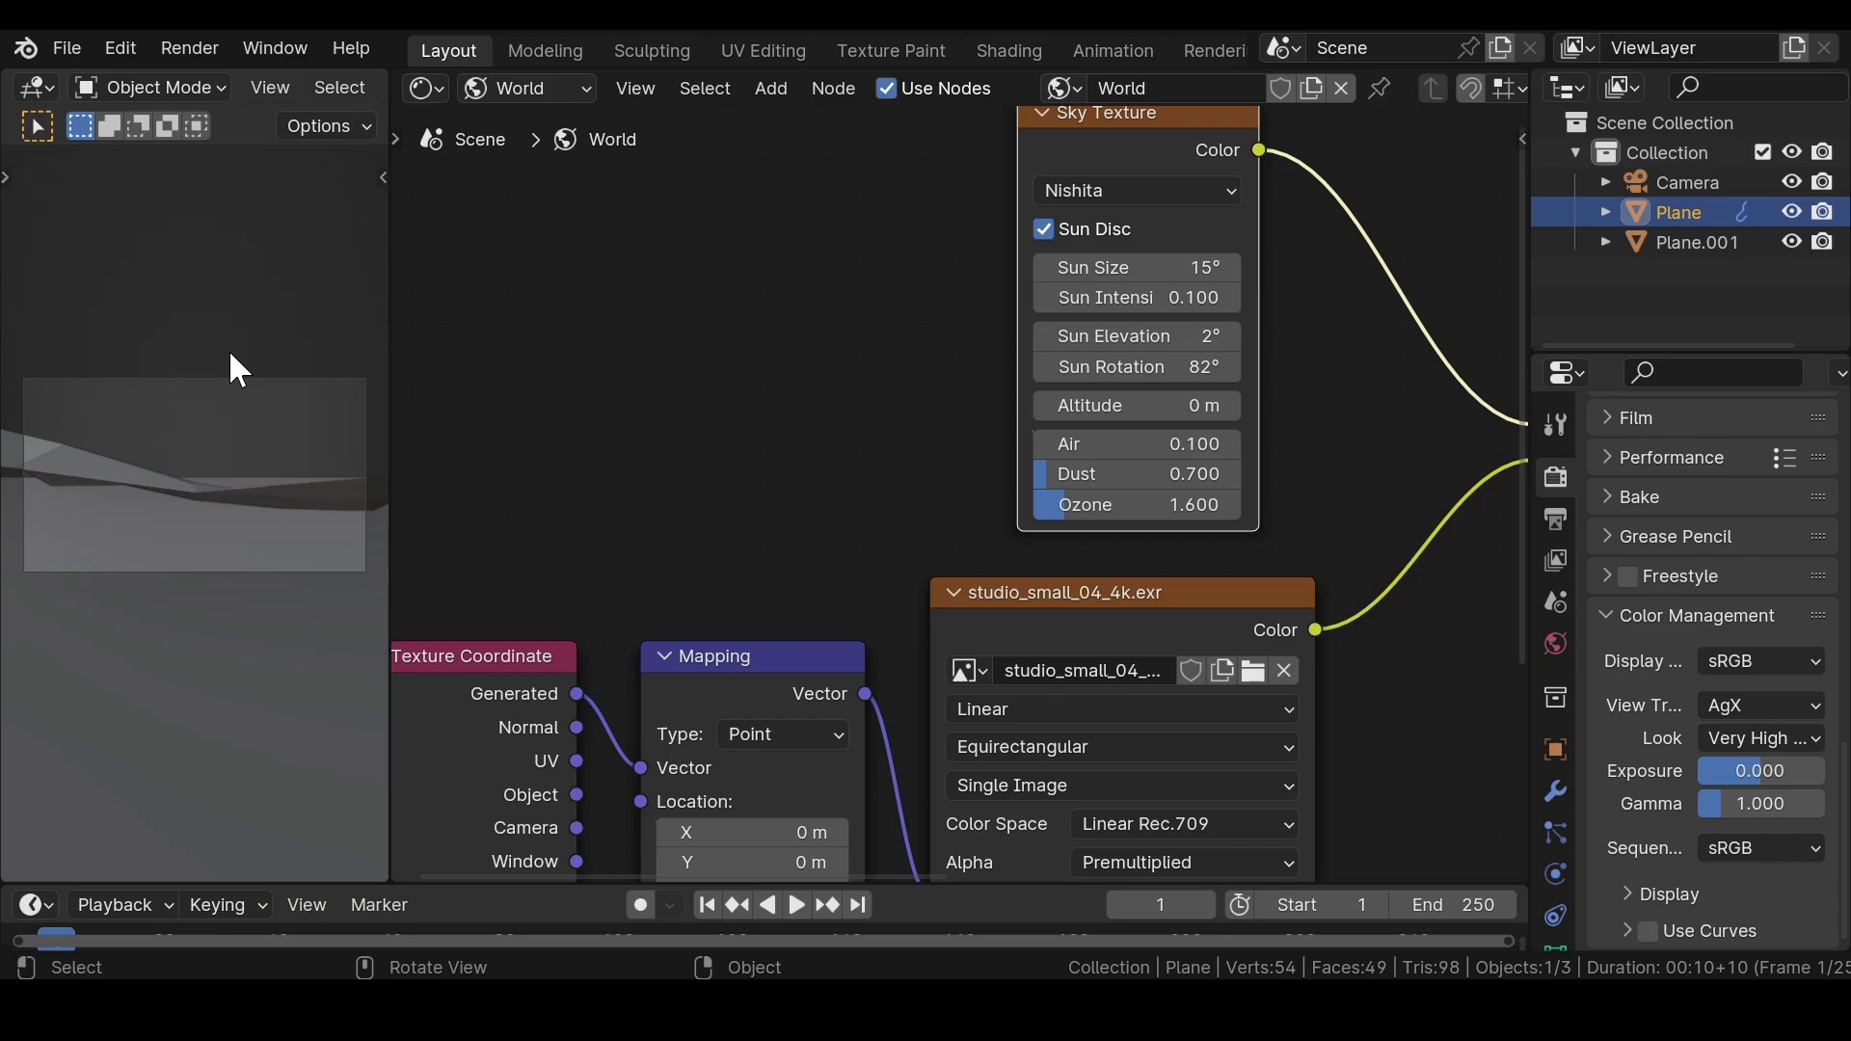
left_click_drag(390, 331, 585, 349)
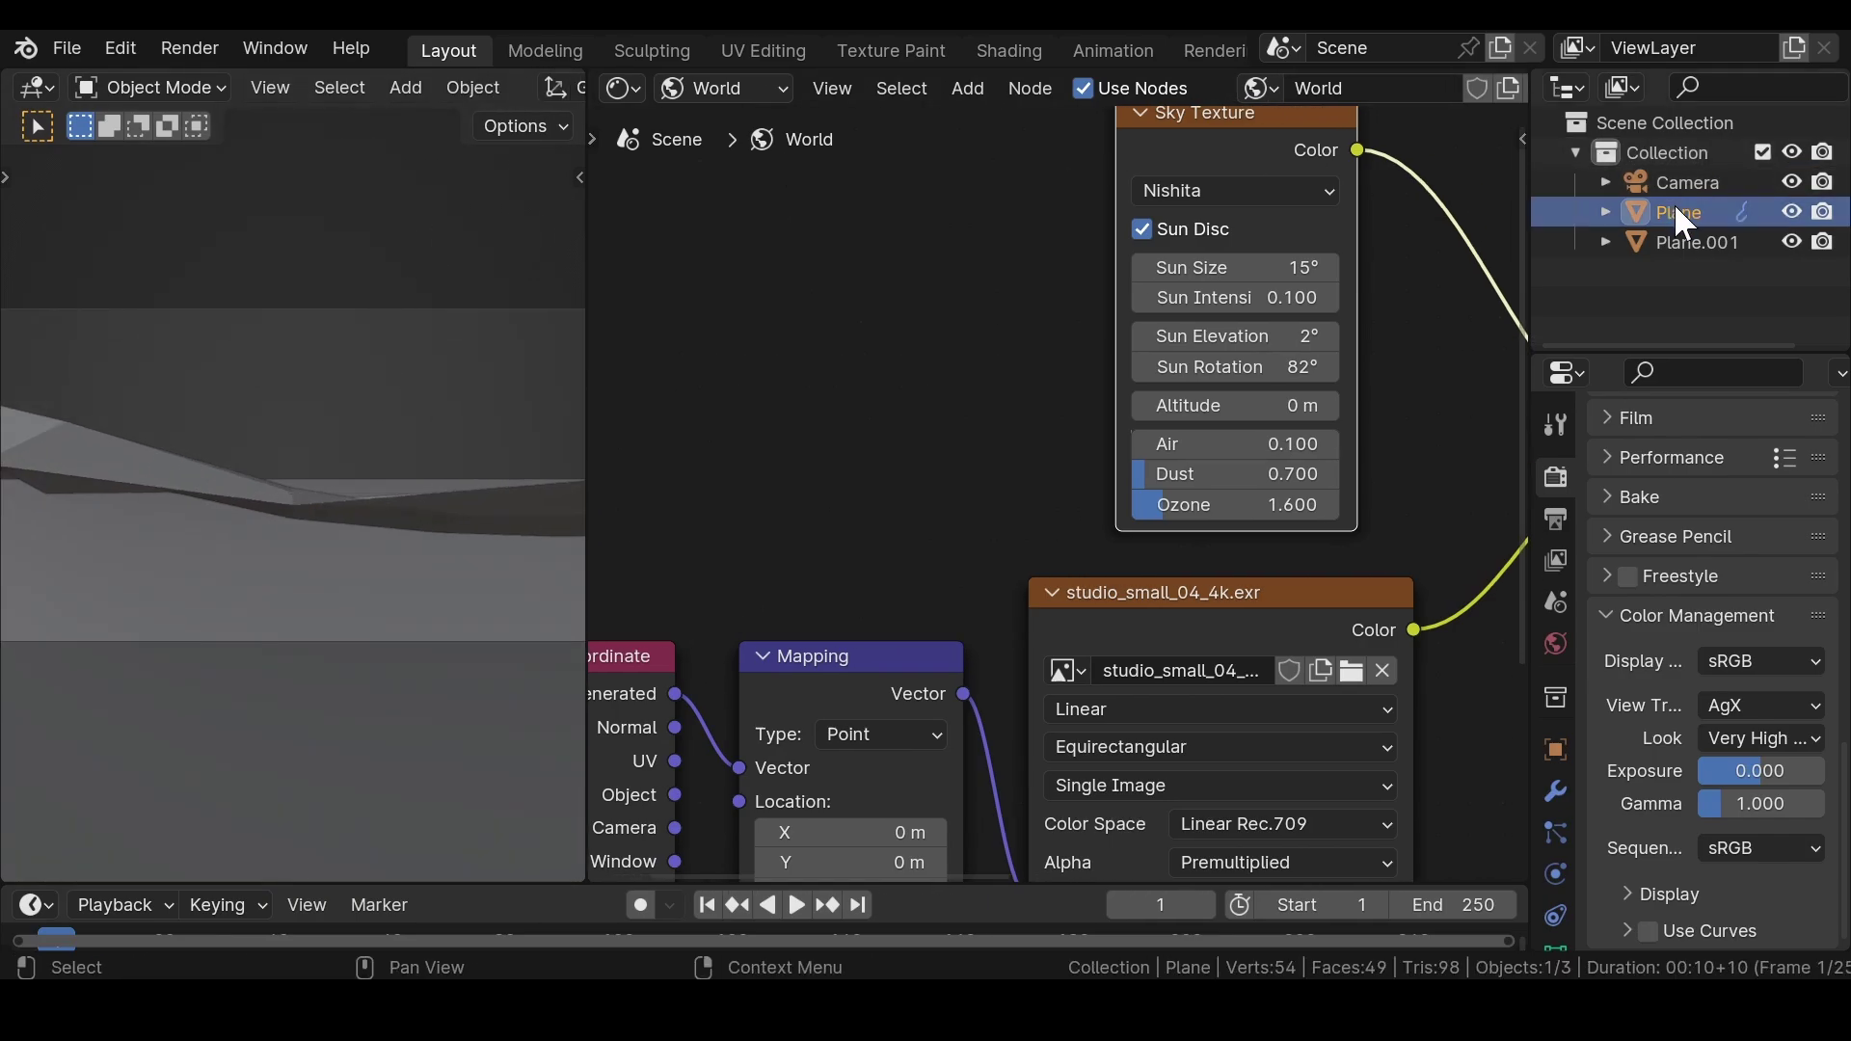
- Change the Shader Type from World to Object and create Material.001 for the Plane
left_click(725, 89)
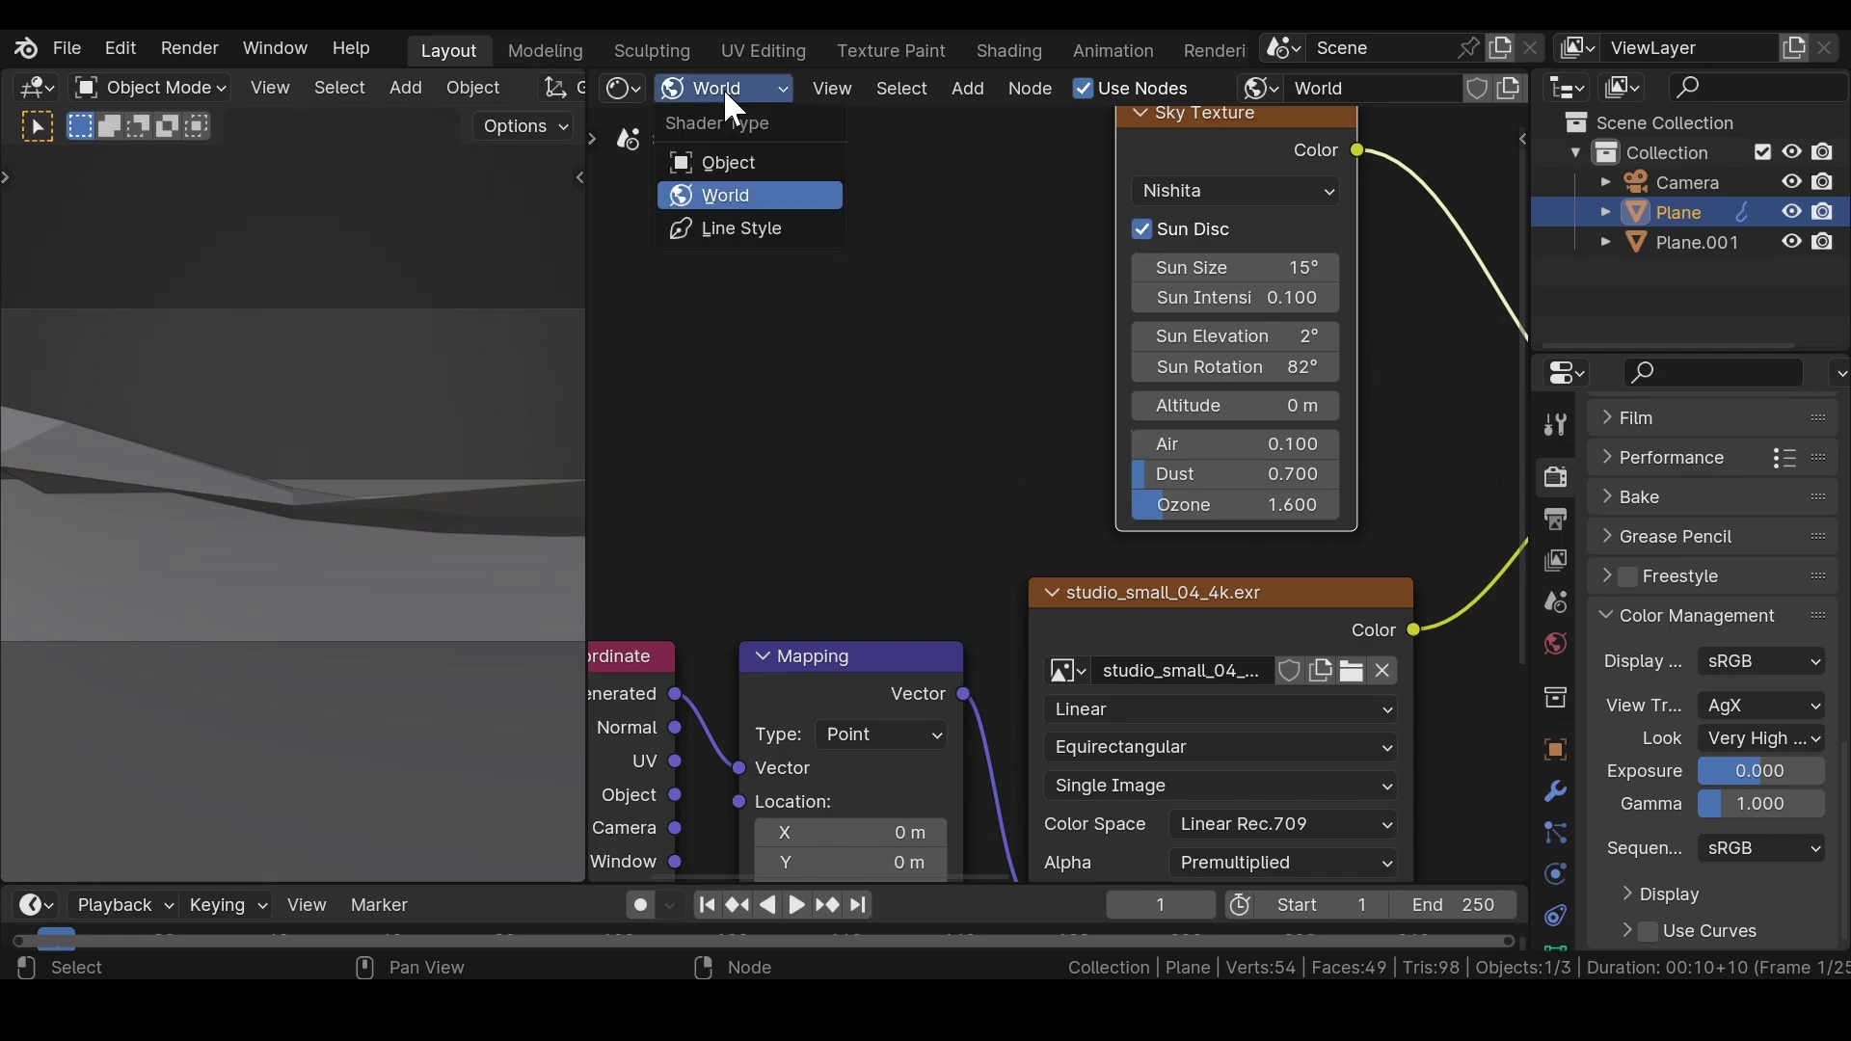
left_click(748, 160)
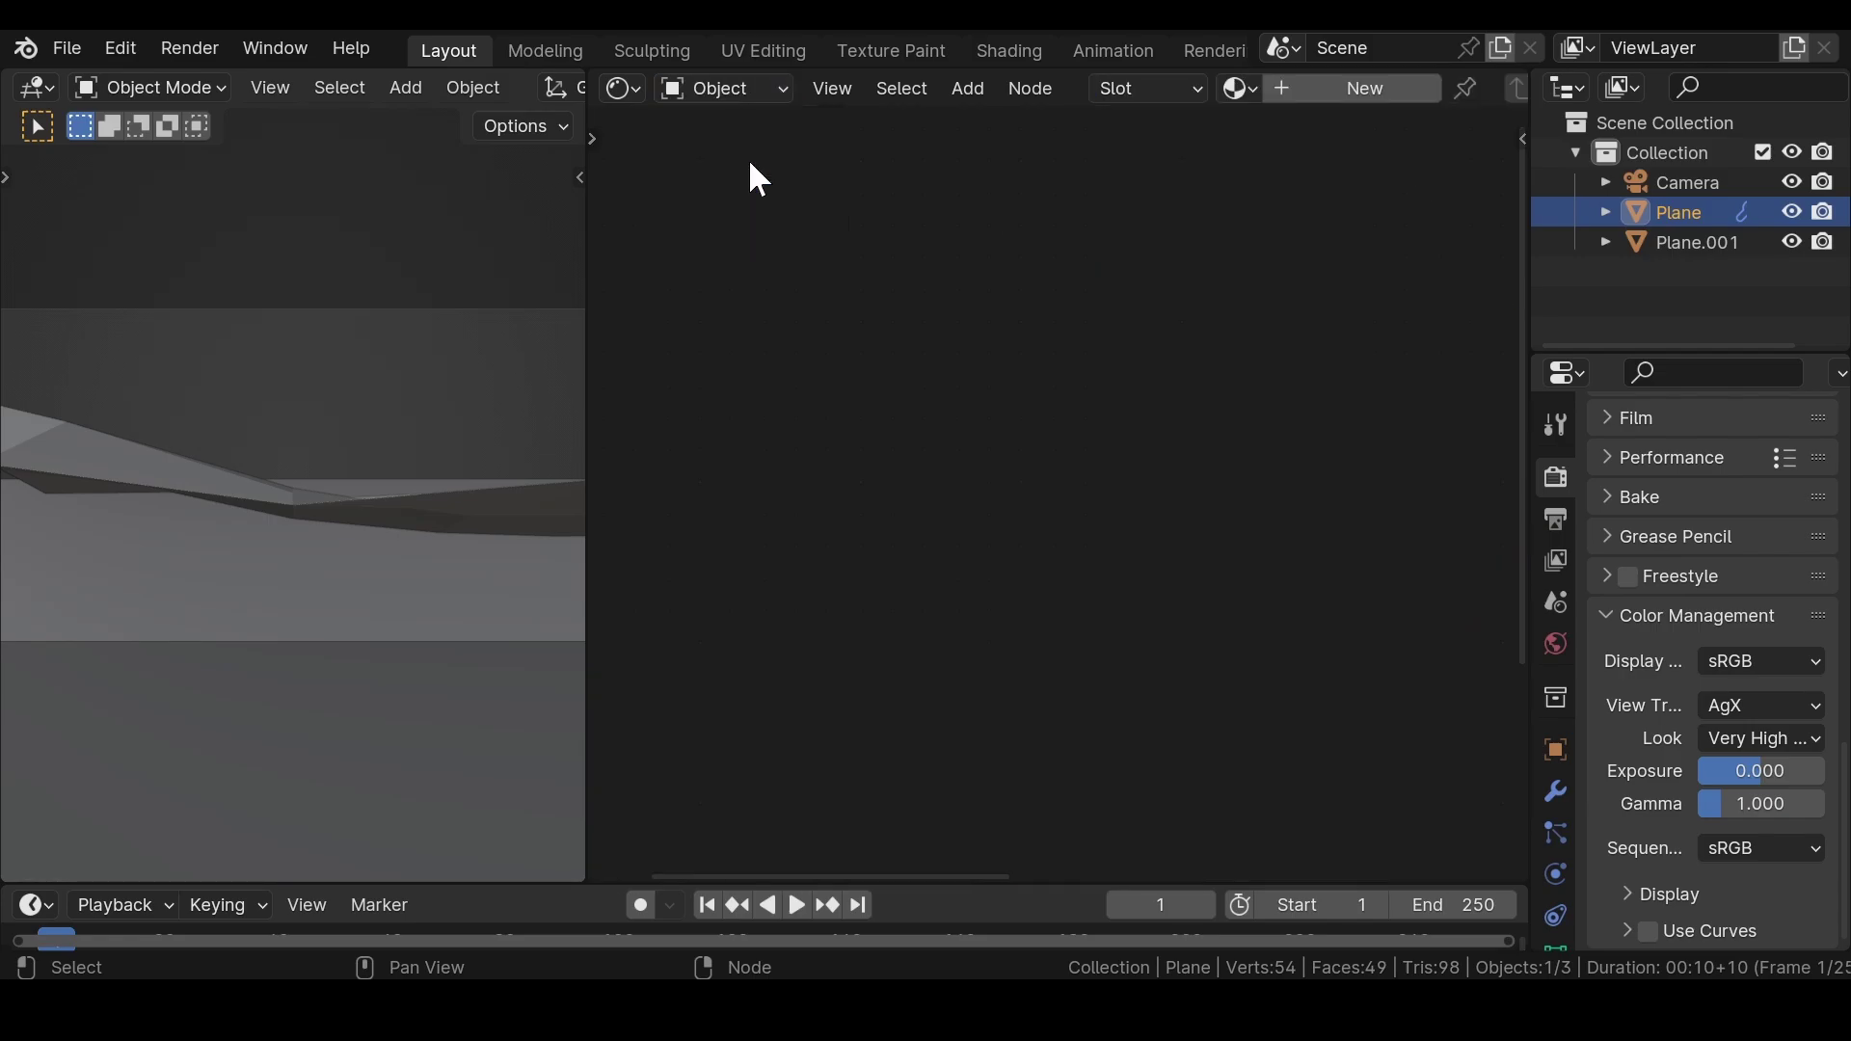
left_click(1385, 83)
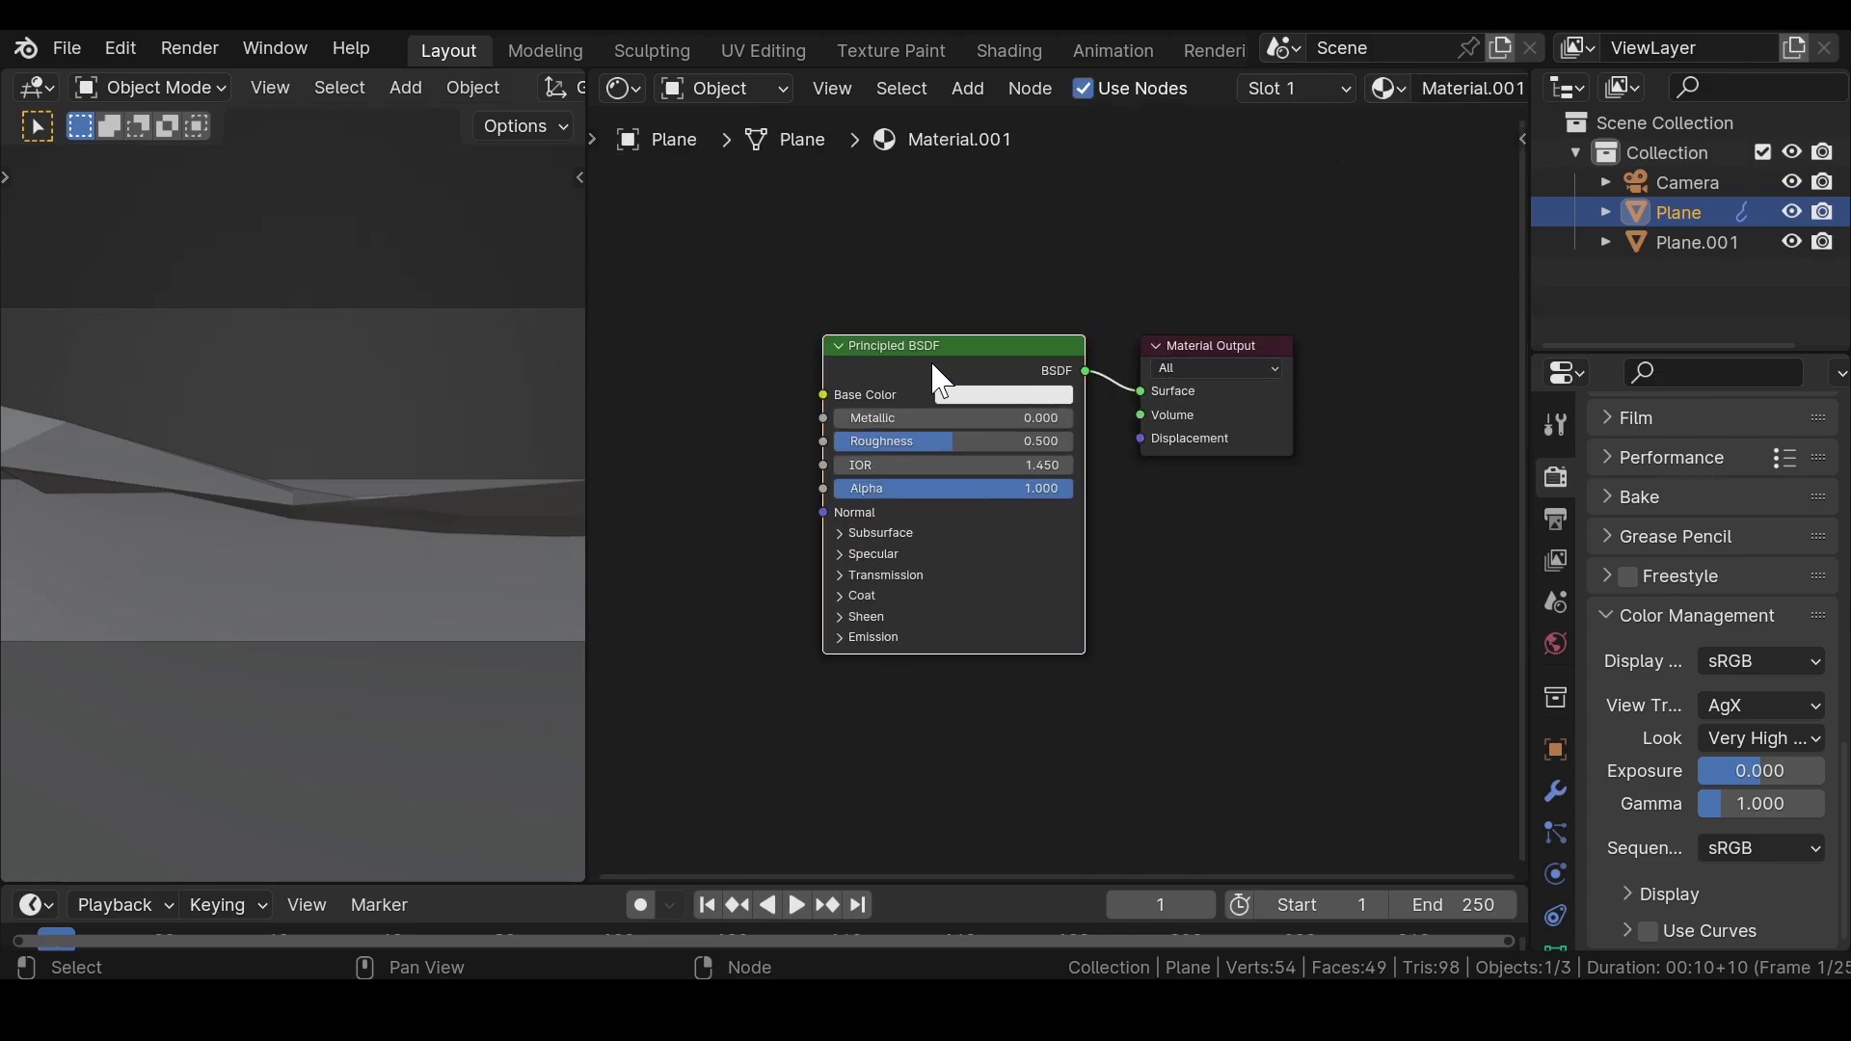
- Replace the Plane's Principled BSDF with a Glass BSDF node
key("x")
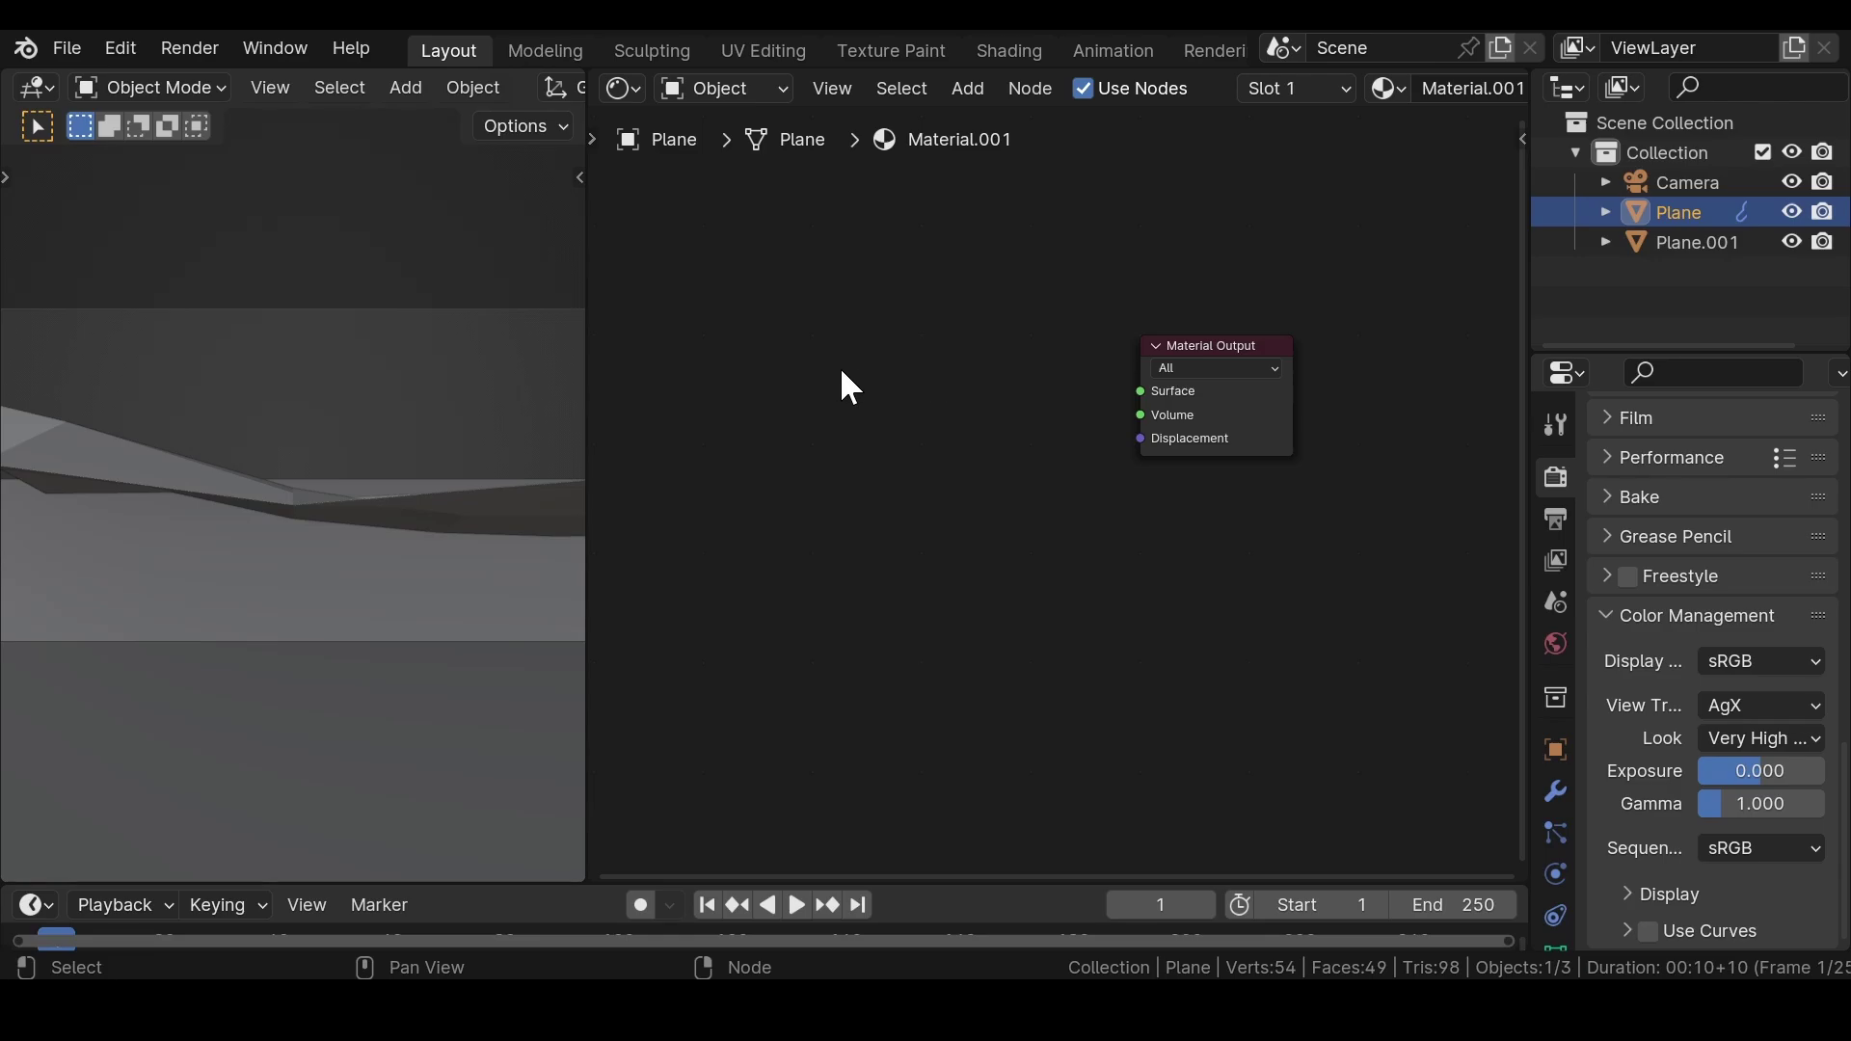
key("shift+a")
type("gl")
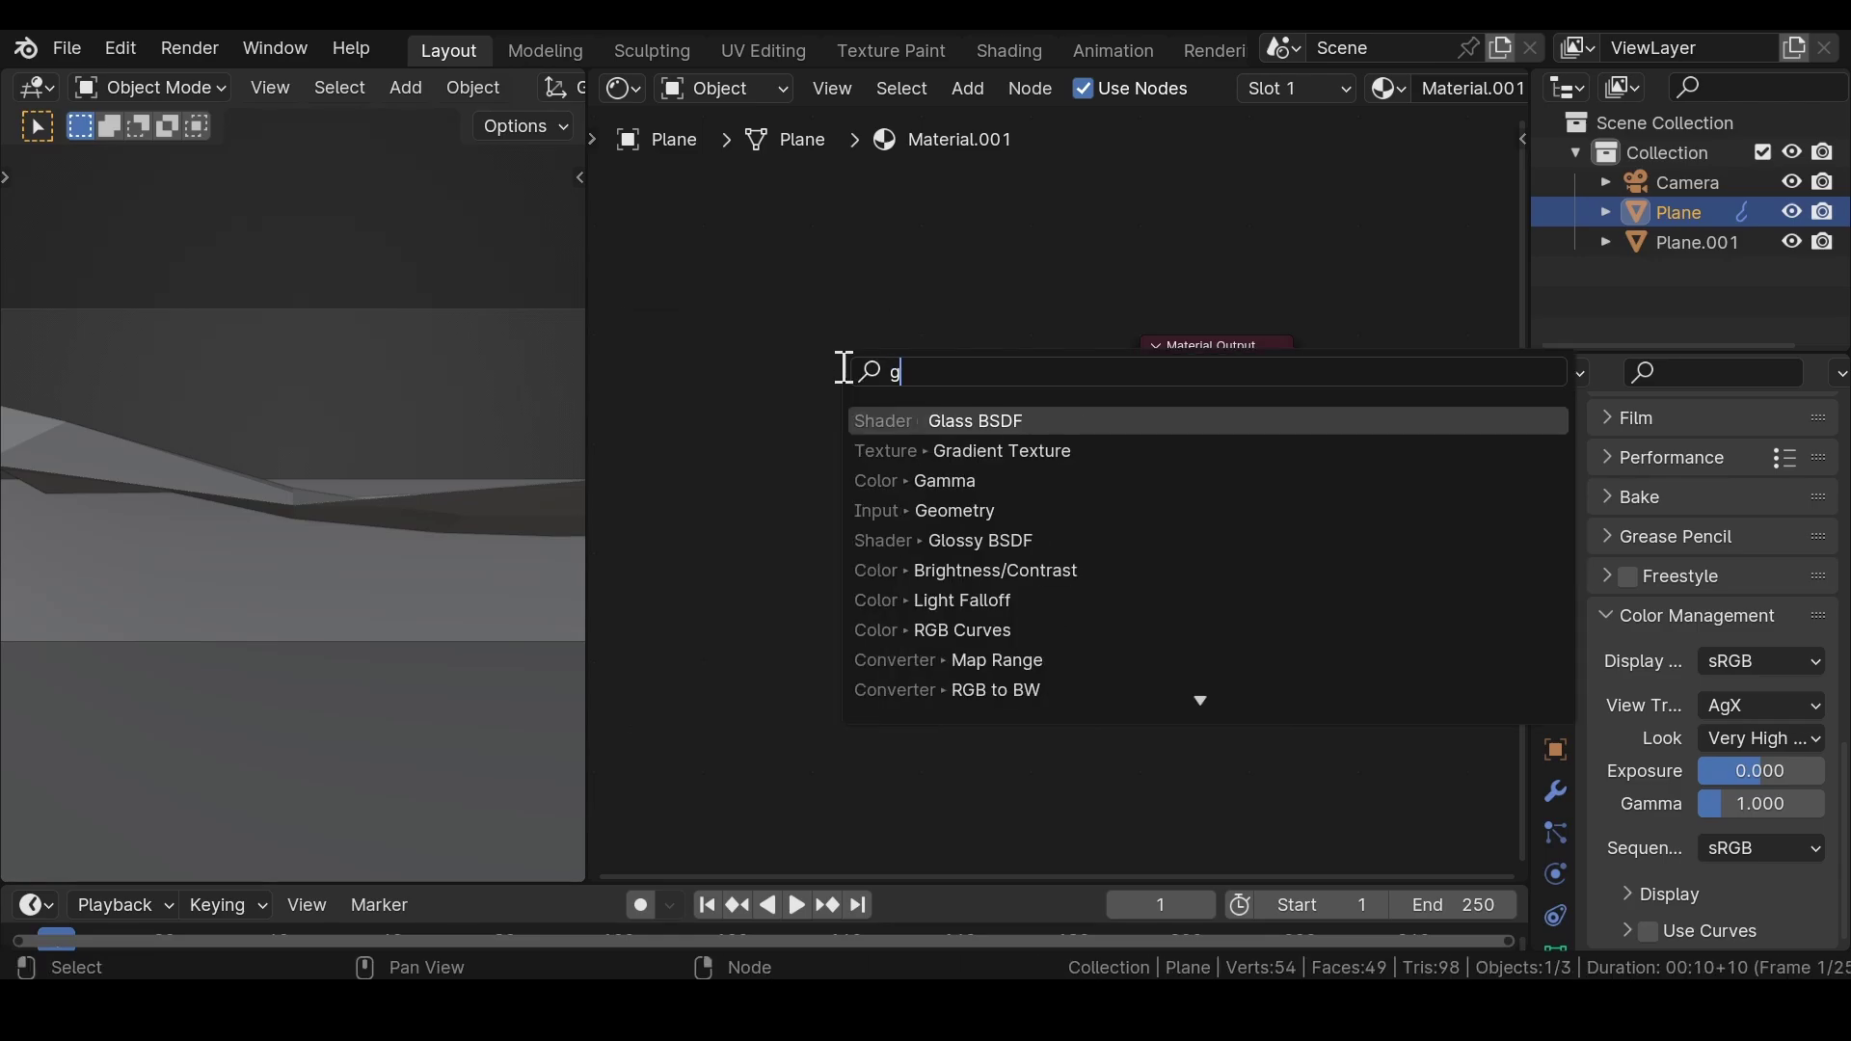
left_click(940, 420)
left_click(884, 306)
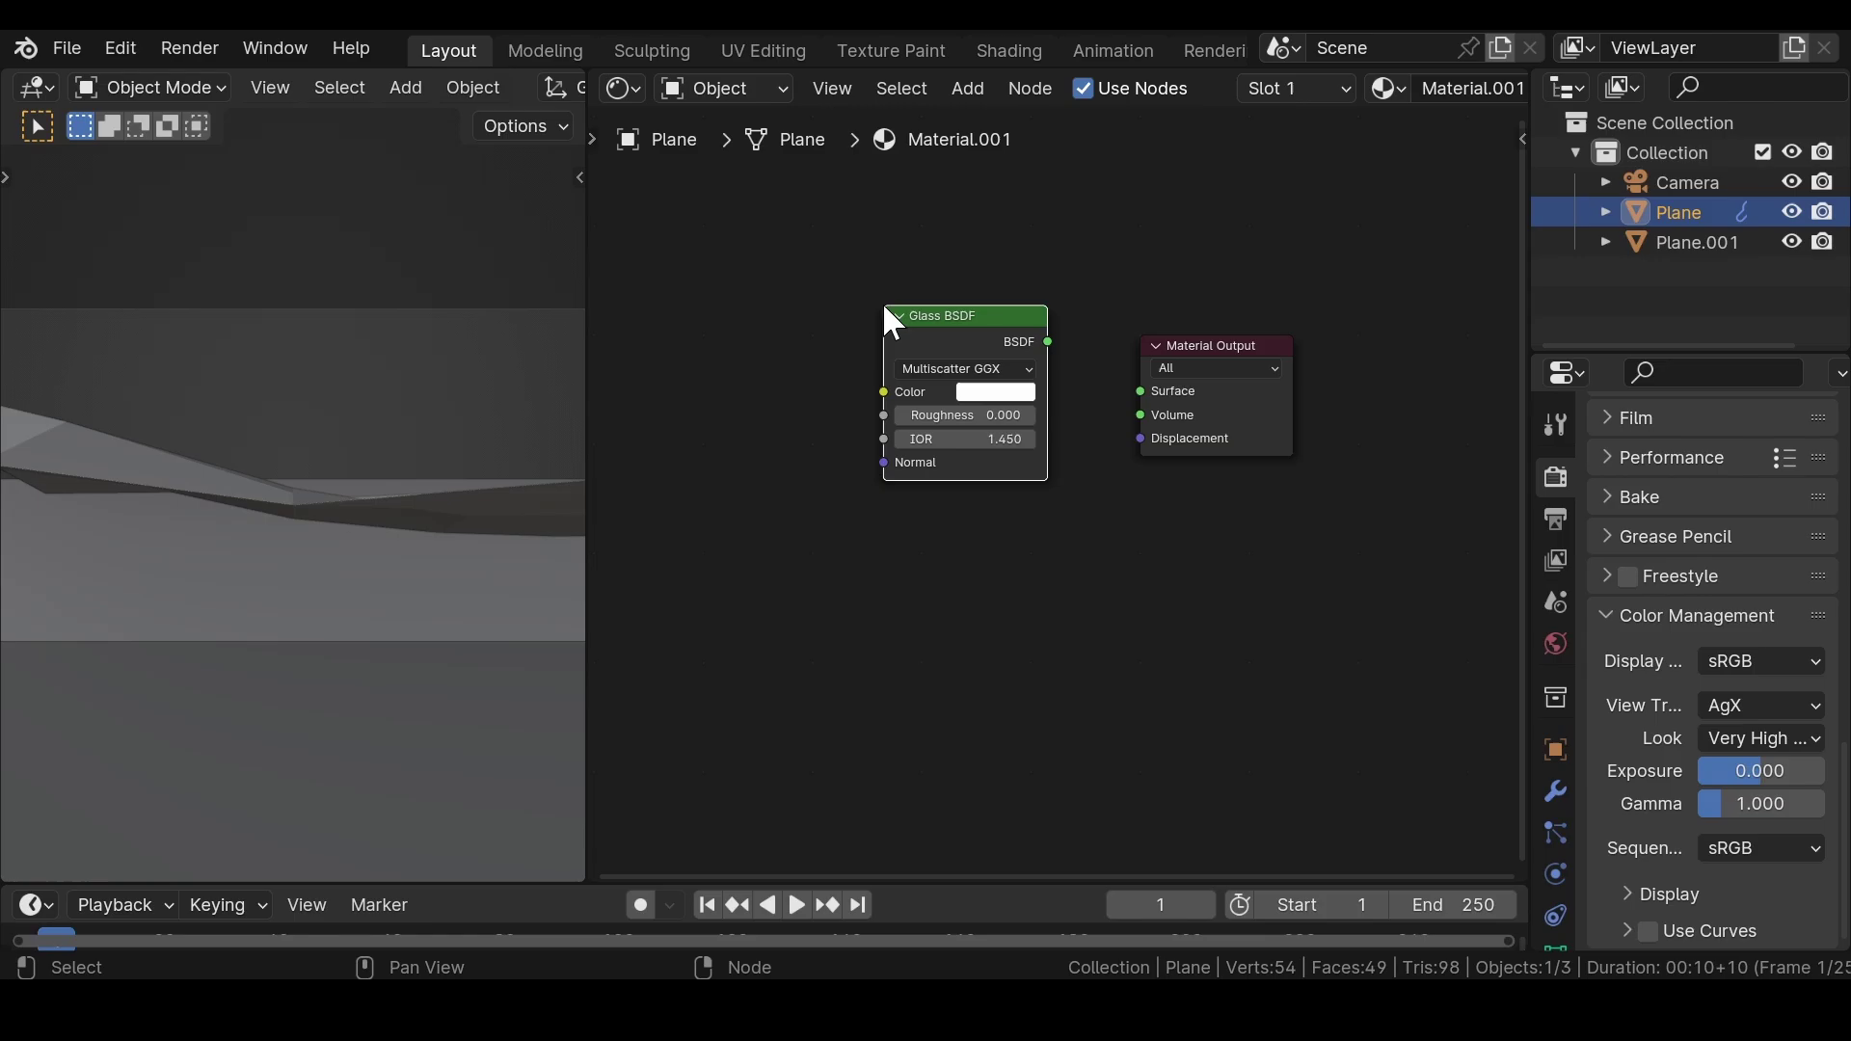
- Set the glass Roughness to 0.05, link it to Surface, and select Plane.001
scroll(892, 318, "up", 3)
left_click(943, 367)
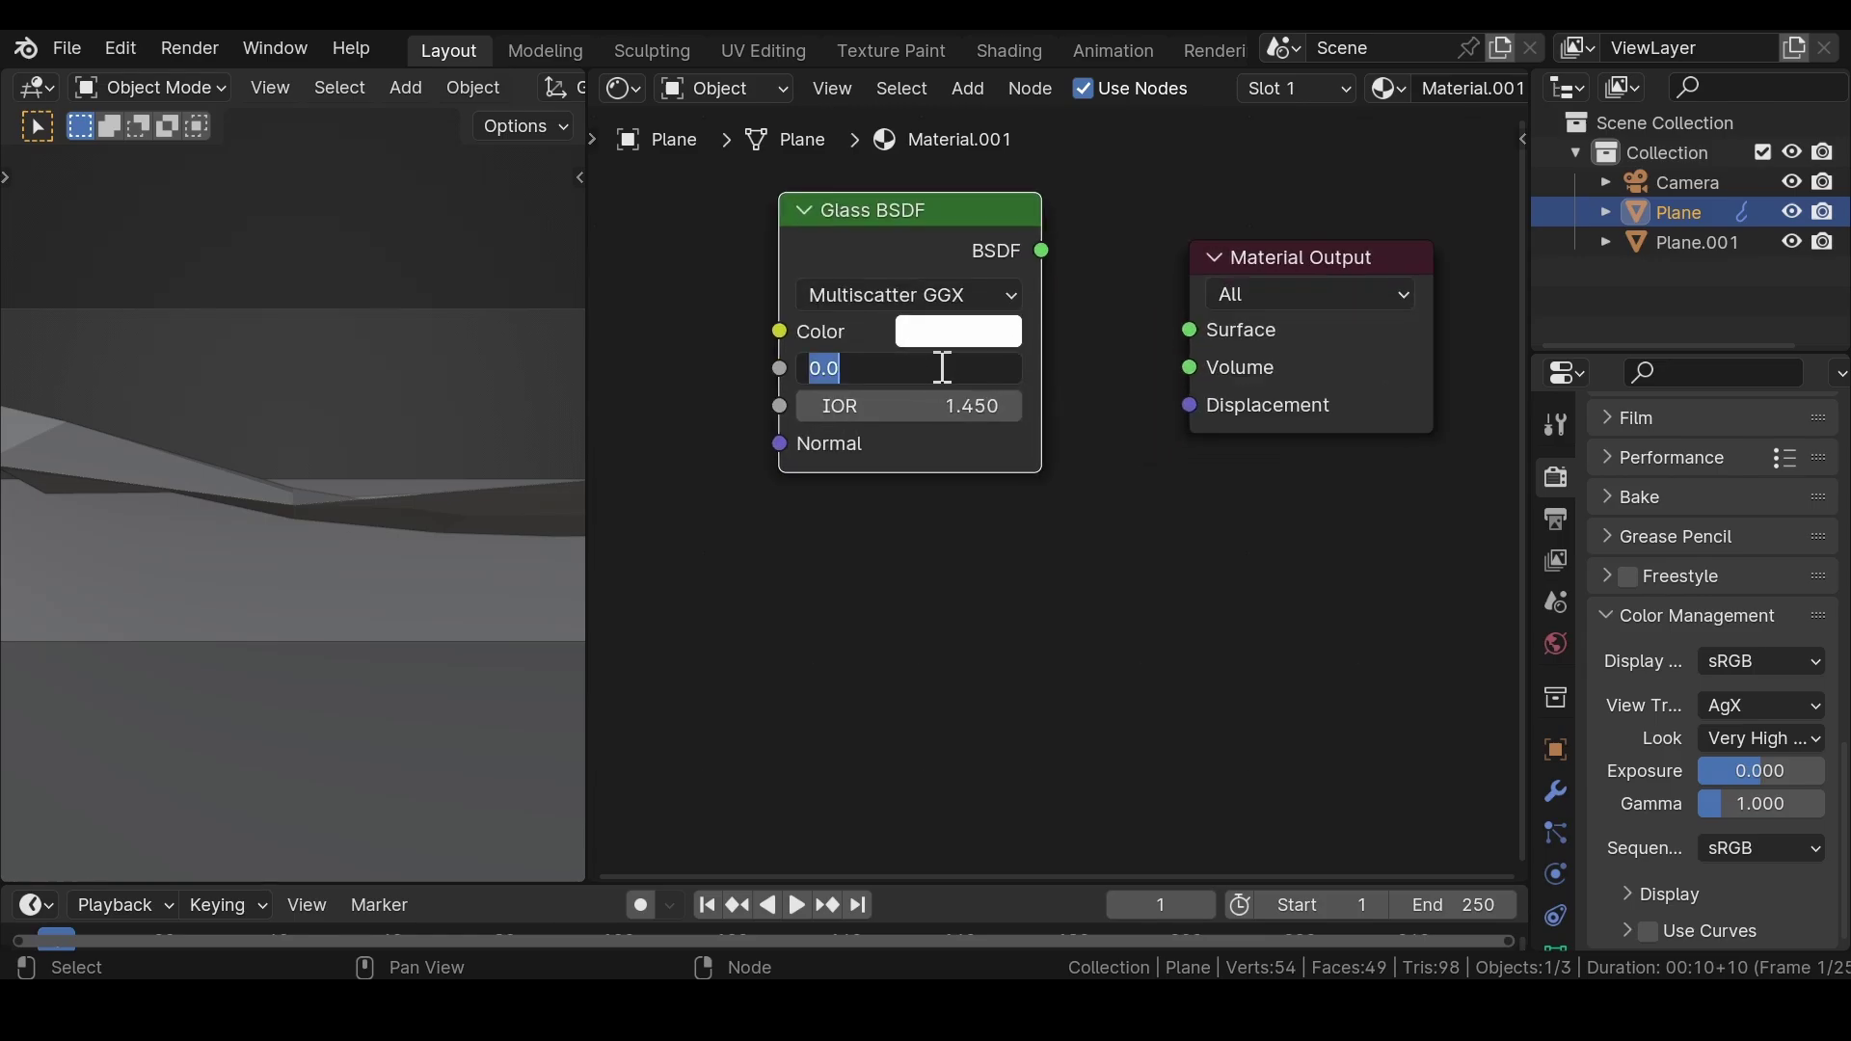
type(".05")
key("Return")
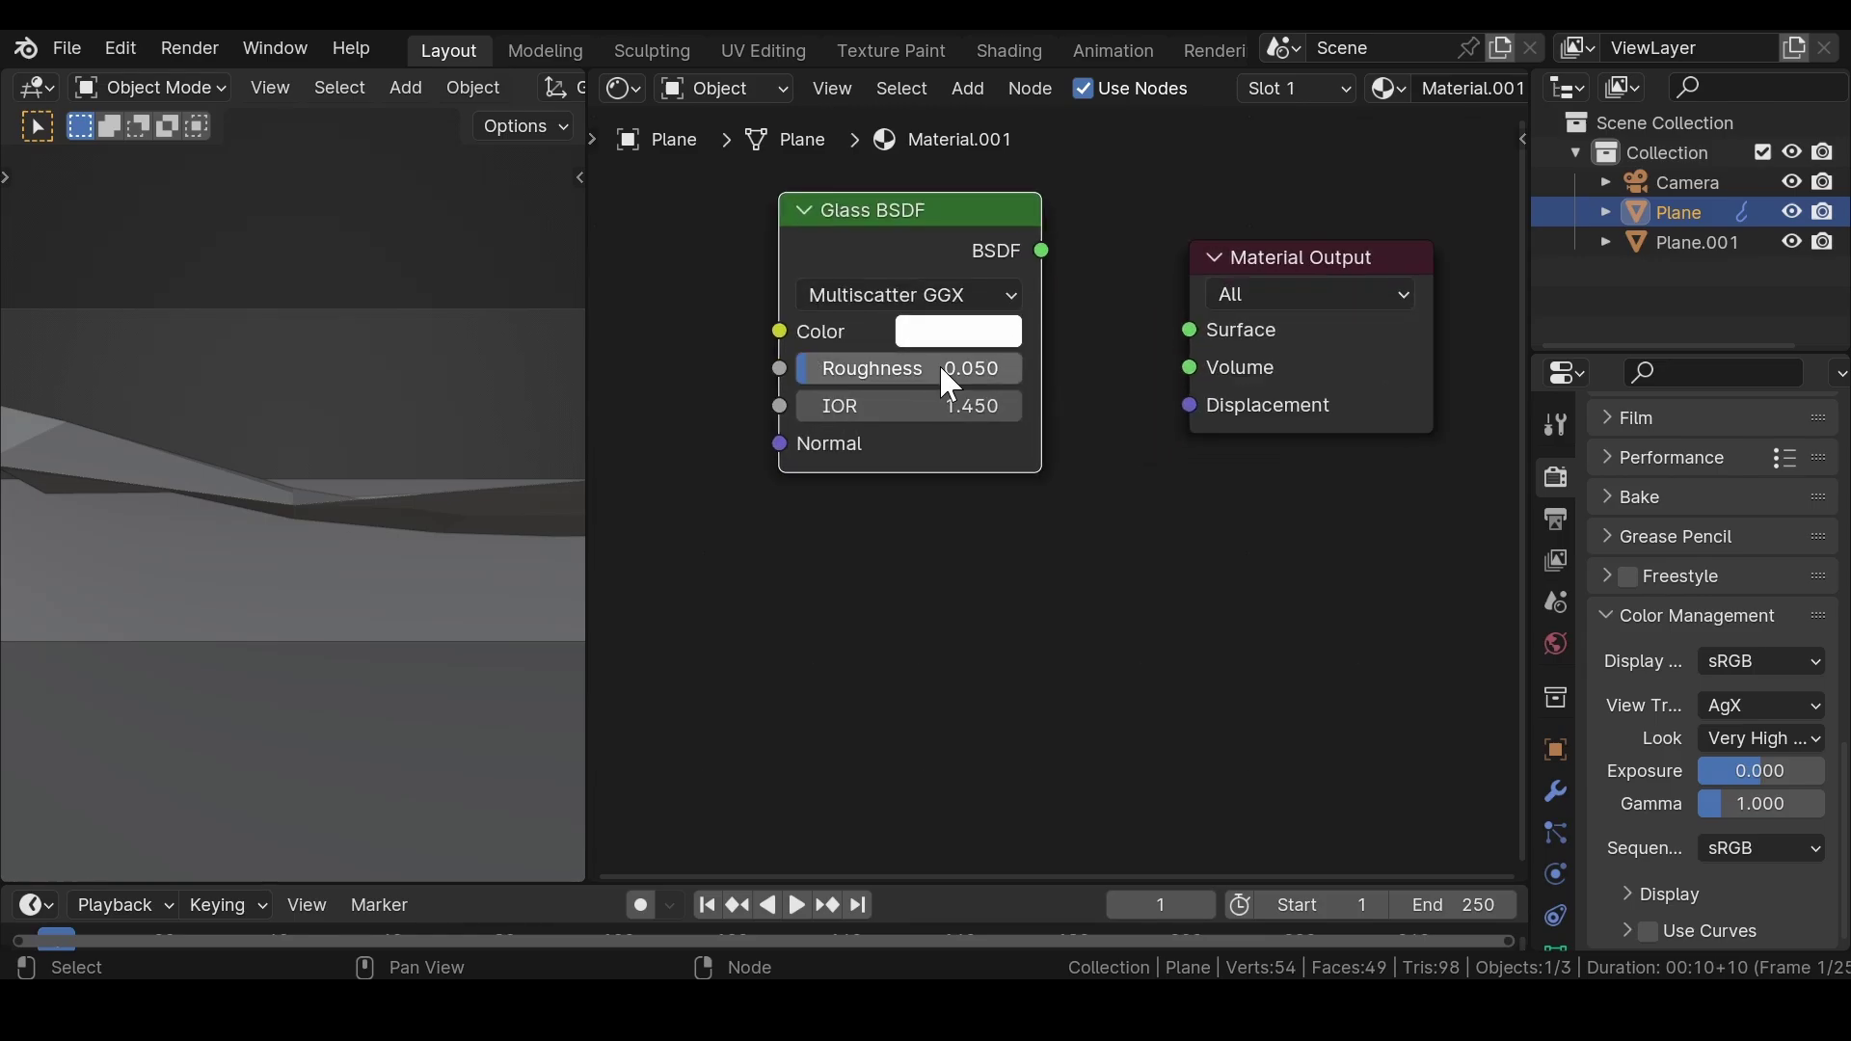
left_click_drag(1039, 243, 1202, 338)
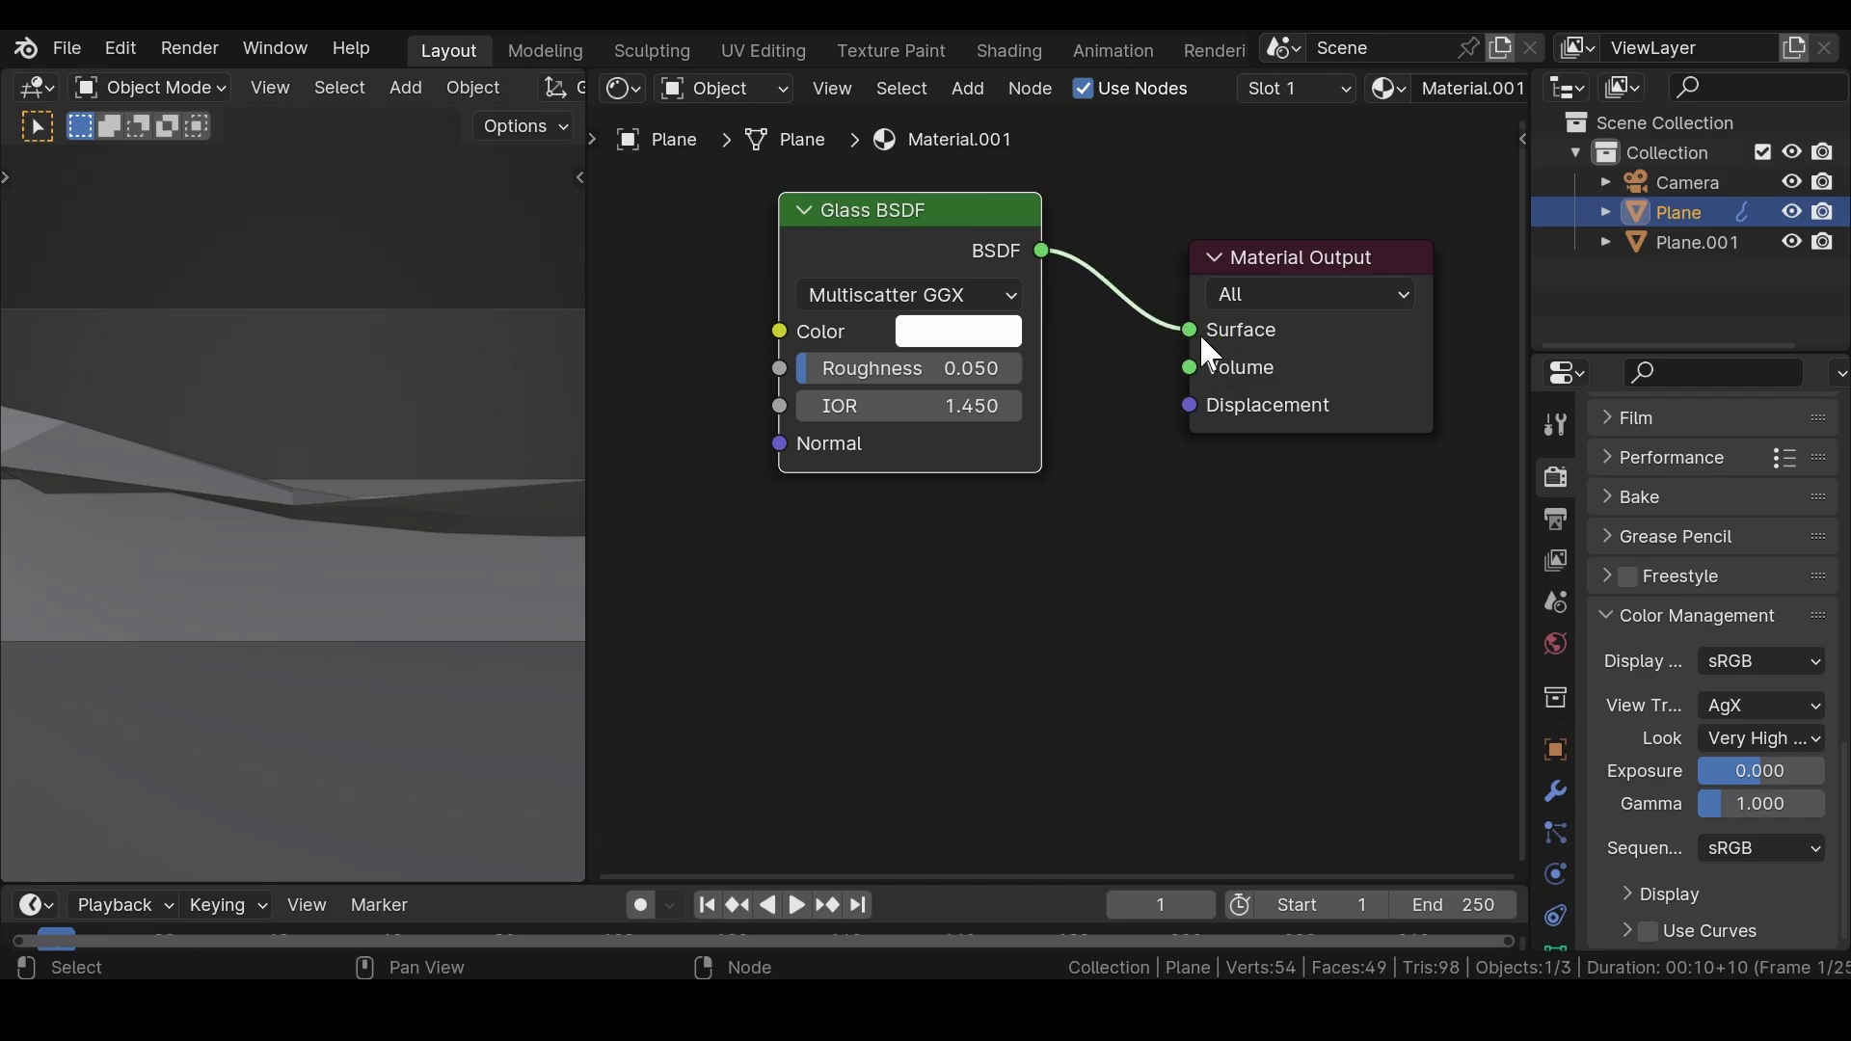
left_click(183, 535)
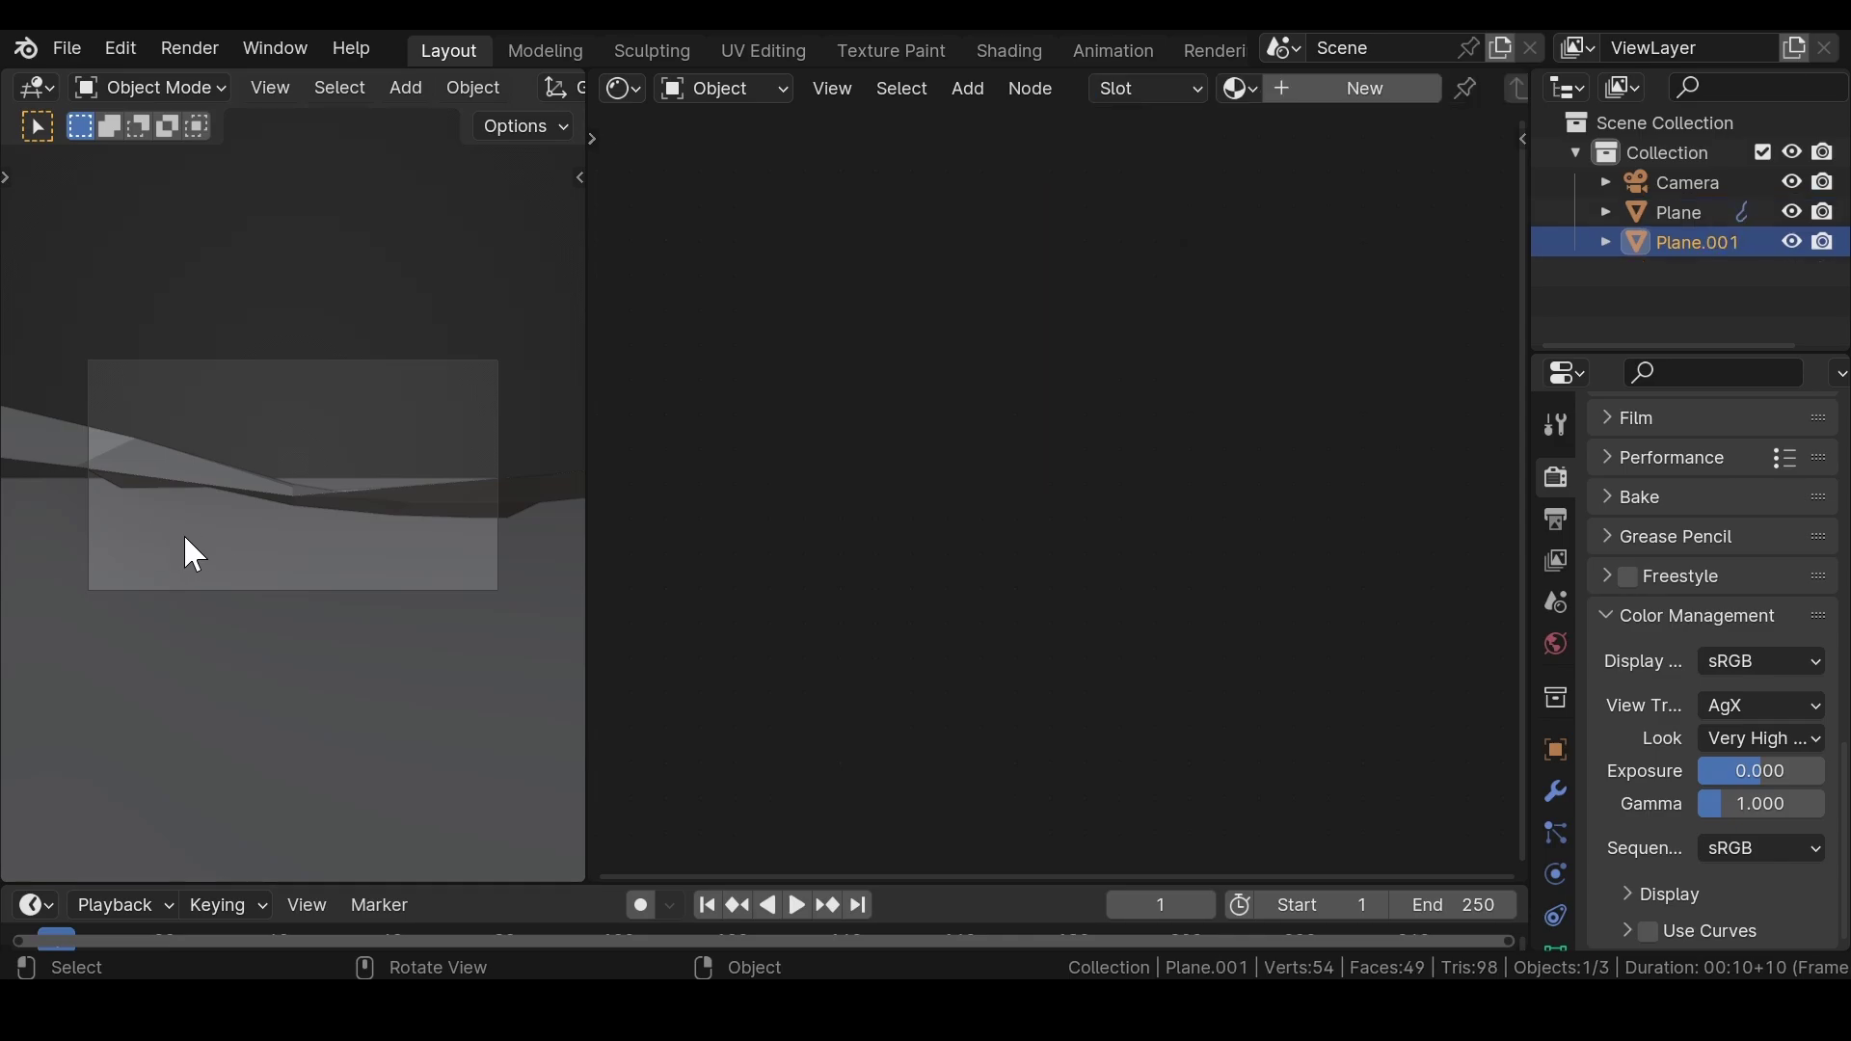
- Create Material.002 for Plane.001, set Metallic to 1 and begin editing Roughness
left_click(1351, 85)
middle_click_drag(1027, 530, 1251, 611)
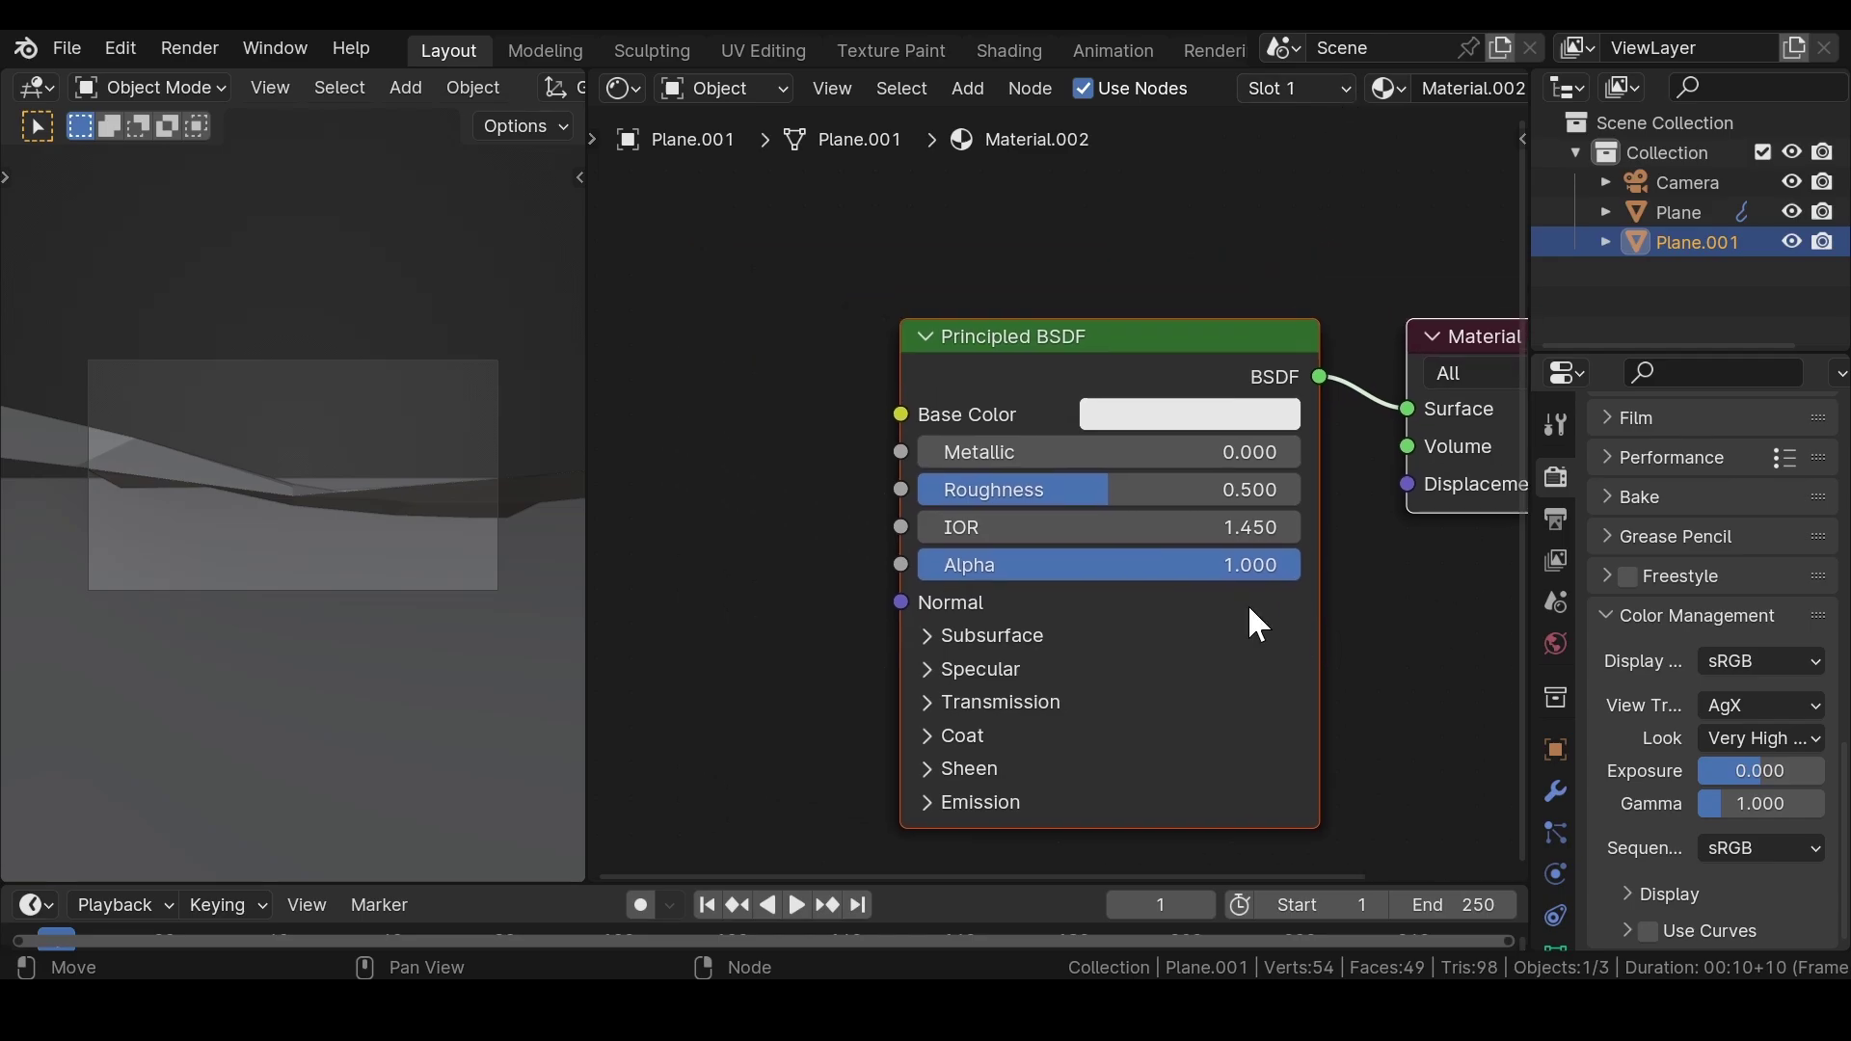
scroll(1247, 604, "up", 2)
left_click(967, 434)
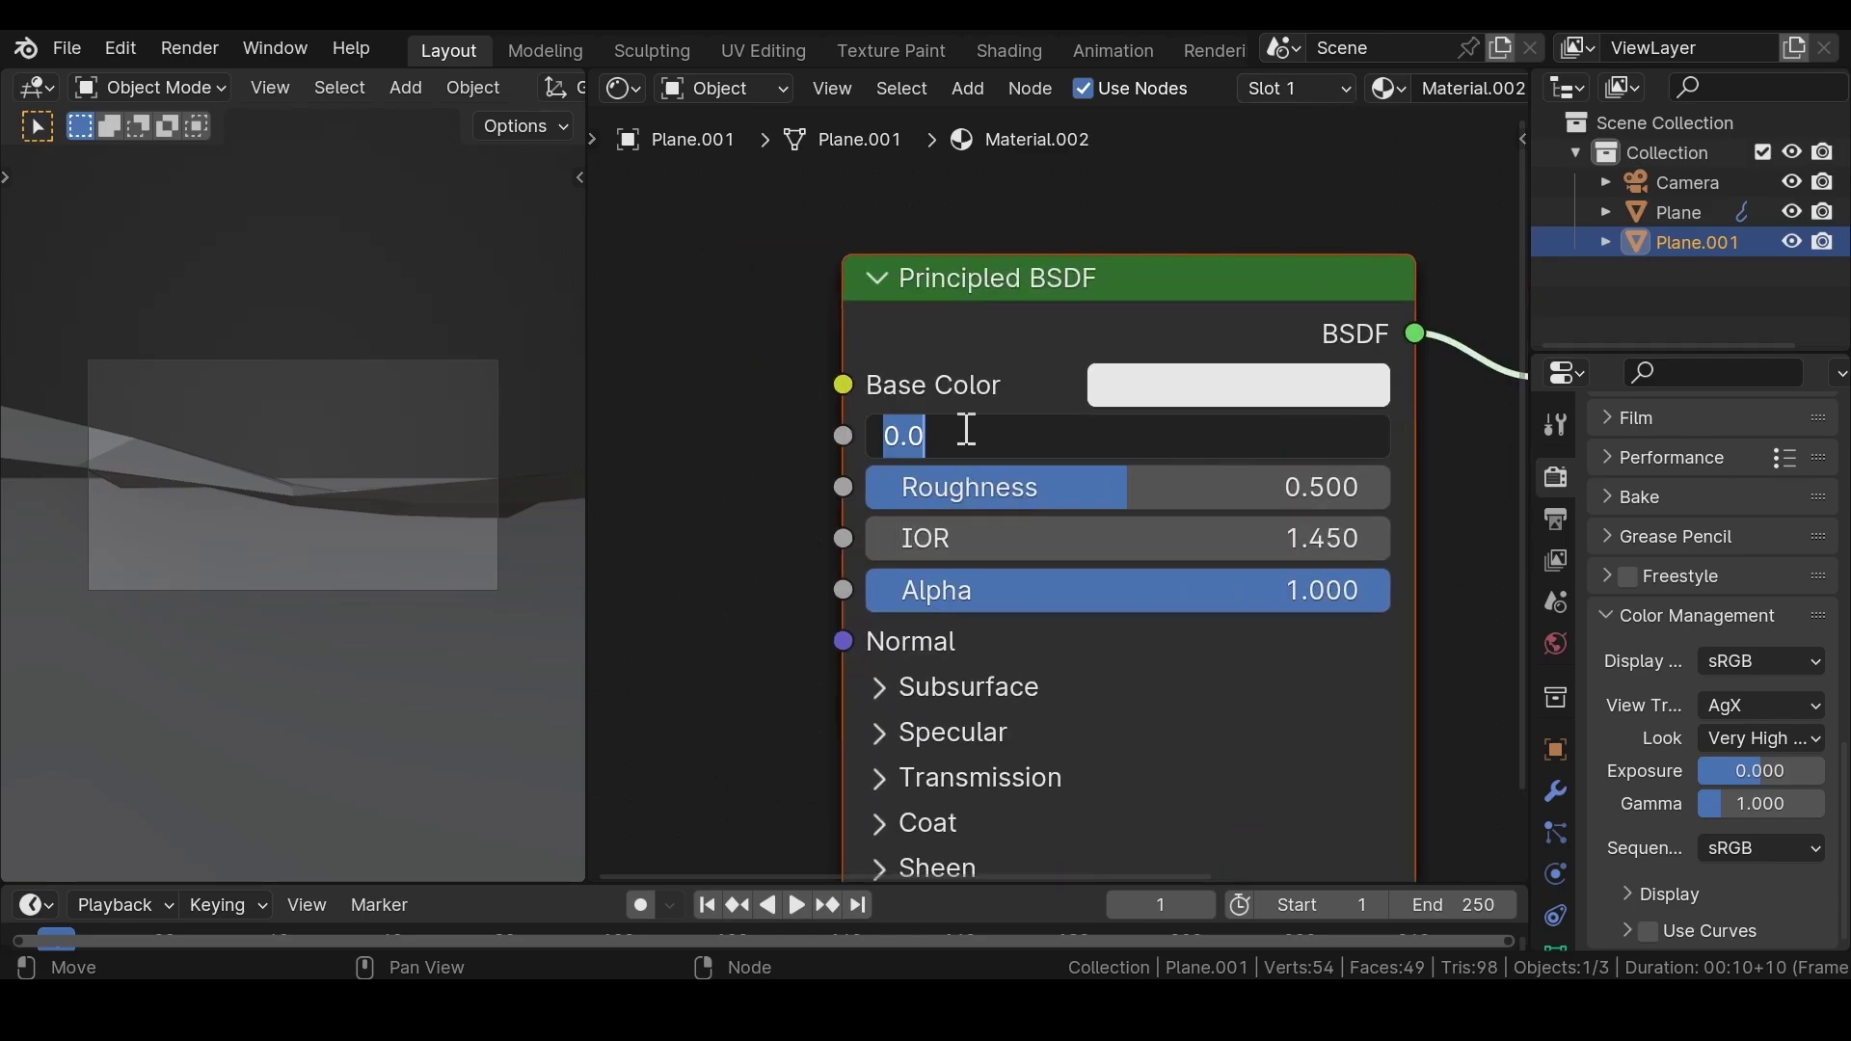
type("1")
key("Return")
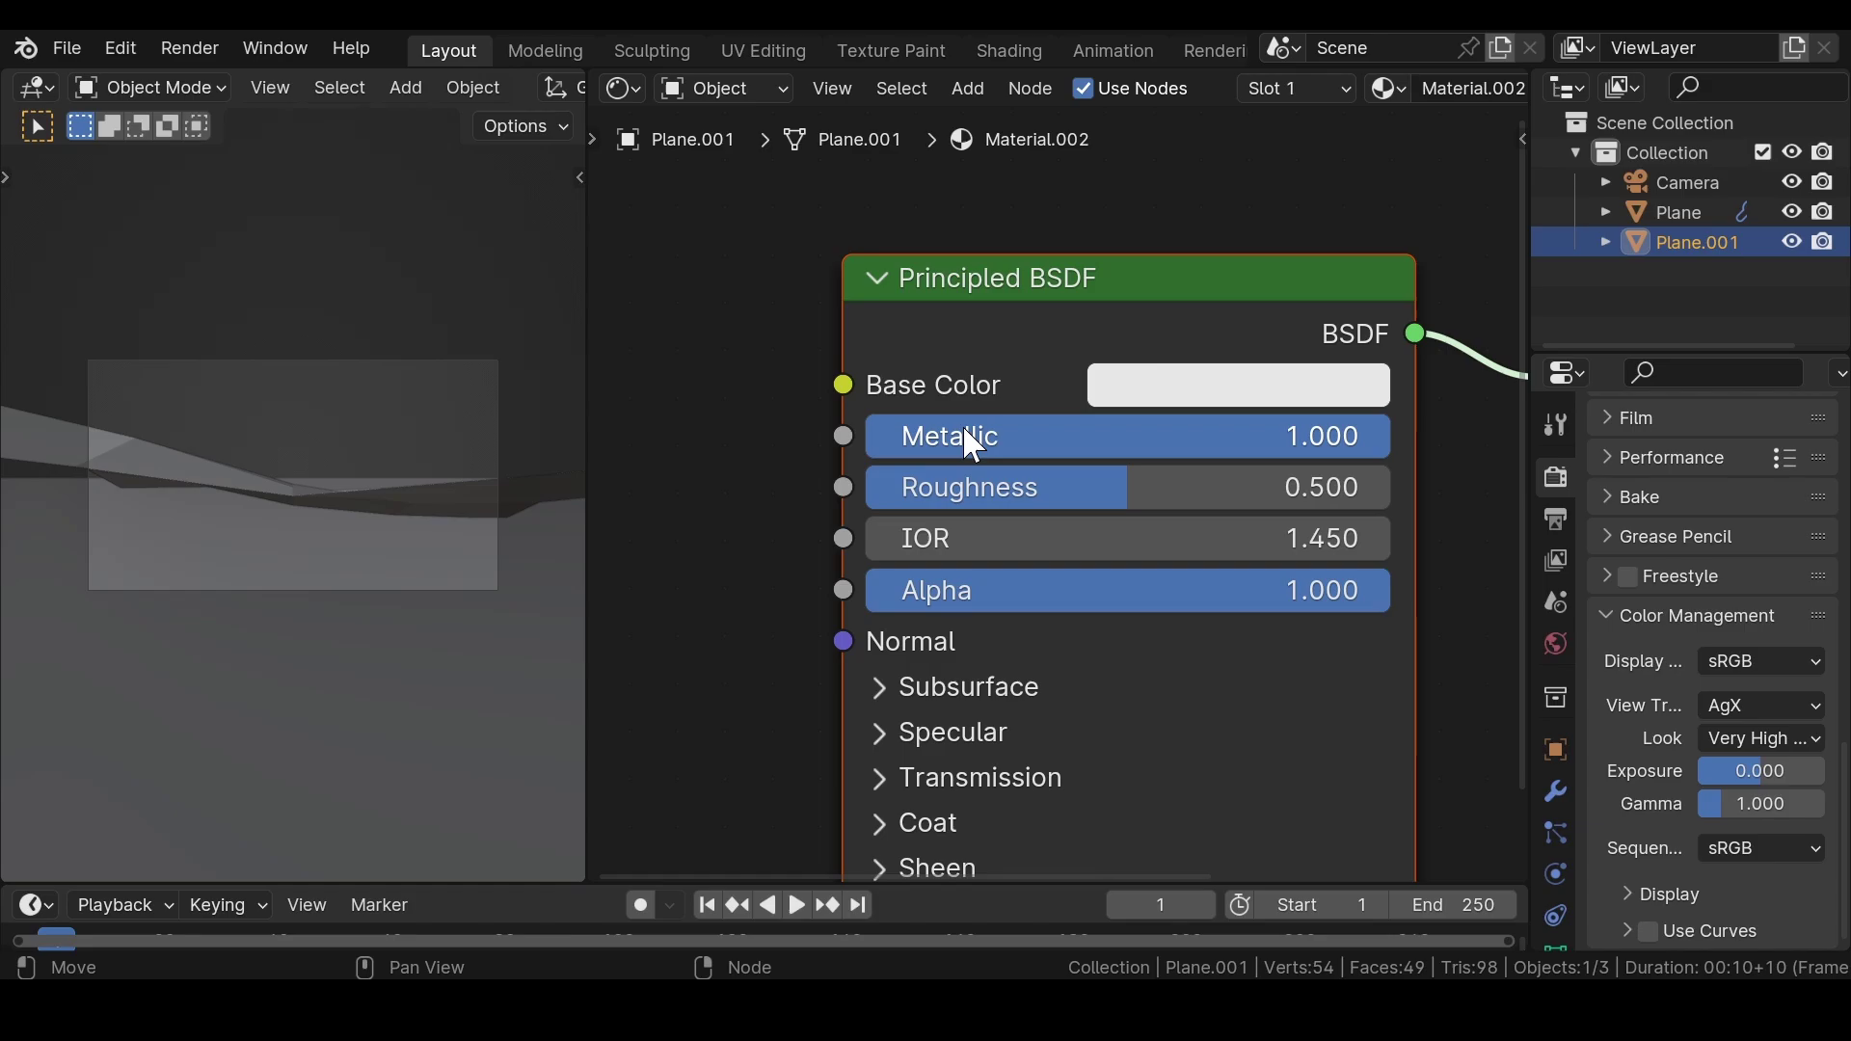
left_click(1260, 503)
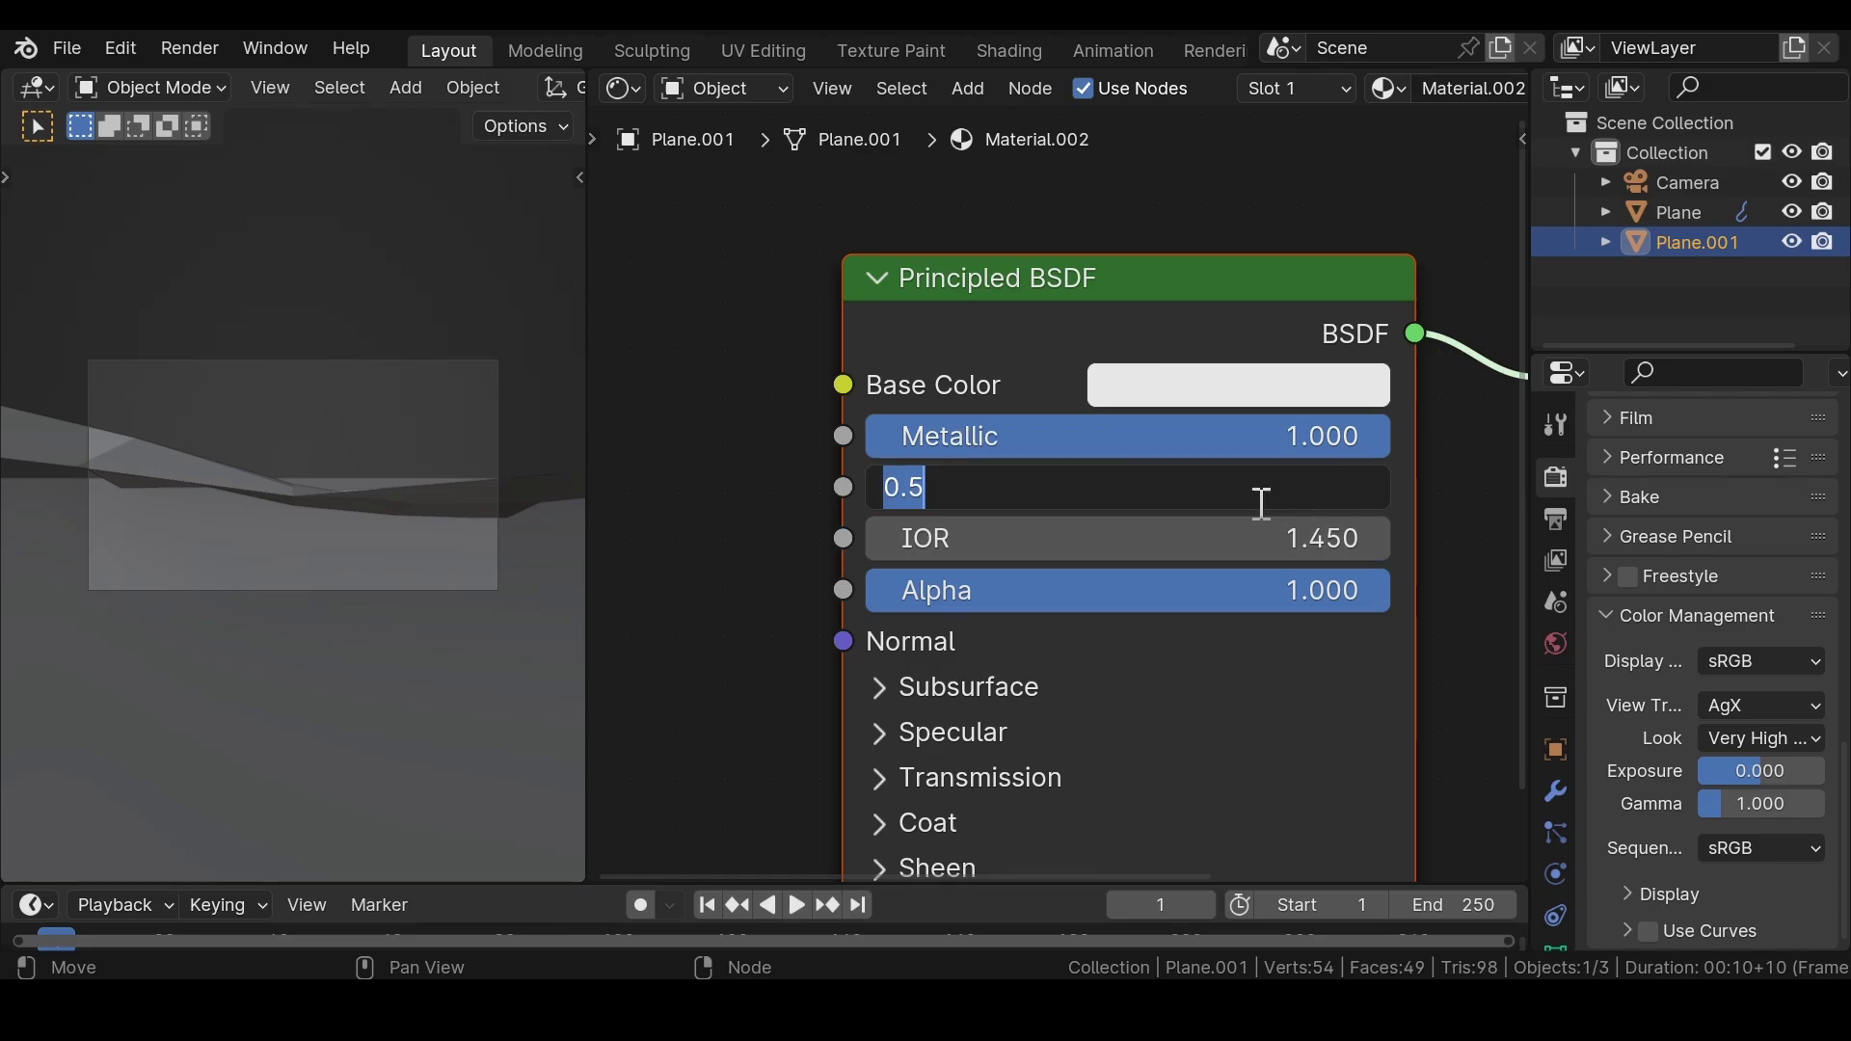
- Set Roughness to 0.15 and add a Bump node feeding the shader's Normal
type(".15")
key("Return")
scroll(802, 551, "down", 2)
middle_click_drag(802, 551, 964, 421)
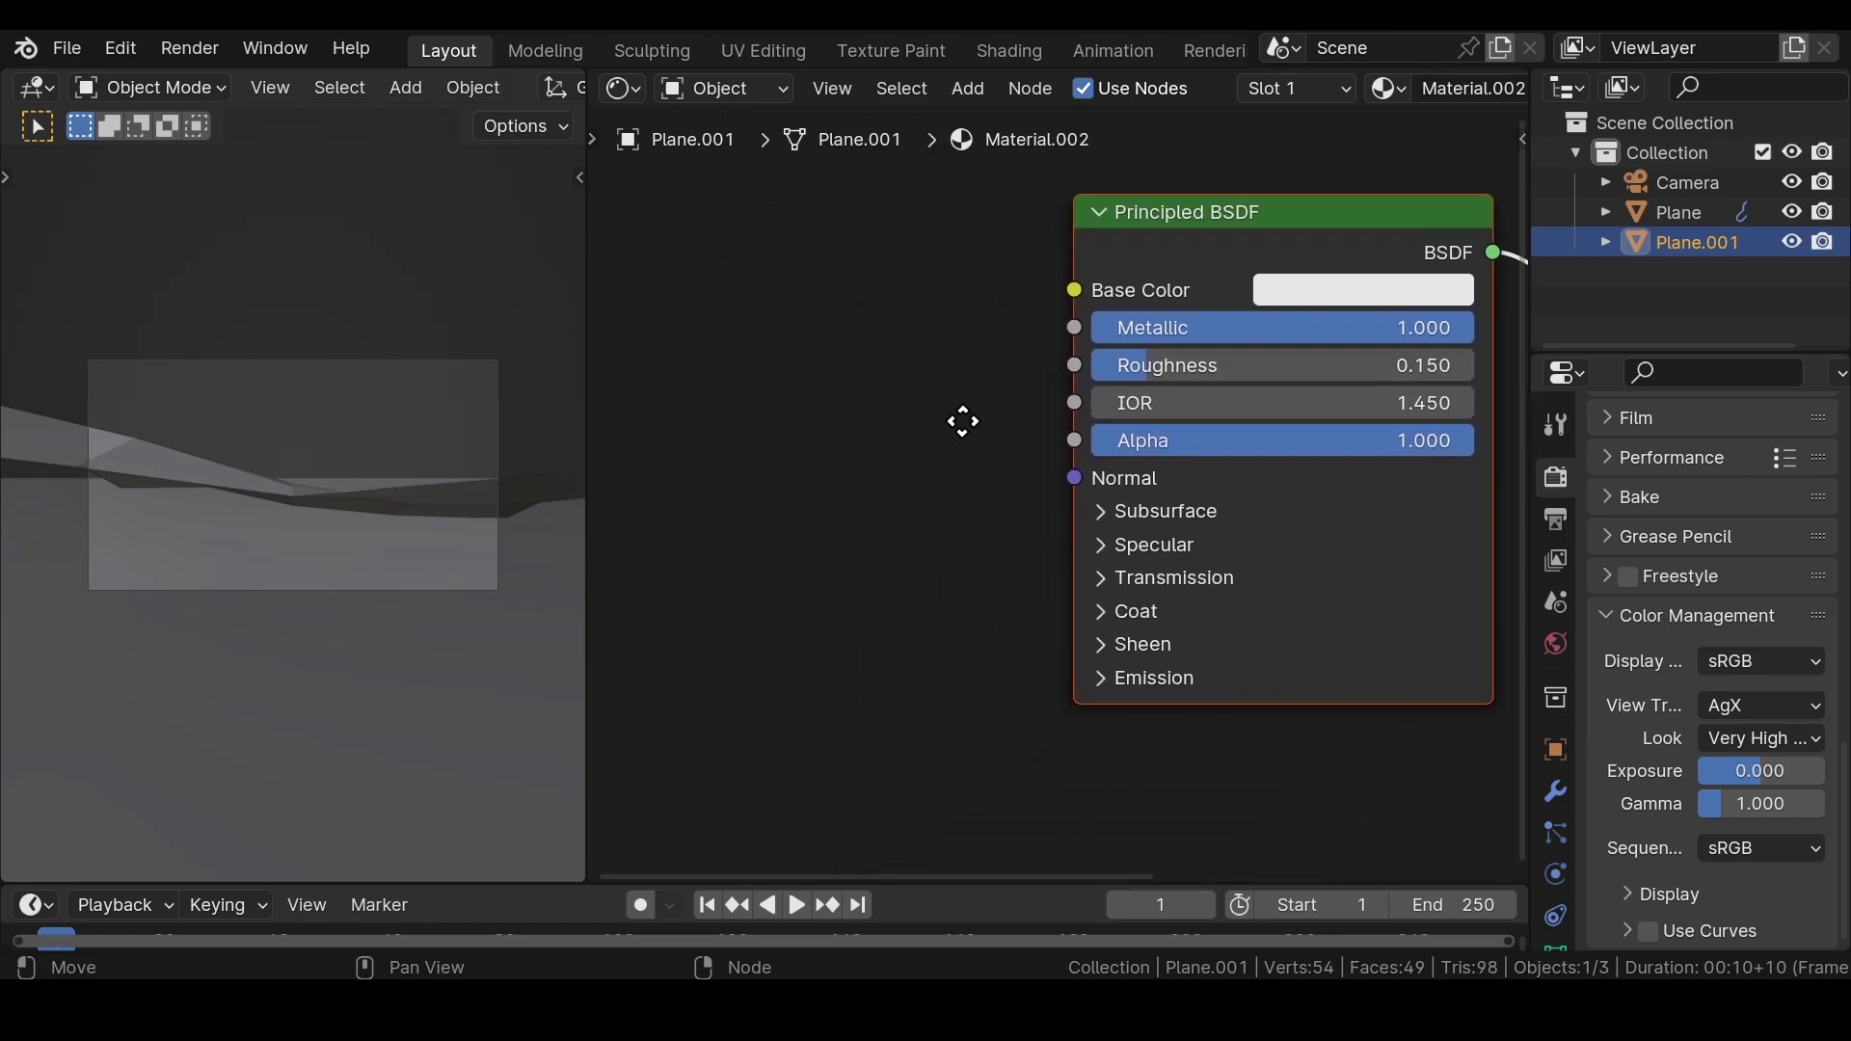
key("shift+a")
left_click(705, 443)
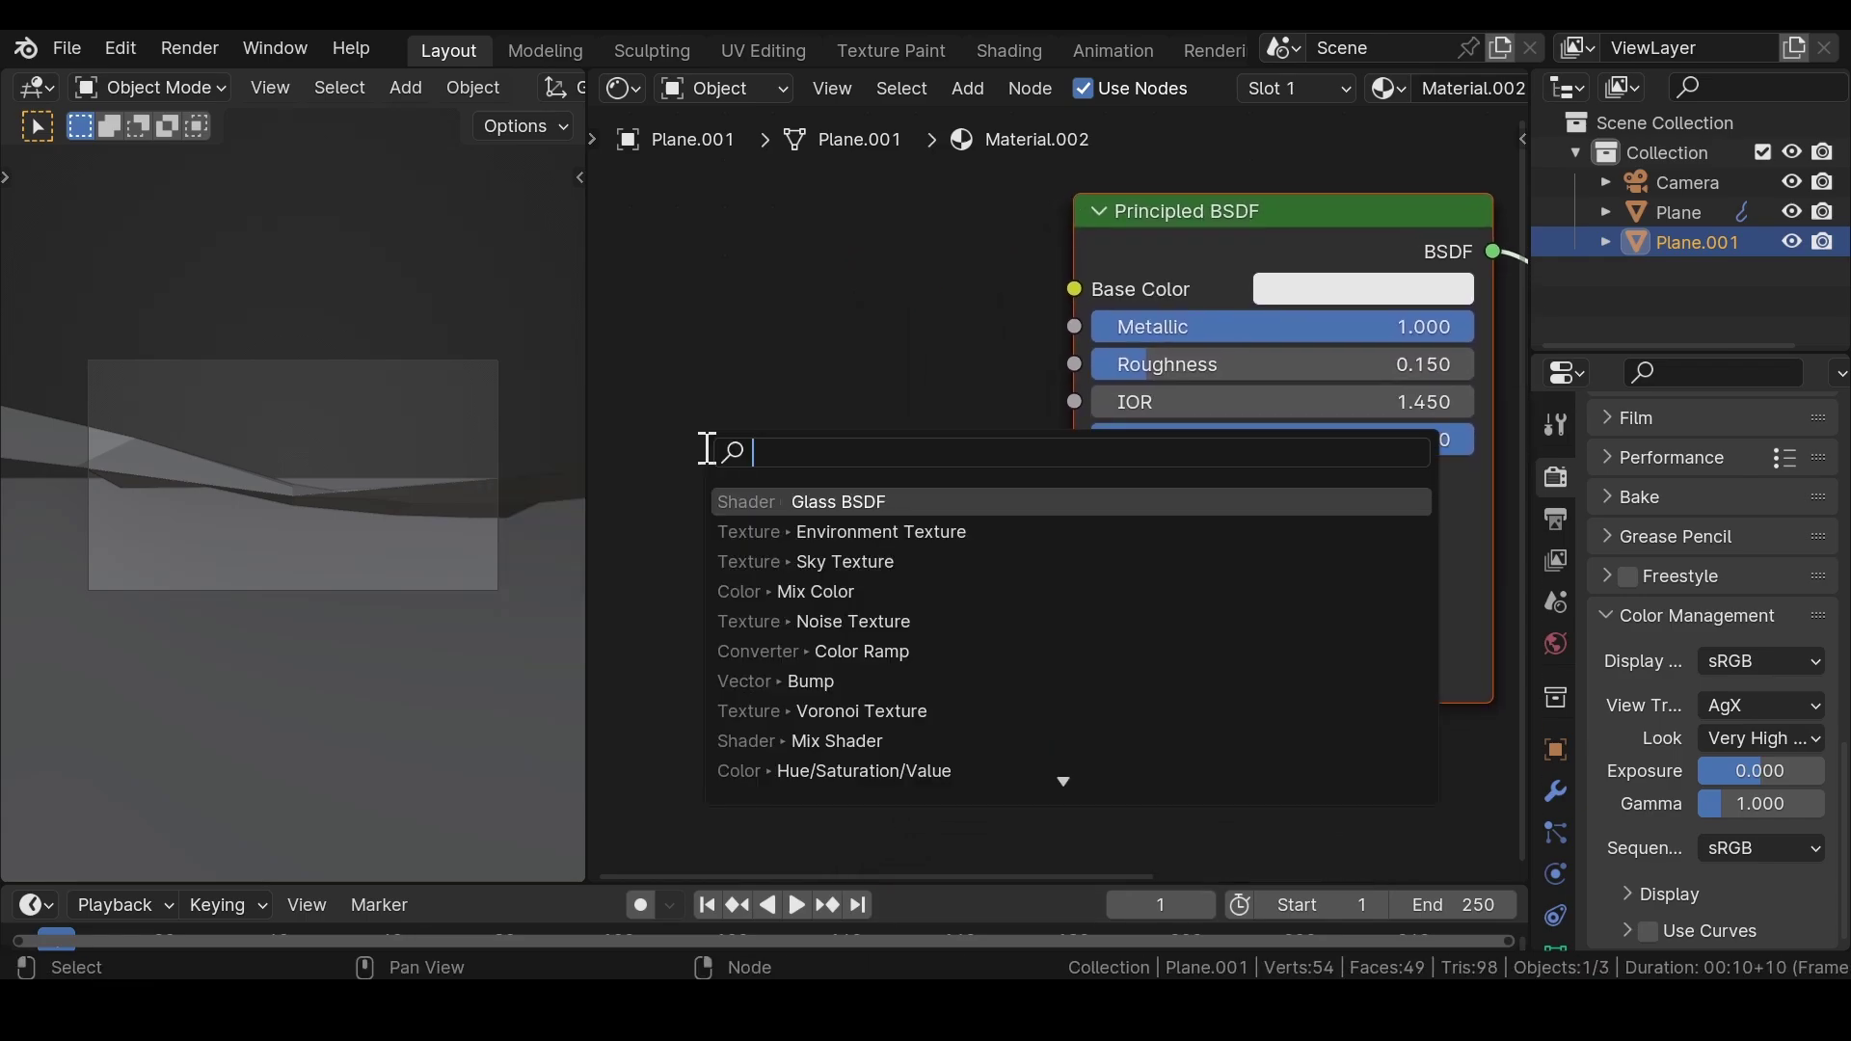
type("bump")
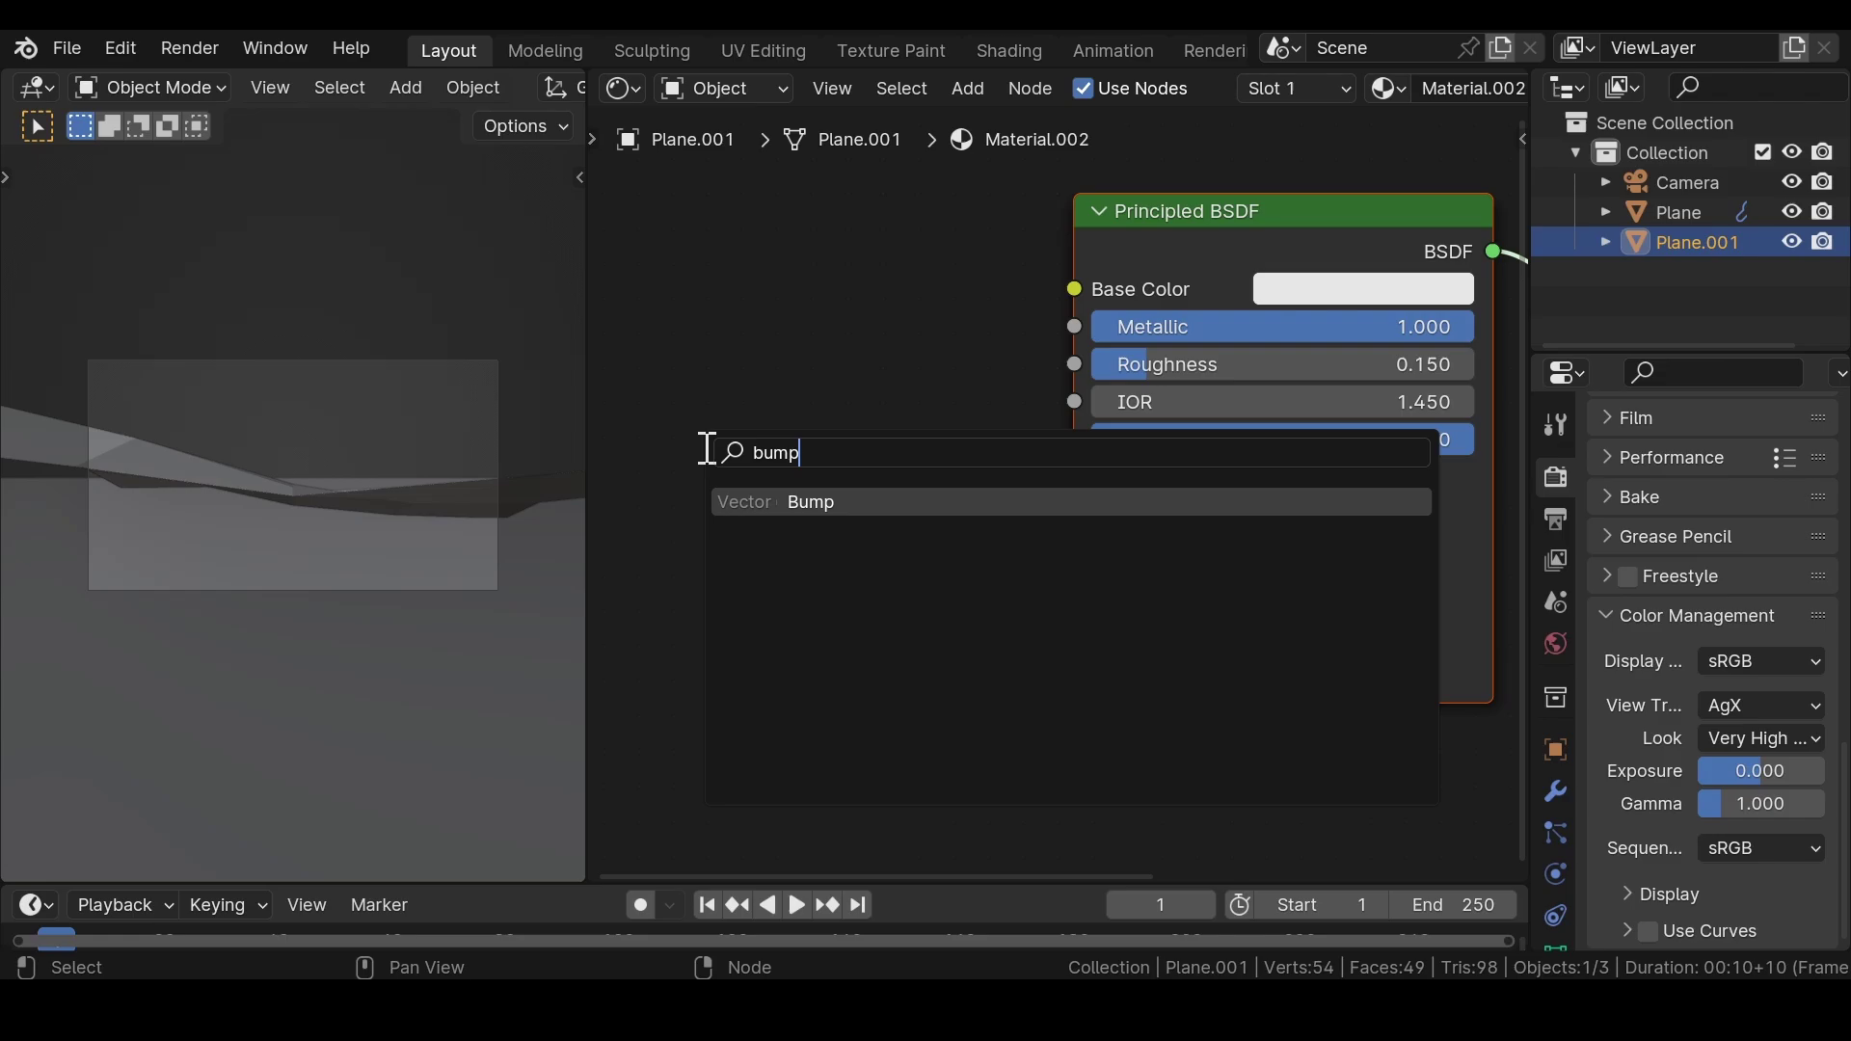
left_click(783, 501)
left_click(669, 483)
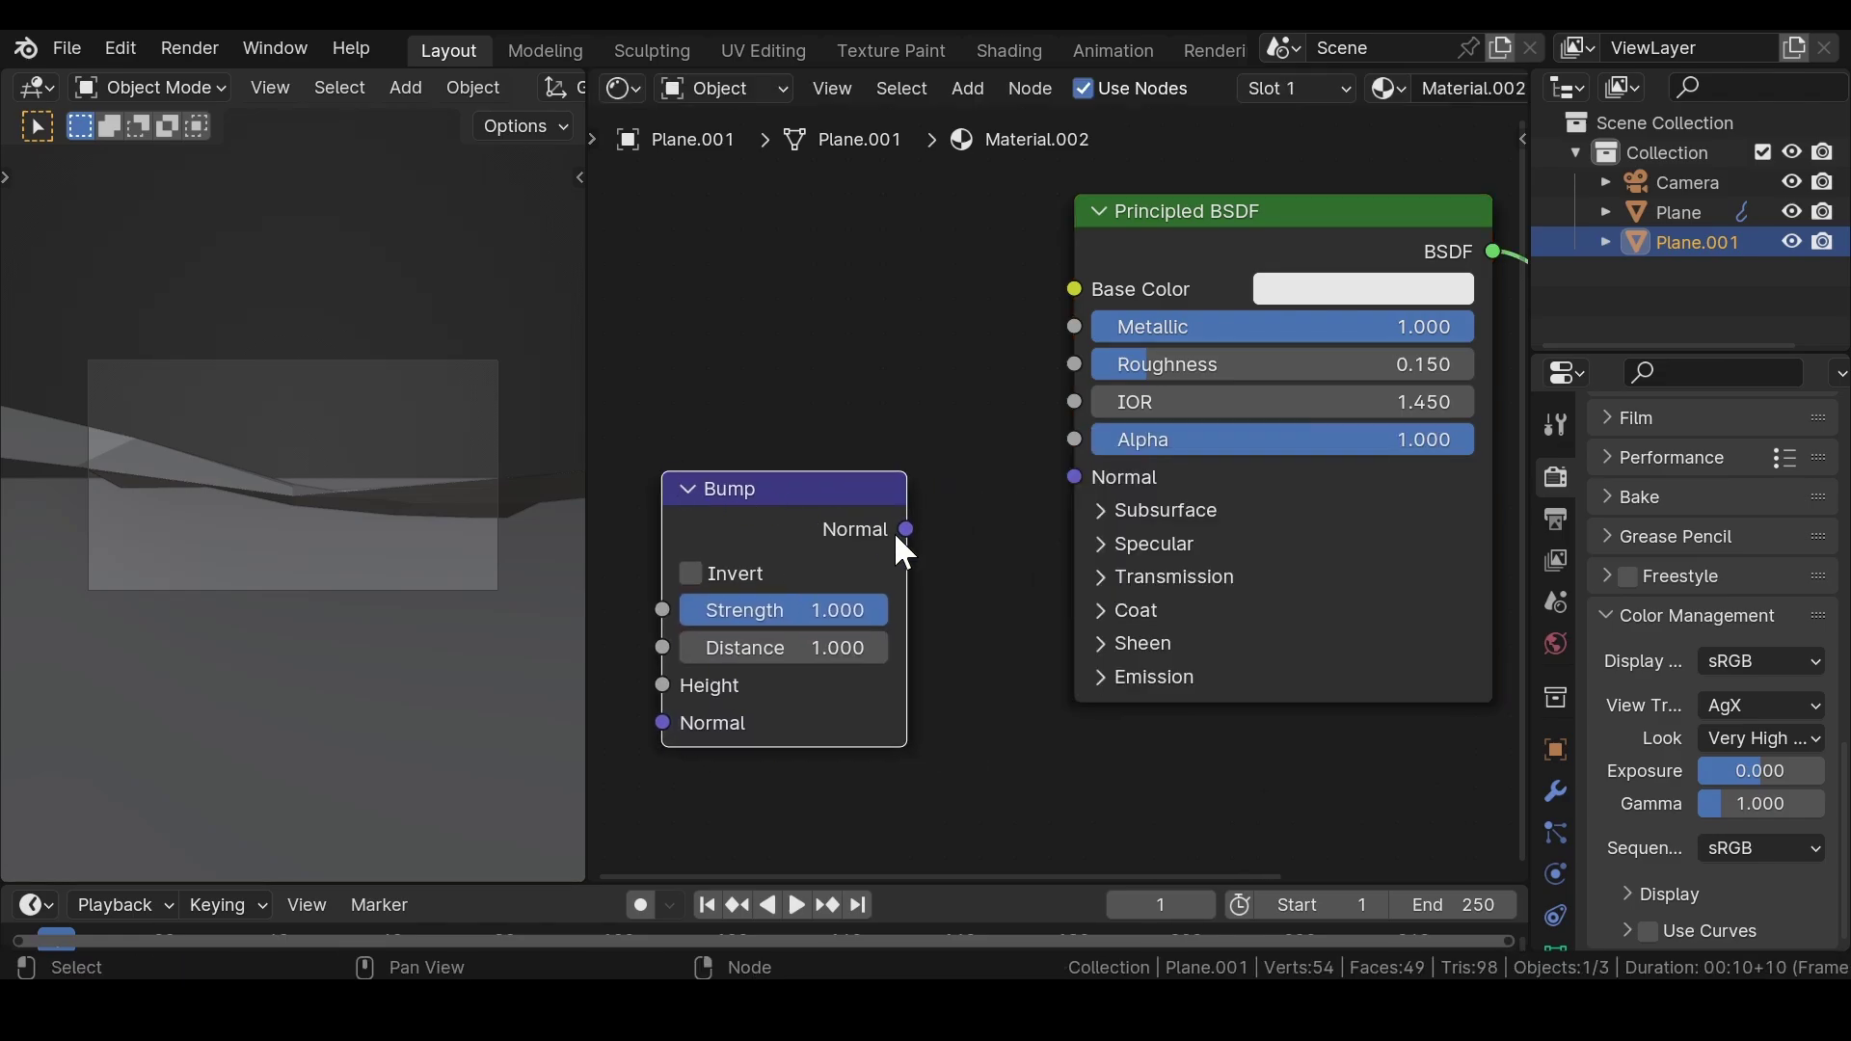
left_click_drag(908, 530, 1074, 477)
- Add a Color Ramp whose Color drives the Bump node's Height
middle_click_drag(661, 483, 1052, 403)
key("shift+a")
left_click(894, 386)
type("c")
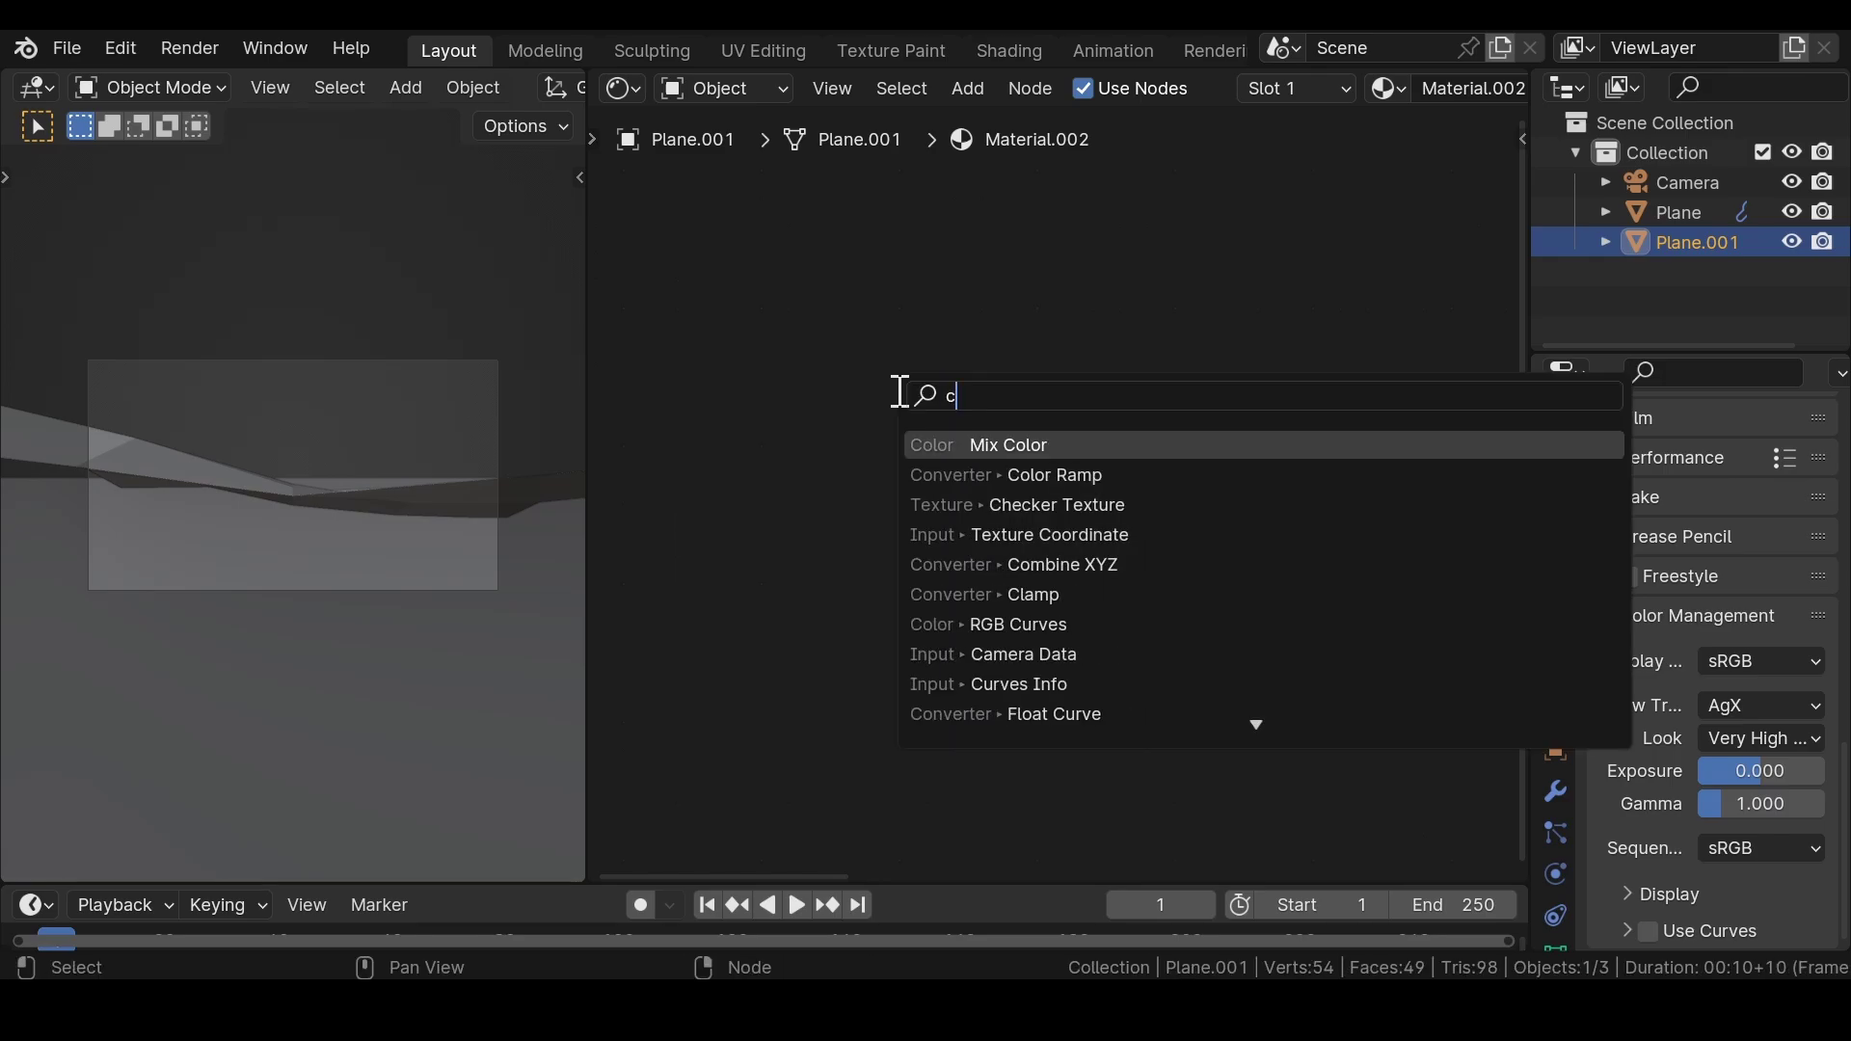
type("ol")
left_click(1055, 475)
left_click(762, 415)
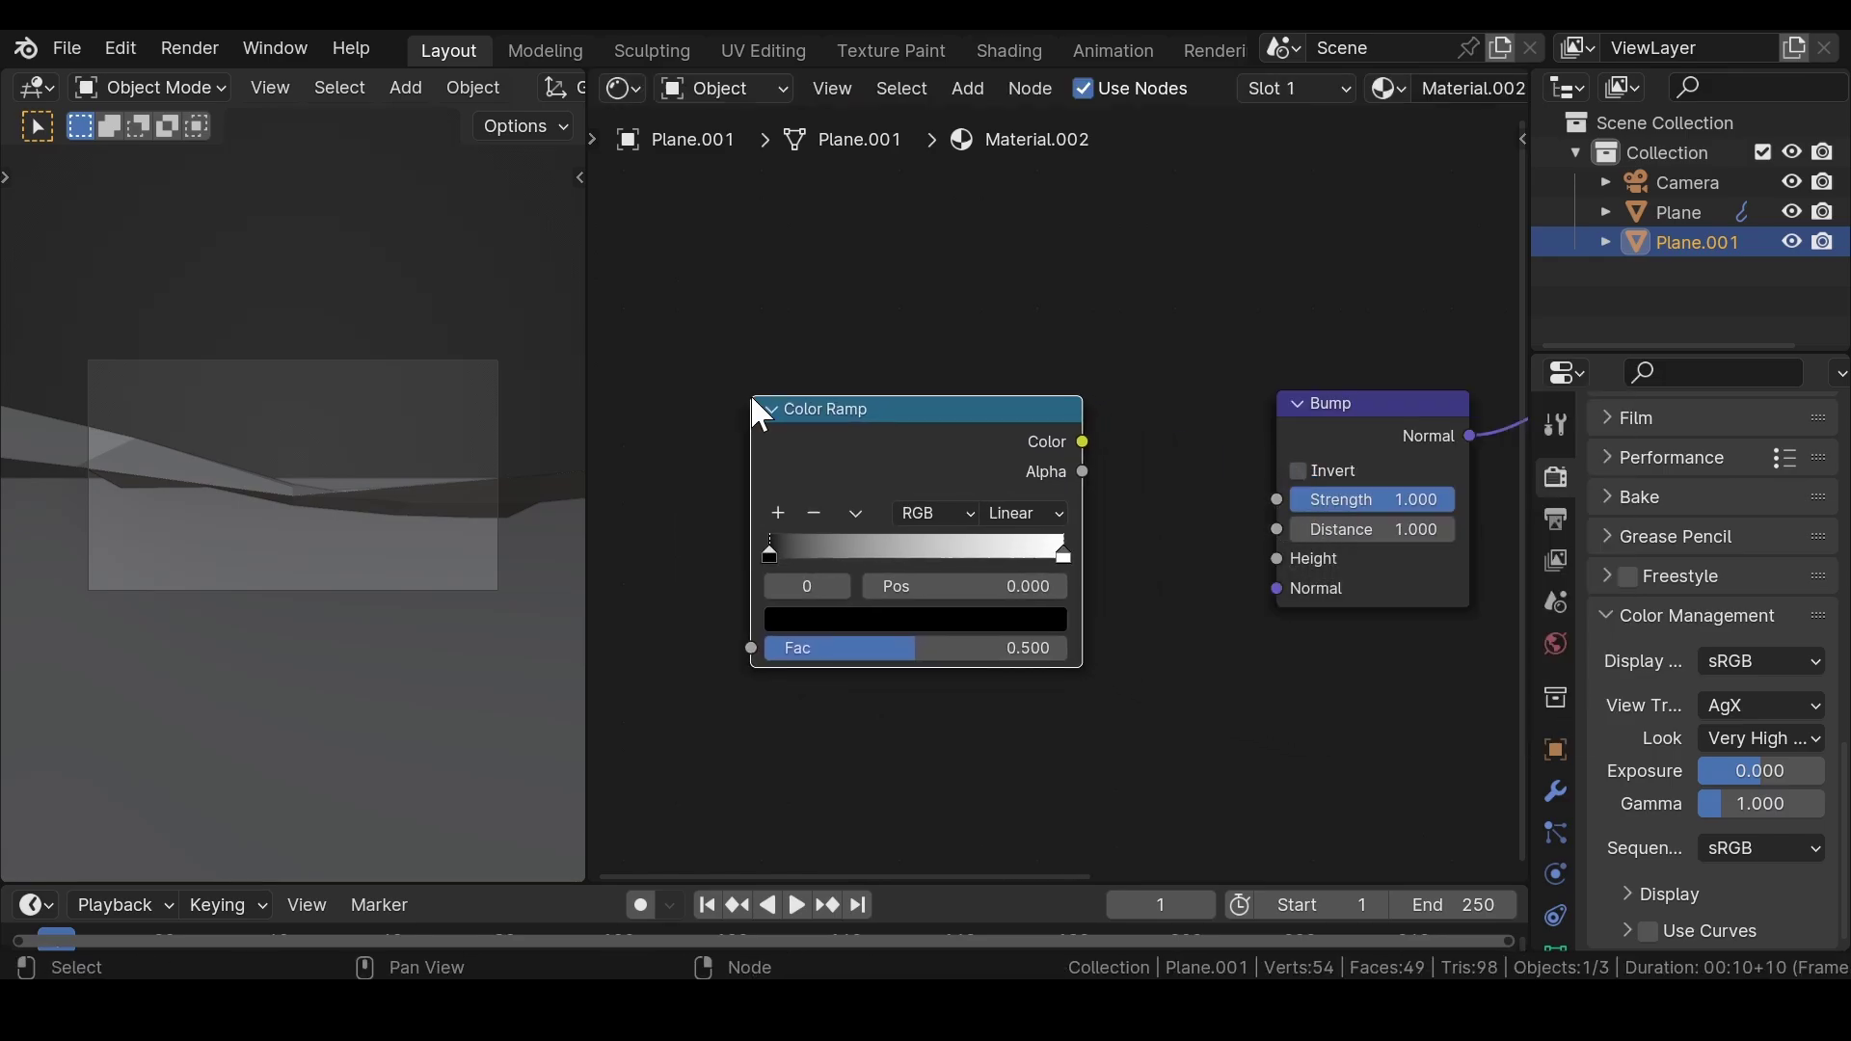
left_click_drag(1083, 441, 1277, 562)
middle_click_drag(791, 477, 1130, 479)
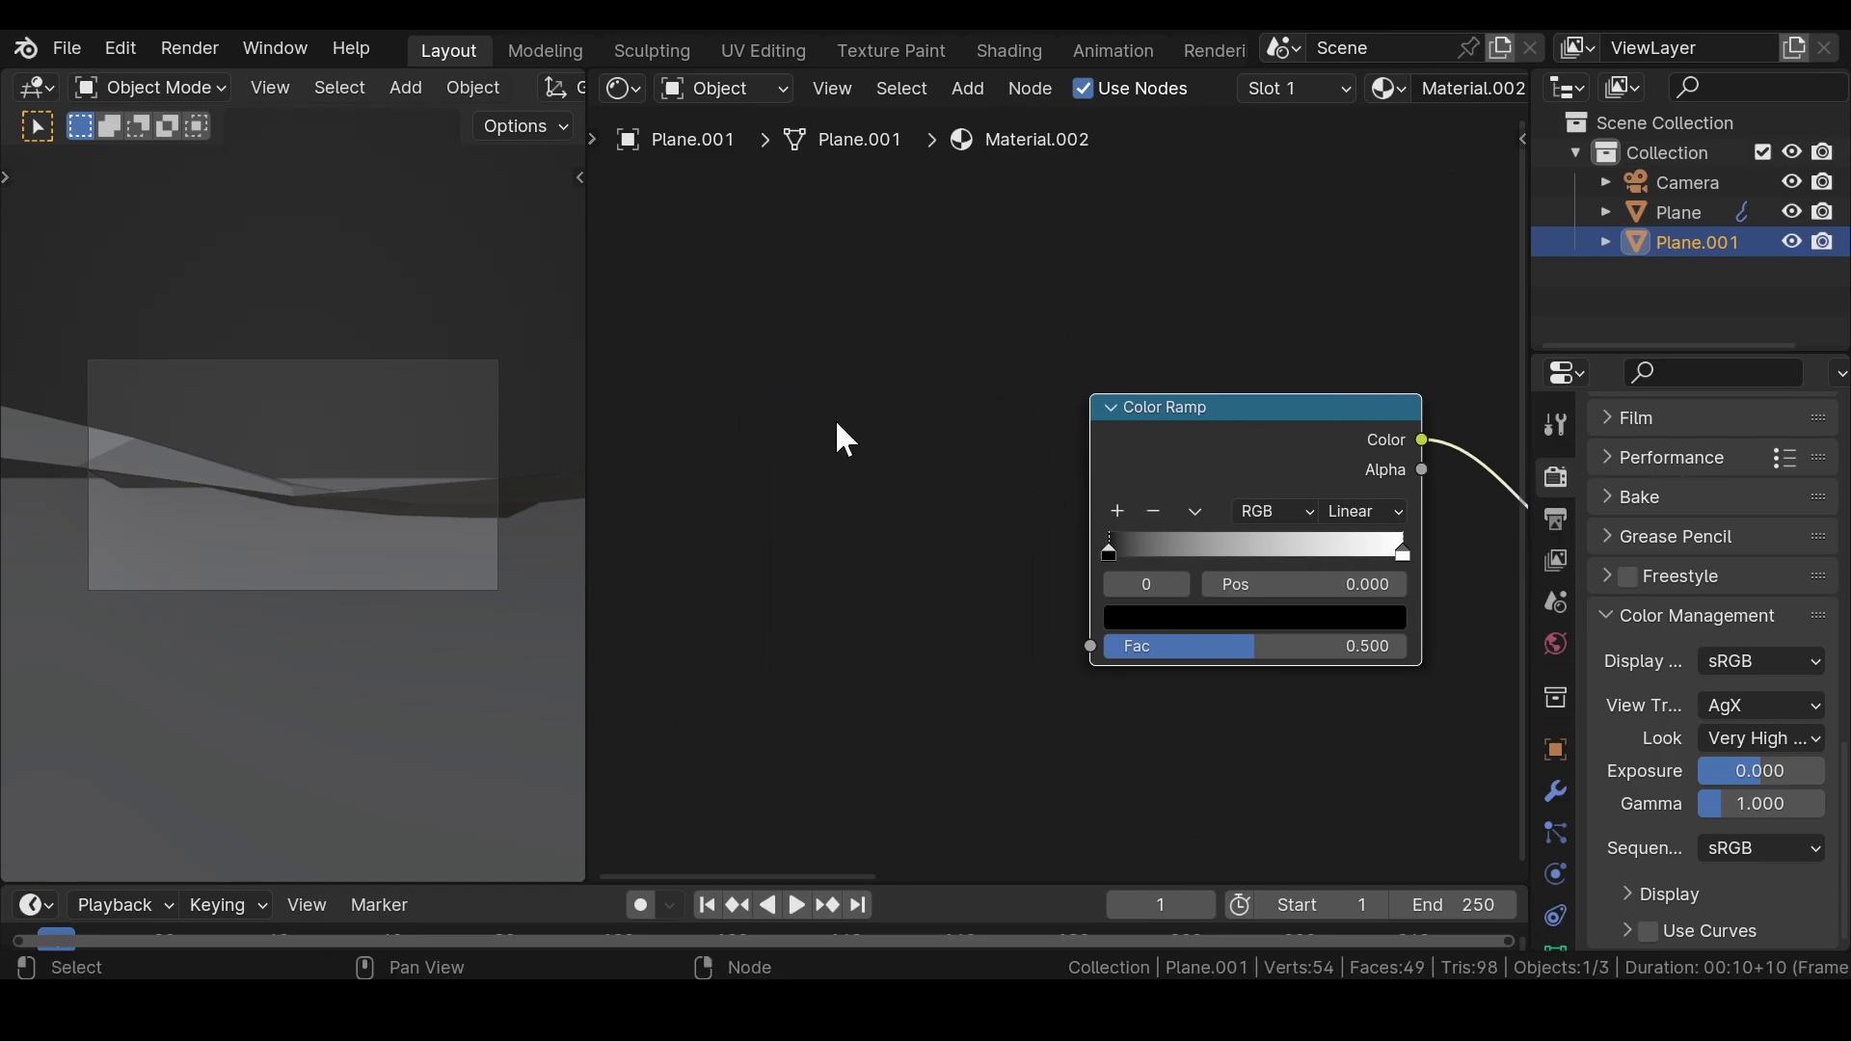
key("shift+a")
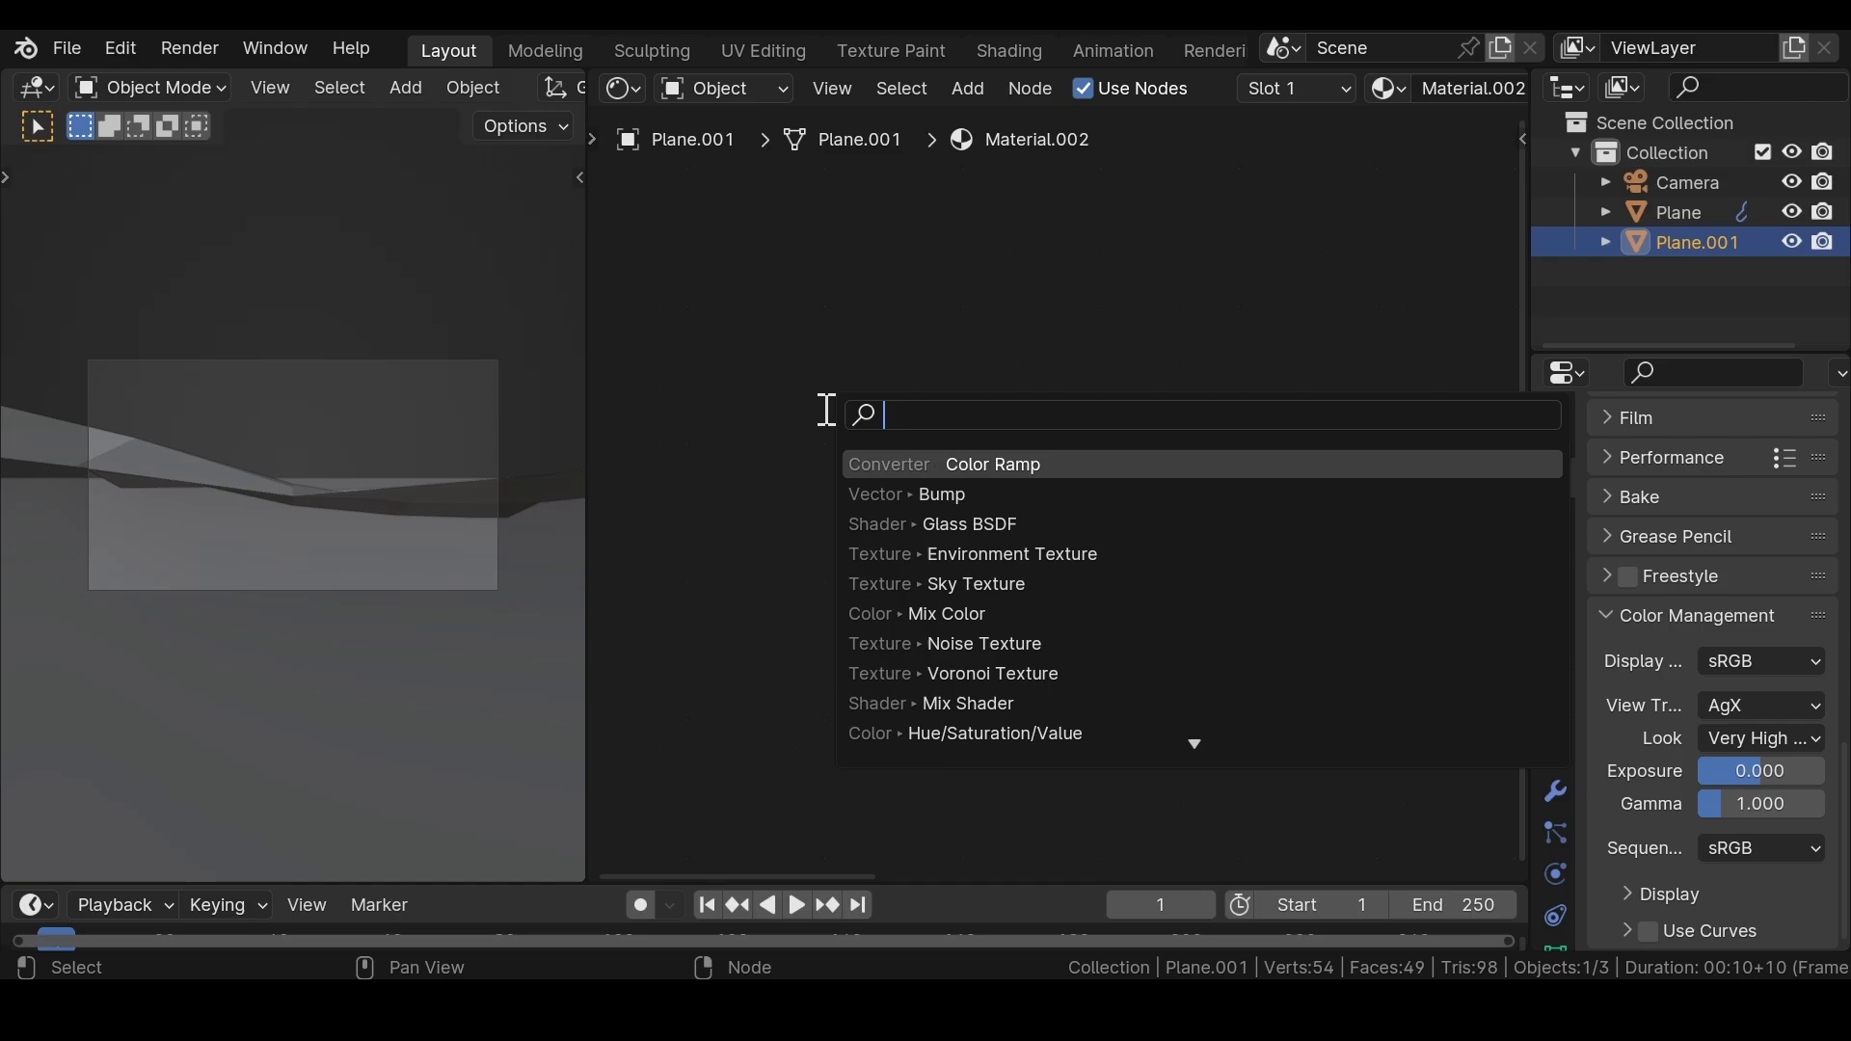
- Add a Noise Texture left of the Color Ramp and link its Fac to the Color Ramp Fac
type("n")
left_click(971, 461)
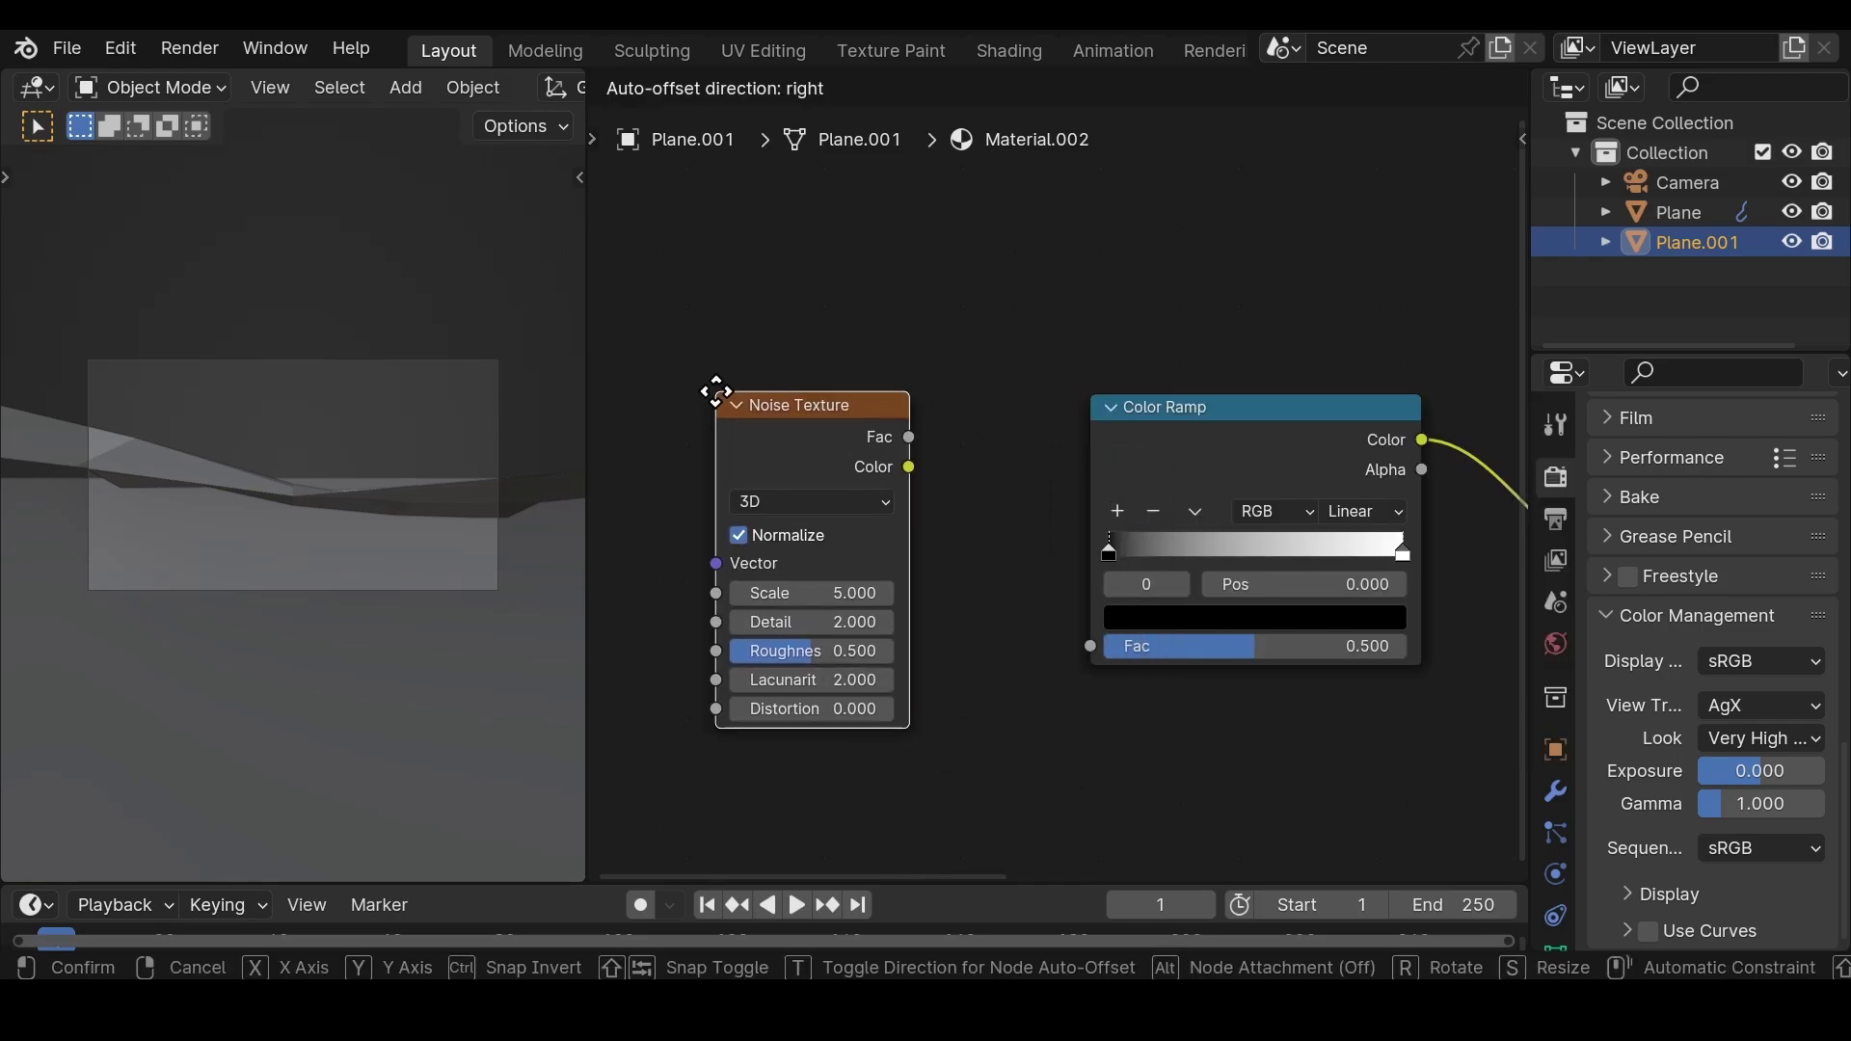
left_click(714, 393)
left_click_drag(908, 439, 1093, 646)
middle_click_drag(815, 569, 990, 524)
scroll(1040, 522, "up", 2)
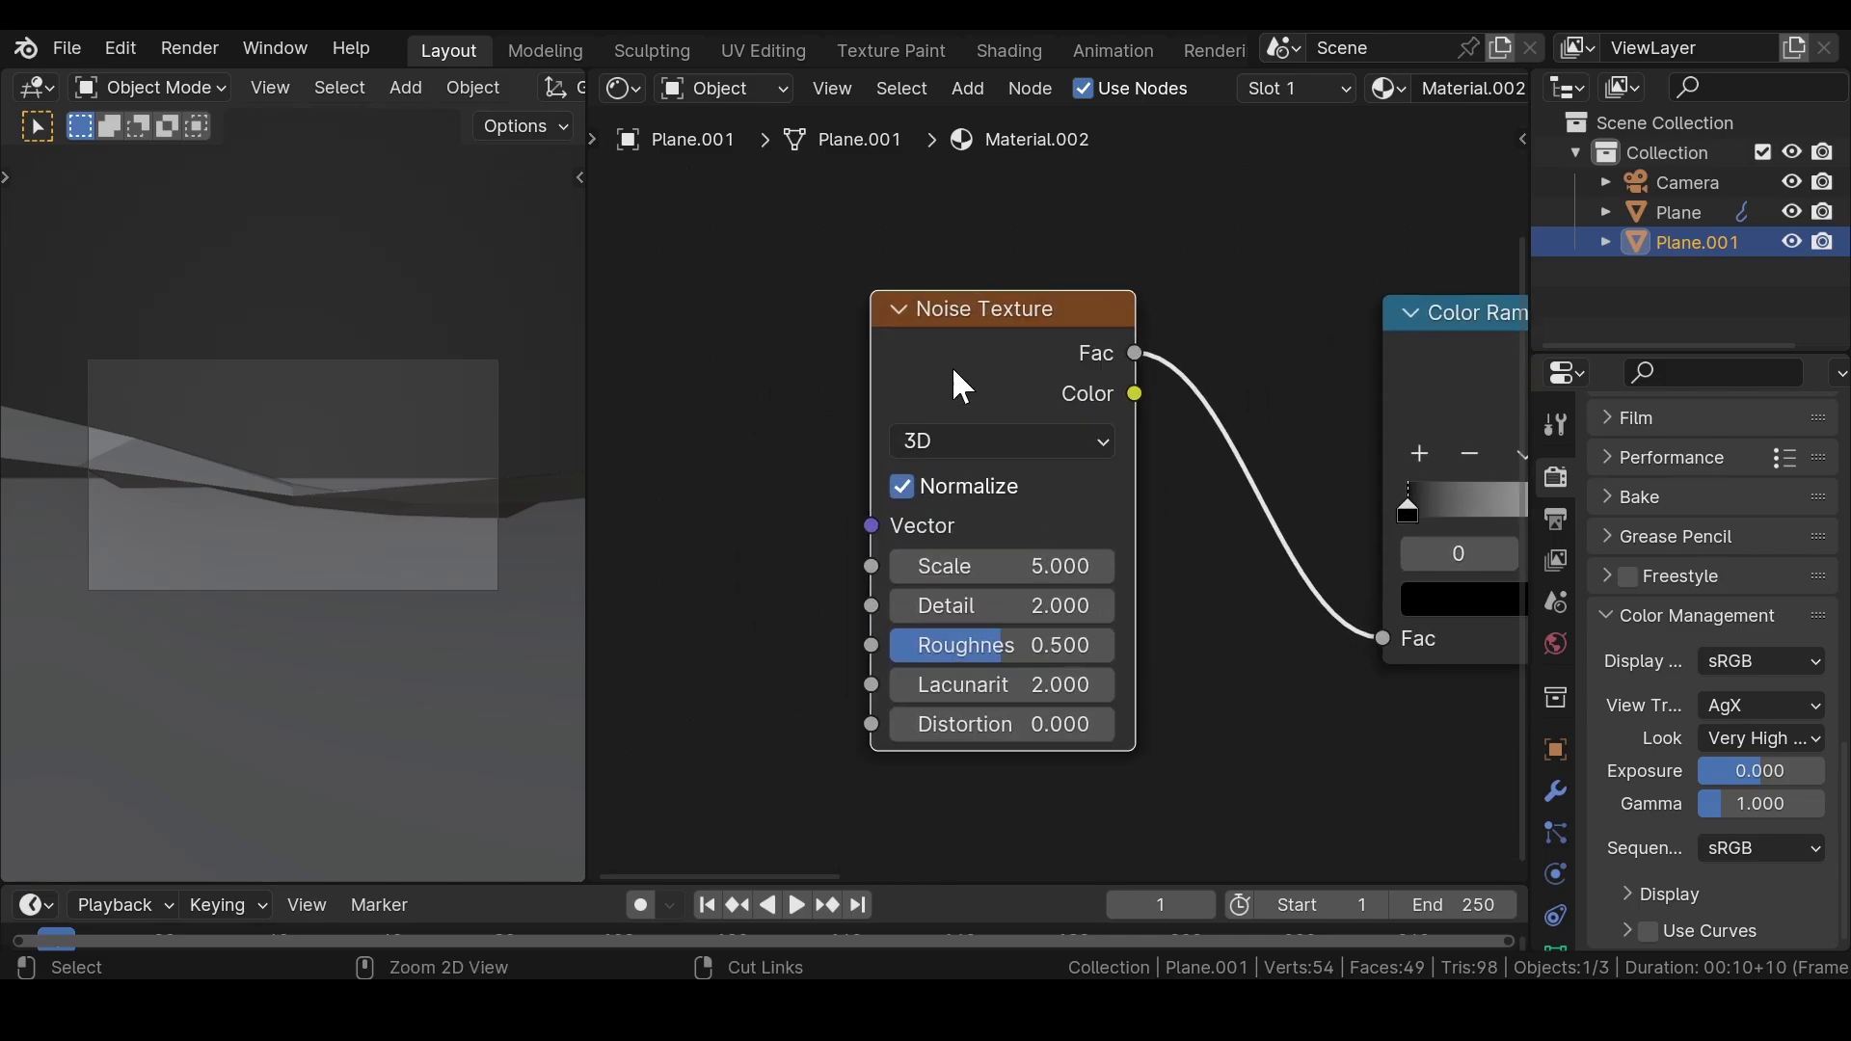
- Feed the noise with Texture Coordinate through a Mapping node using Node Wrangler's Ctrl+T
key("ctrl+t")
scroll(953, 371, "down", 2)
middle_click_drag(714, 272, 877, 213)
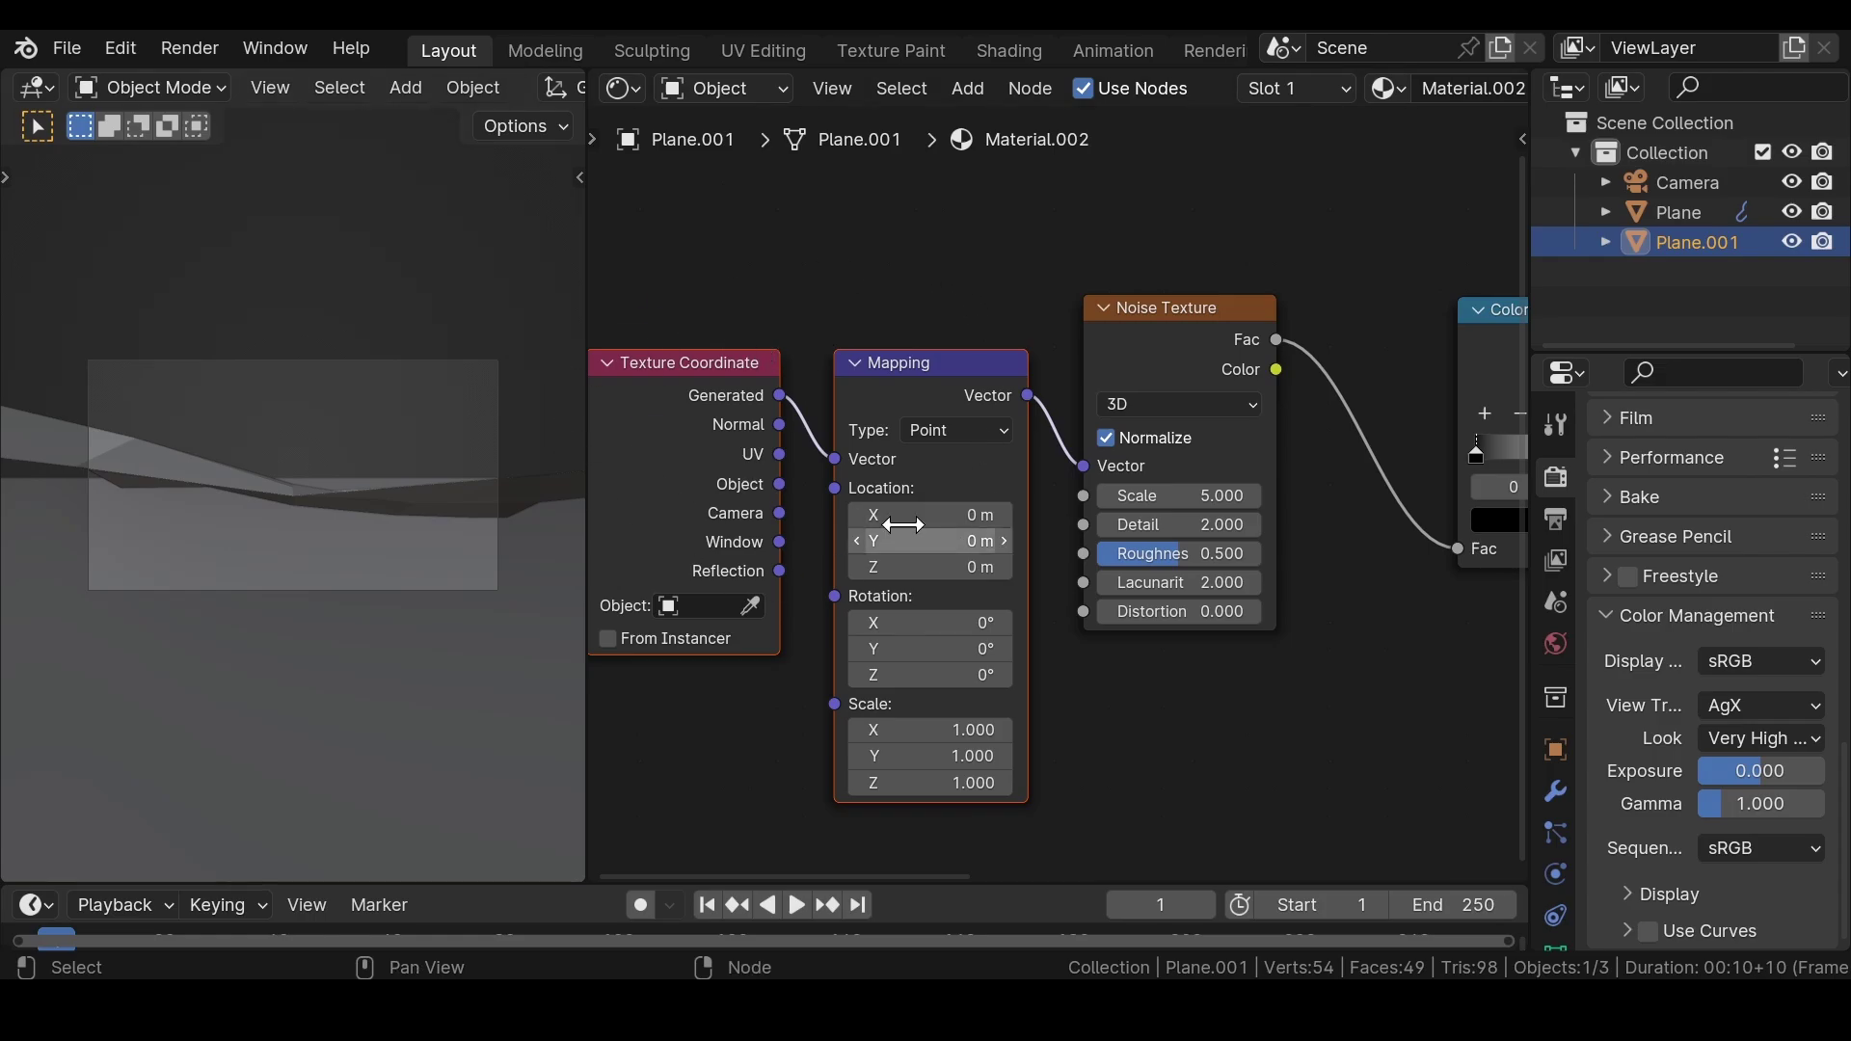
- Pan the node editor to bring the Noise Texture node's fields into view
middle_click_drag(692, 437, 697, 435)
scroll(755, 465, "up", 2)
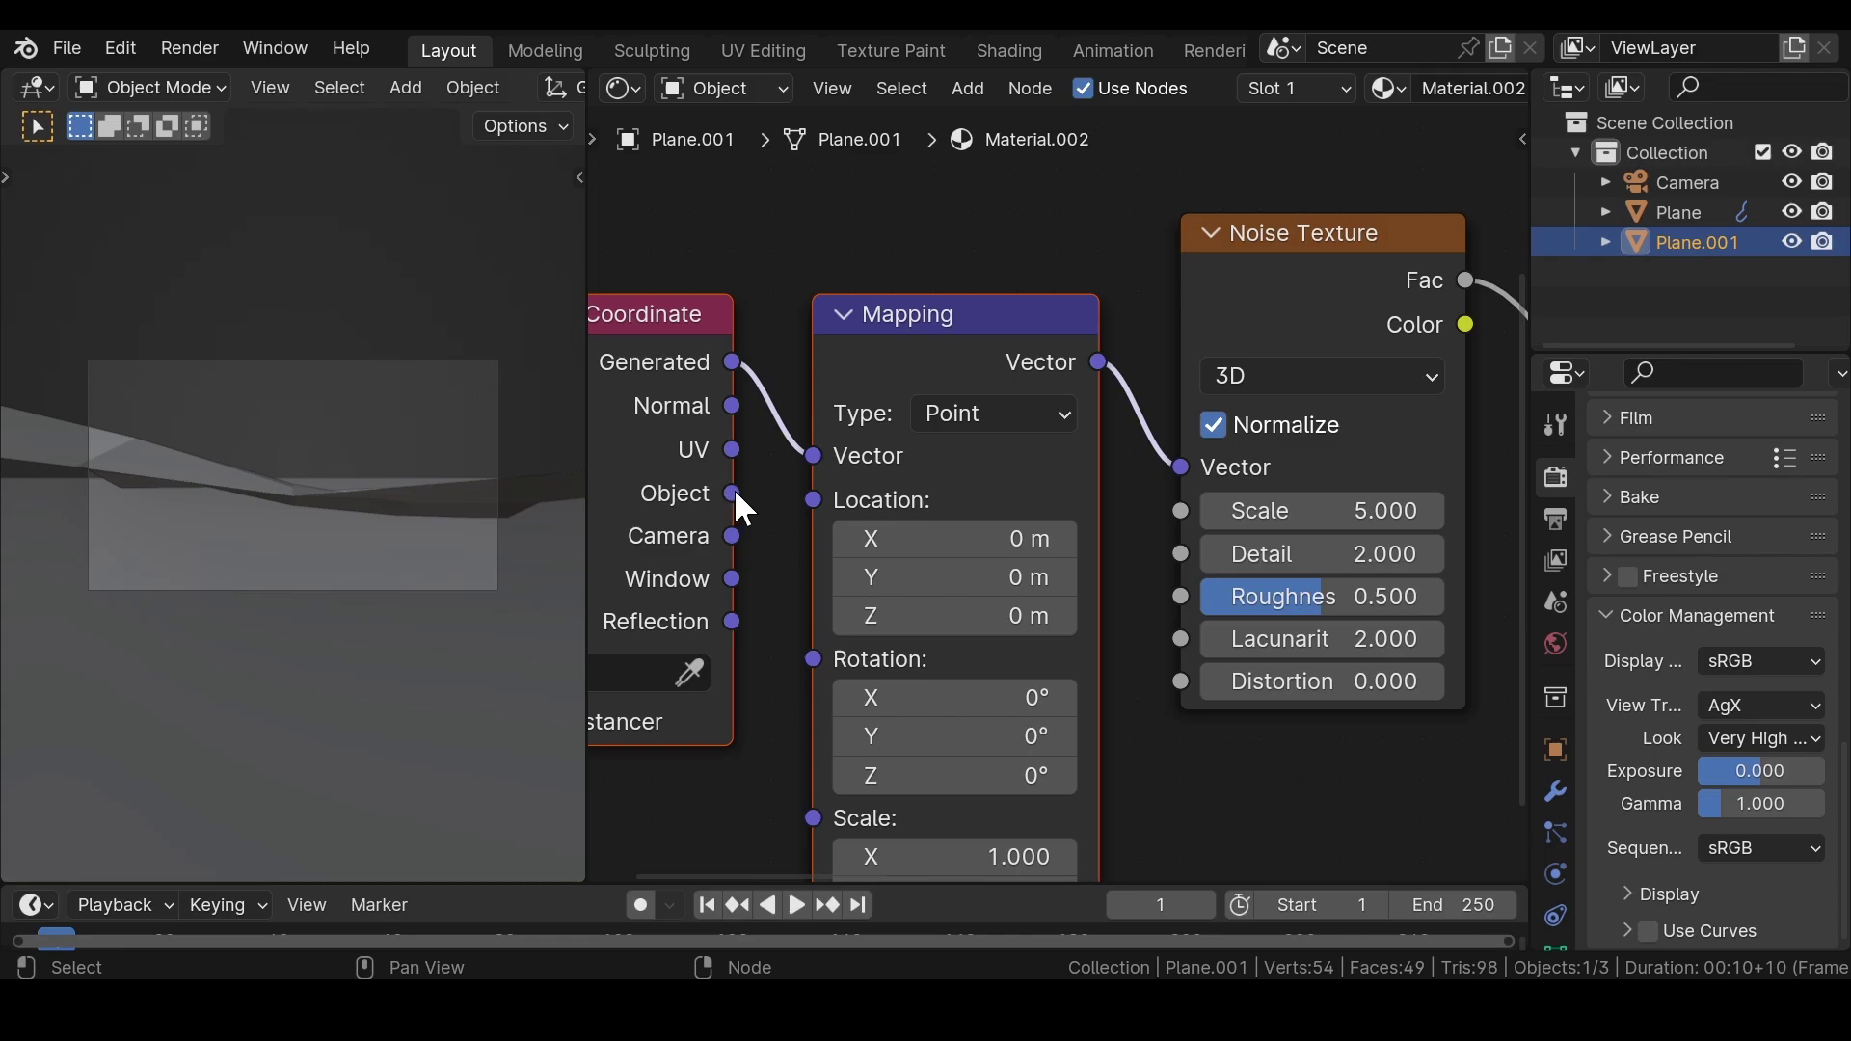
middle_click_drag(1303, 491, 1109, 470)
scroll(1109, 471, "up", 2)
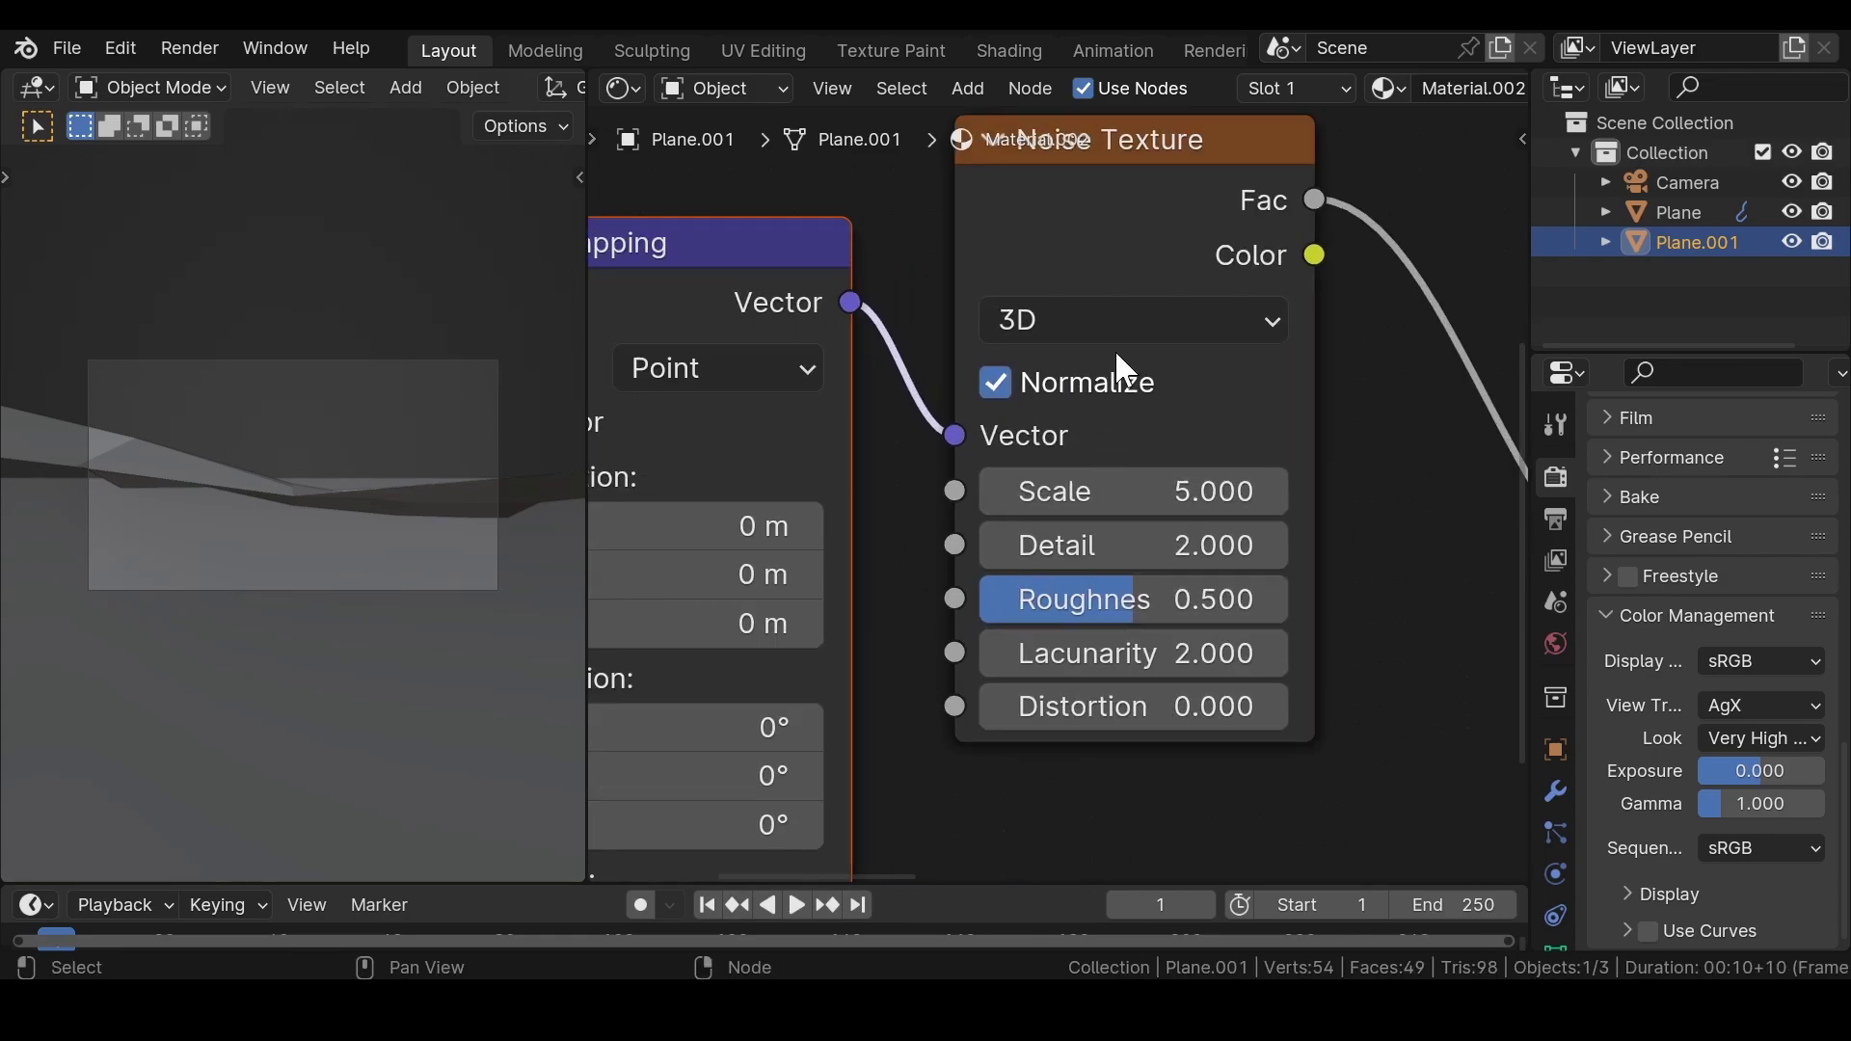
left_click(1142, 237)
double_click(1207, 500)
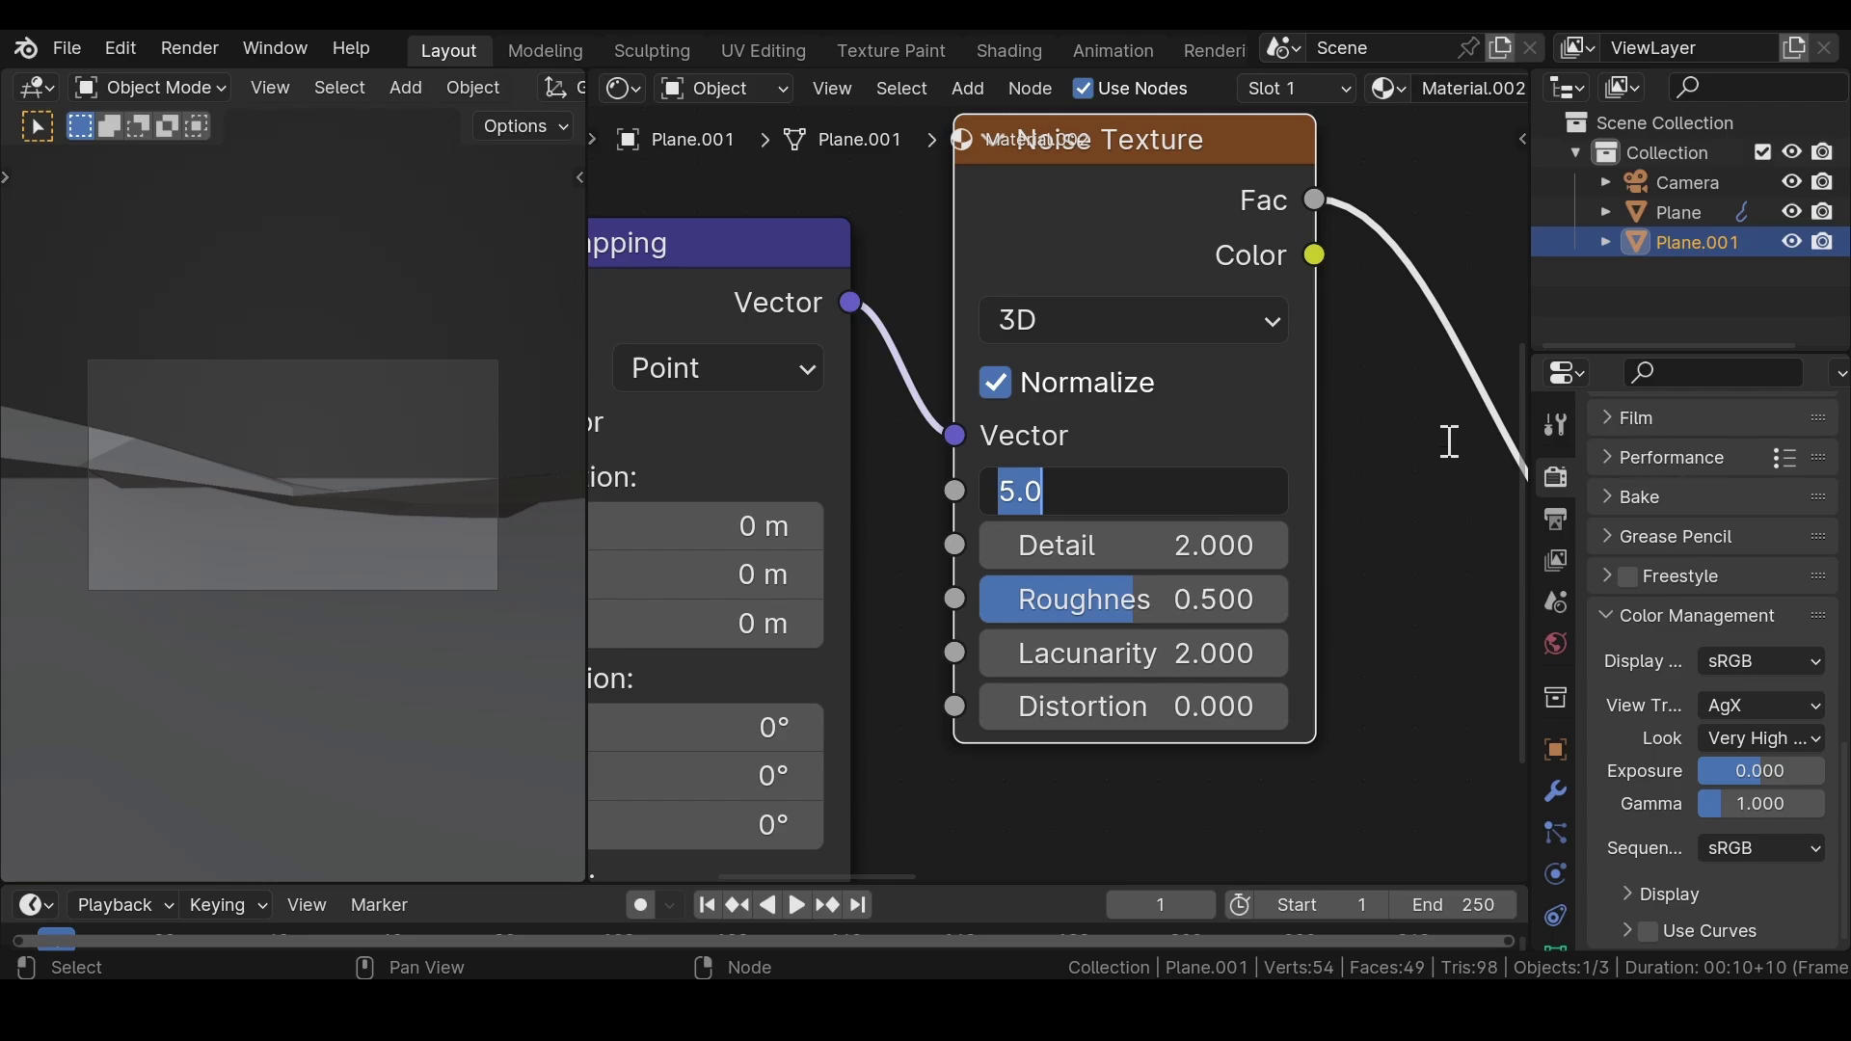
left_click(1389, 443)
- Set the Noise Texture to Scale 0.05, Detail 0 and Roughness 0.3
double_click(1195, 479)
key("BackSpace")
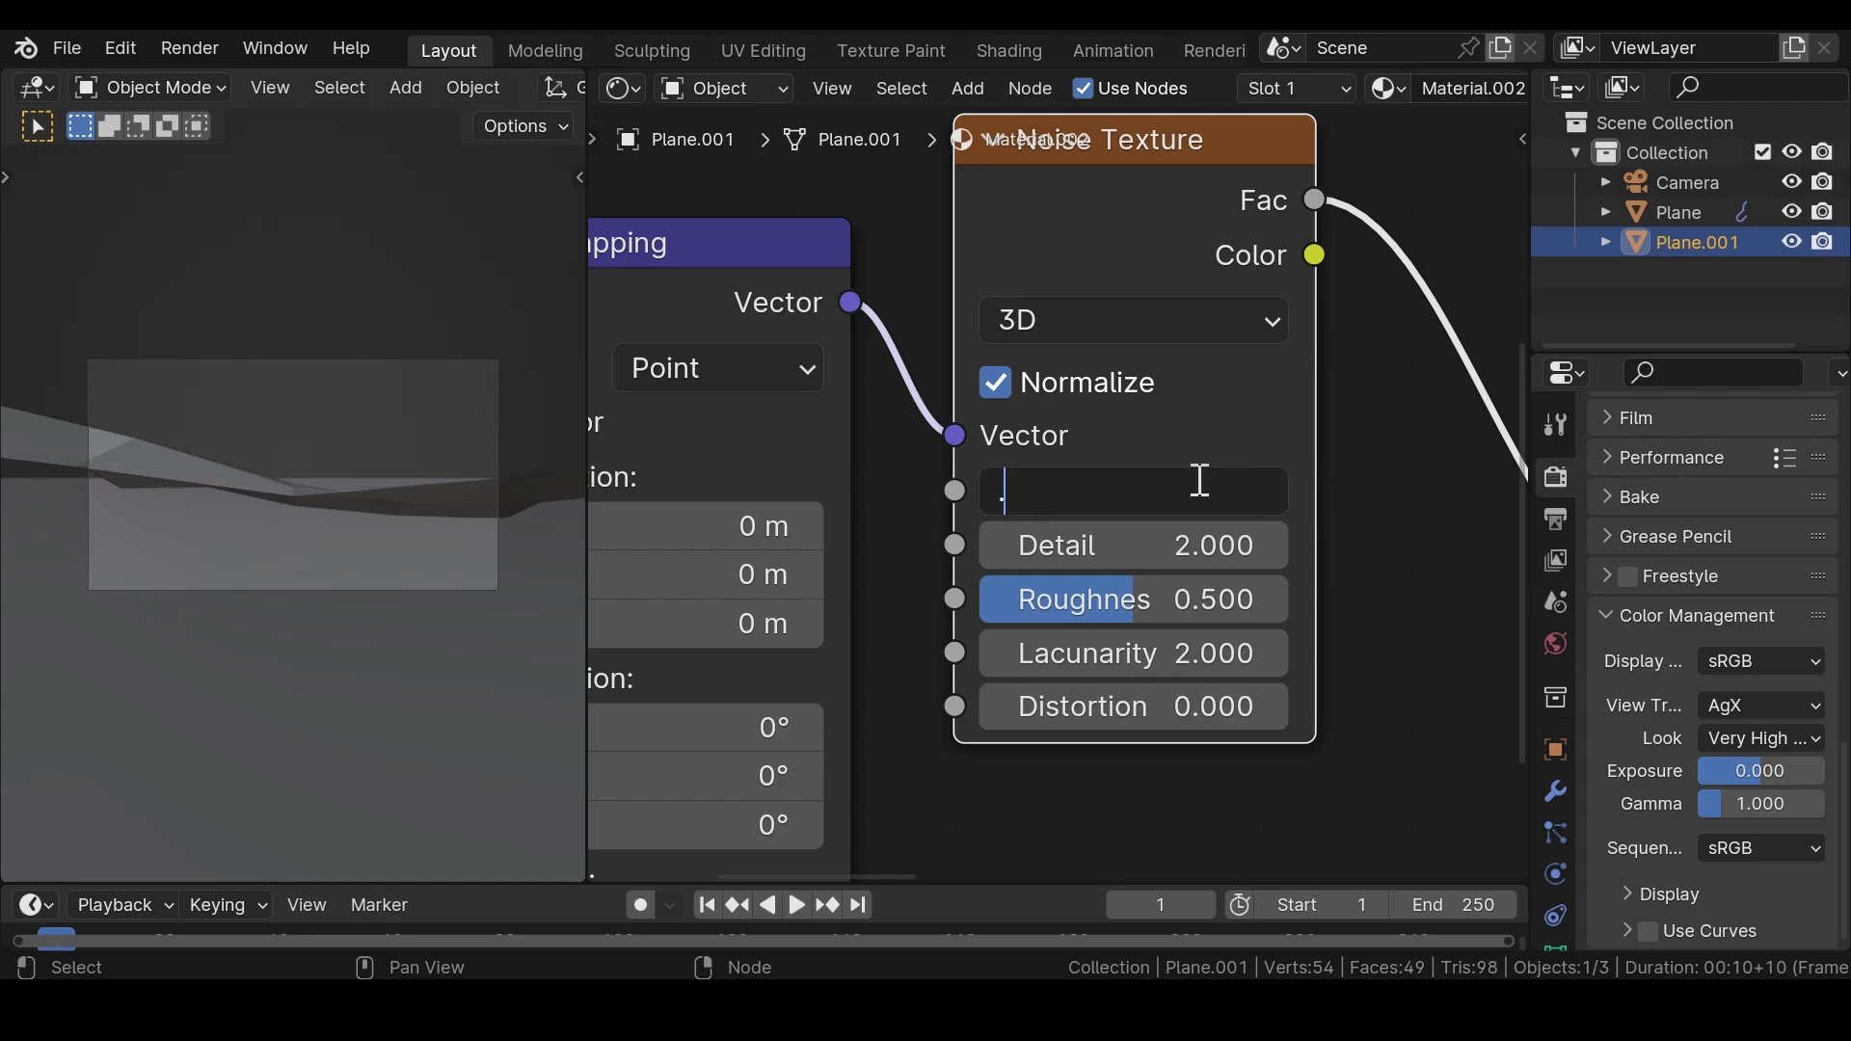
type(".05")
key("Return")
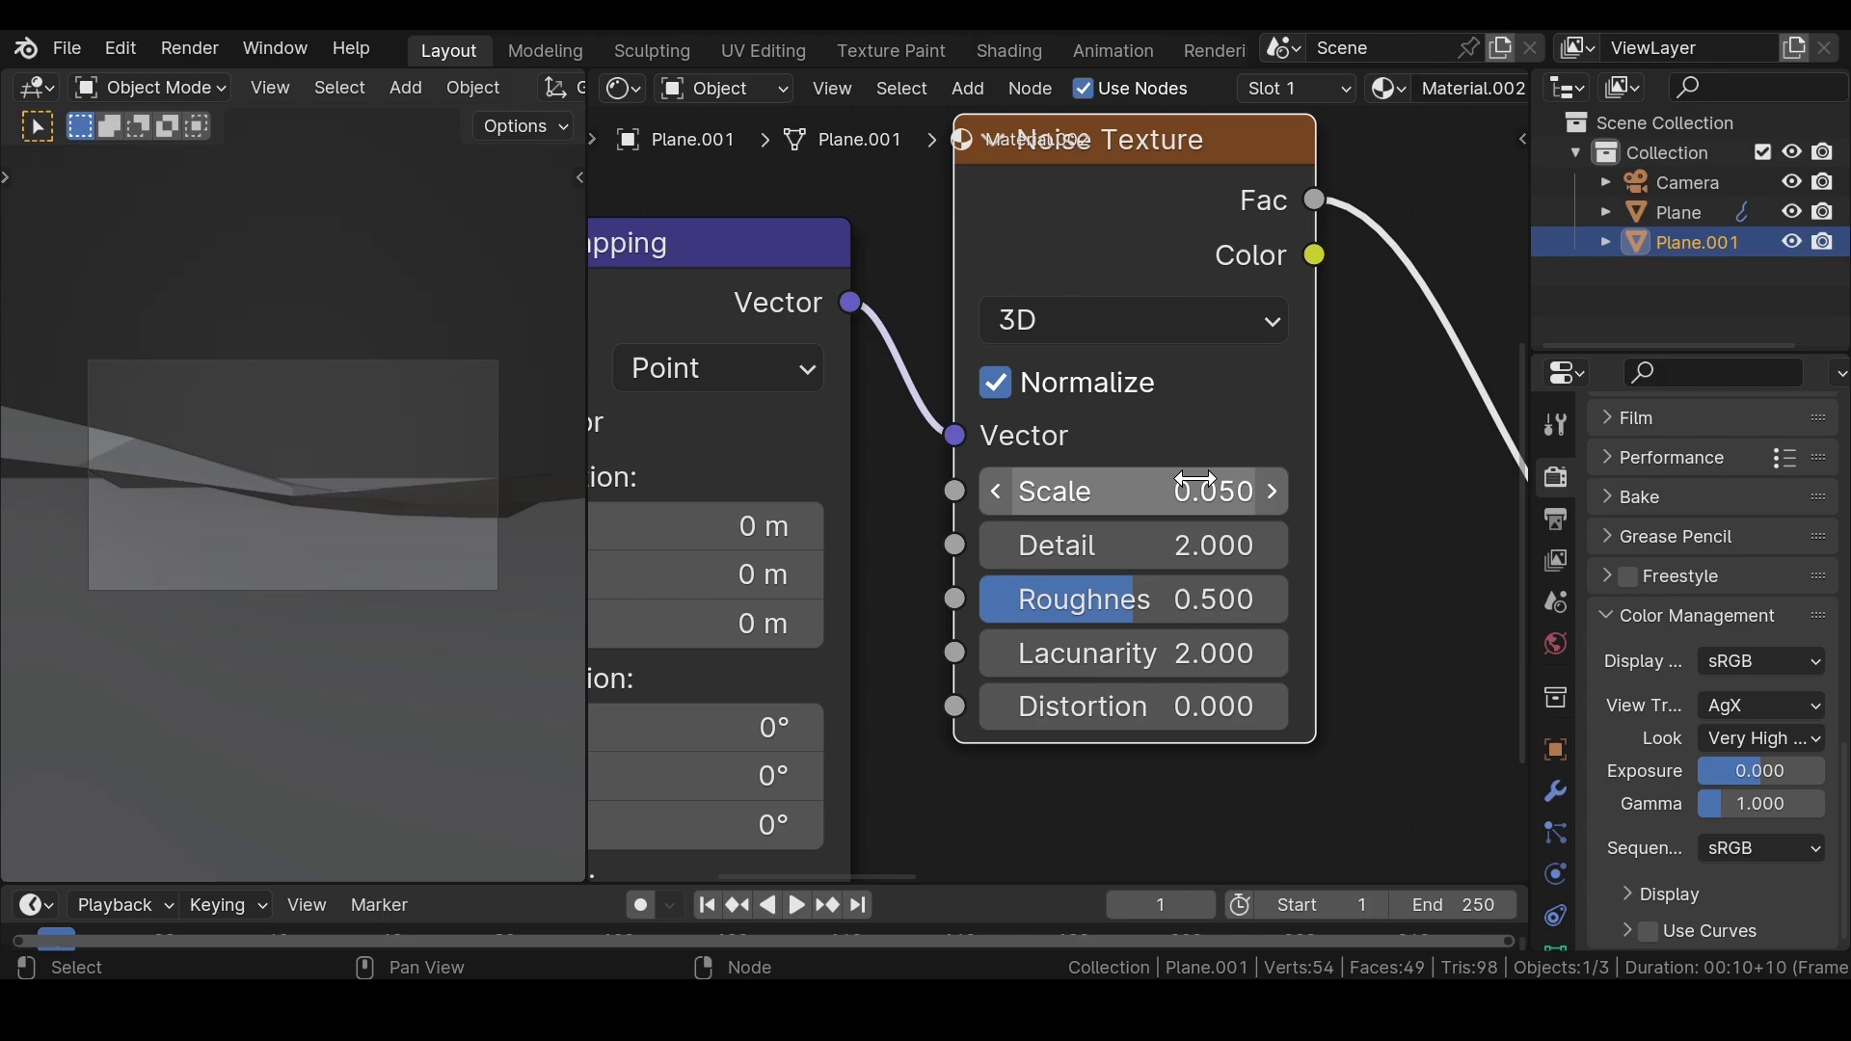
double_click(1204, 536)
type("0")
key("Return")
double_click(1226, 596)
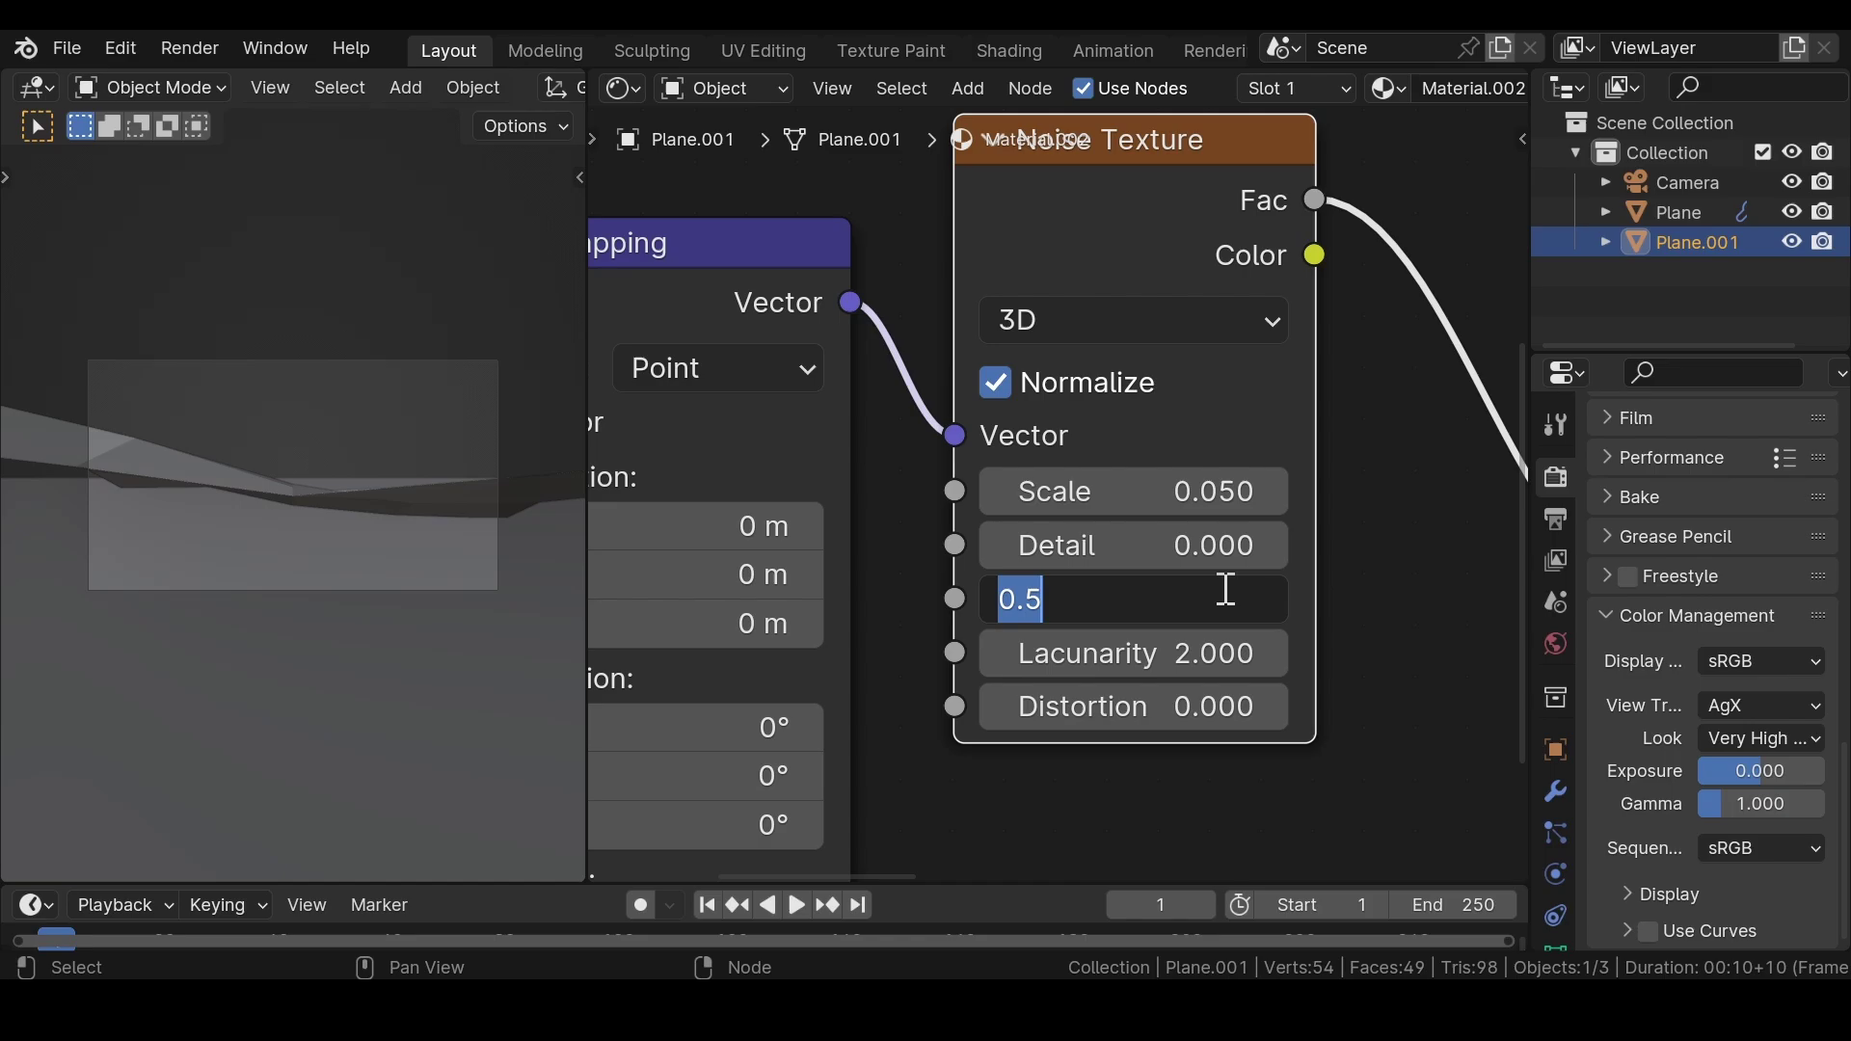
type(".3")
key("Return")
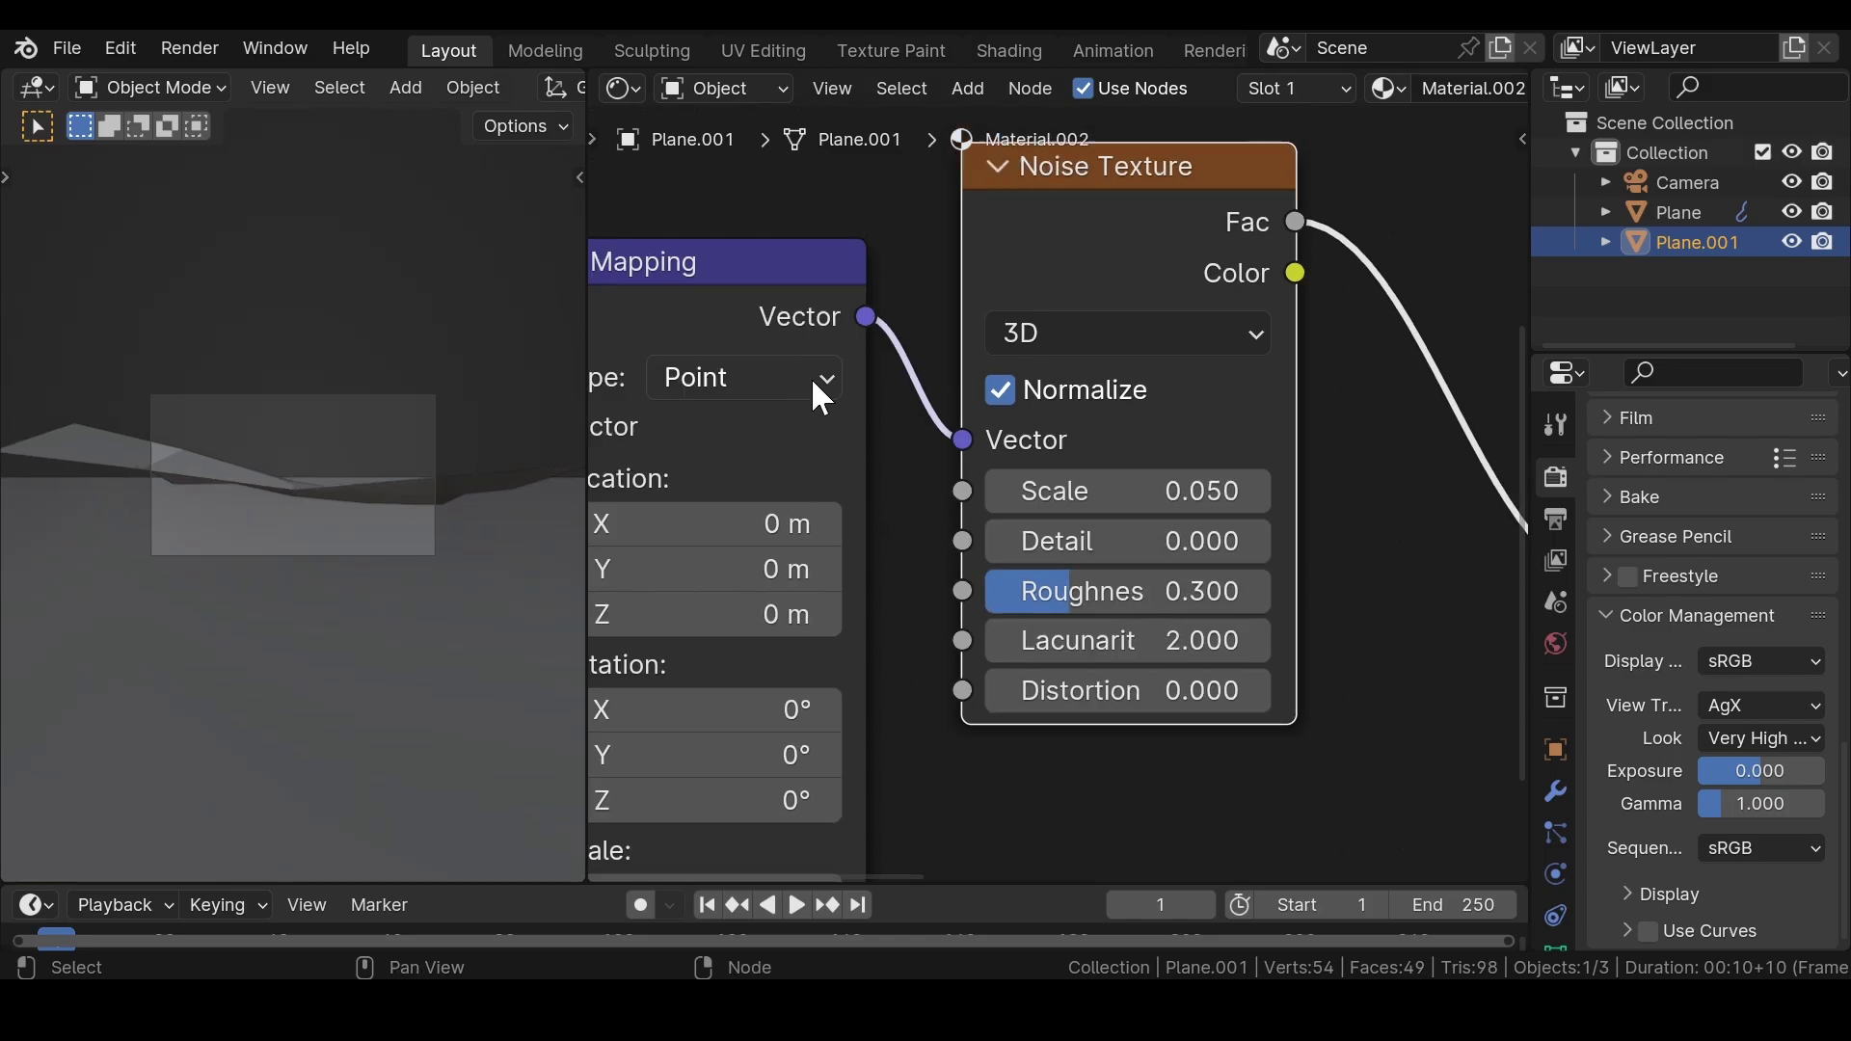
scroll(820, 380, "down", 2)
scroll(922, 403, "down", 2)
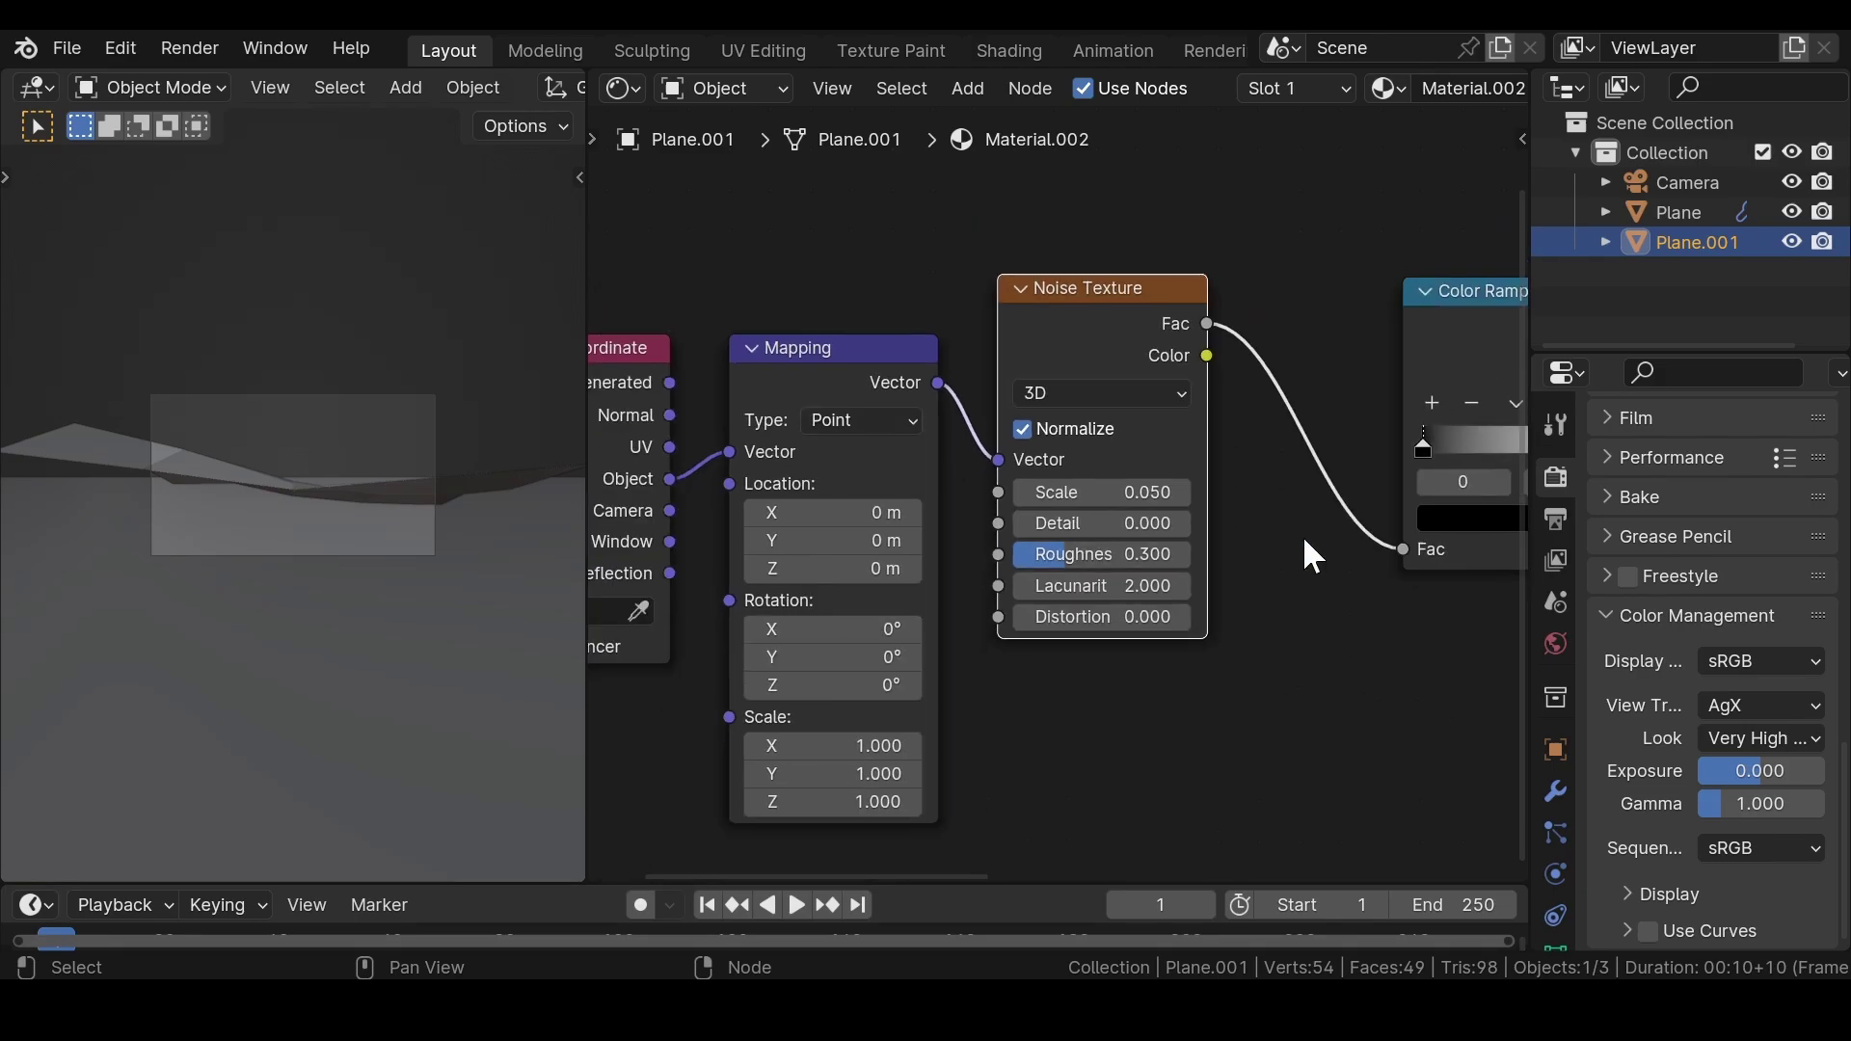
middle_click_drag(1304, 535, 1461, 628)
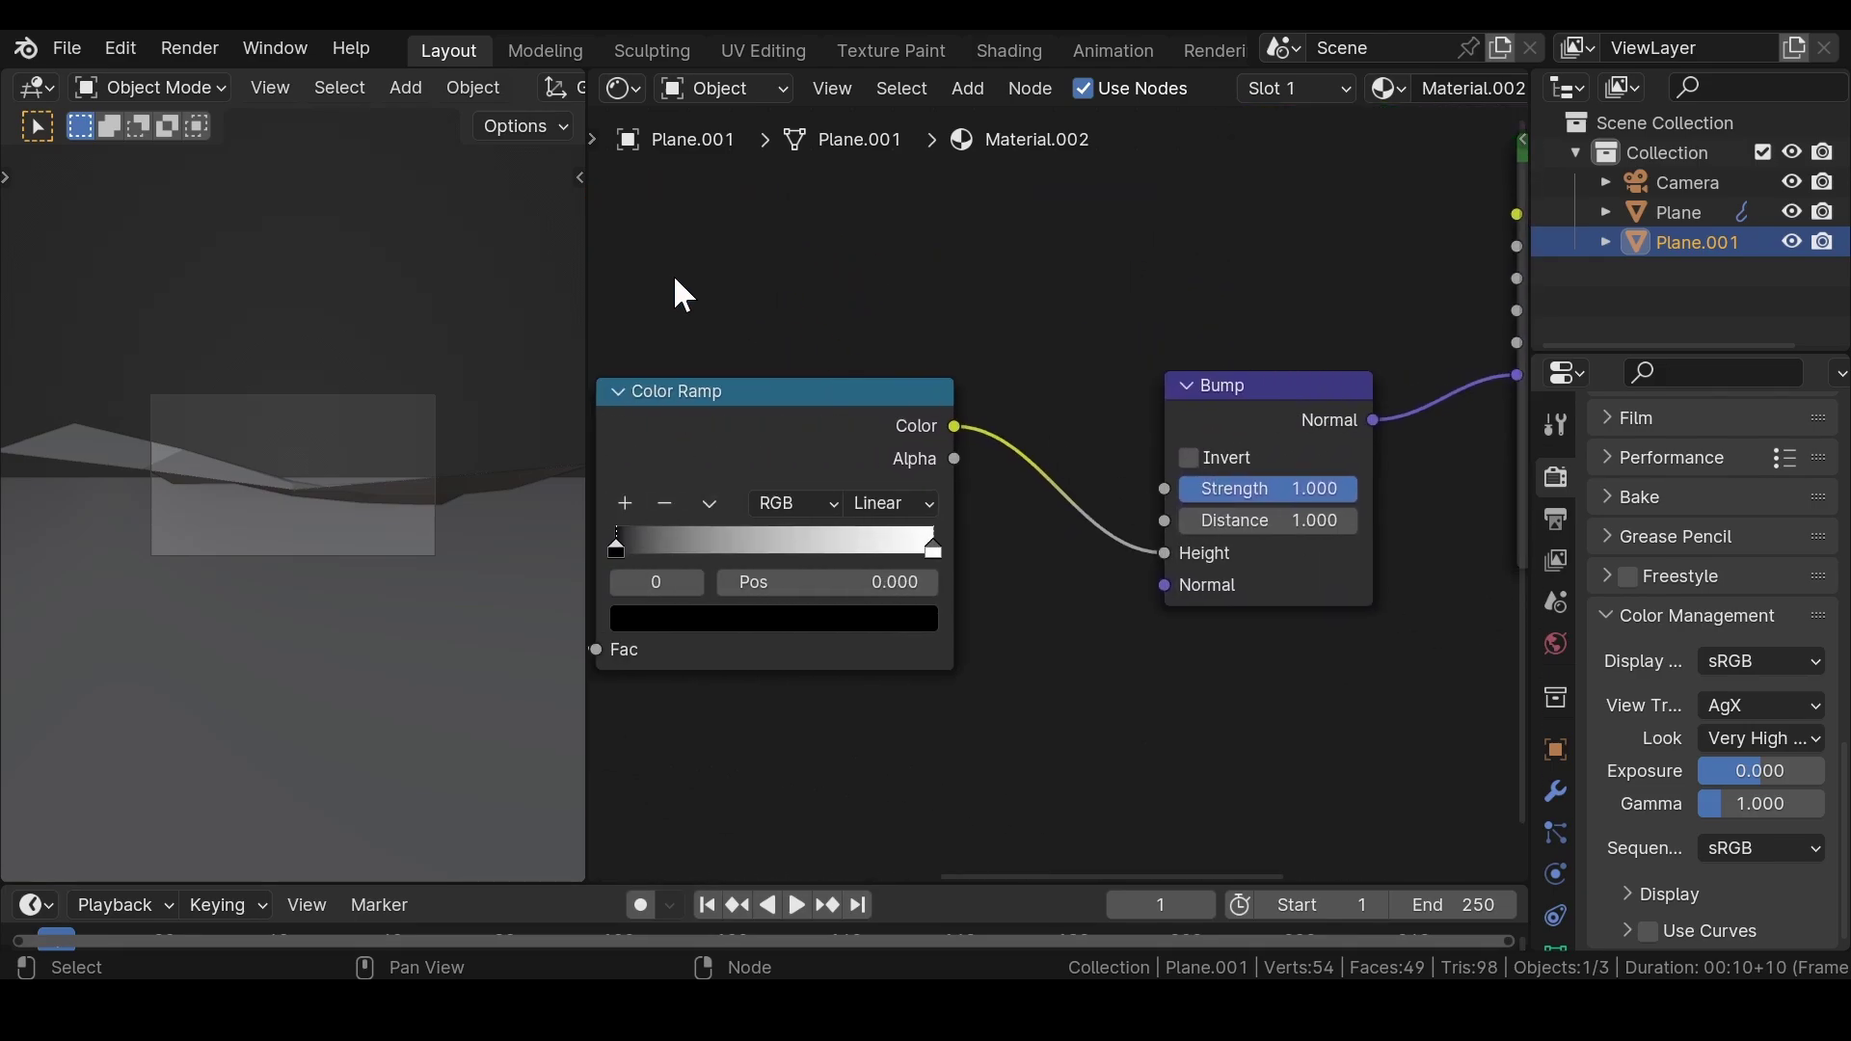
- Expand the 3D viewport, look through the camera, and switch to Rendered shading
left_click_drag(575, 79, 1039, 310)
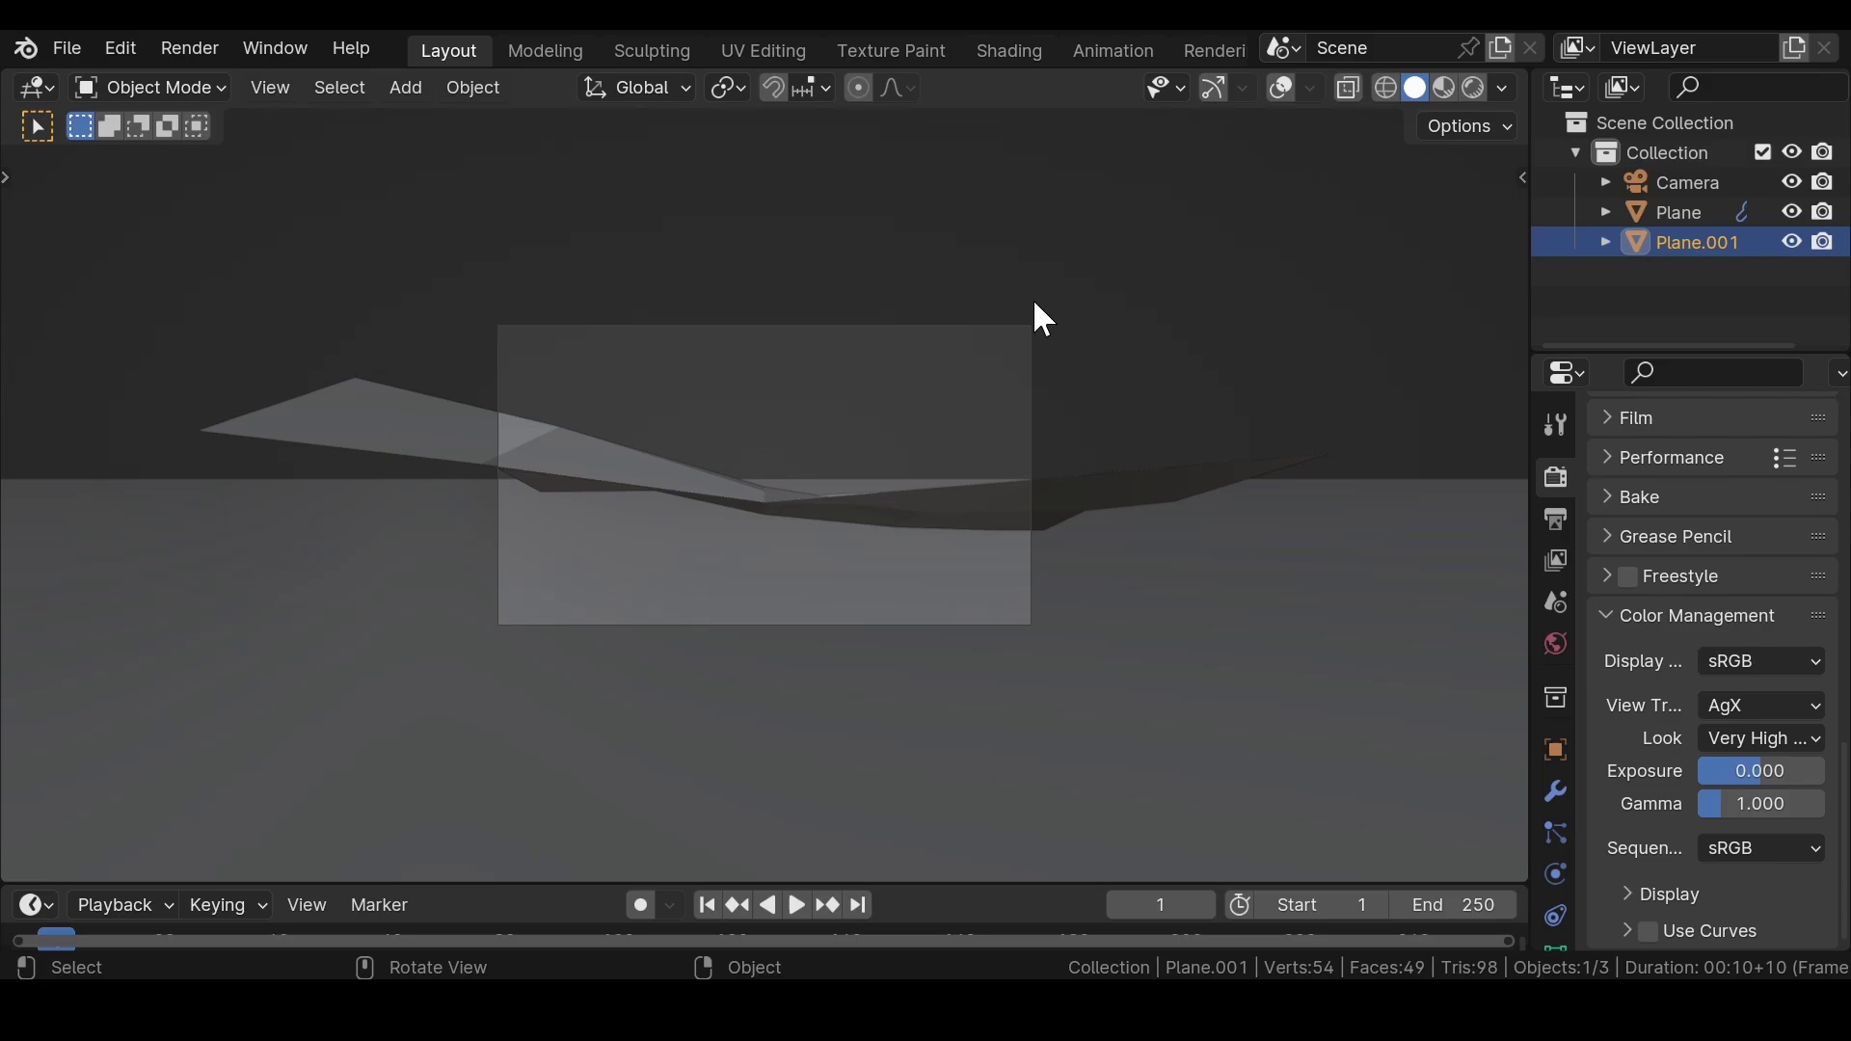
middle_click_drag(1030, 540, 987, 450)
key("KP_0")
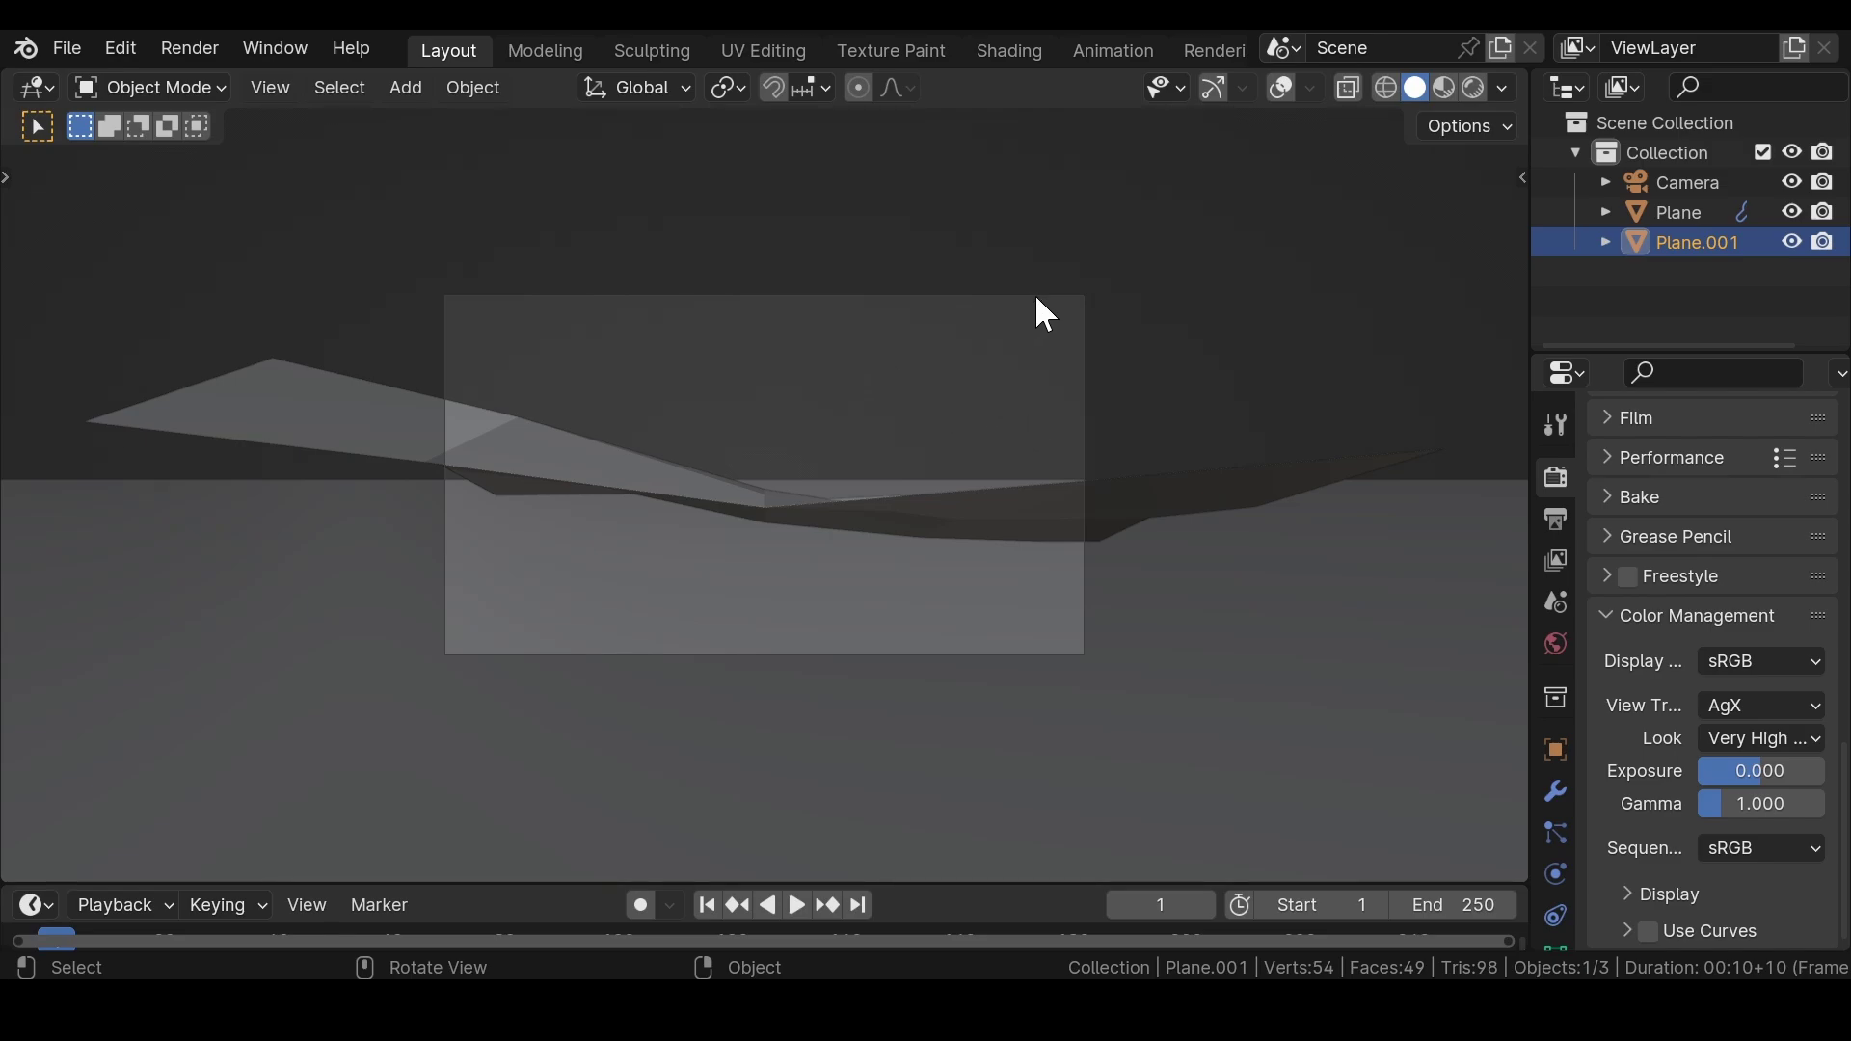
scroll(1033, 293, "up", 3)
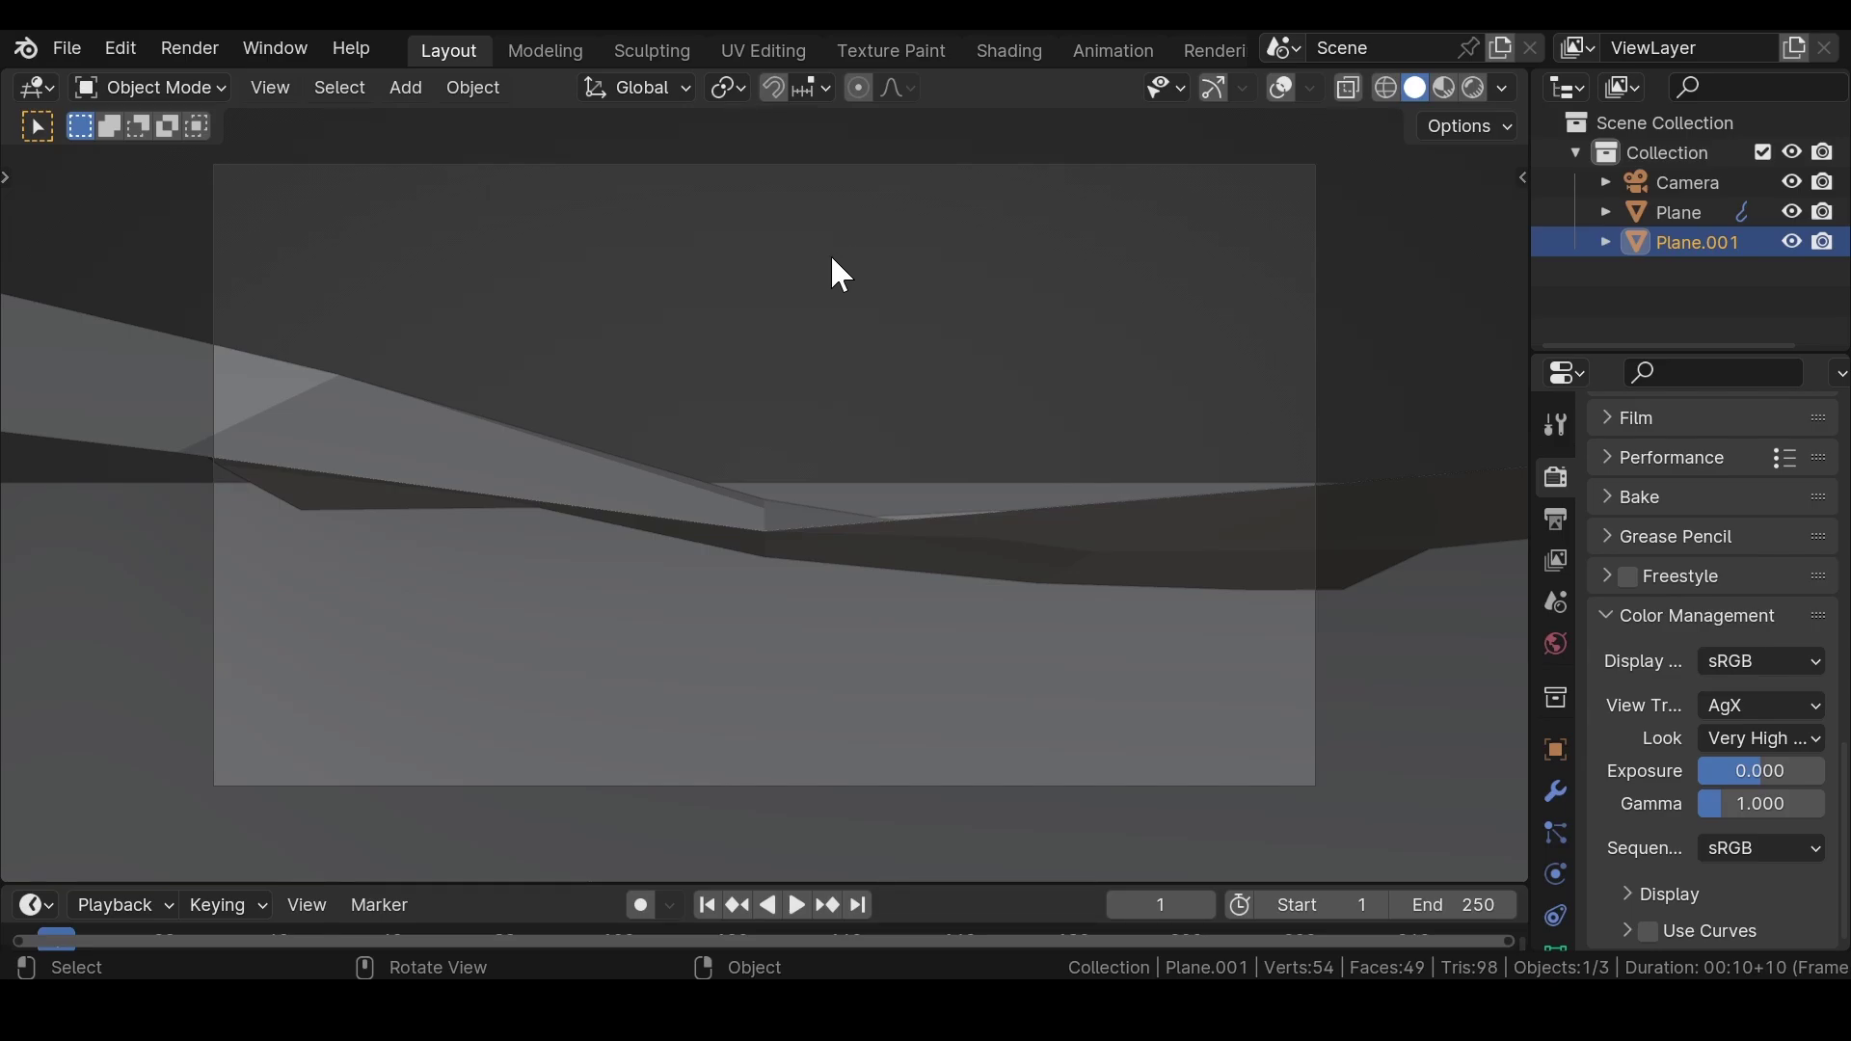
left_click(1471, 87)
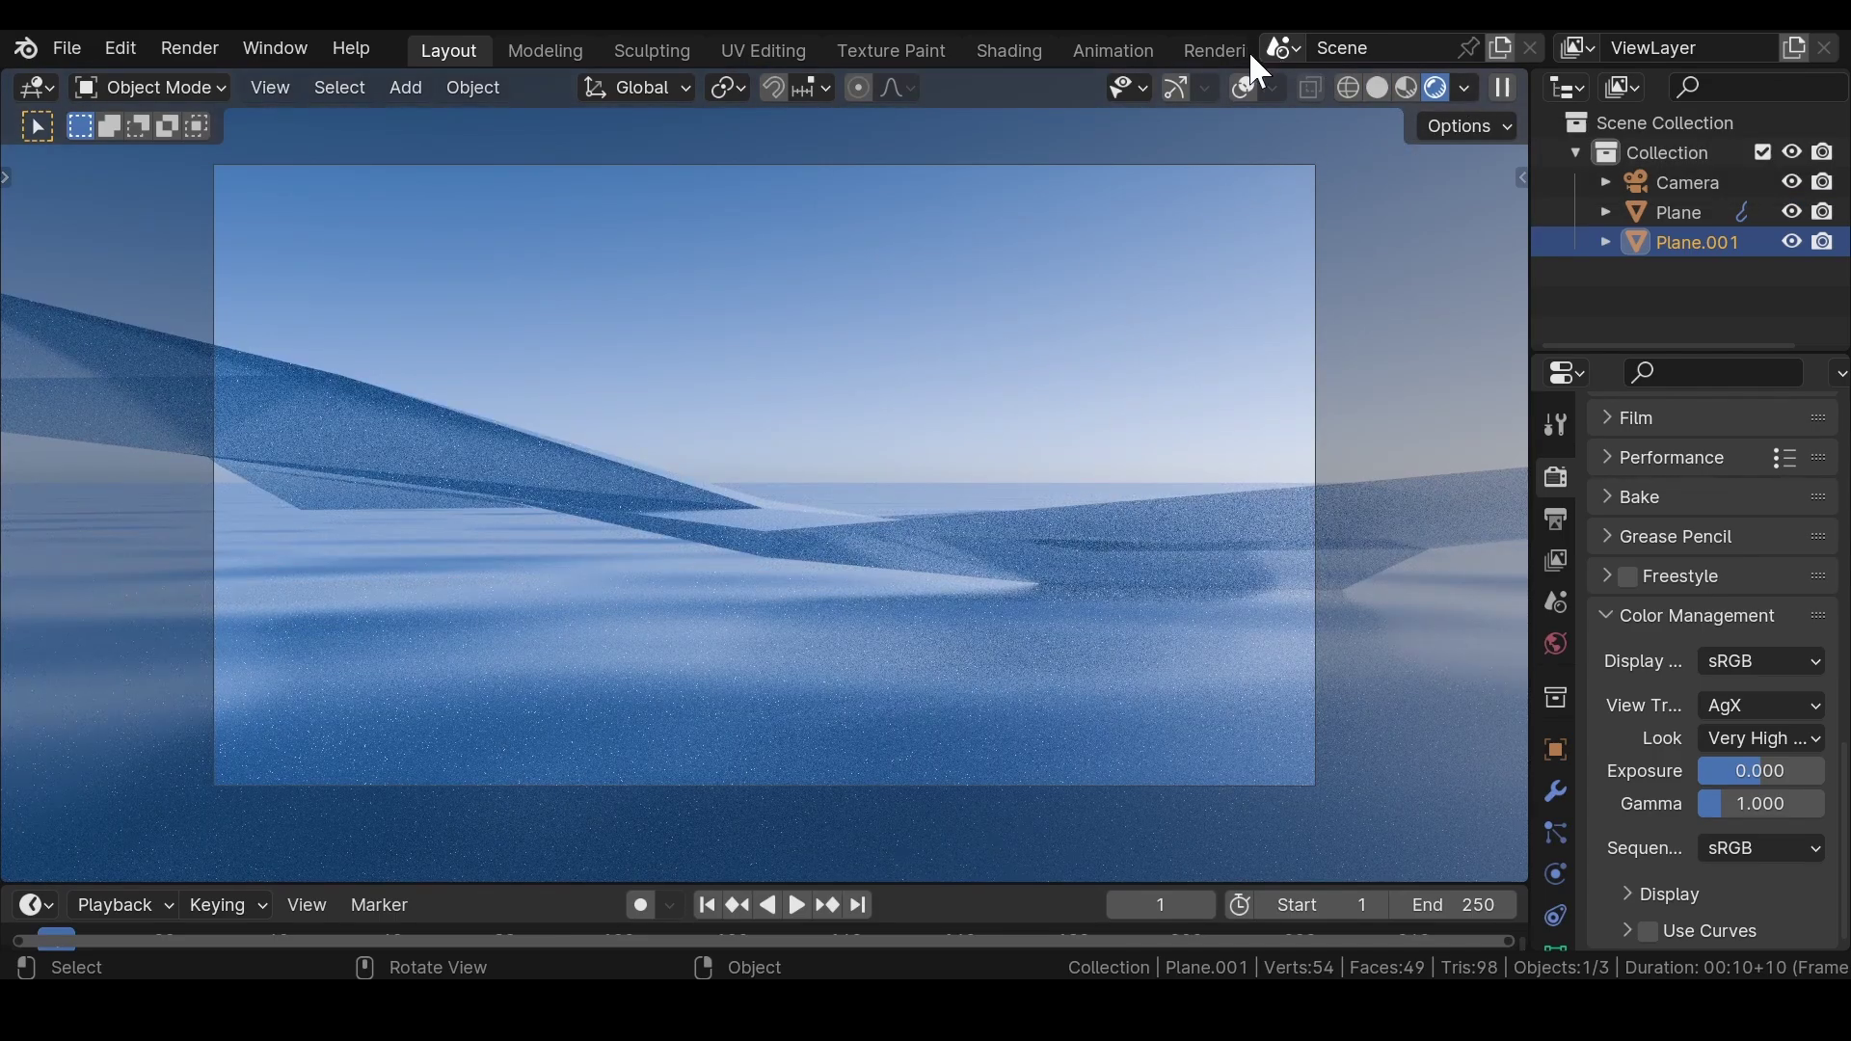
- Show overlays and the gizmo, then raise the wavy Plane about 2.9 m along Z
left_click(1245, 88)
left_click(1176, 87)
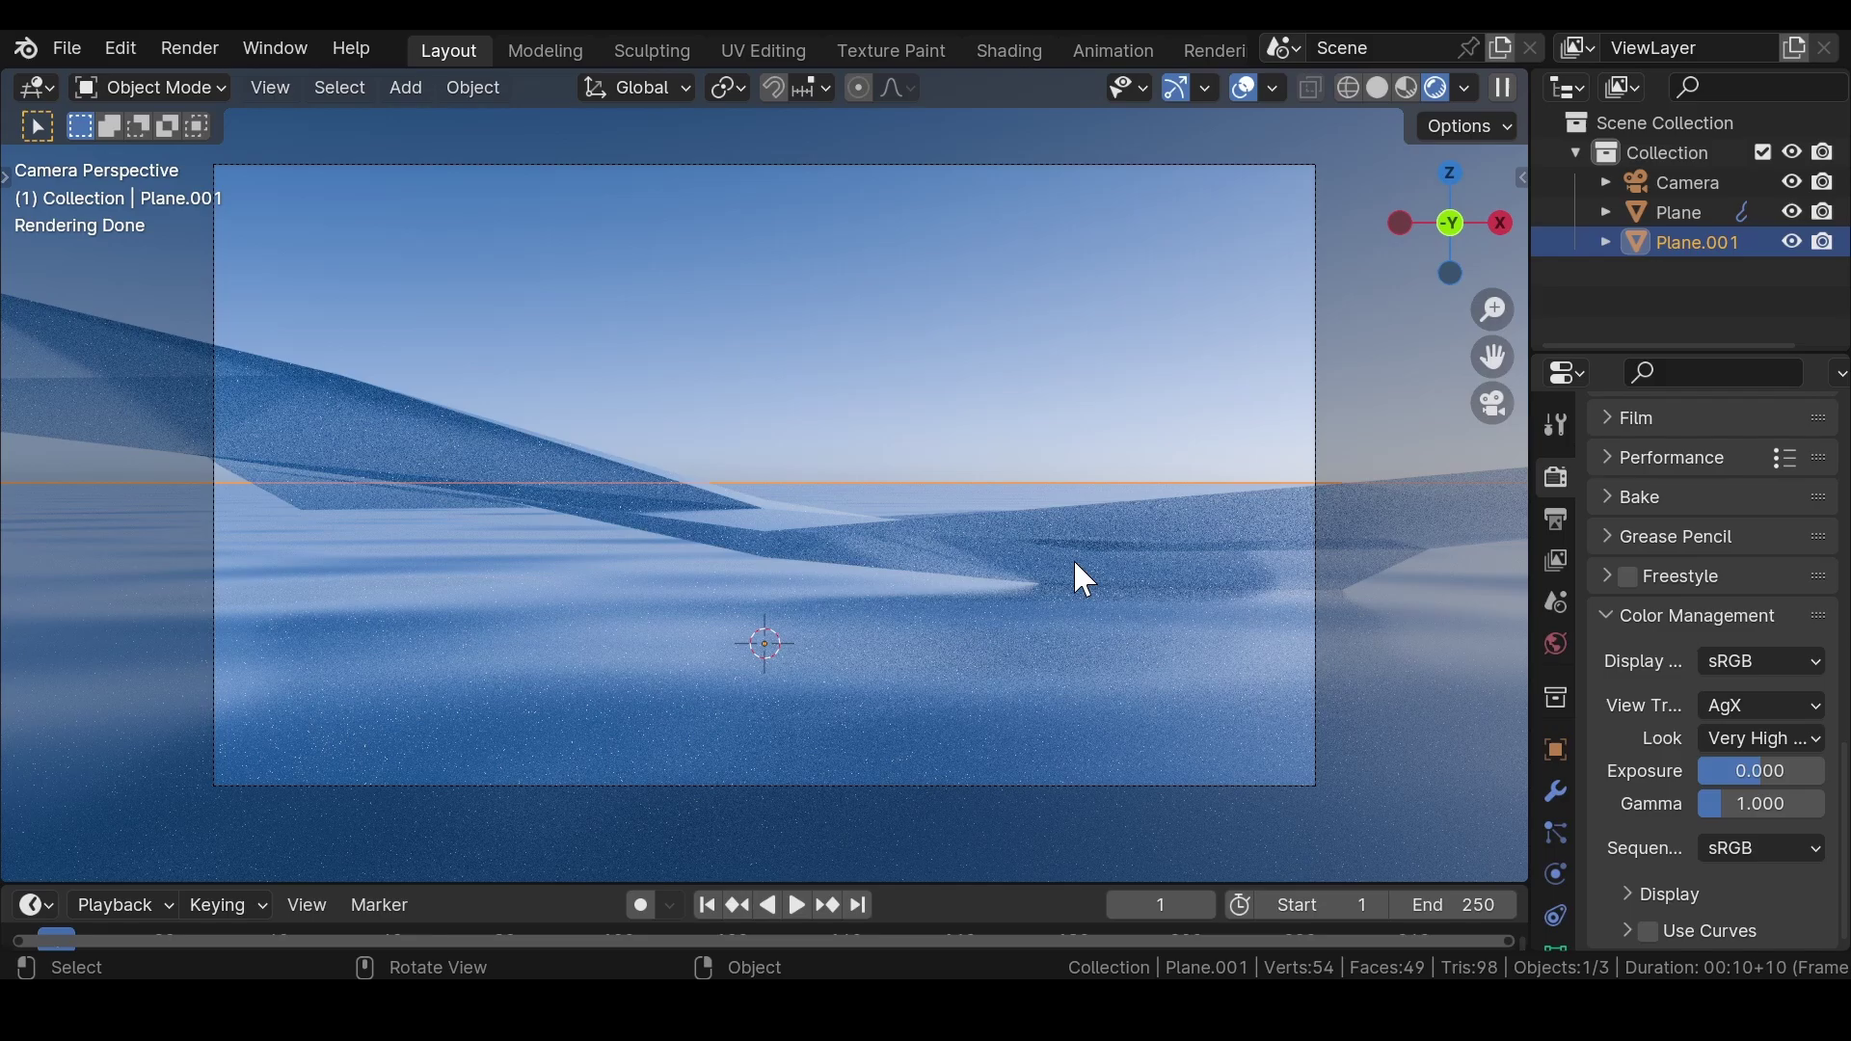
left_click(1086, 533)
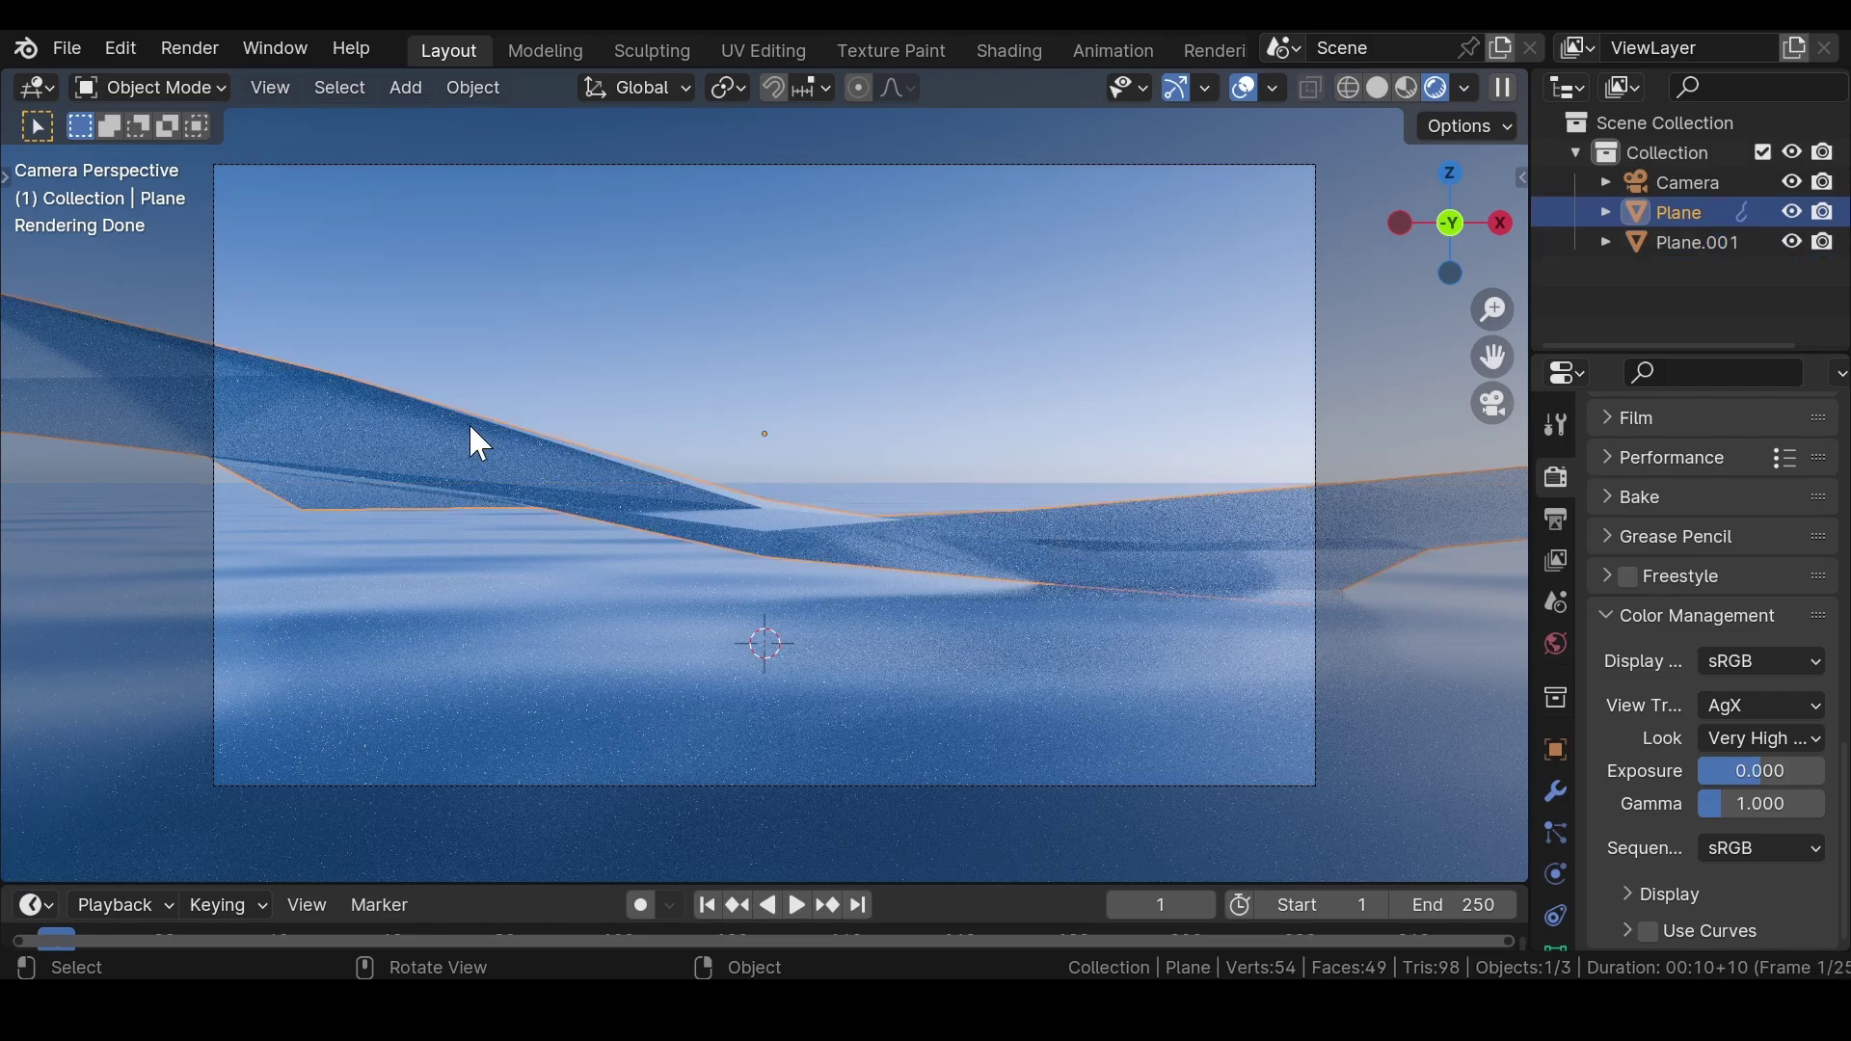
key("g")
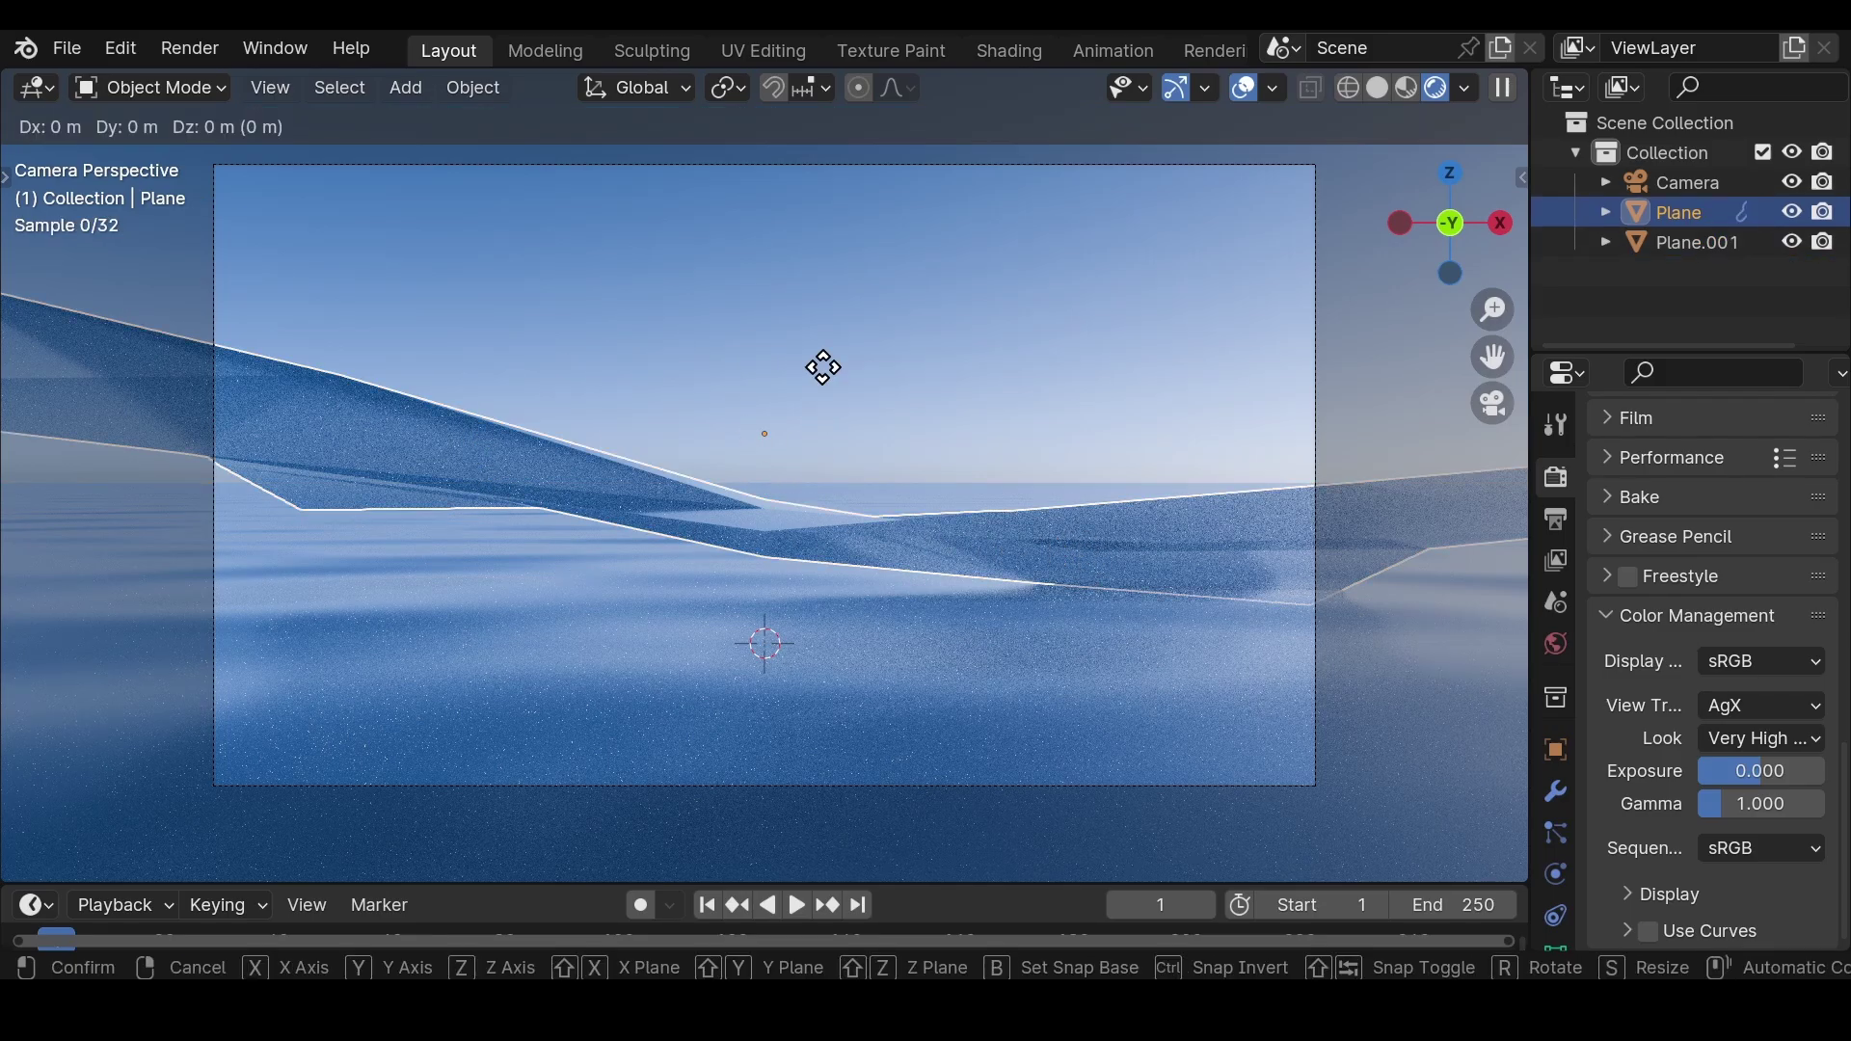
key("z")
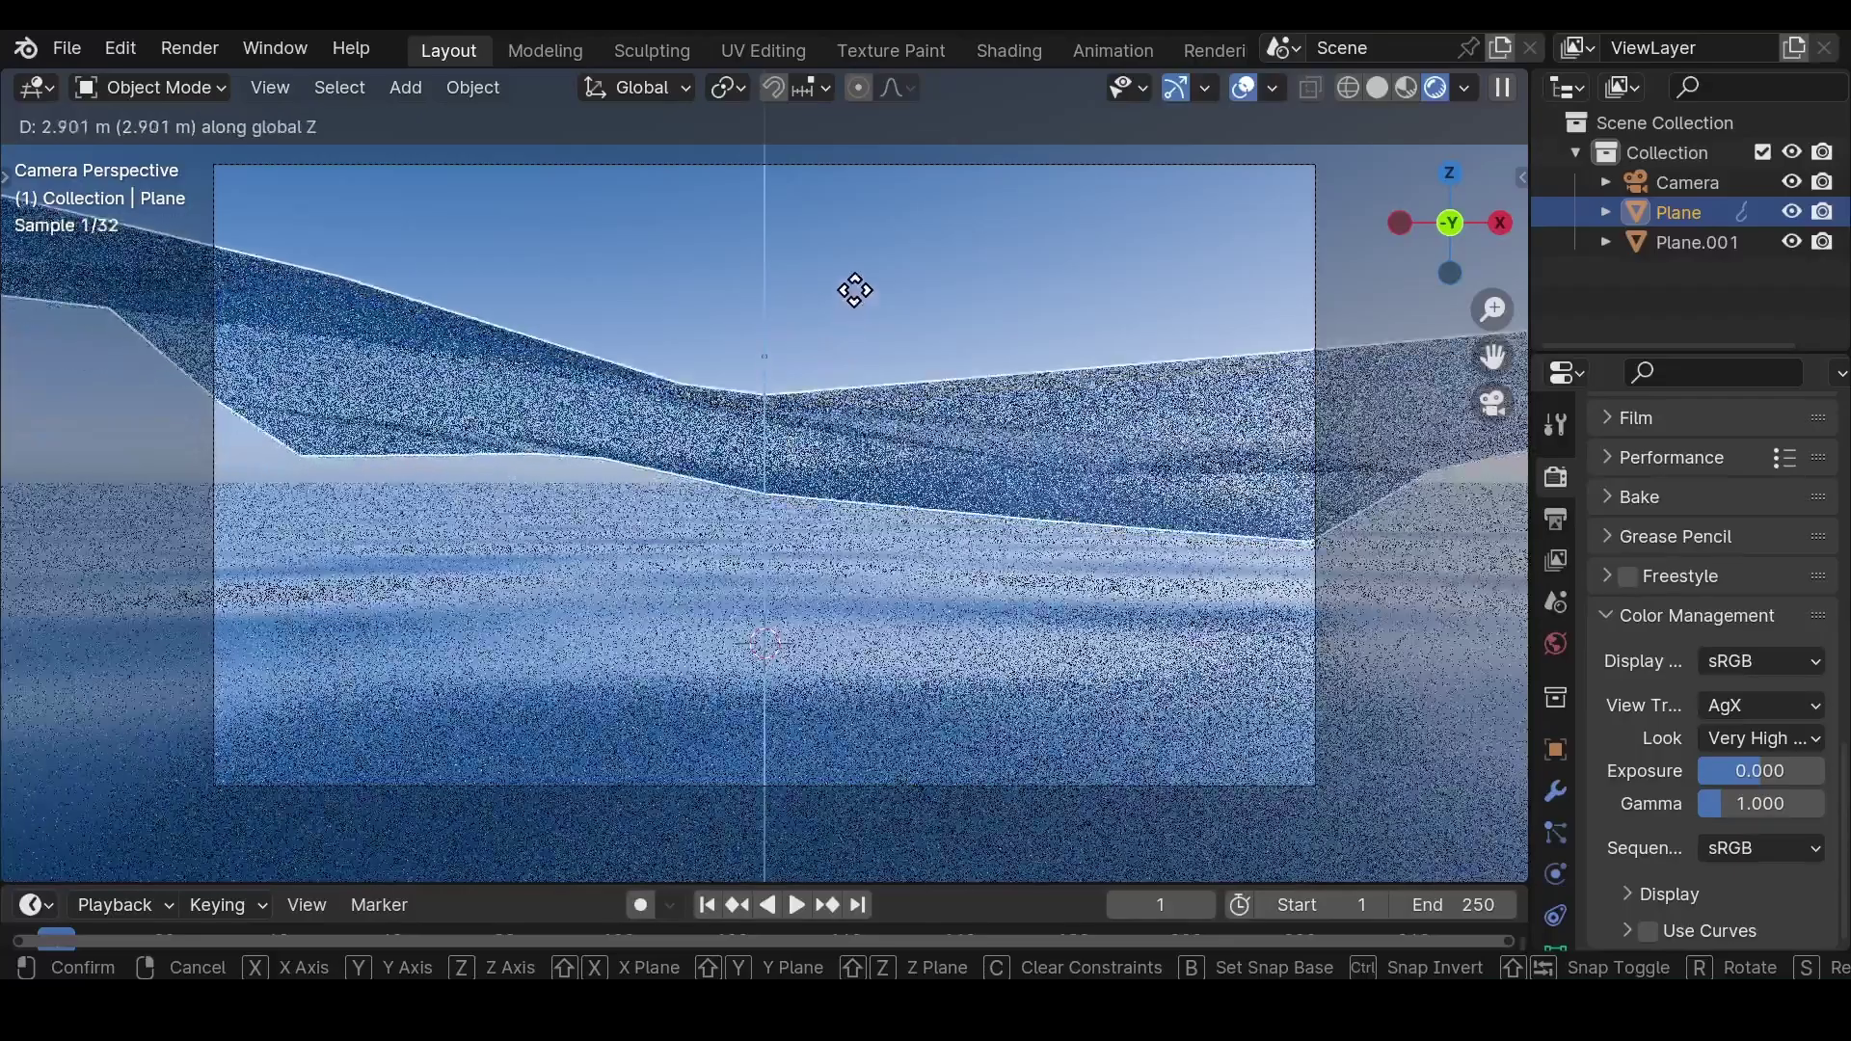
left_click(846, 289)
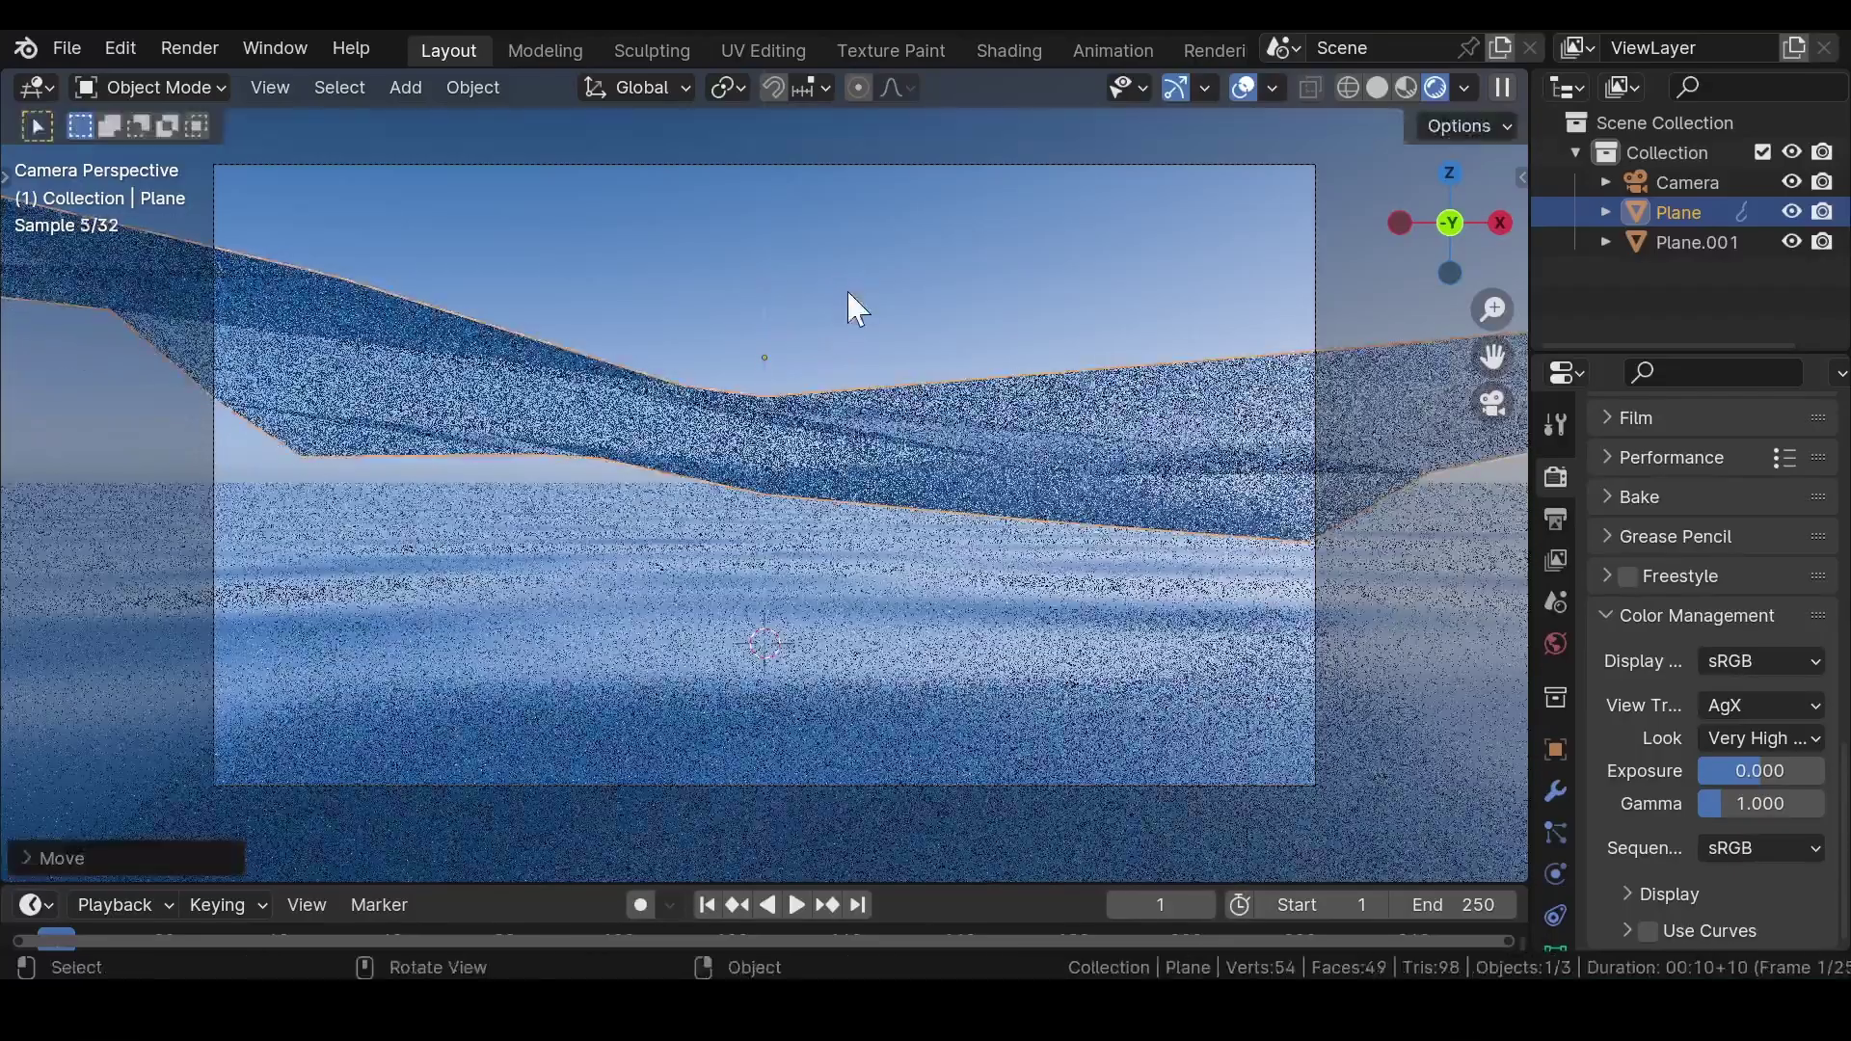
scroll(867, 328, "down", 2)
left_click(889, 306)
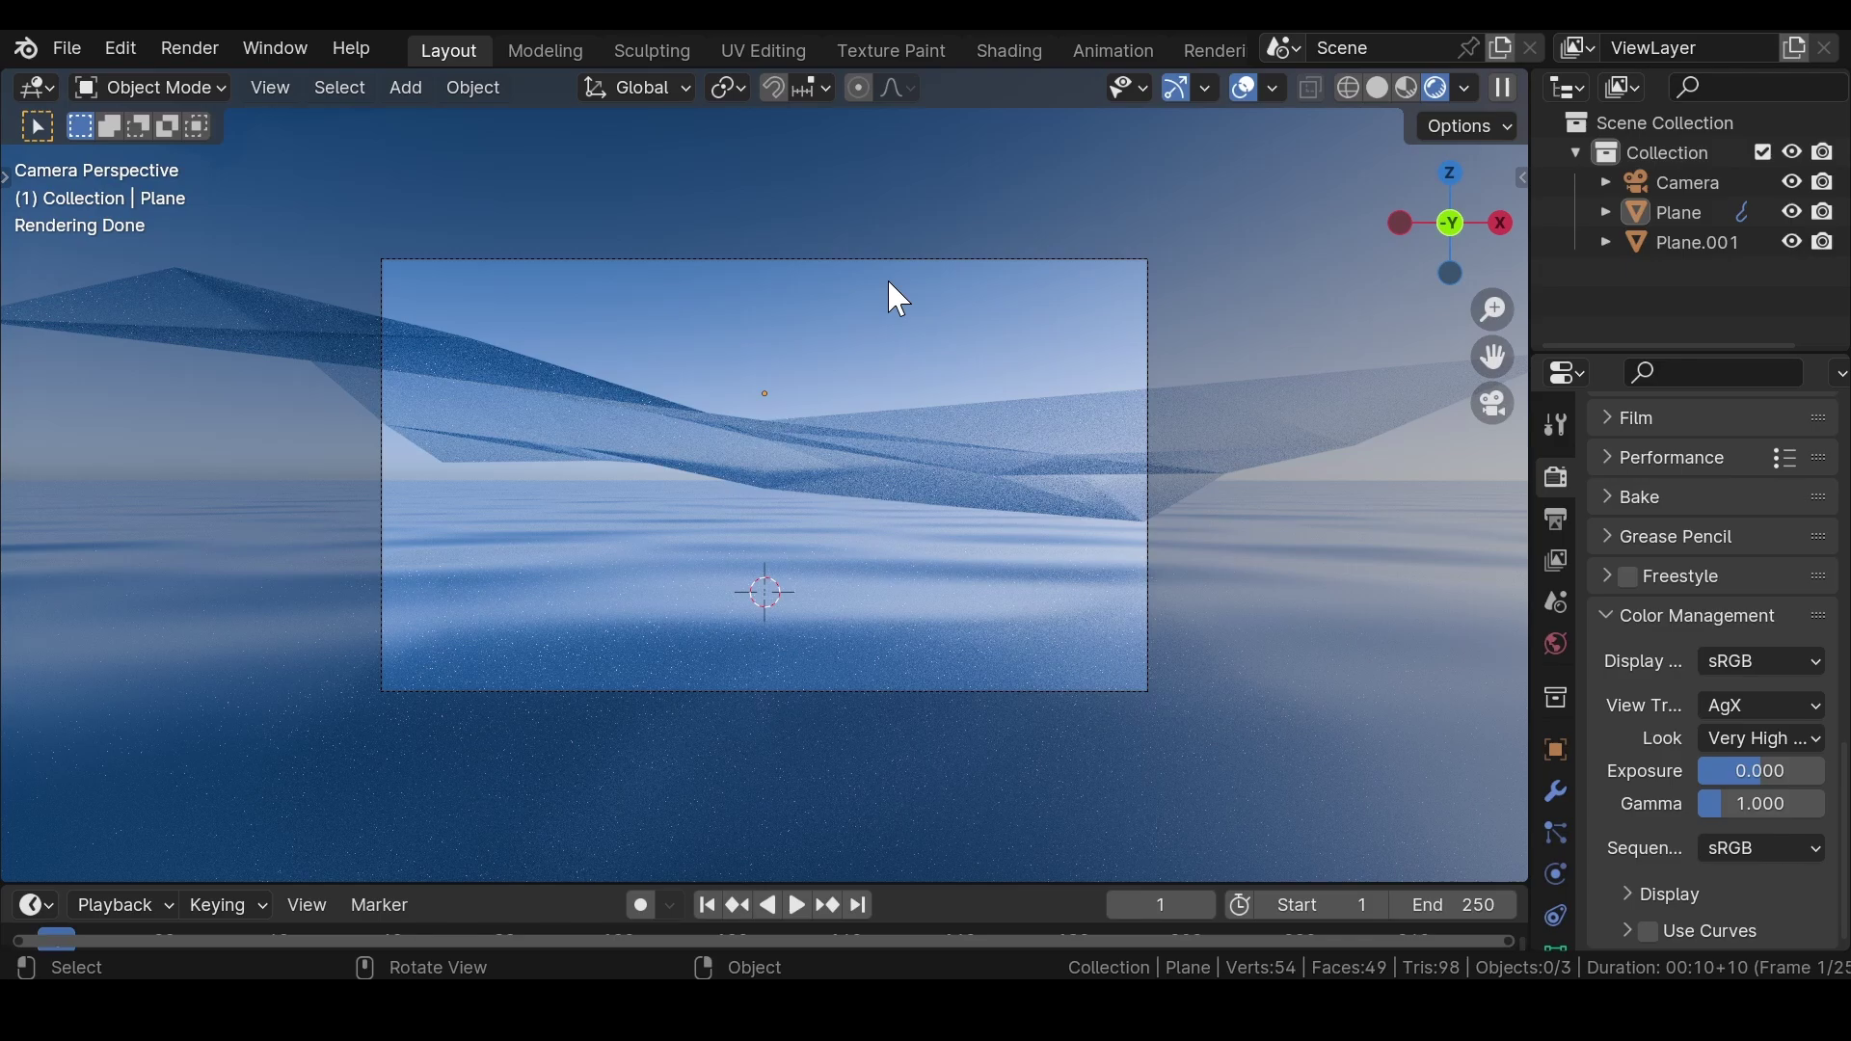
- Limit the live preview to a Ctrl+B render region around the camera frame
key("ctrl+b")
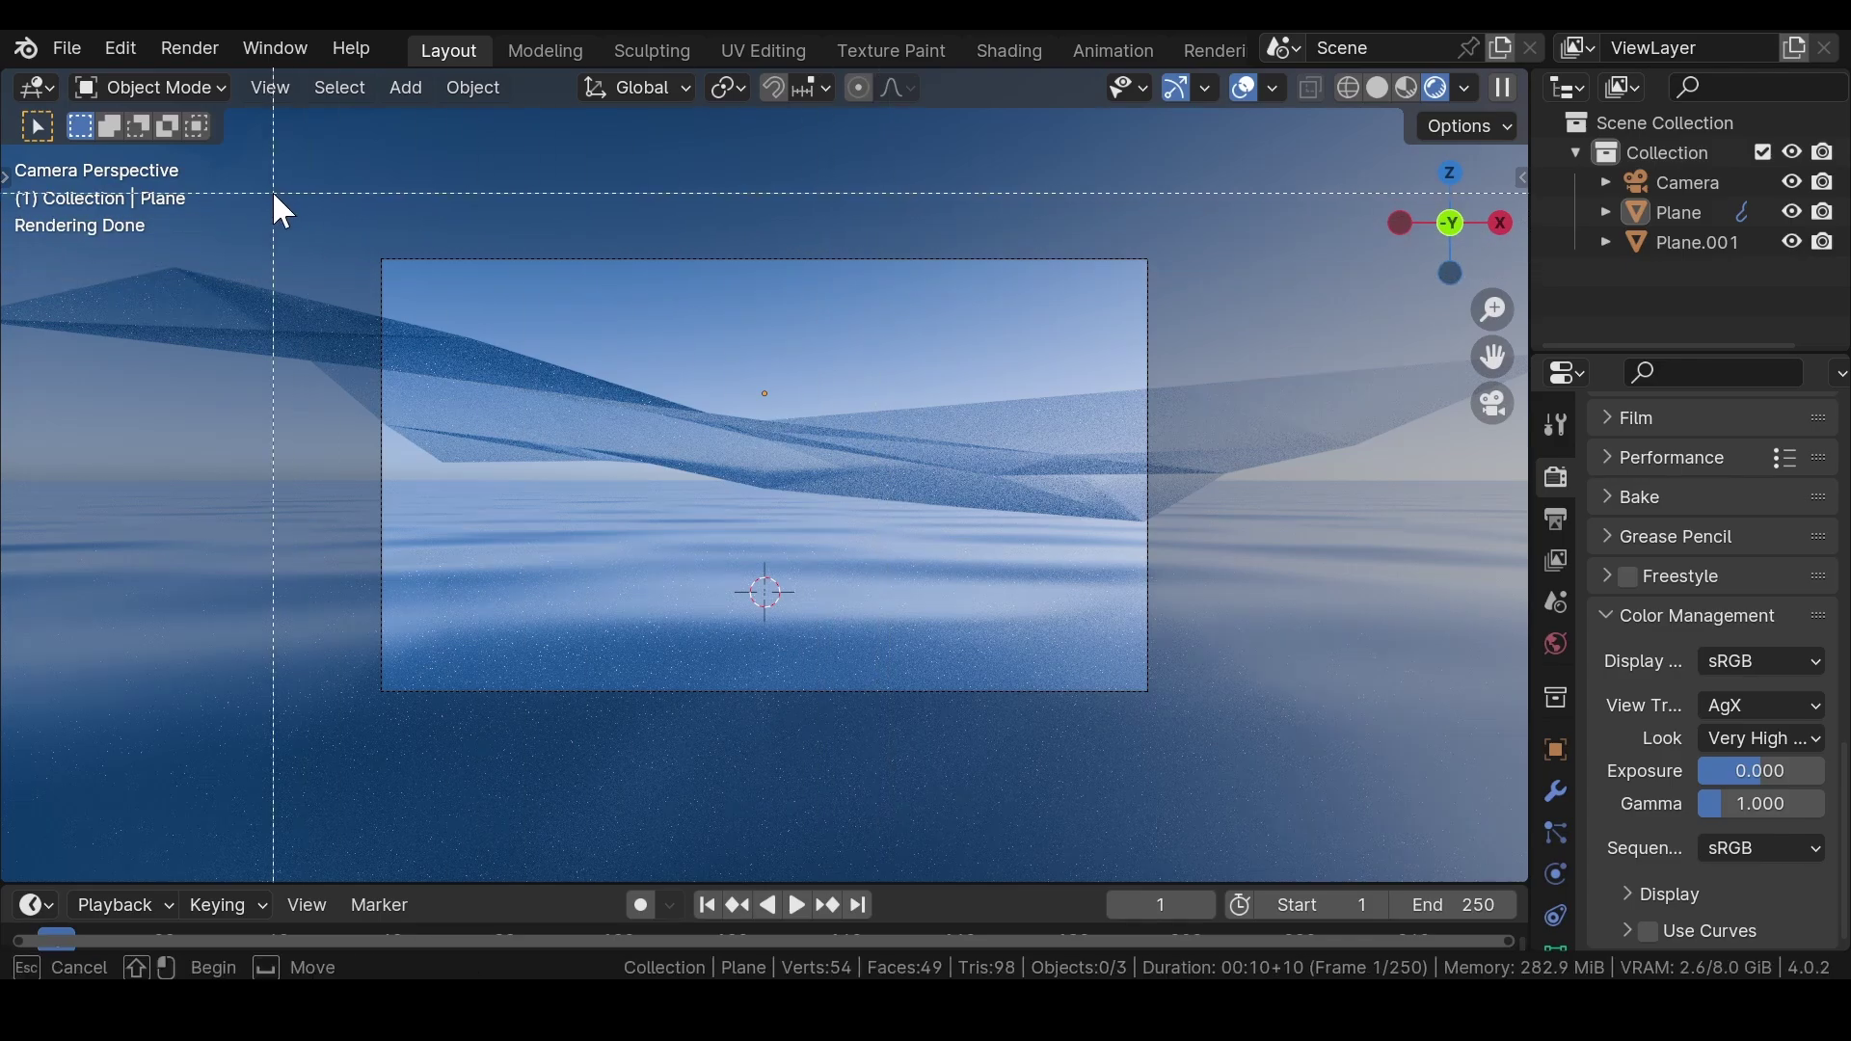
mouse_move(273, 193)
left_mouse_down()
mouse_move(559, 506)
mouse_move(1210, 880)
left_mouse_up()
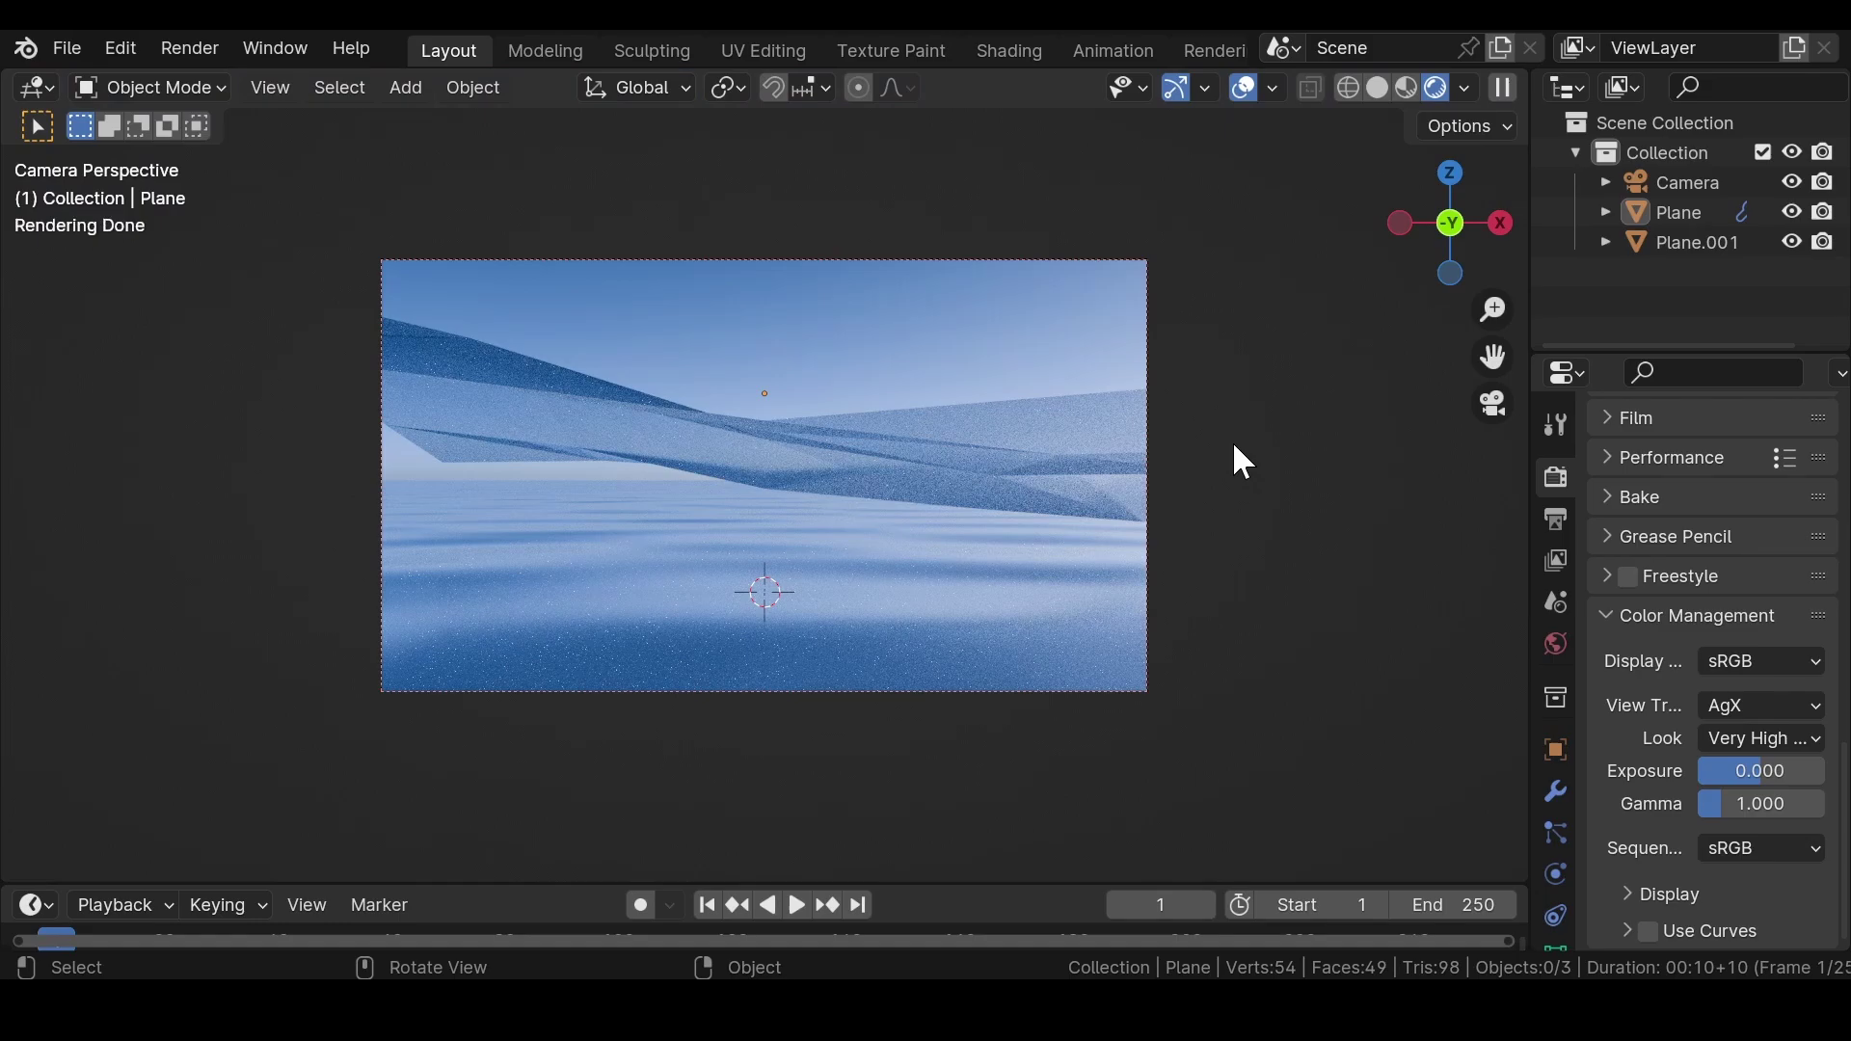
scroll(1214, 453, "up", 3)
scroll(536, 324, "down", 3)
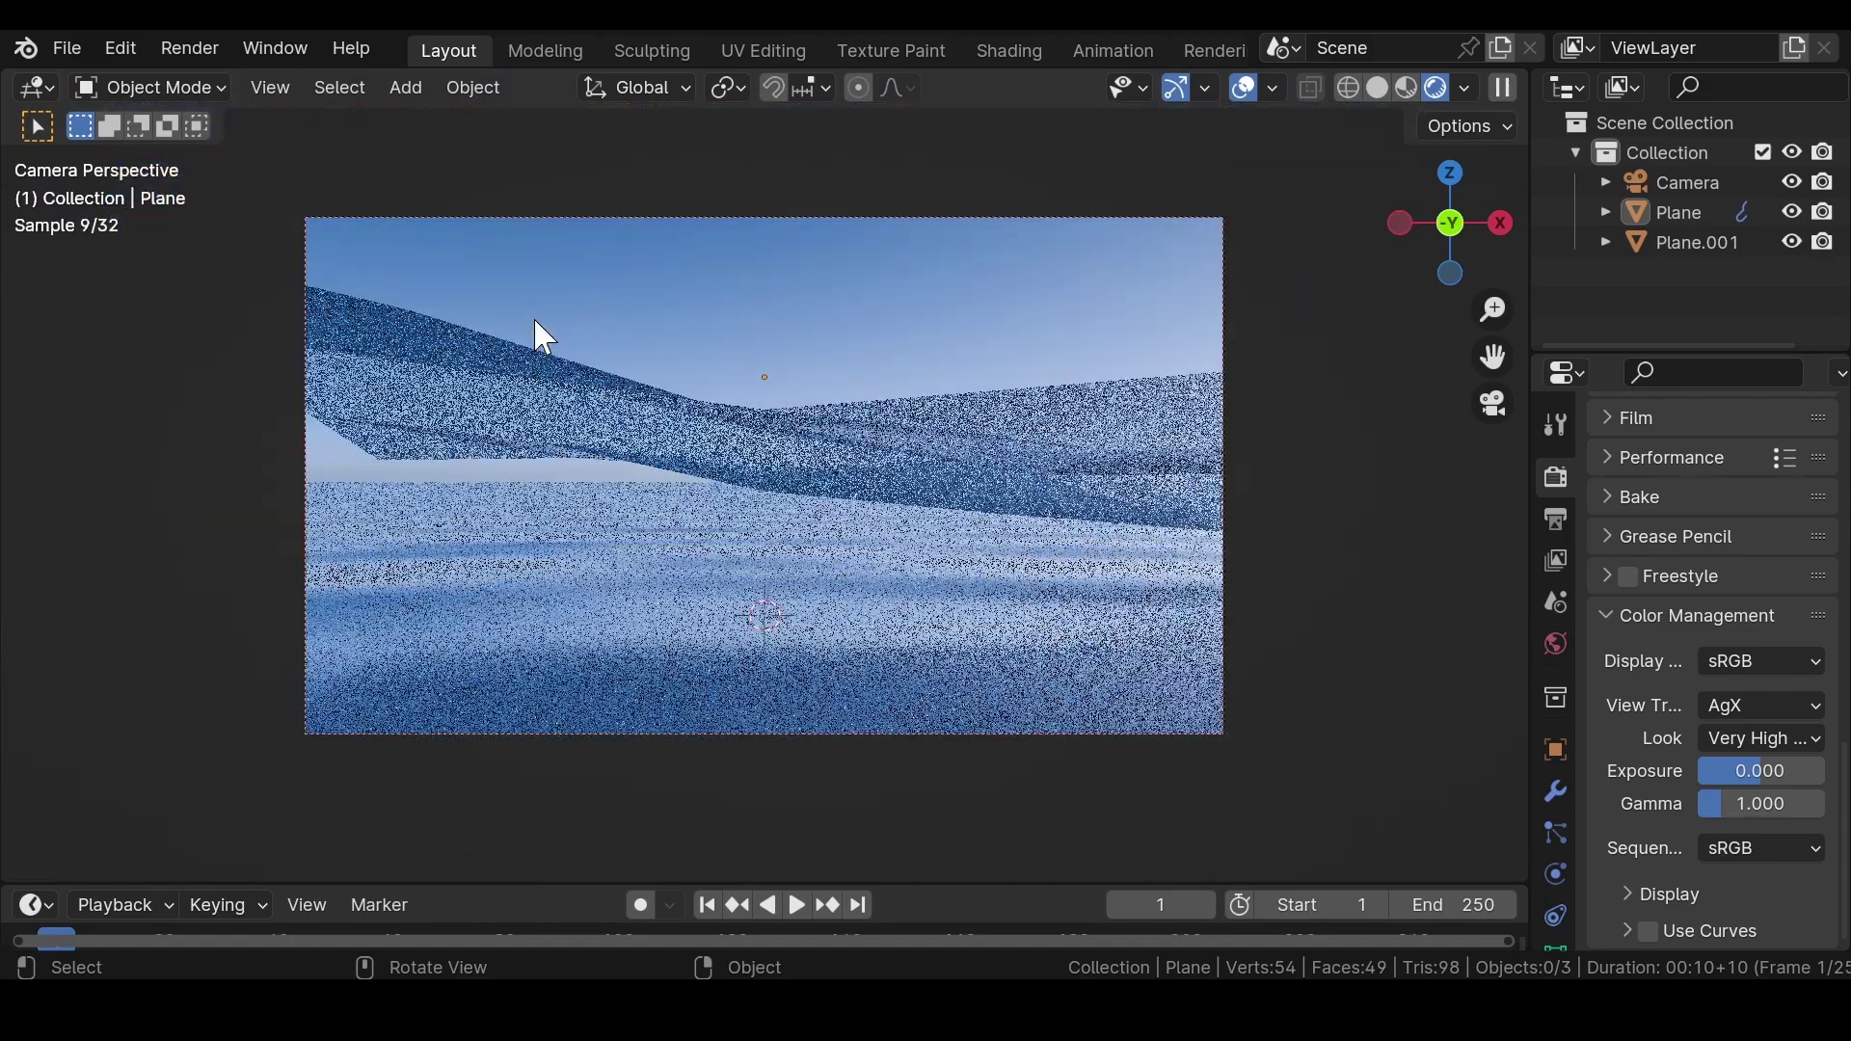
left_click(188, 44)
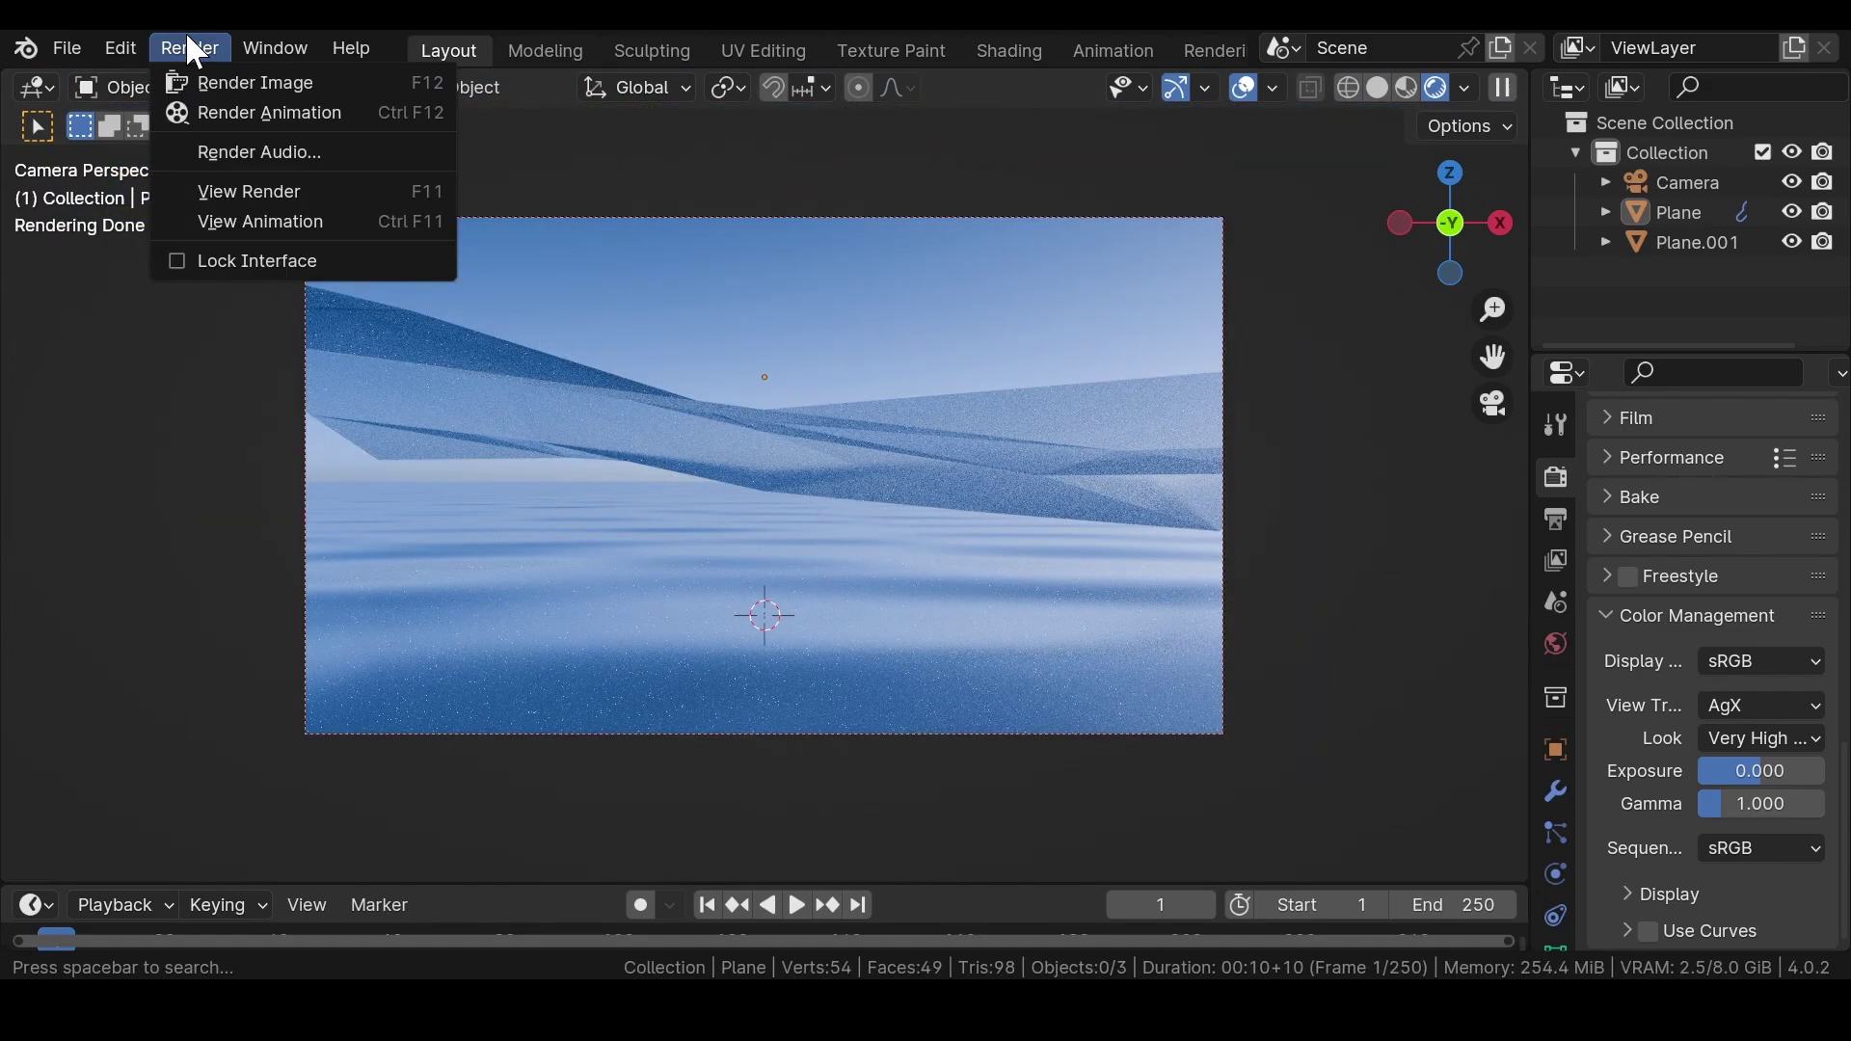
- Render the final image and watch the Render Result finish in the Rendering workspace
left_click(279, 81)
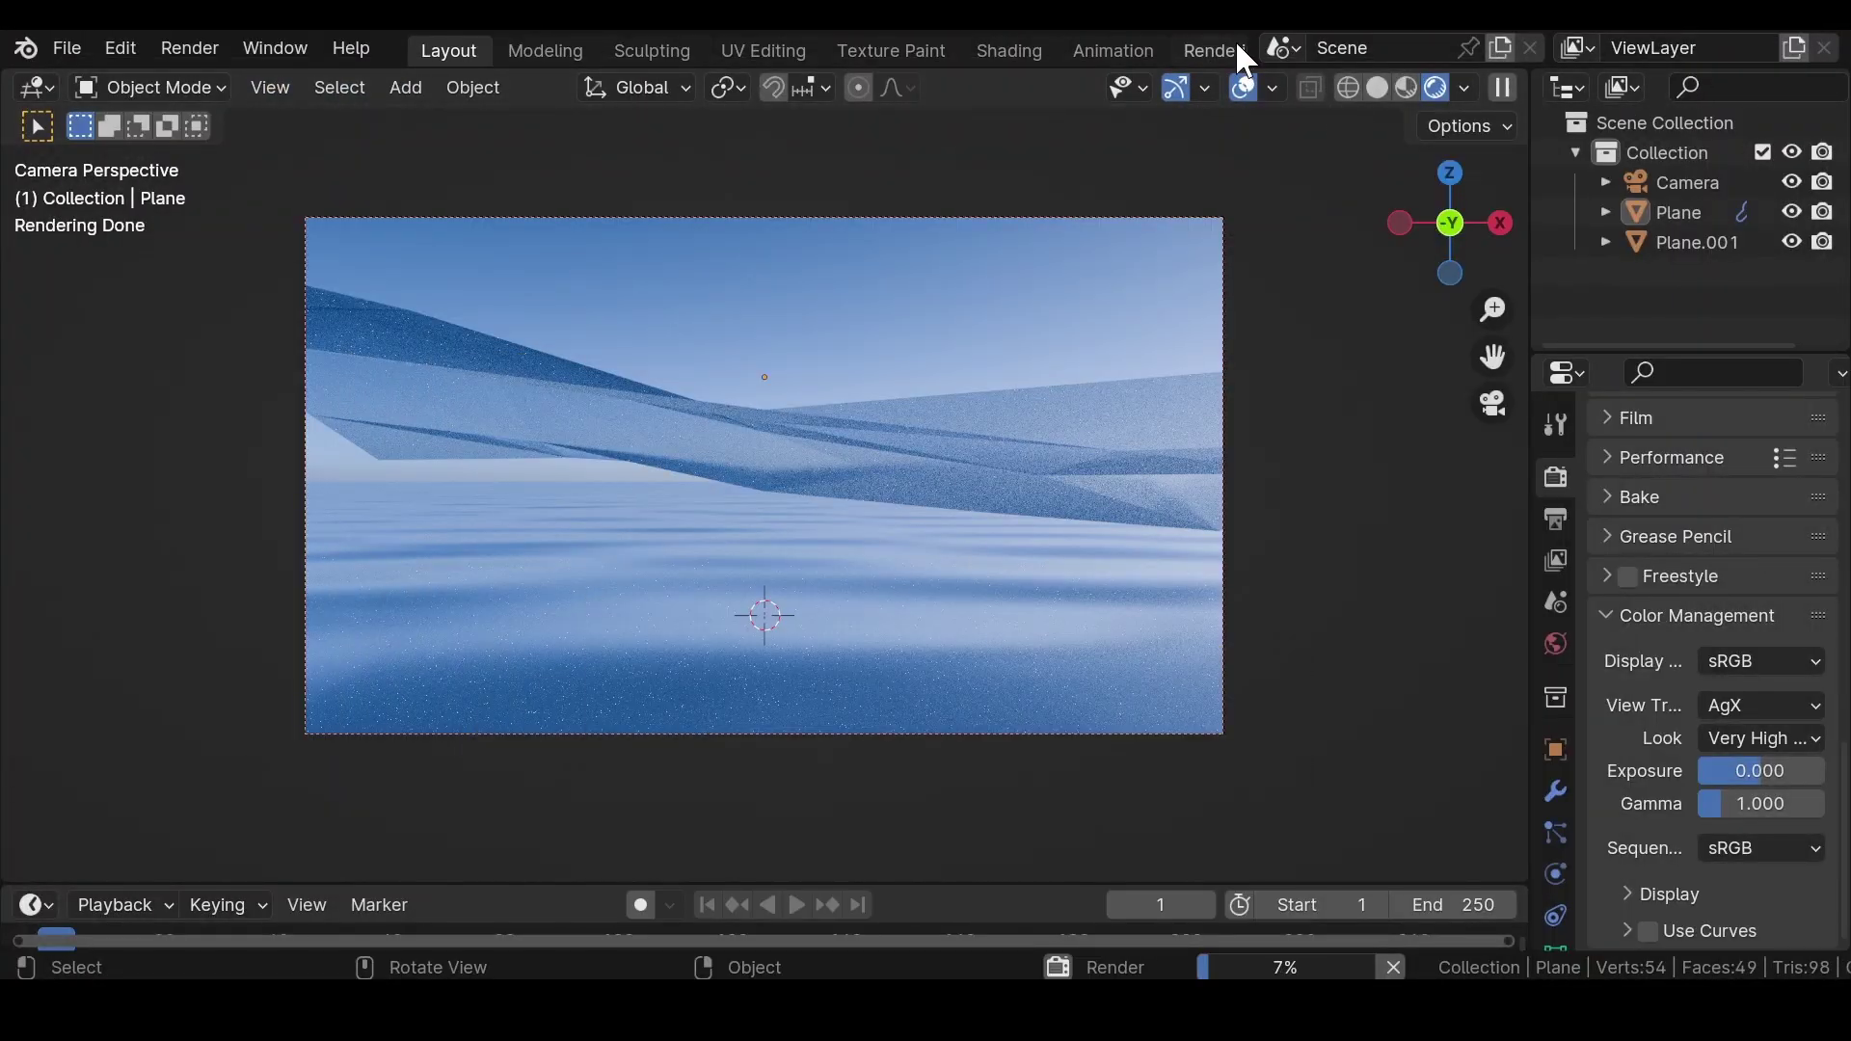
left_click(1229, 46)
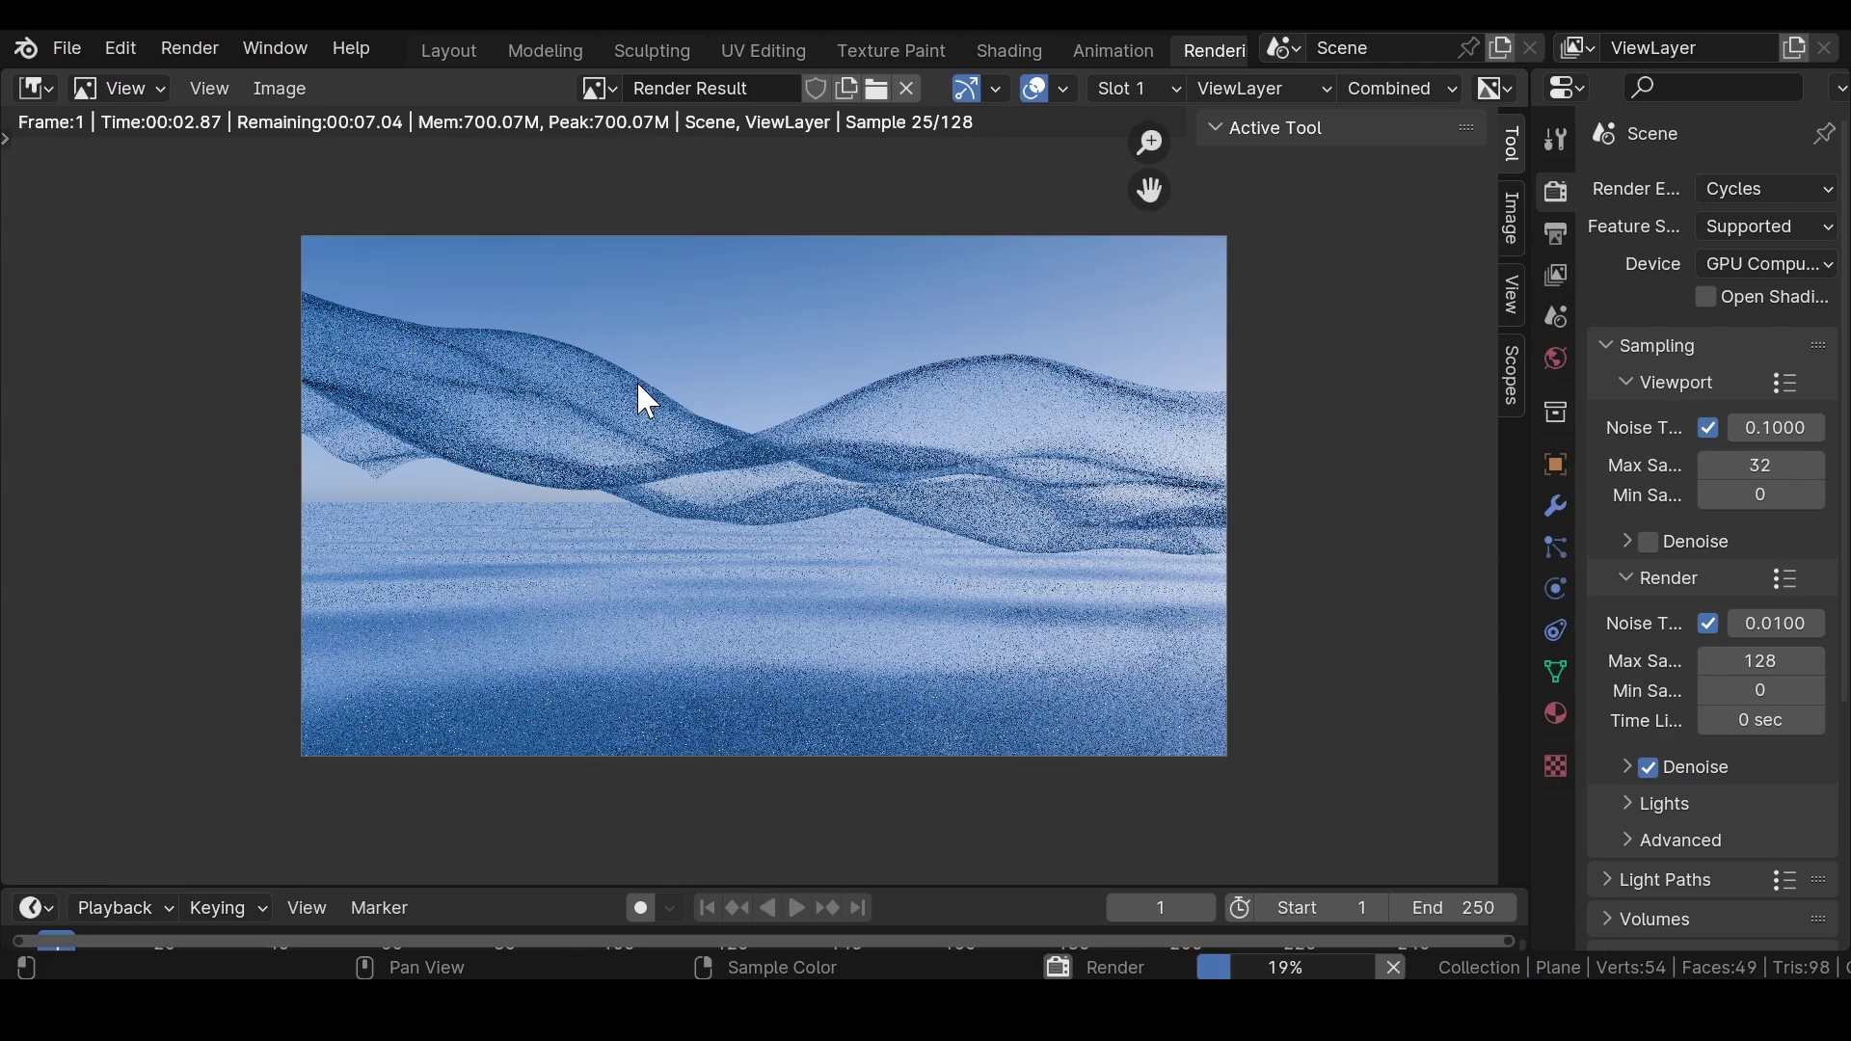
scroll(654, 373, "up", 1)
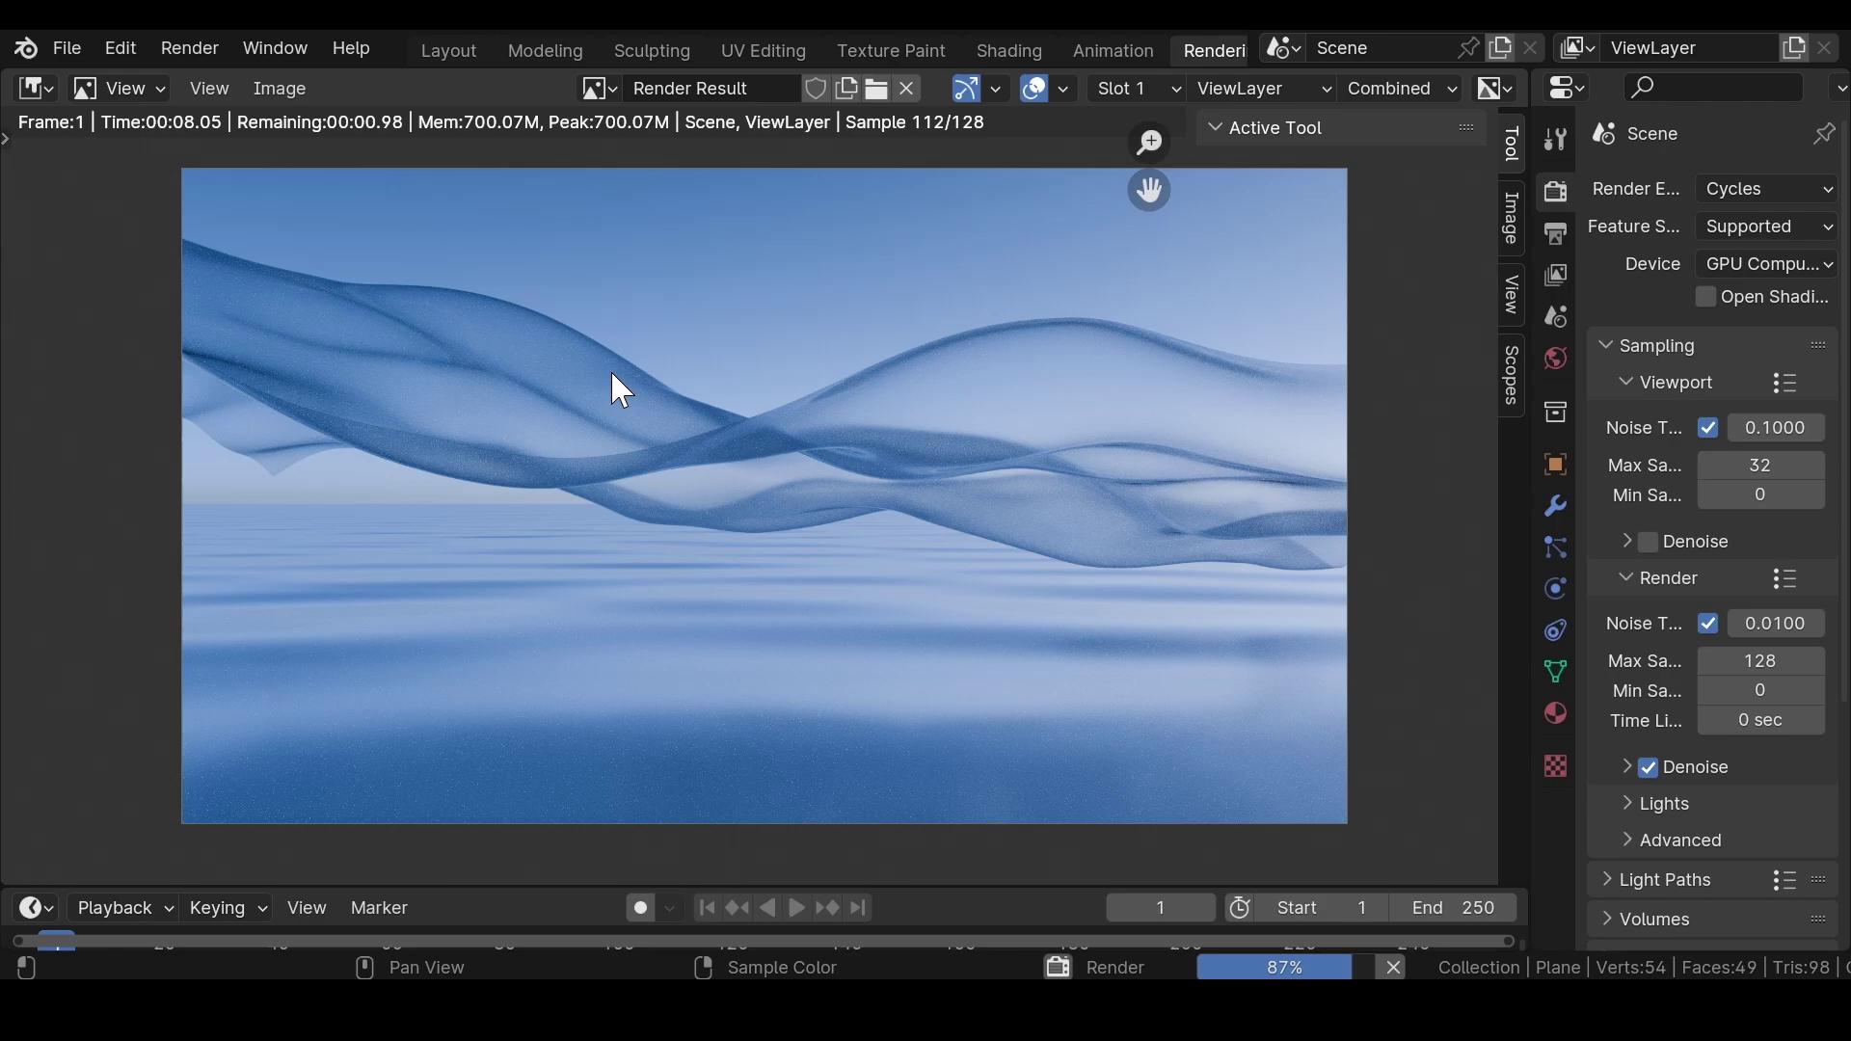
scroll(610, 368, "up", 2)
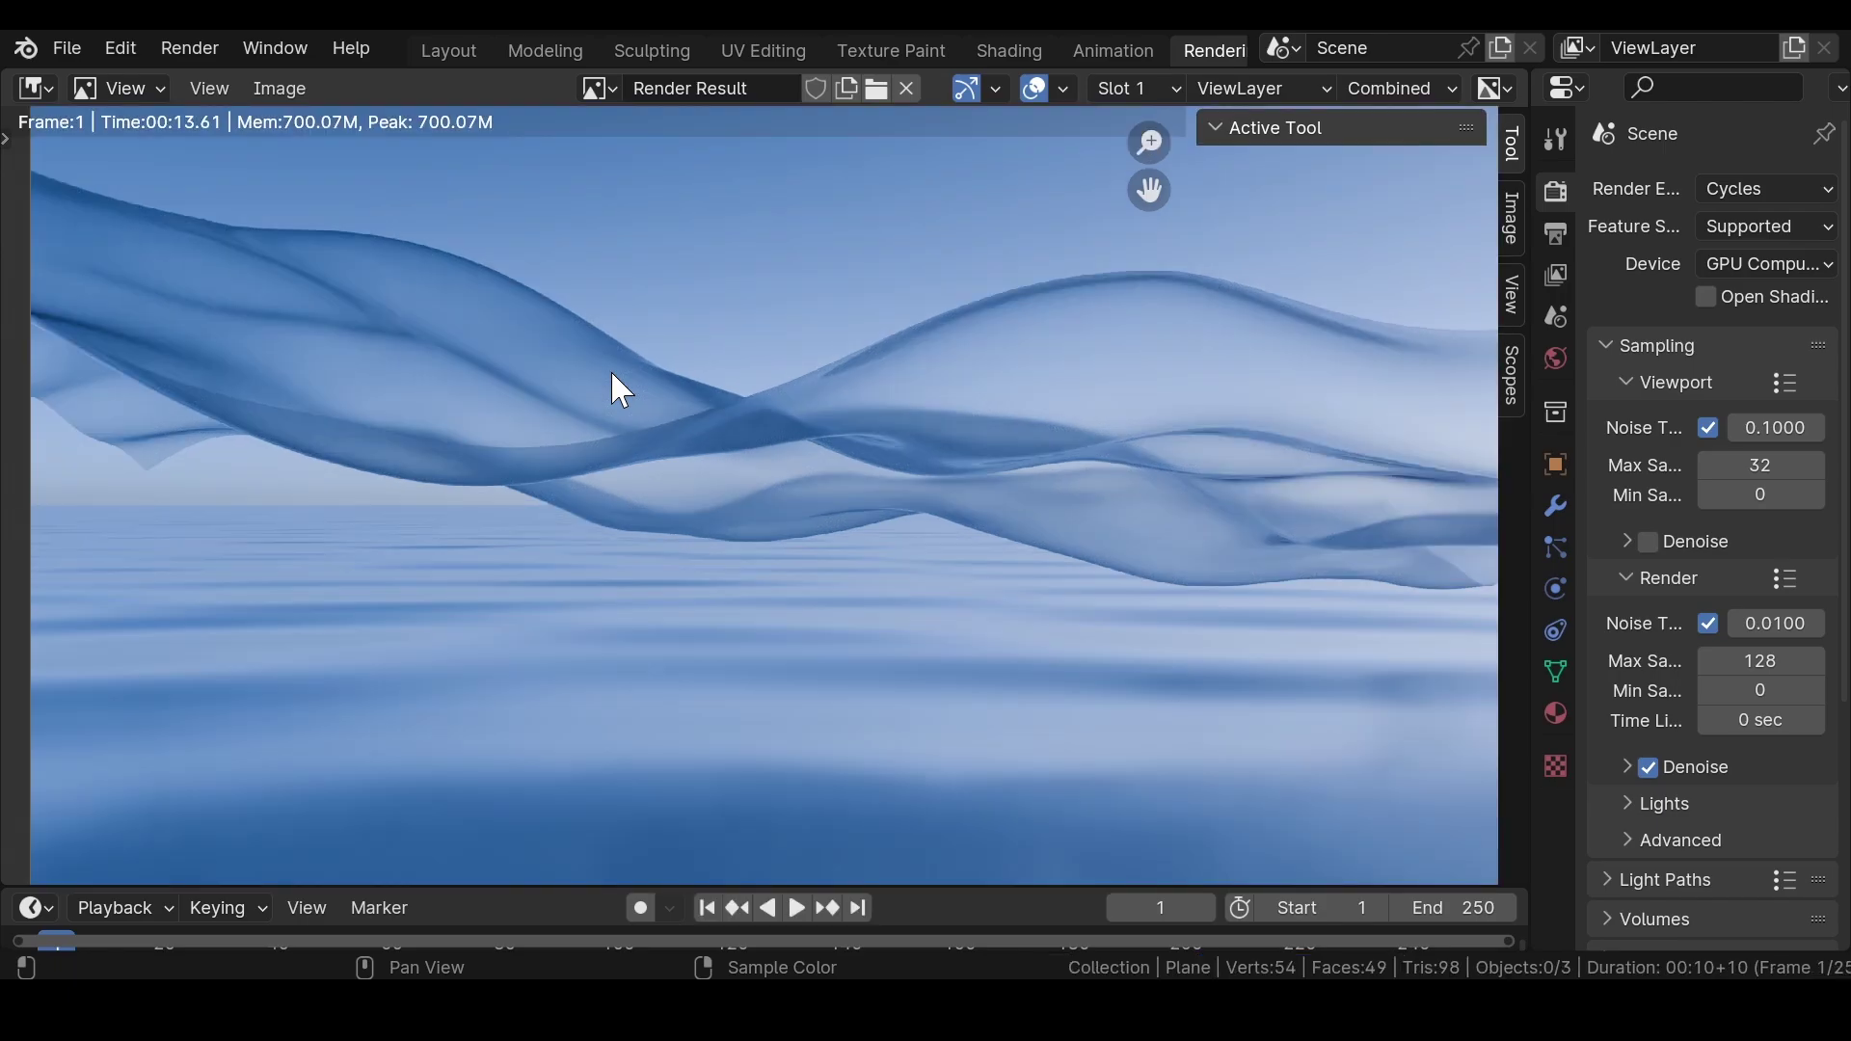
scroll(413, 500, "down", 2)
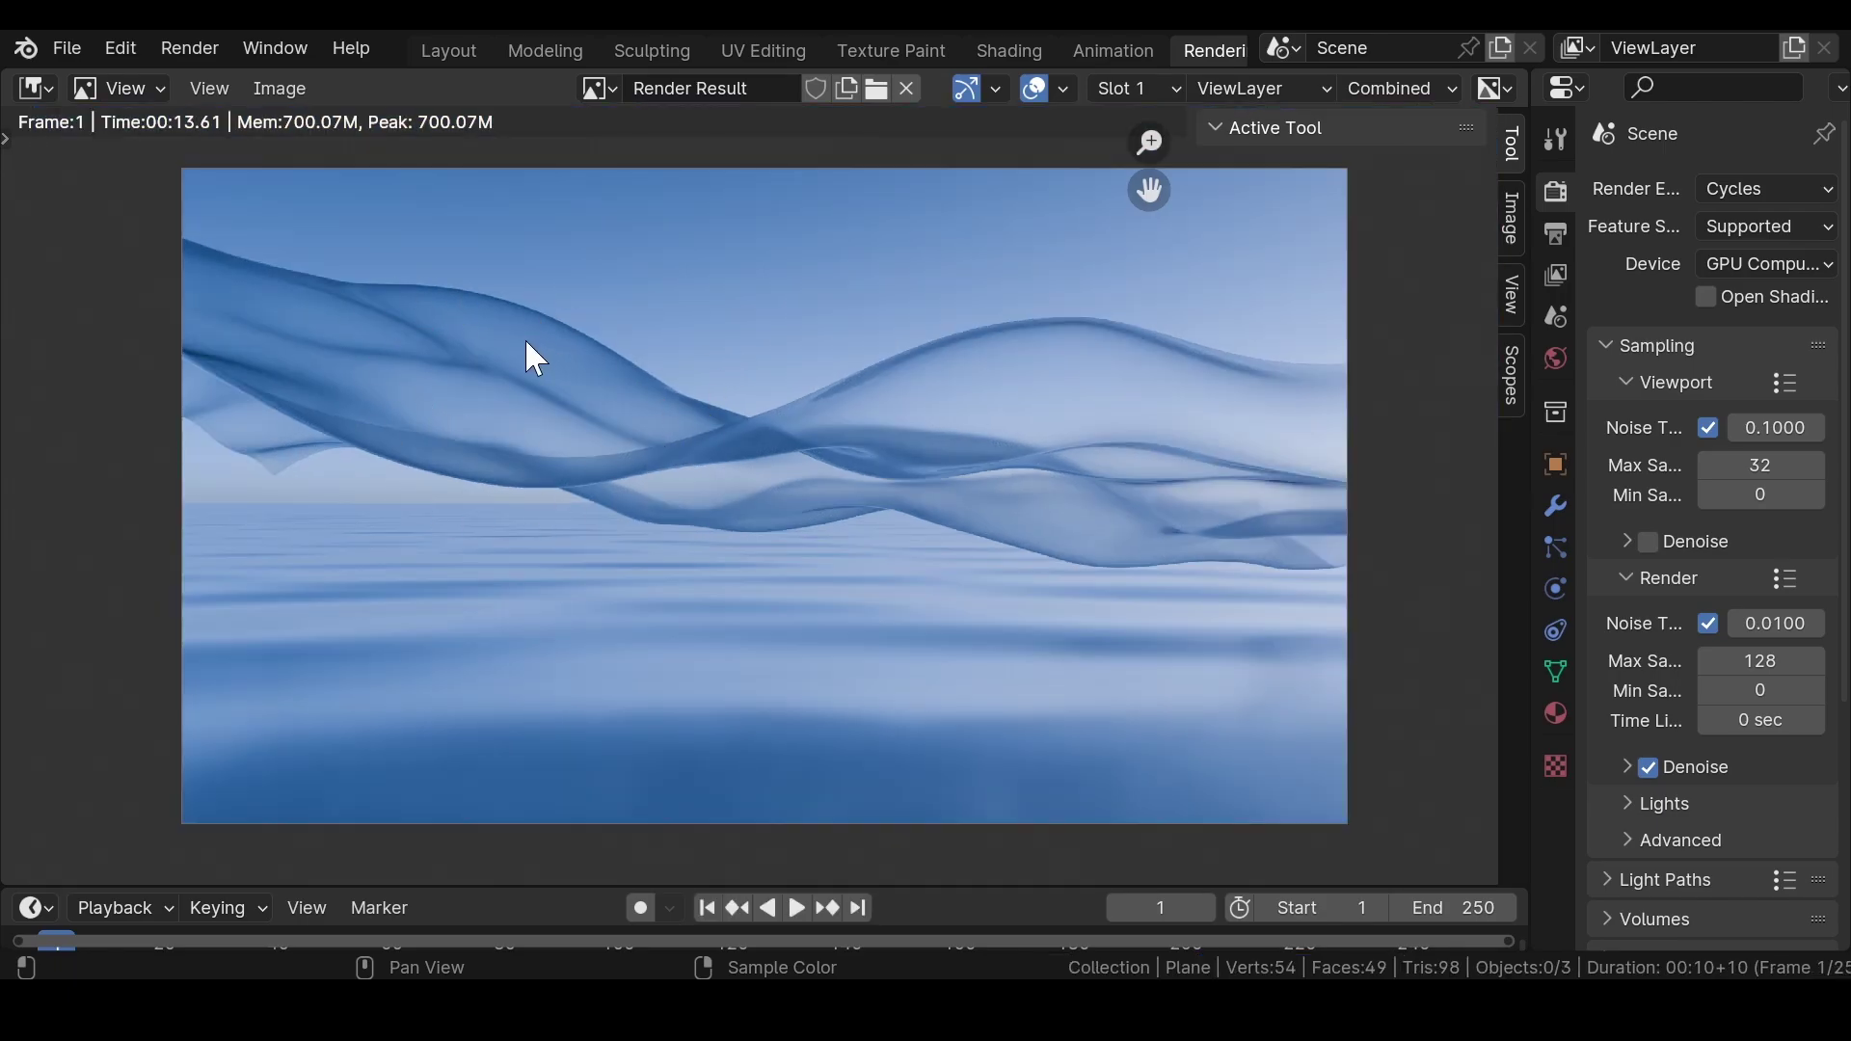
left_click(274, 89)
scroll(825, 352, "down", 1)
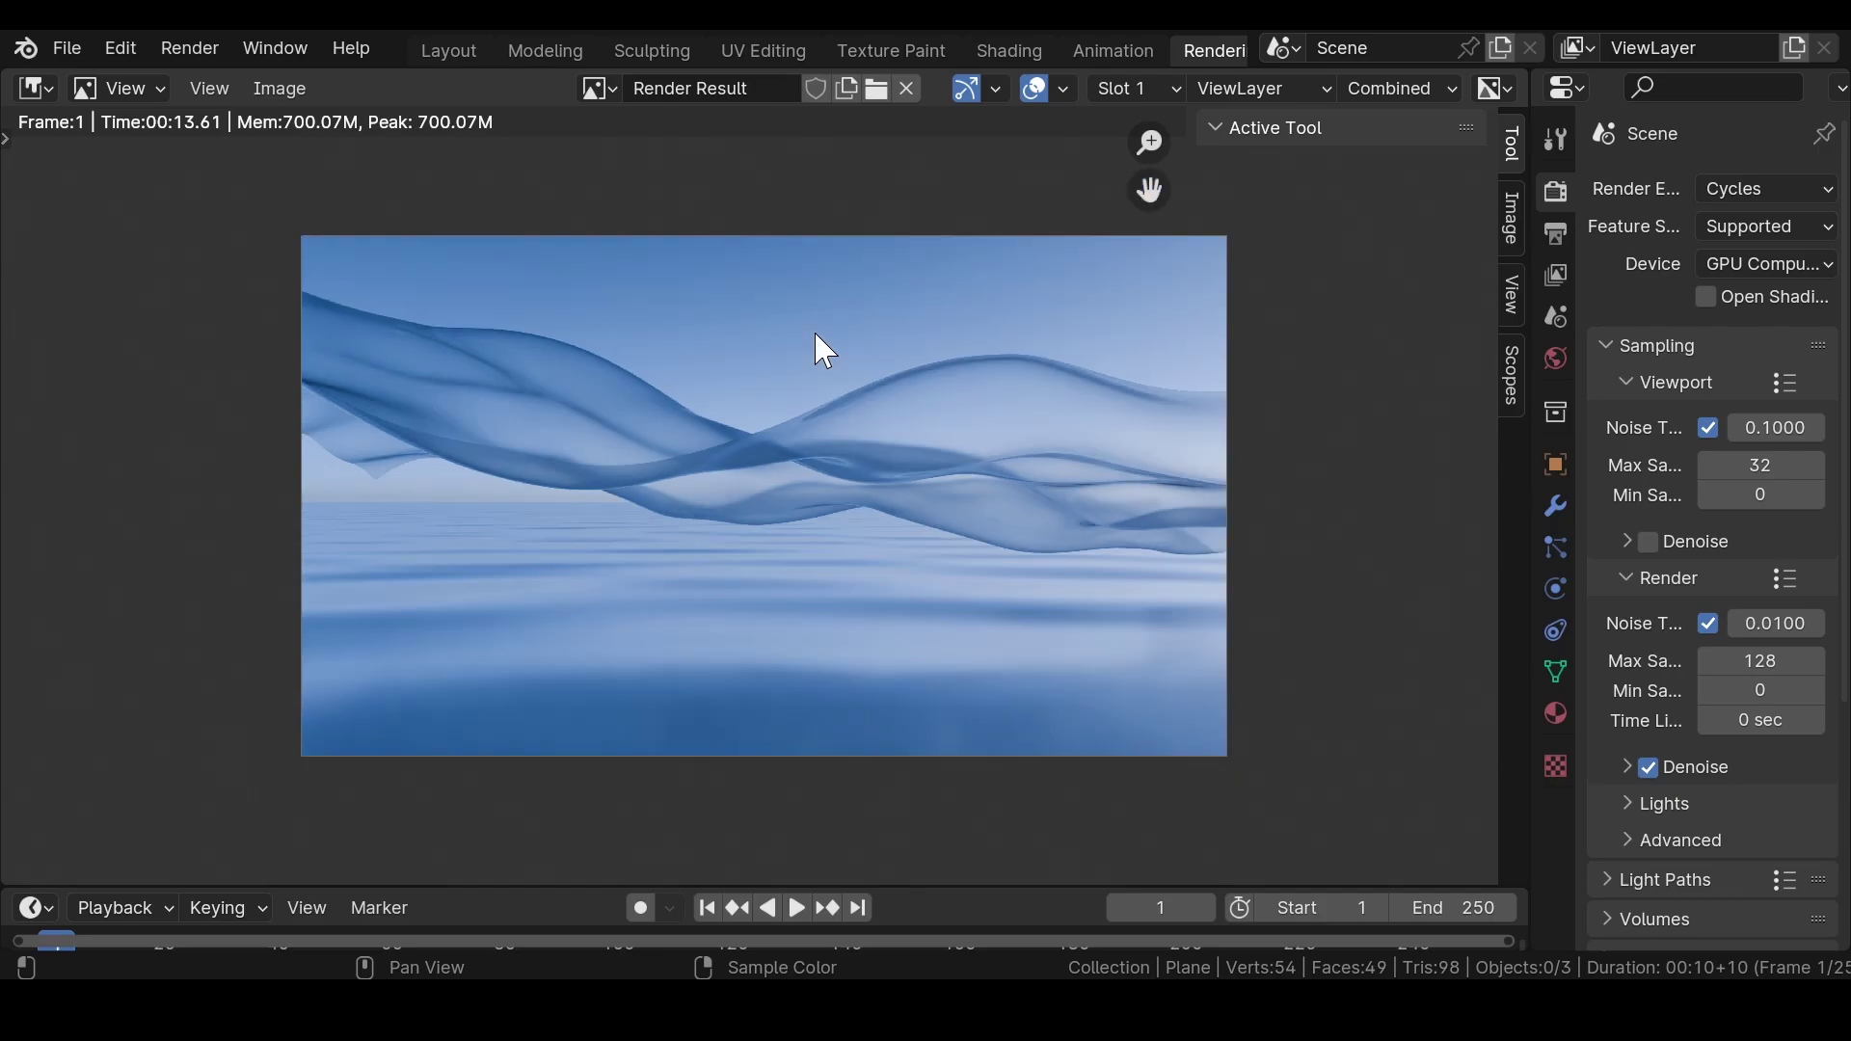